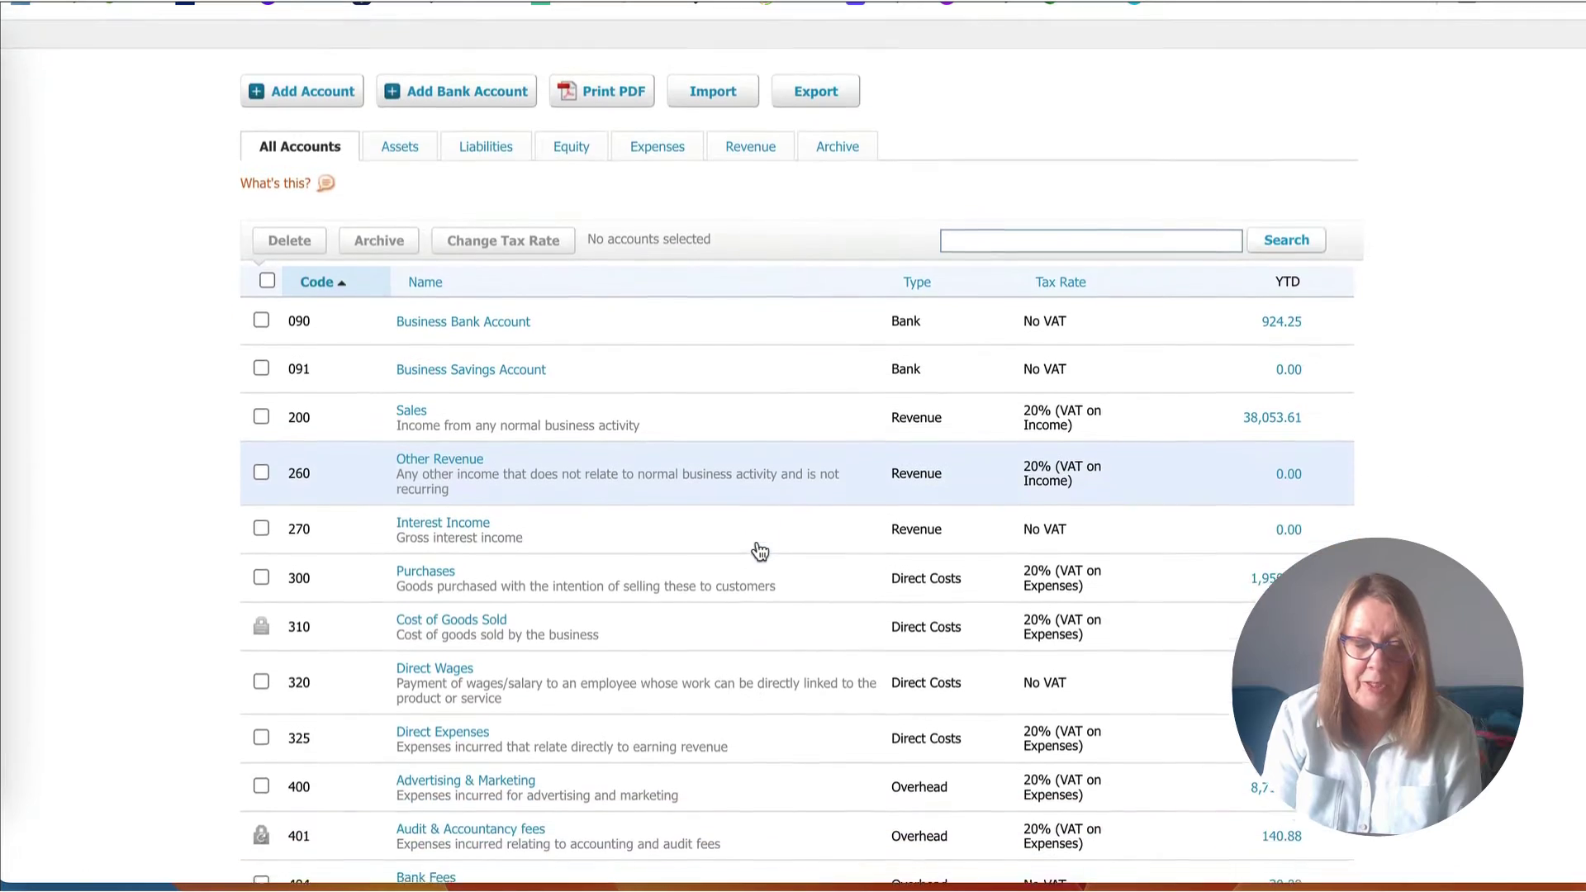
Rename account 825 in the chart of accounts to "PAYE and NIC Payable" and save it
{"action": "scroll", "coordinate": [760, 551], "scroll_direction": "down", "scroll_amount": 8}
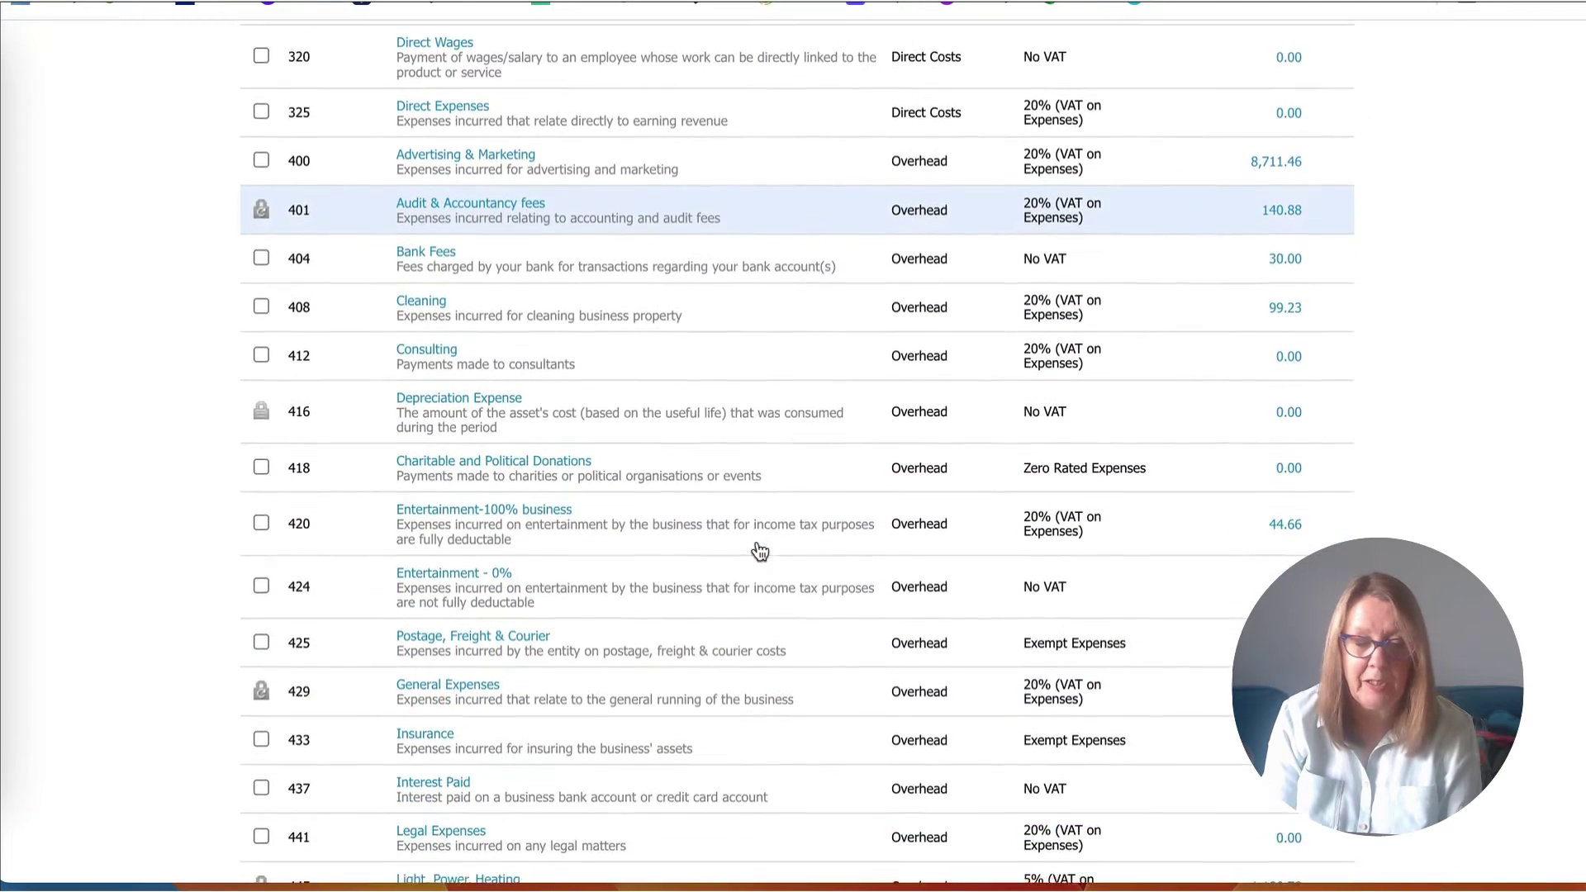
{"action": "scroll", "coordinate": [760, 552], "scroll_direction": "down", "scroll_amount": 6}
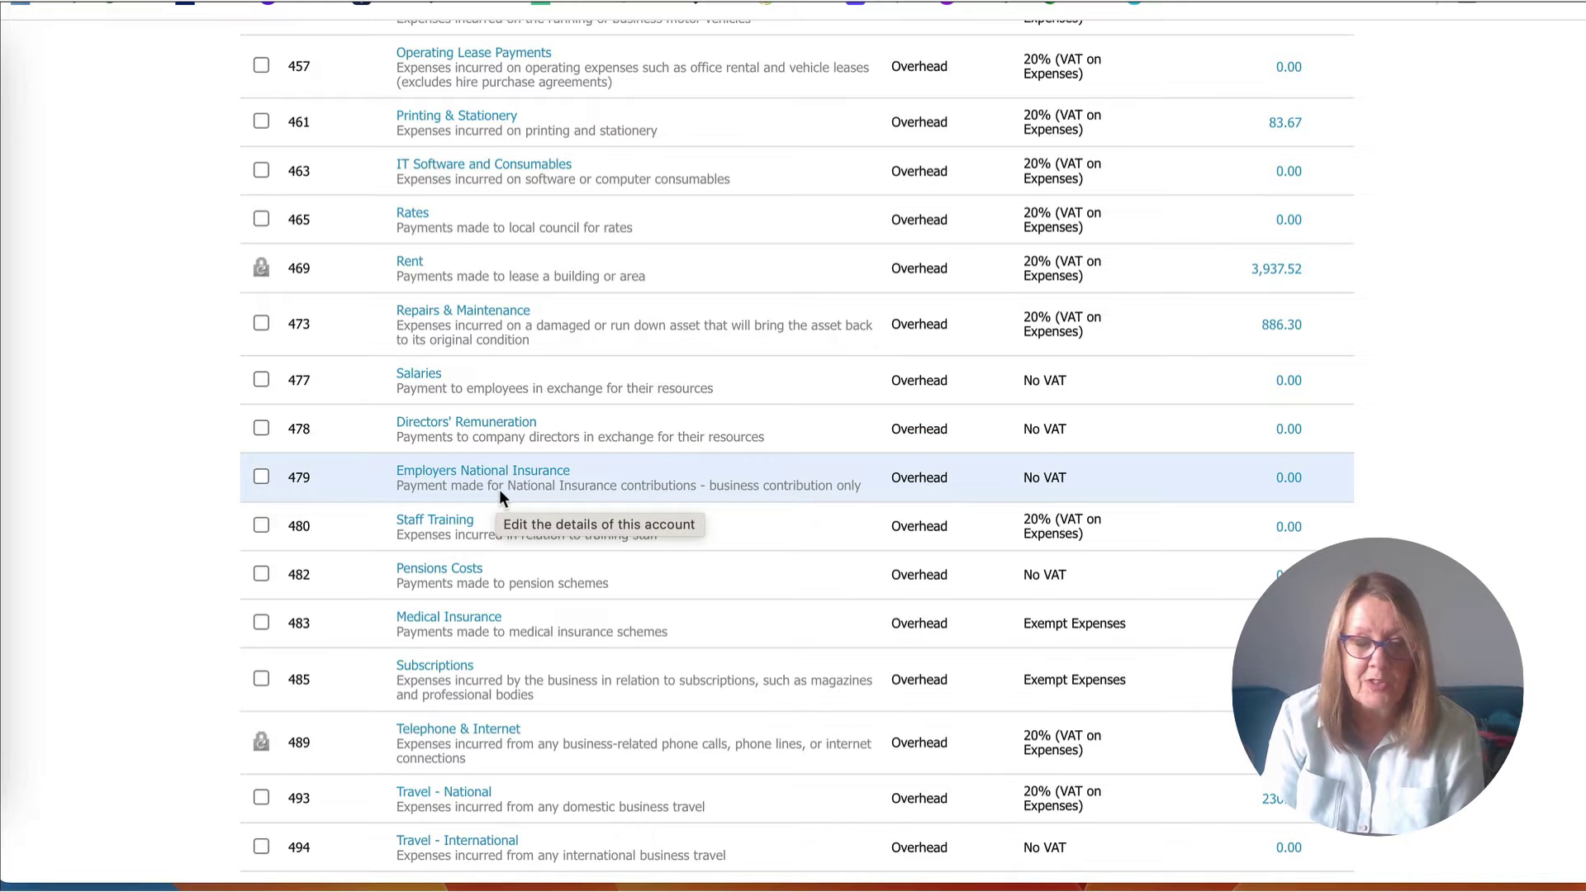
{"action": "scroll", "coordinate": [498, 489], "scroll_direction": "down", "scroll_amount": 5}
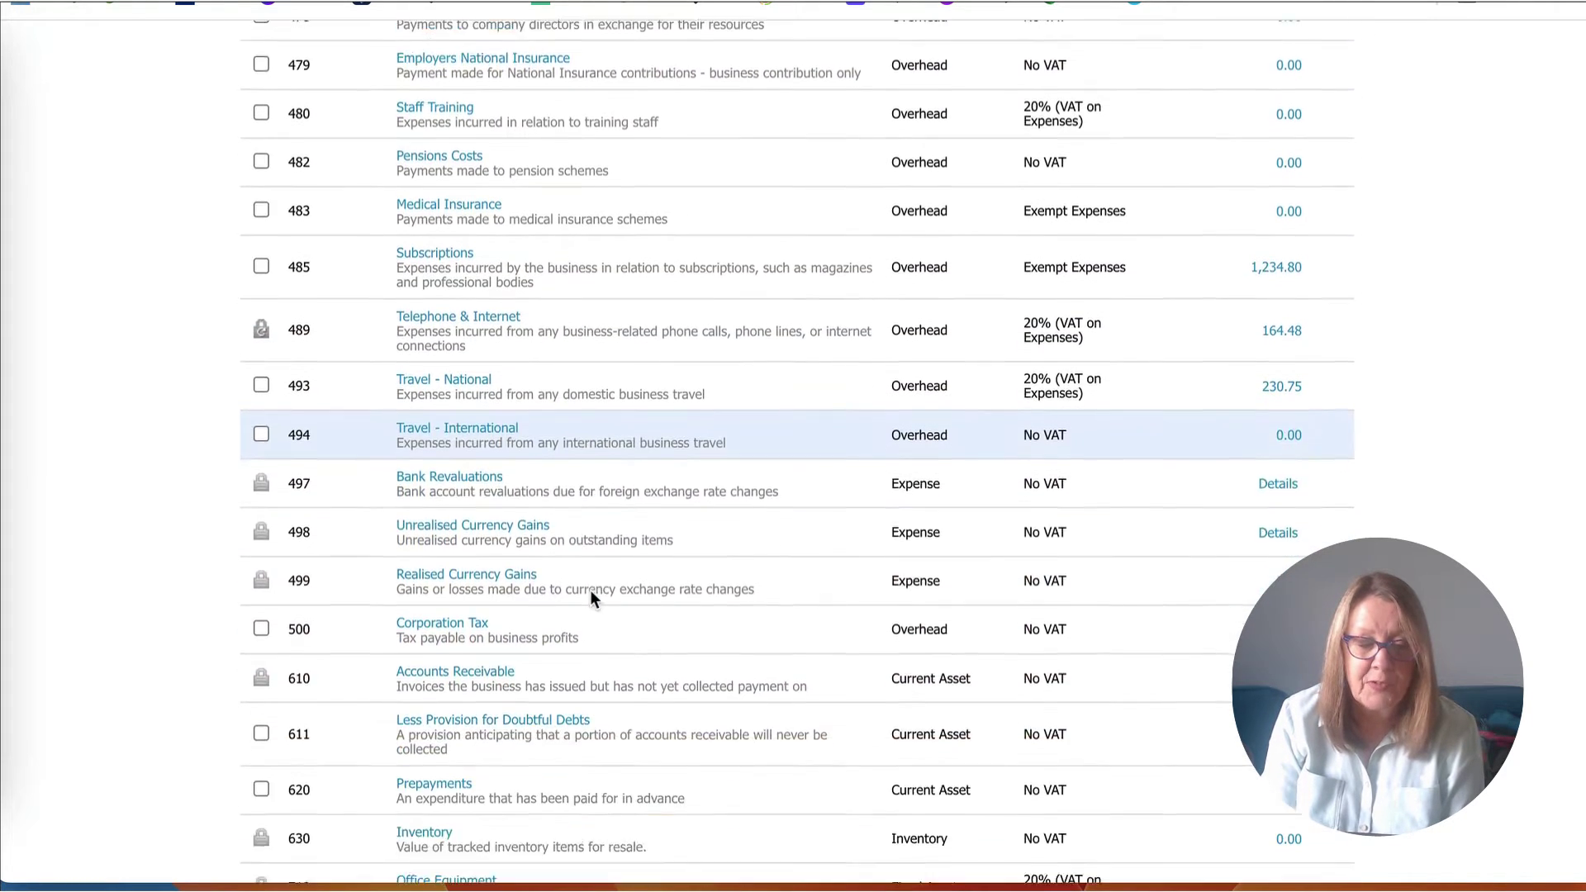
{"action": "scroll", "coordinate": [590, 592], "scroll_direction": "down", "scroll_amount": 9}
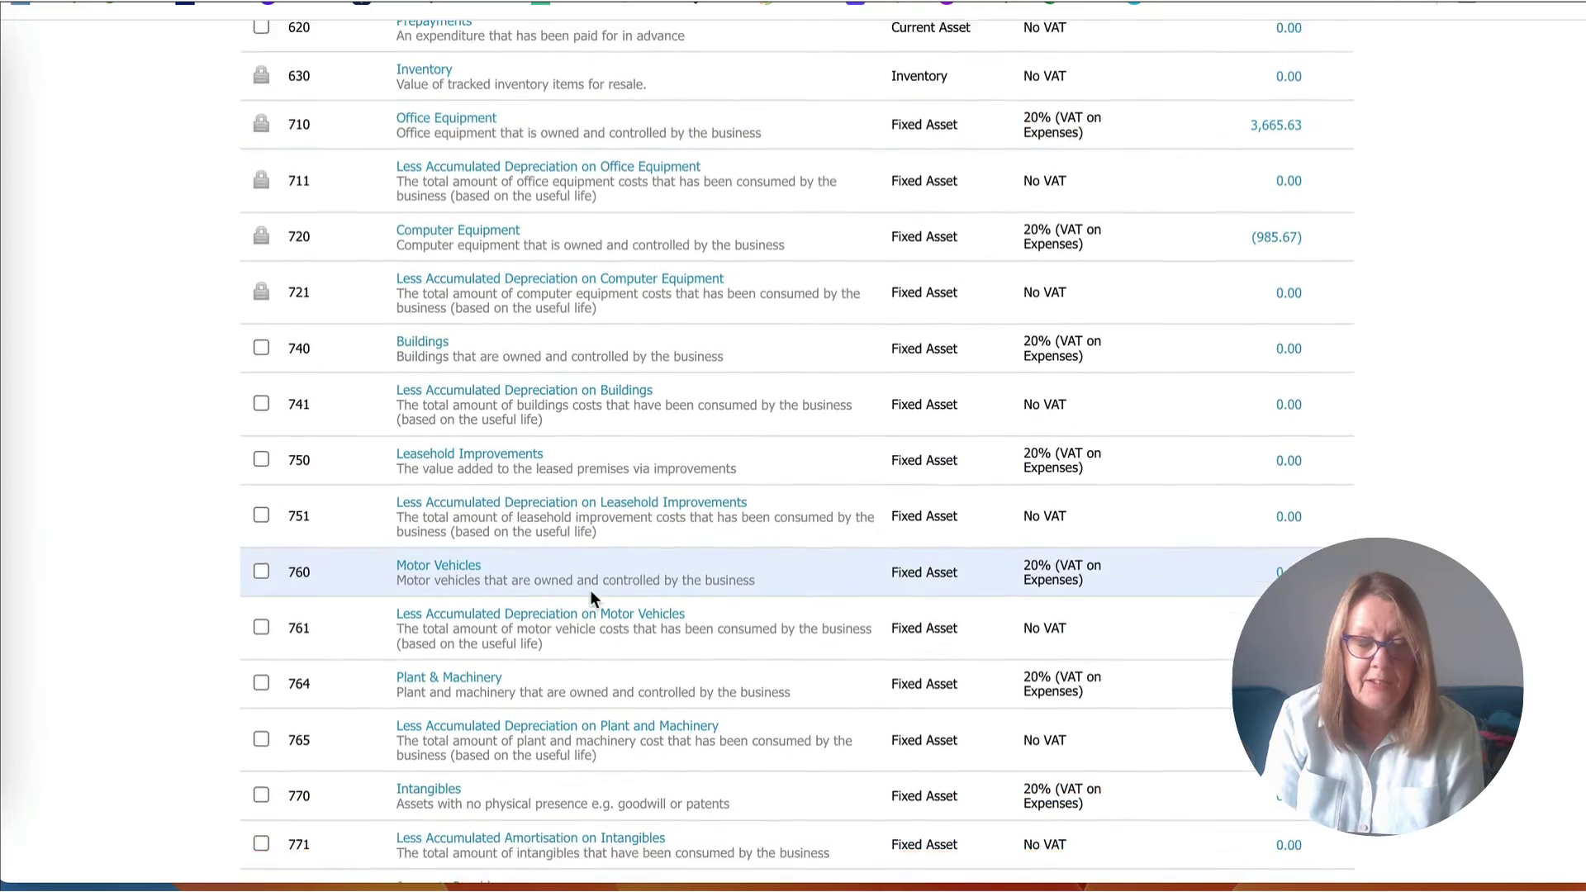
{"action": "scroll", "coordinate": [590, 597], "scroll_direction": "down", "scroll_amount": 8}
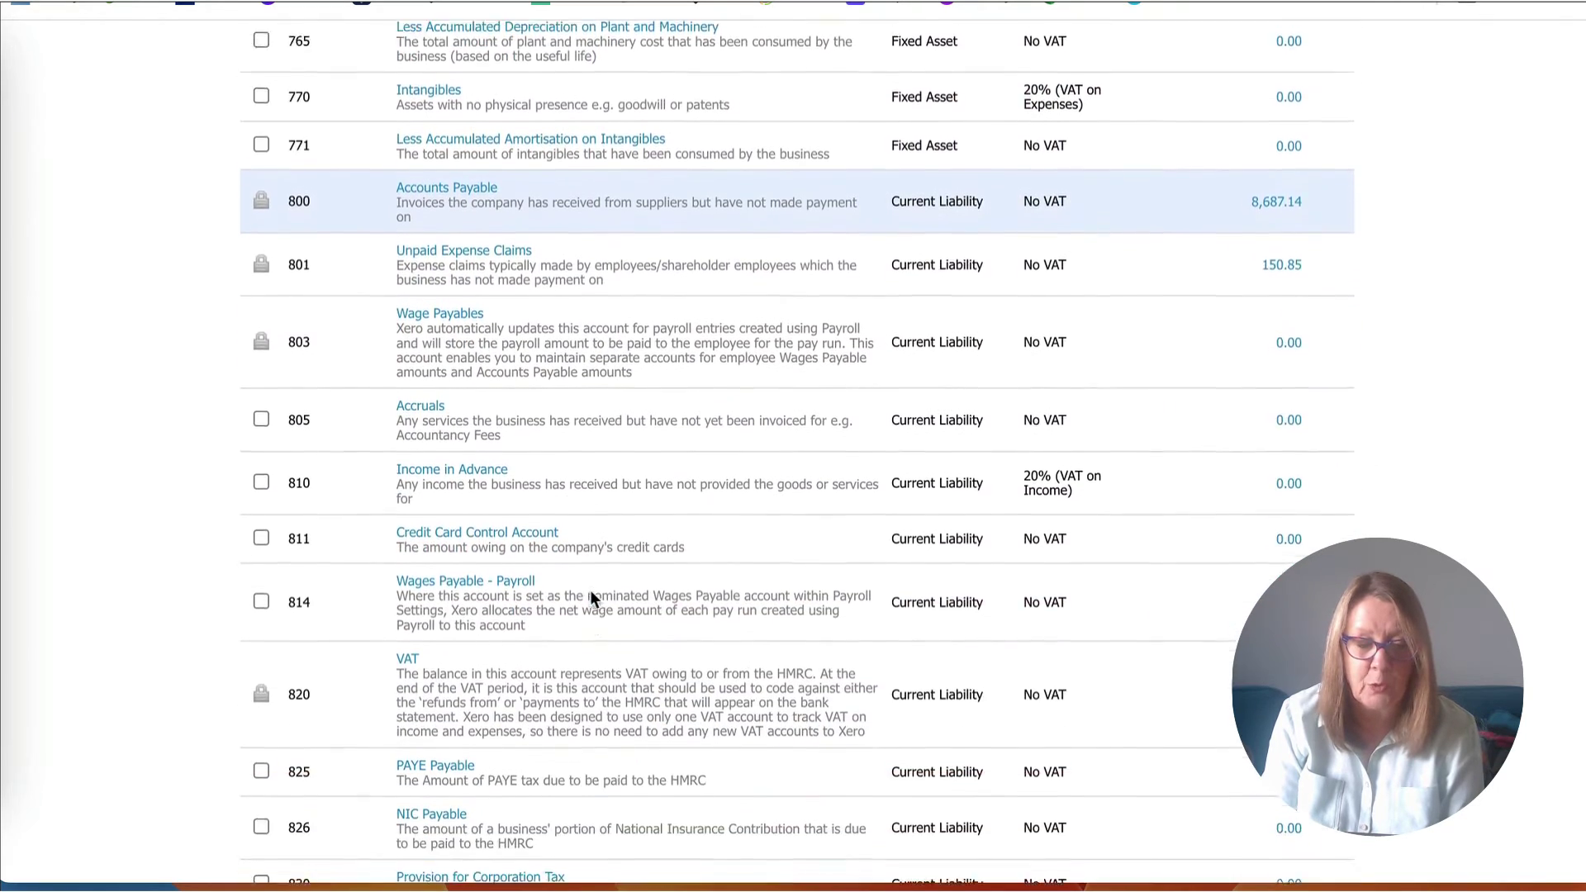
{"action": "scroll", "coordinate": [589, 593], "scroll_direction": "down", "scroll_amount": 3}
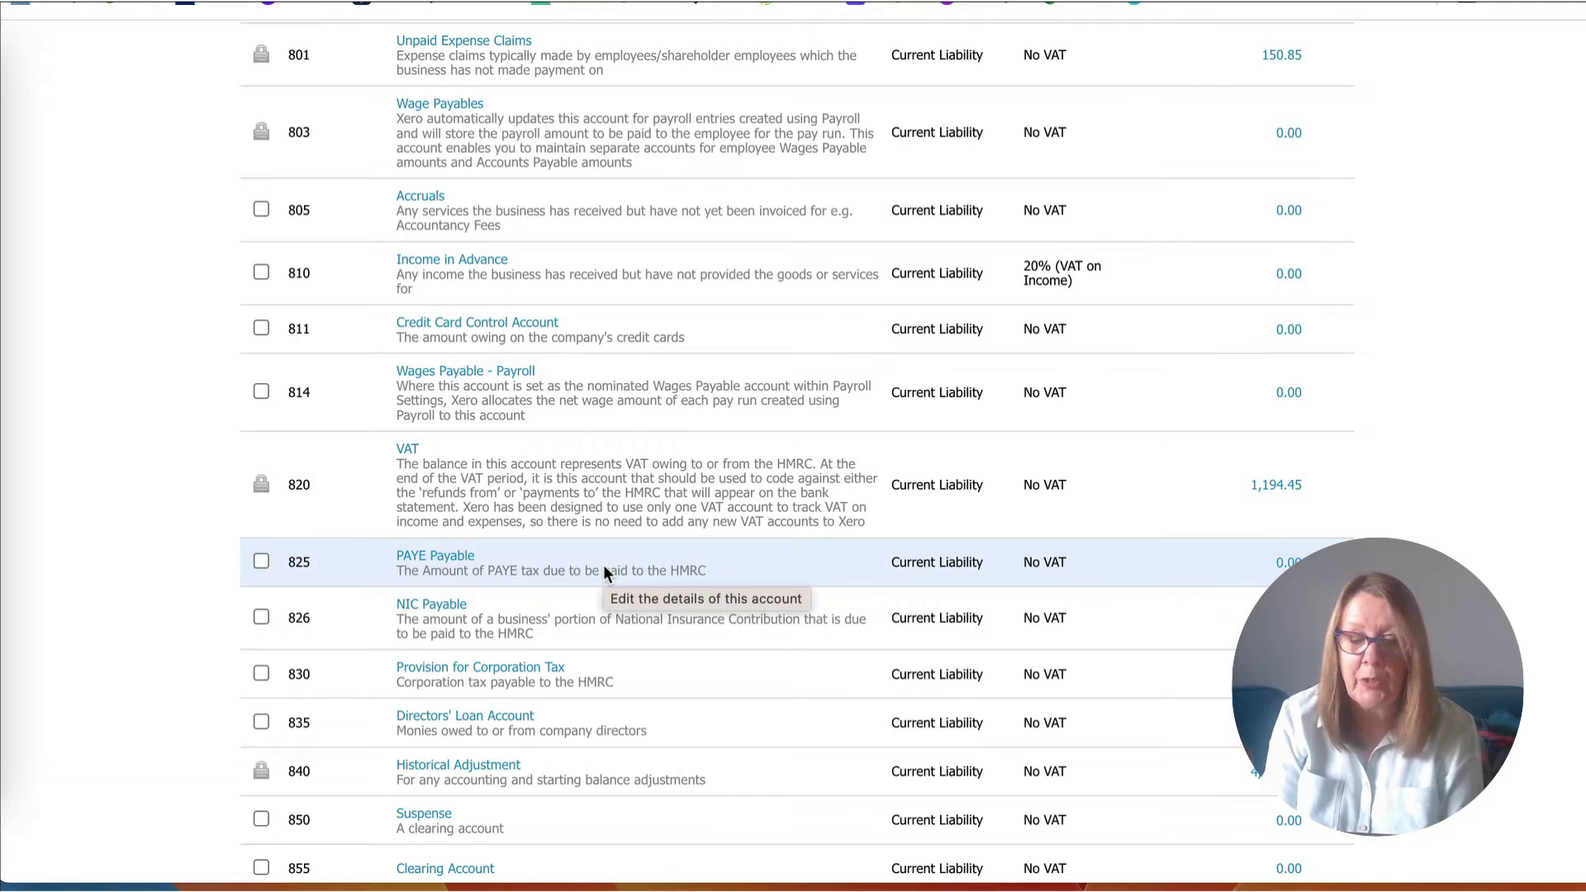
{"action": "left_click", "coordinate": [434, 557]}
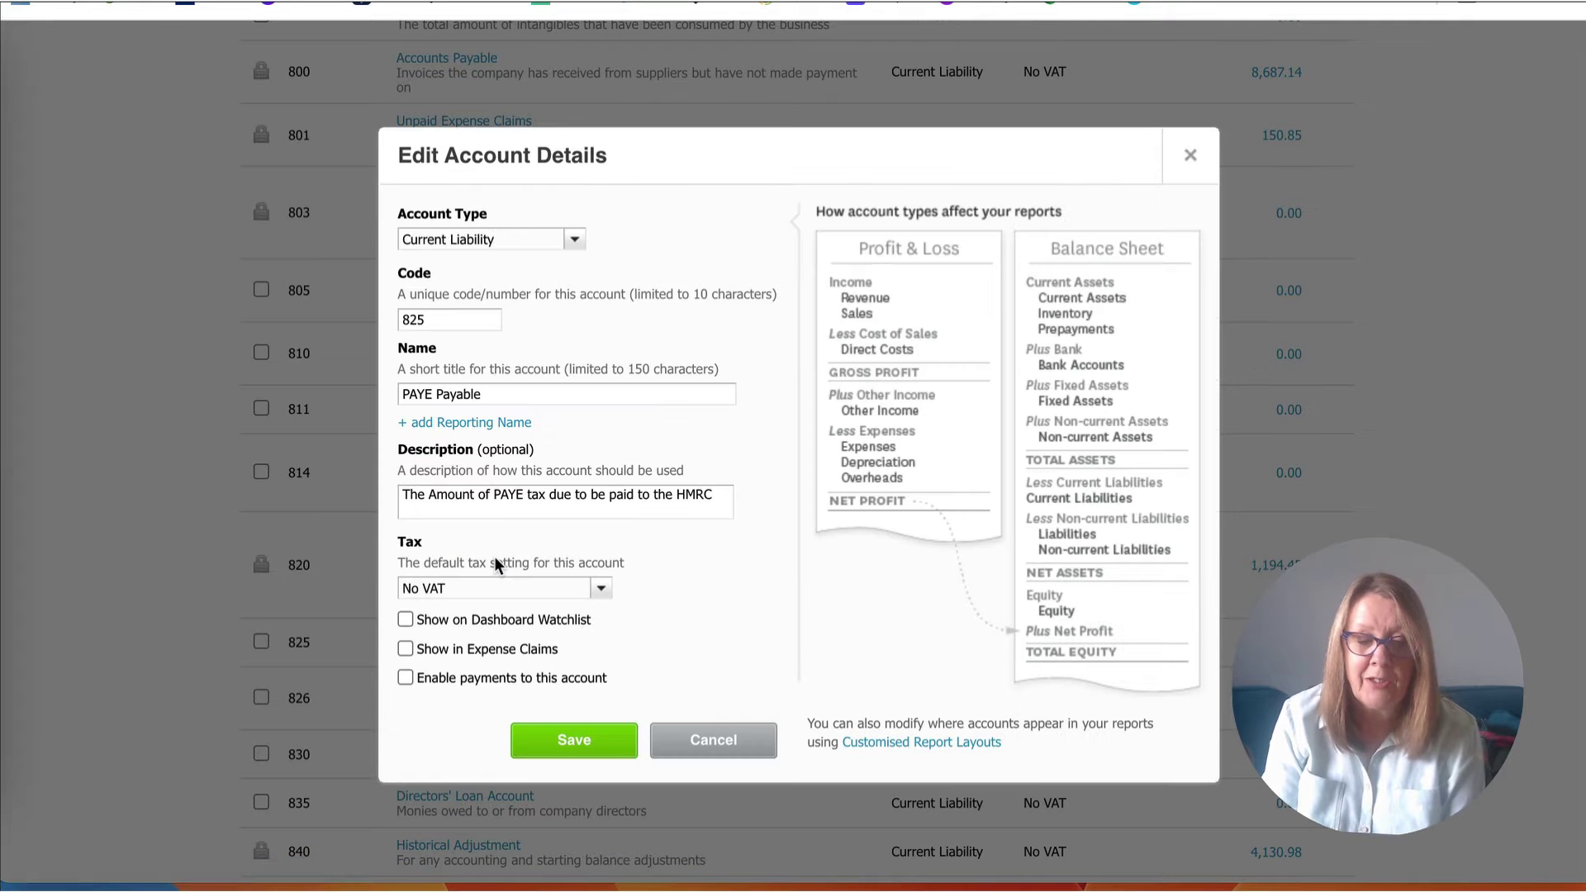
{"action": "left_click", "coordinate": [494, 394]}
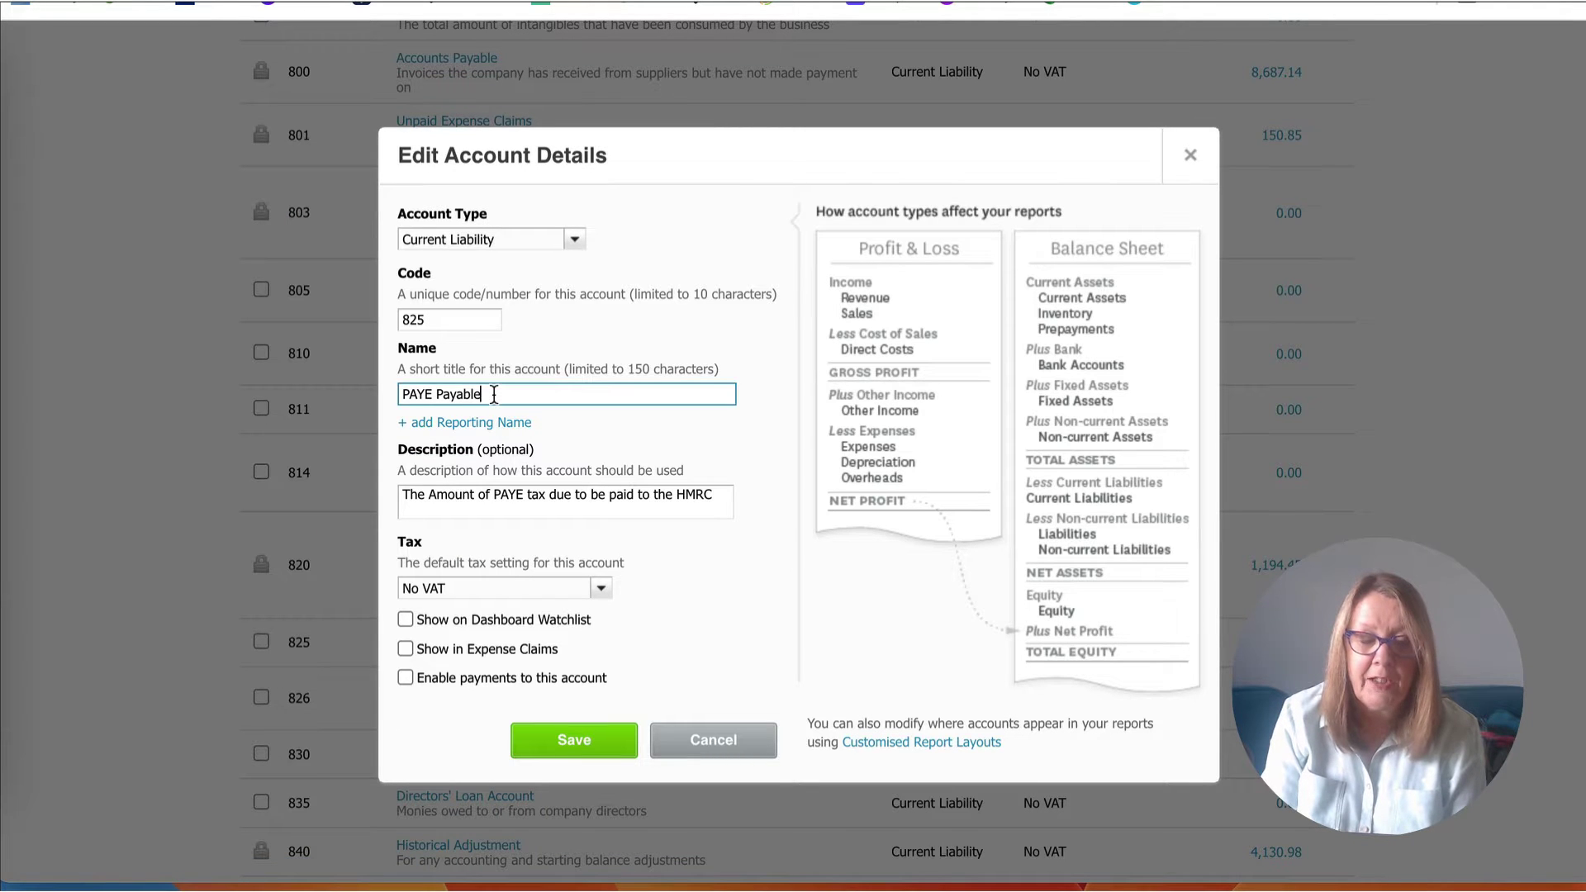
{"action": "left_click", "coordinate": [438, 394]}
{"action": "type", "text": "and "}
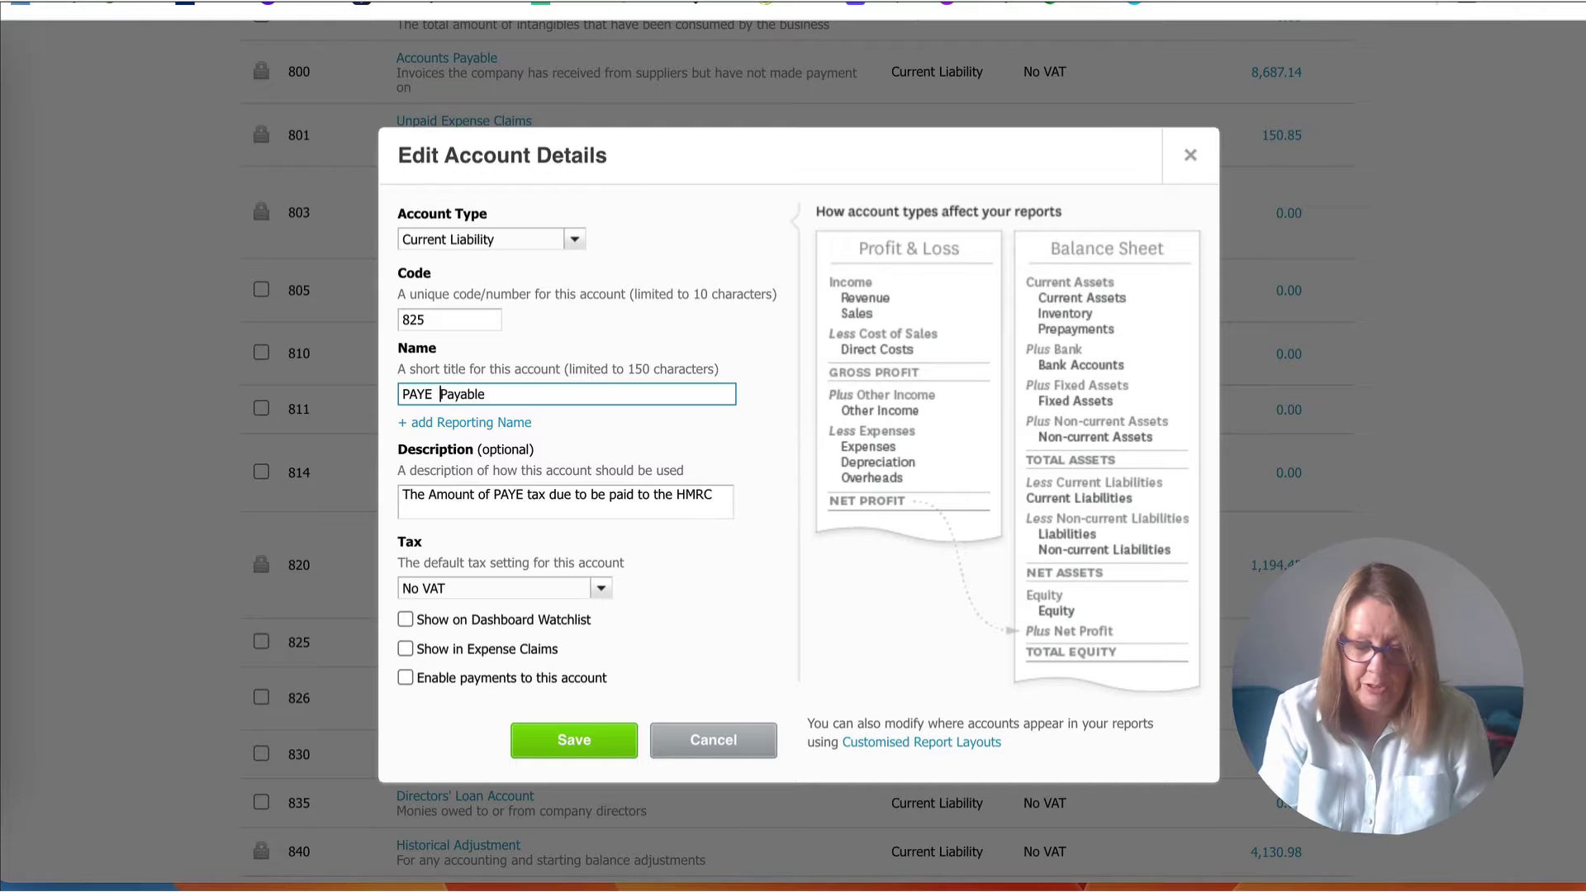
{"action": "type", "text": "NI"}
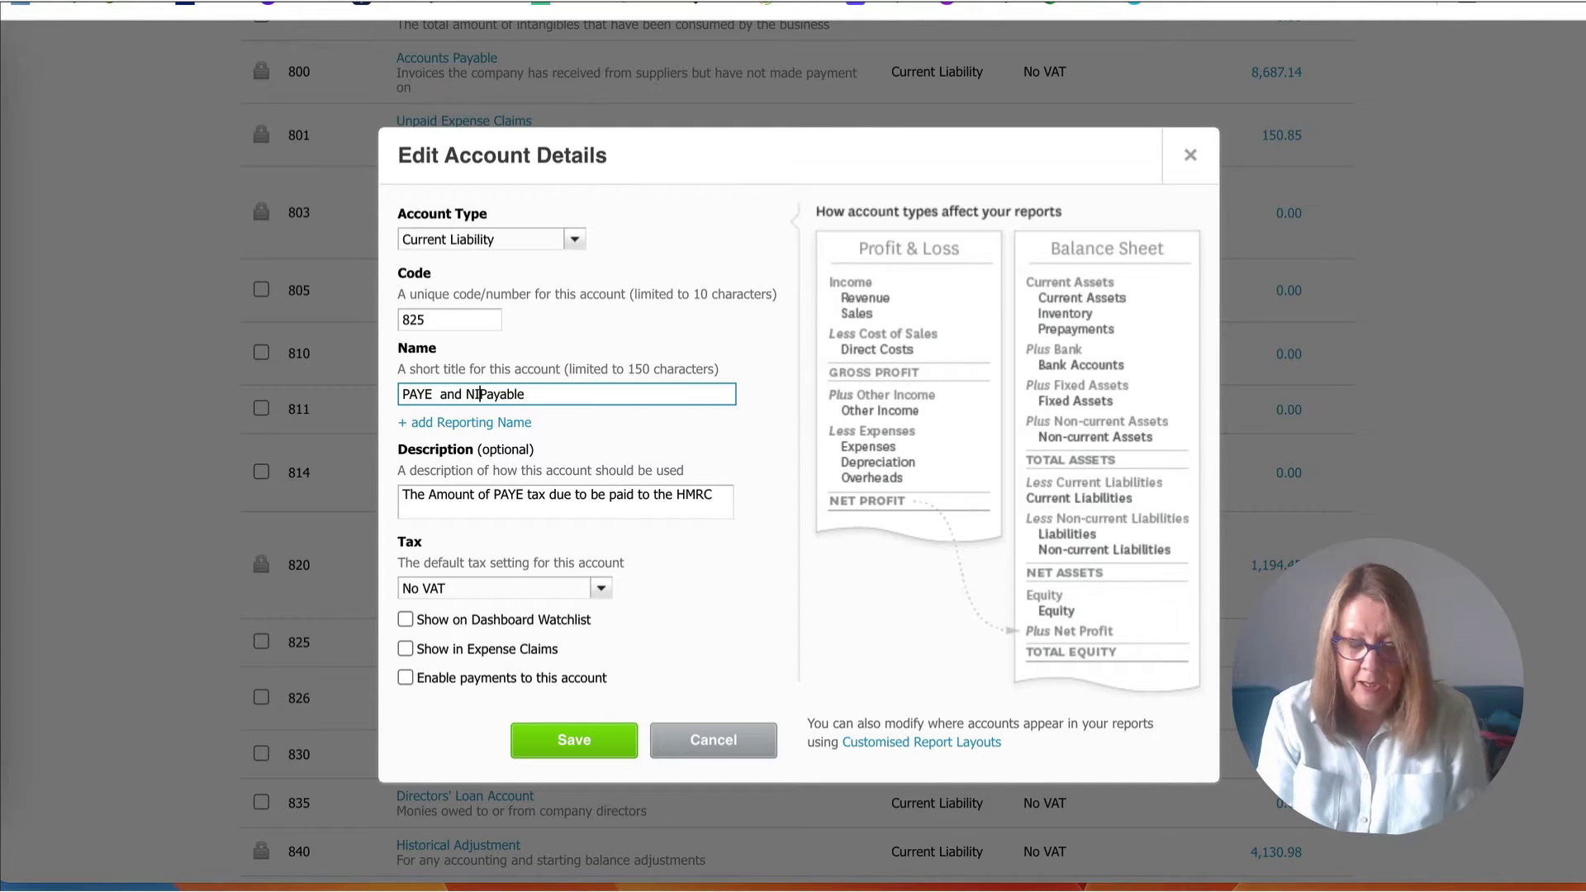
{"action": "type", "text": "C"}
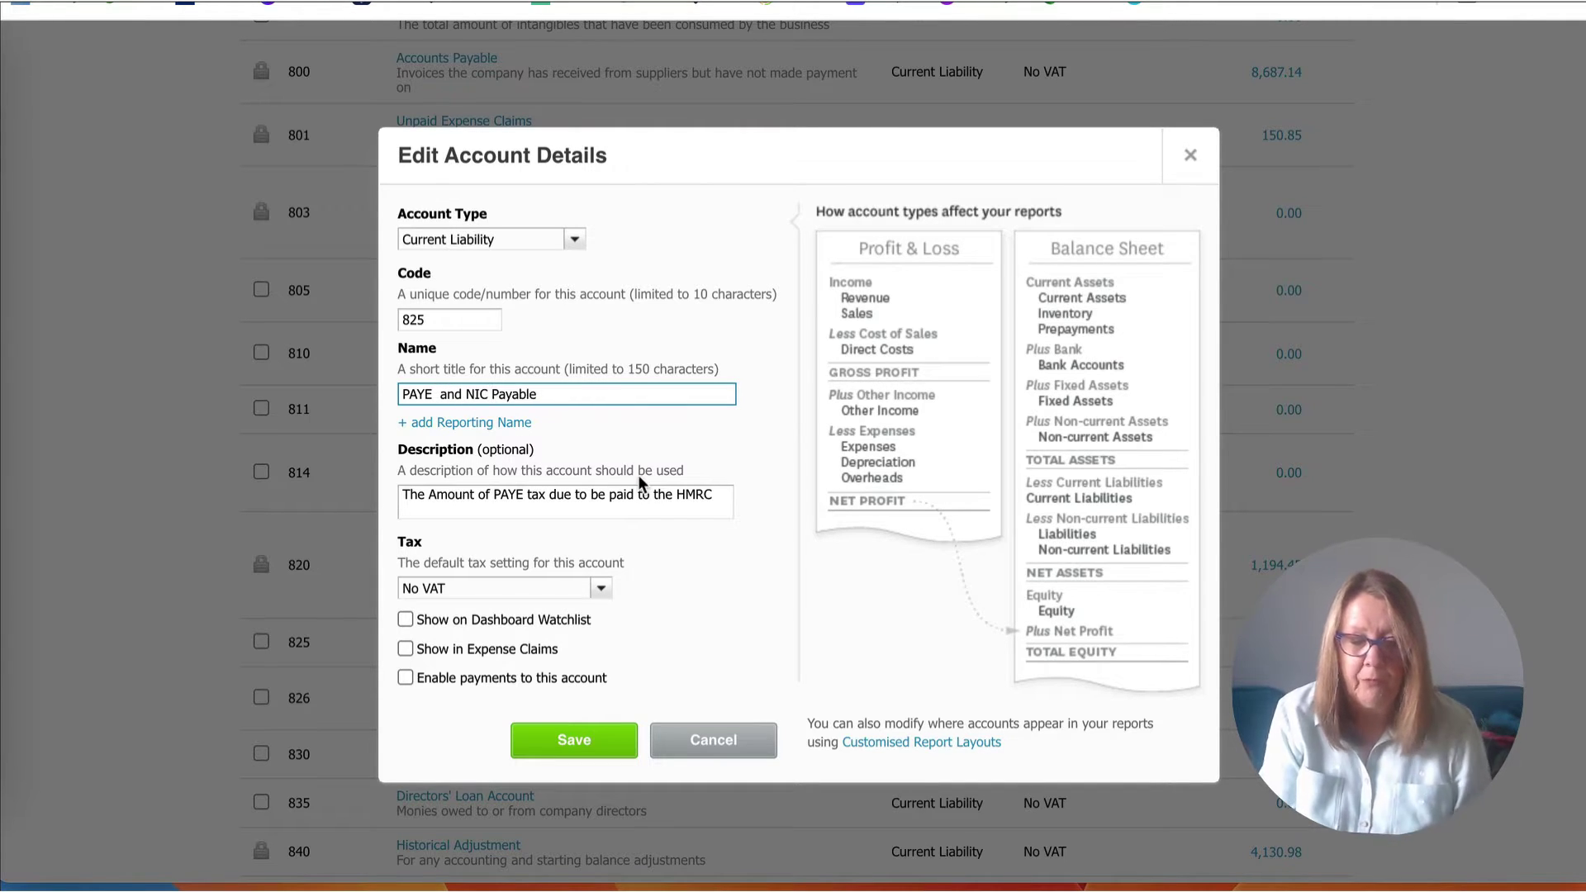
{"action": "left_click", "coordinate": [576, 738]}
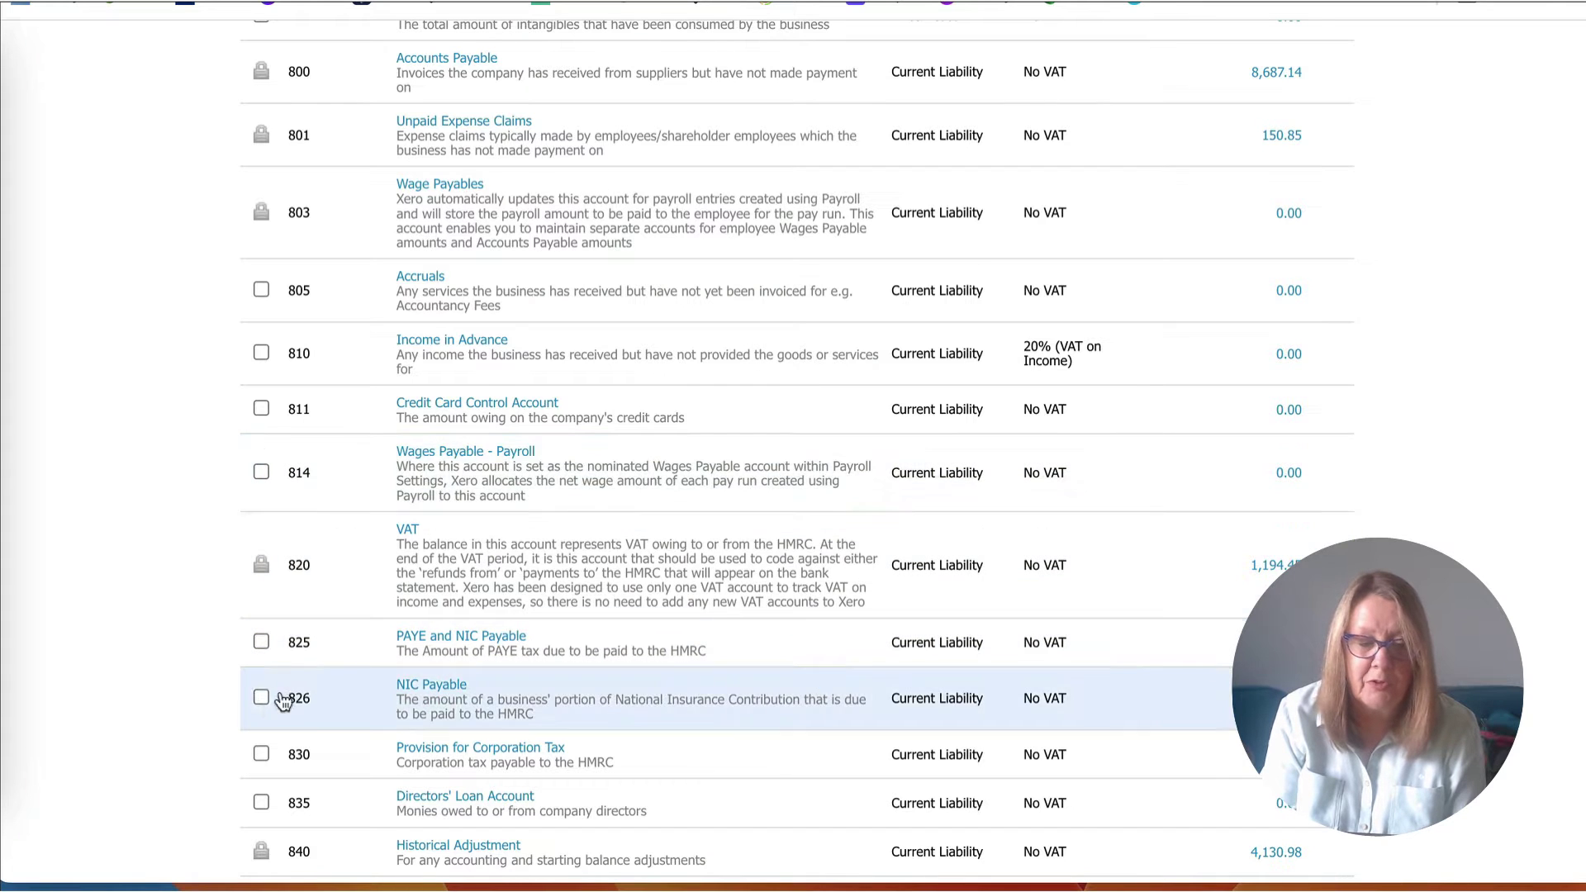
Delete the NIC Payable account, code 826, from the chart of accounts and confirm the deletion
{"action": "left_click", "coordinate": [261, 699]}
{"action": "scroll", "coordinate": [536, 584], "scroll_direction": "up", "scroll_amount": 20}
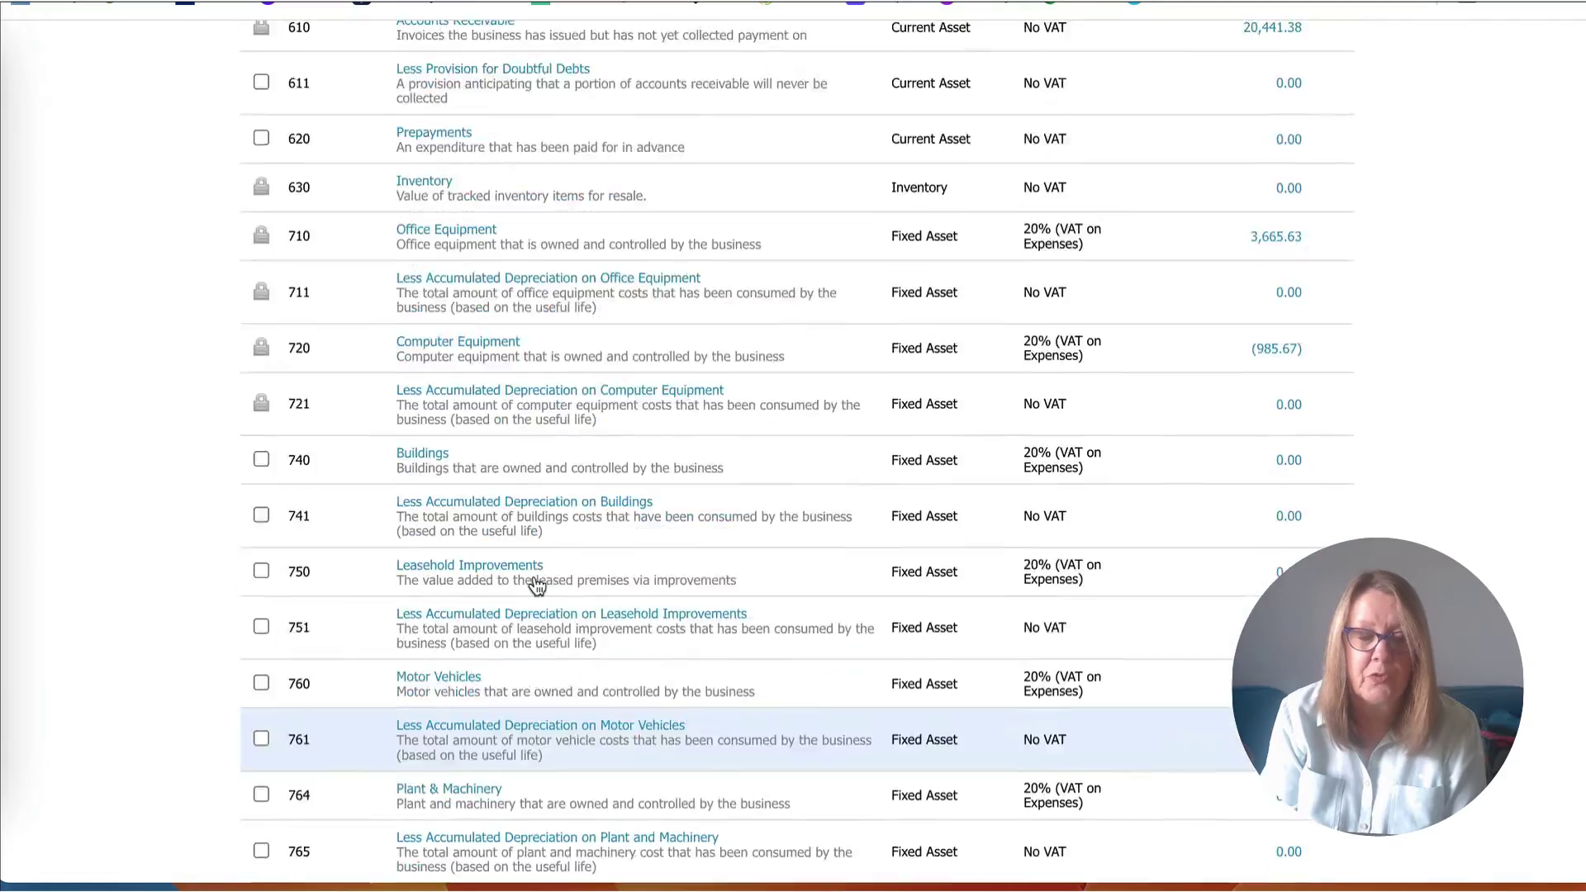
{"action": "scroll", "coordinate": [535, 584], "scroll_direction": "up", "scroll_amount": 15}
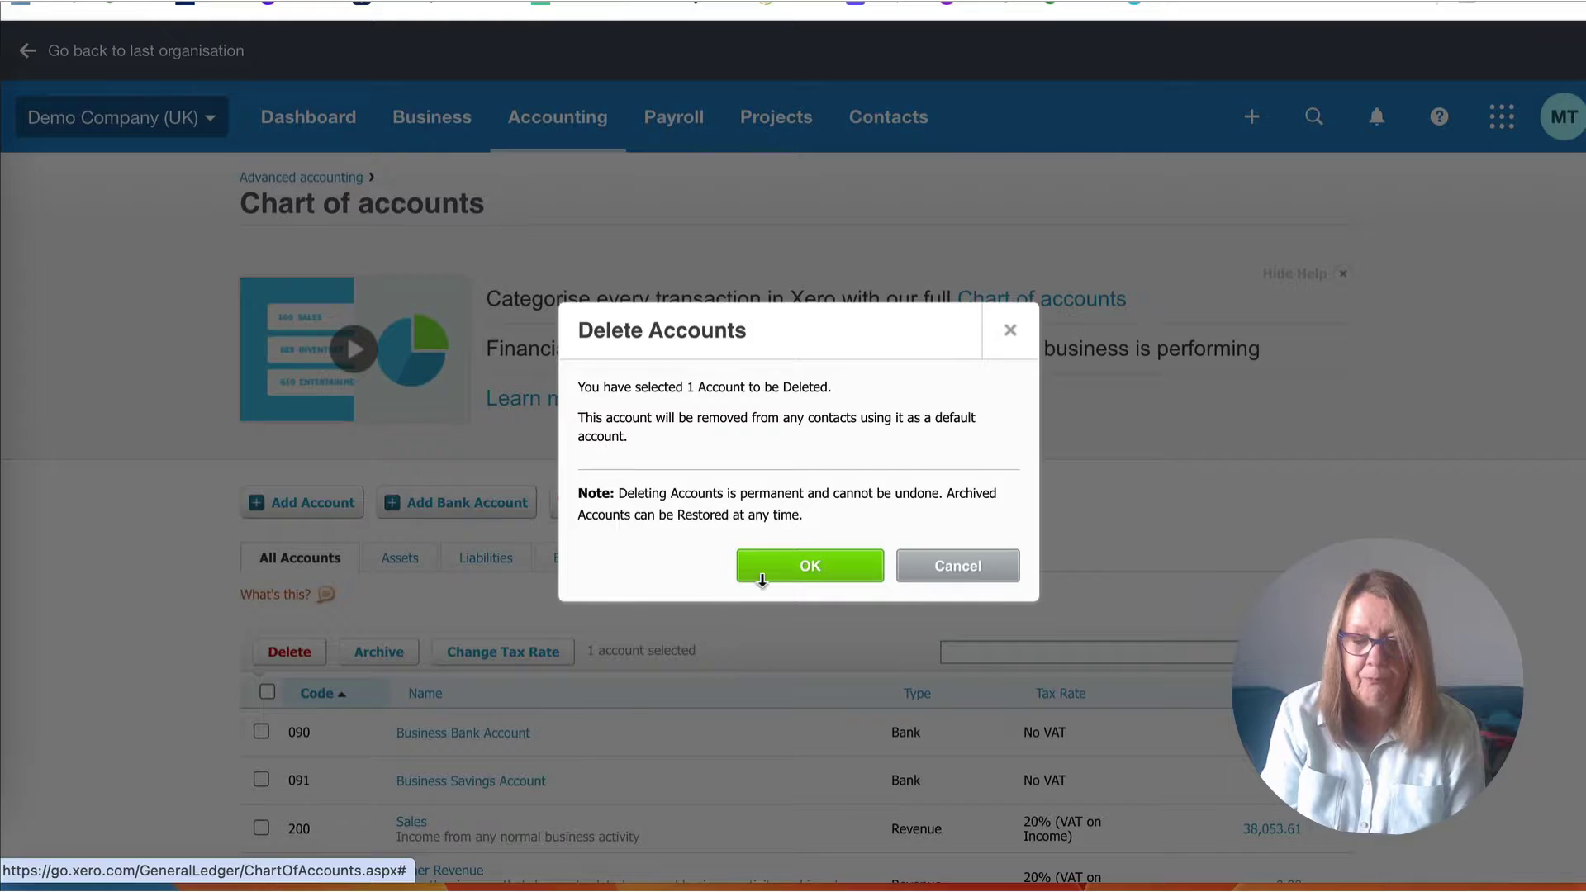
{"action": "left_click", "coordinate": [760, 570]}
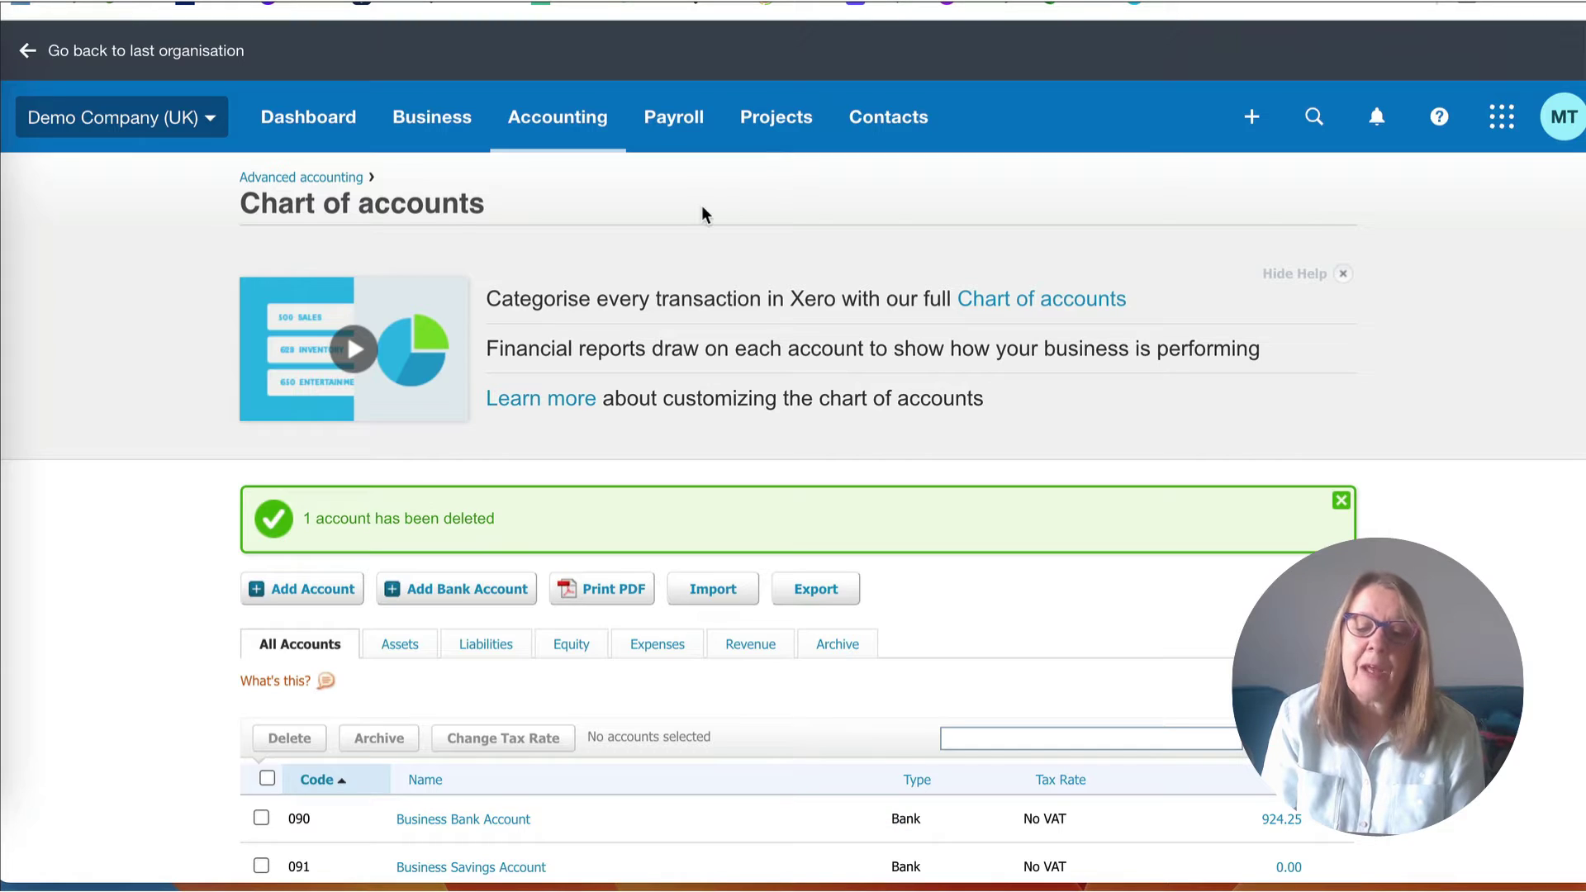
Open the organisation's payroll settings and set the NIC Liability Account to 825: PAYE and NIC Payable
{"action": "left_click", "coordinate": [679, 131]}
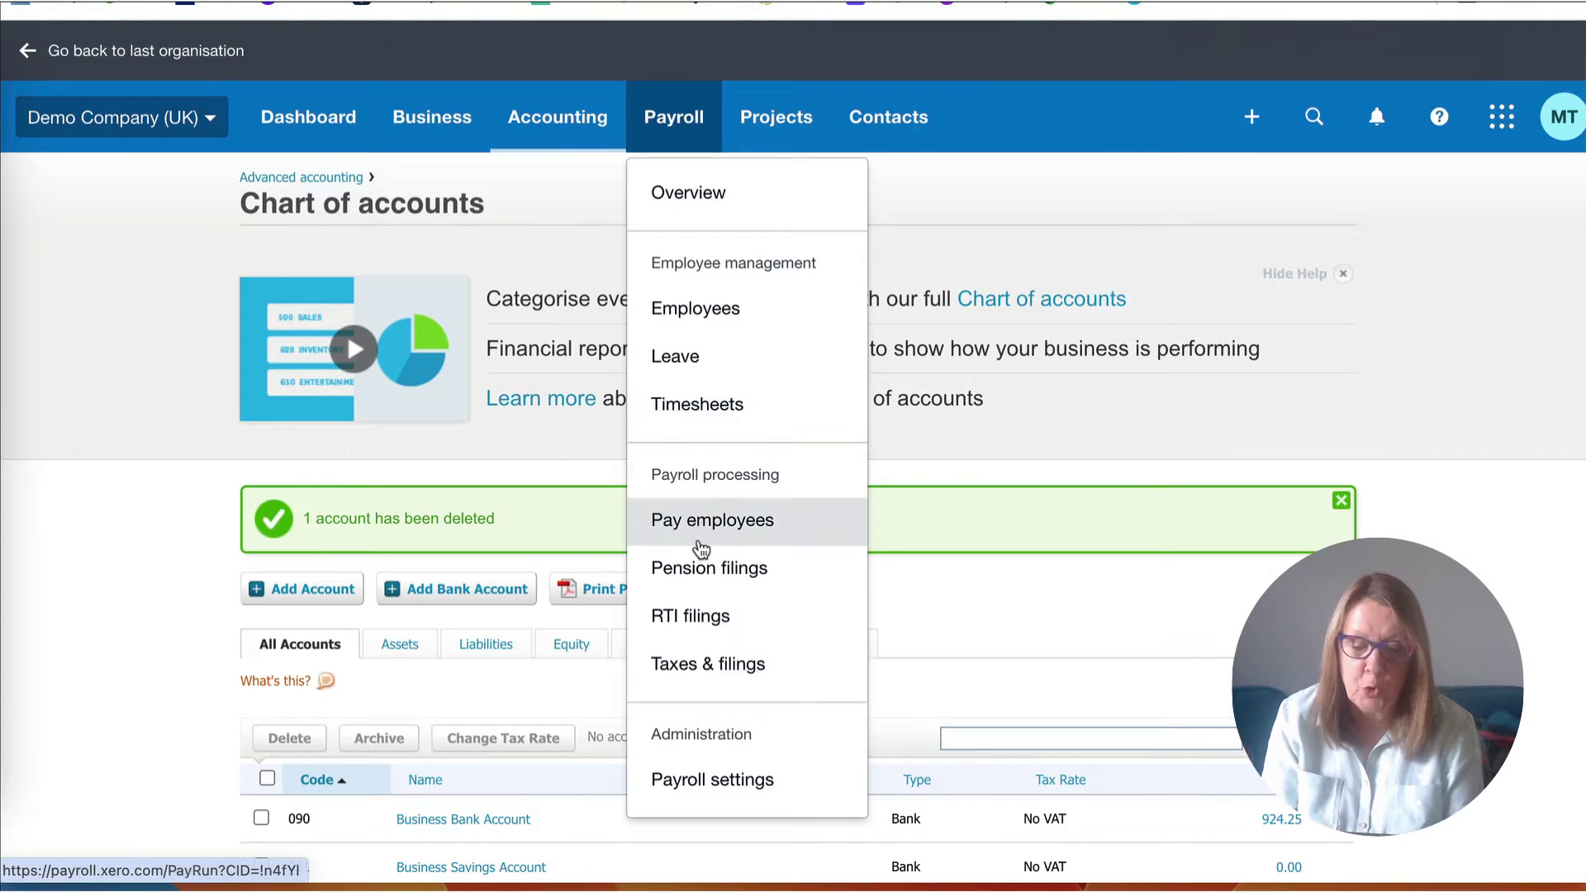
{"action": "left_click", "coordinate": [706, 778]}
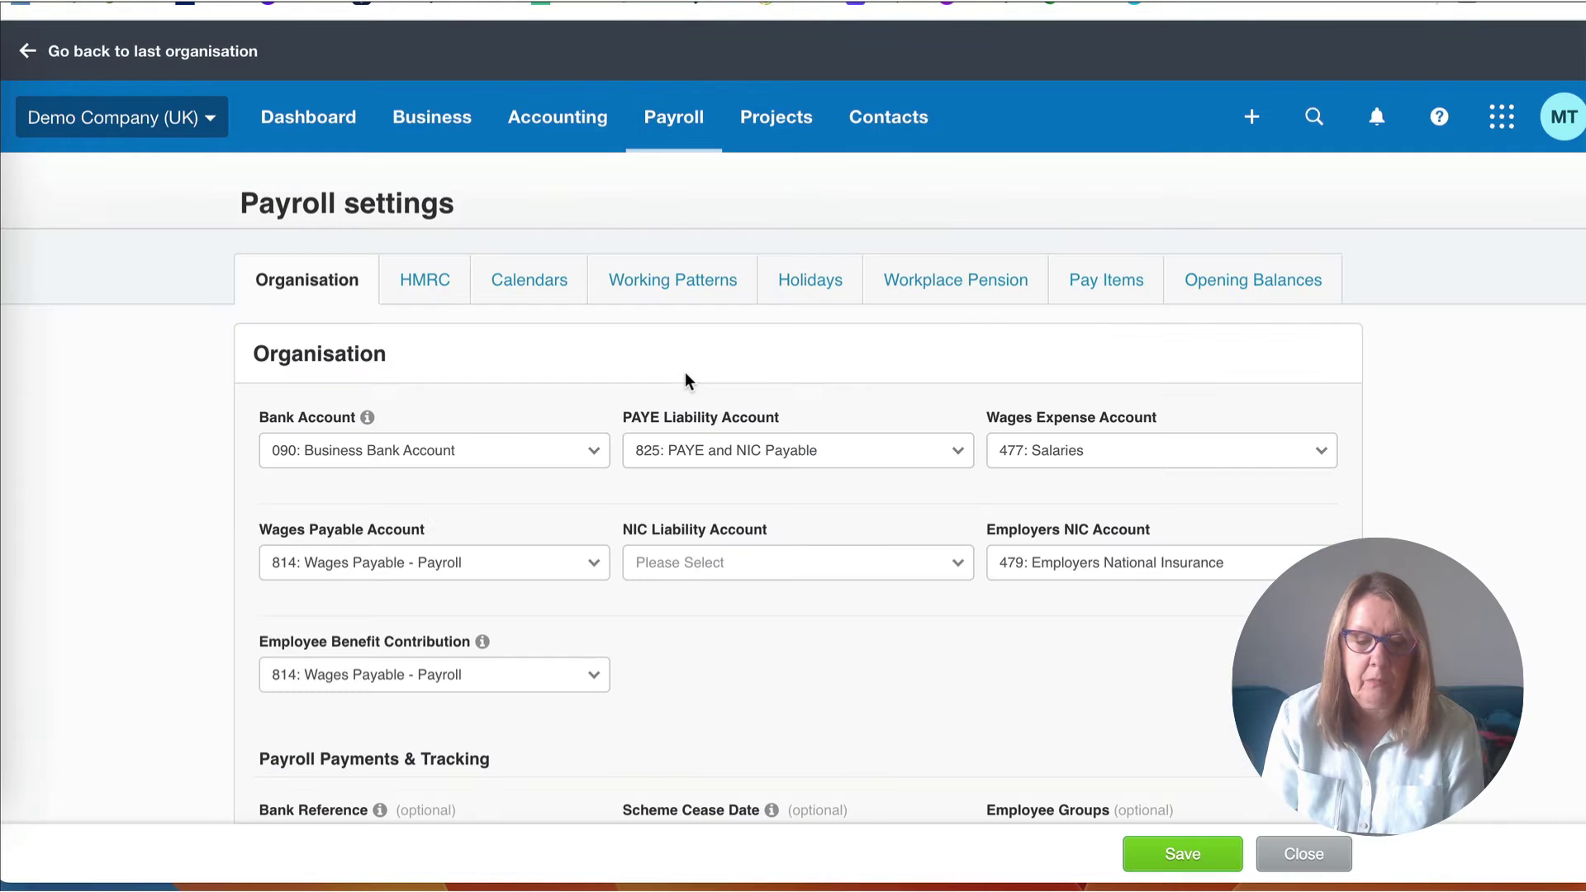
{"action": "scroll", "coordinate": [542, 423], "scroll_direction": "down", "scroll_amount": 1}
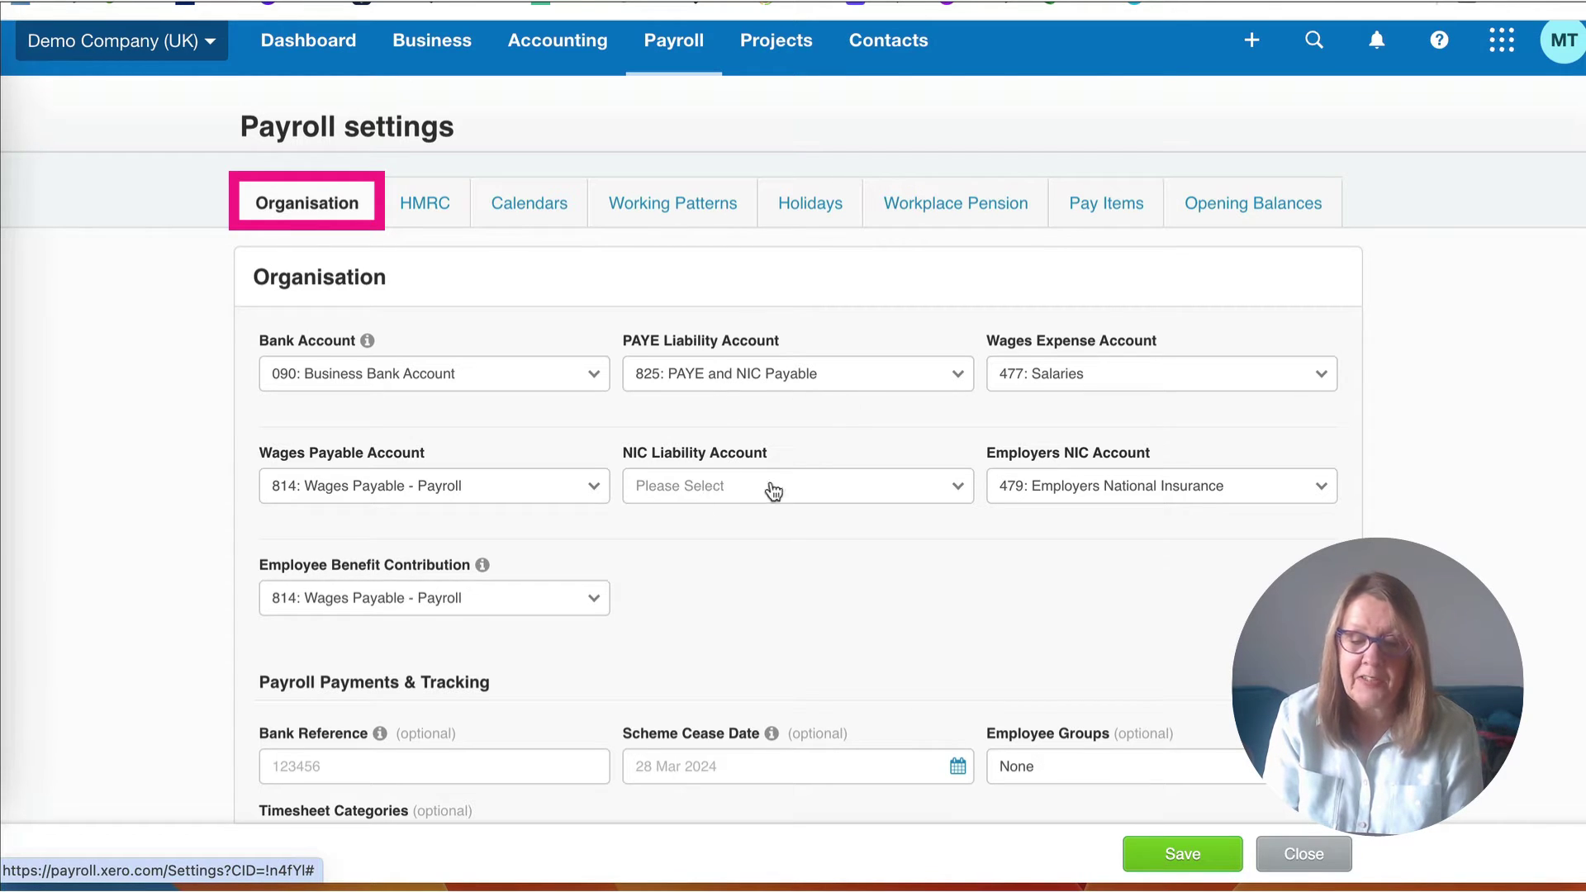
{"action": "left_click", "coordinate": [946, 492]}
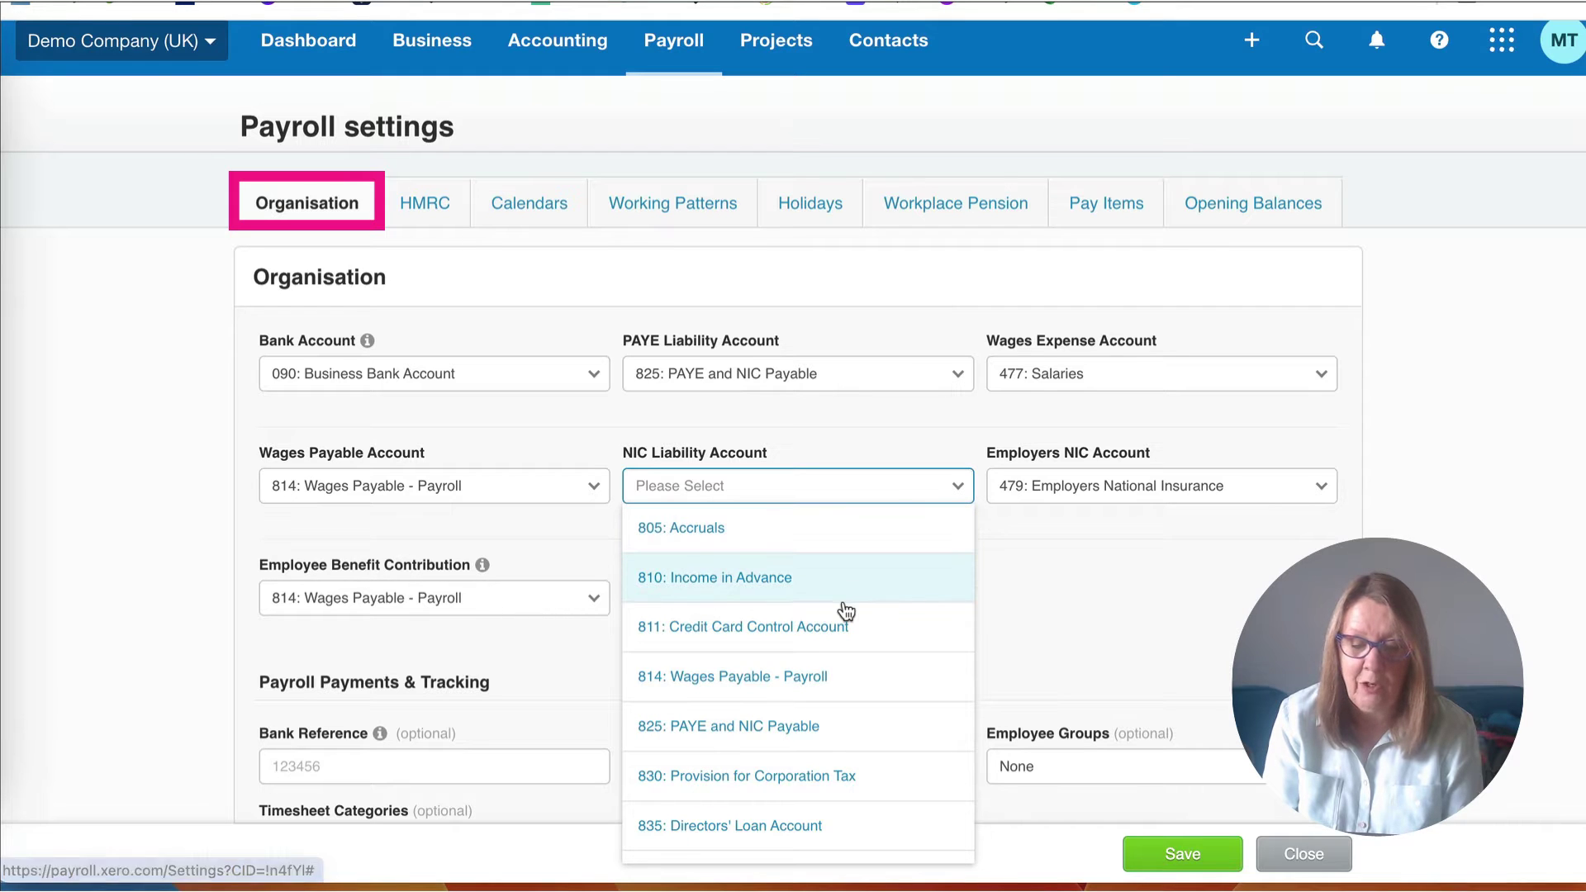
{"action": "left_click", "coordinate": [793, 729]}
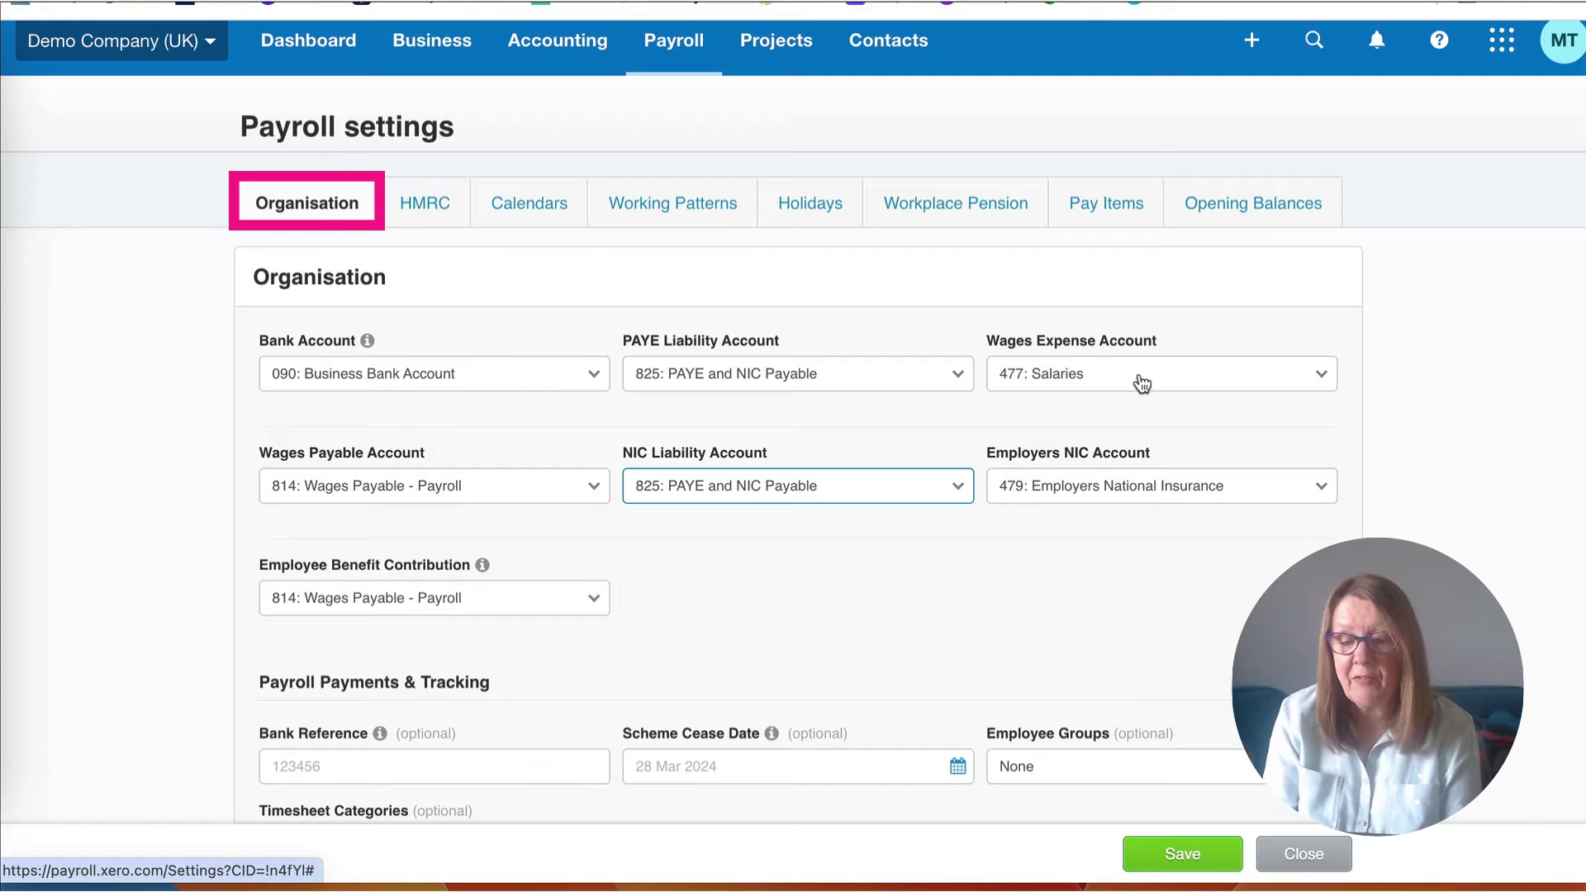
Set the Wages Expense Account to 478: Directors' Remuneration and save the organisation payroll settings
{"action": "left_click", "coordinate": [1320, 379]}
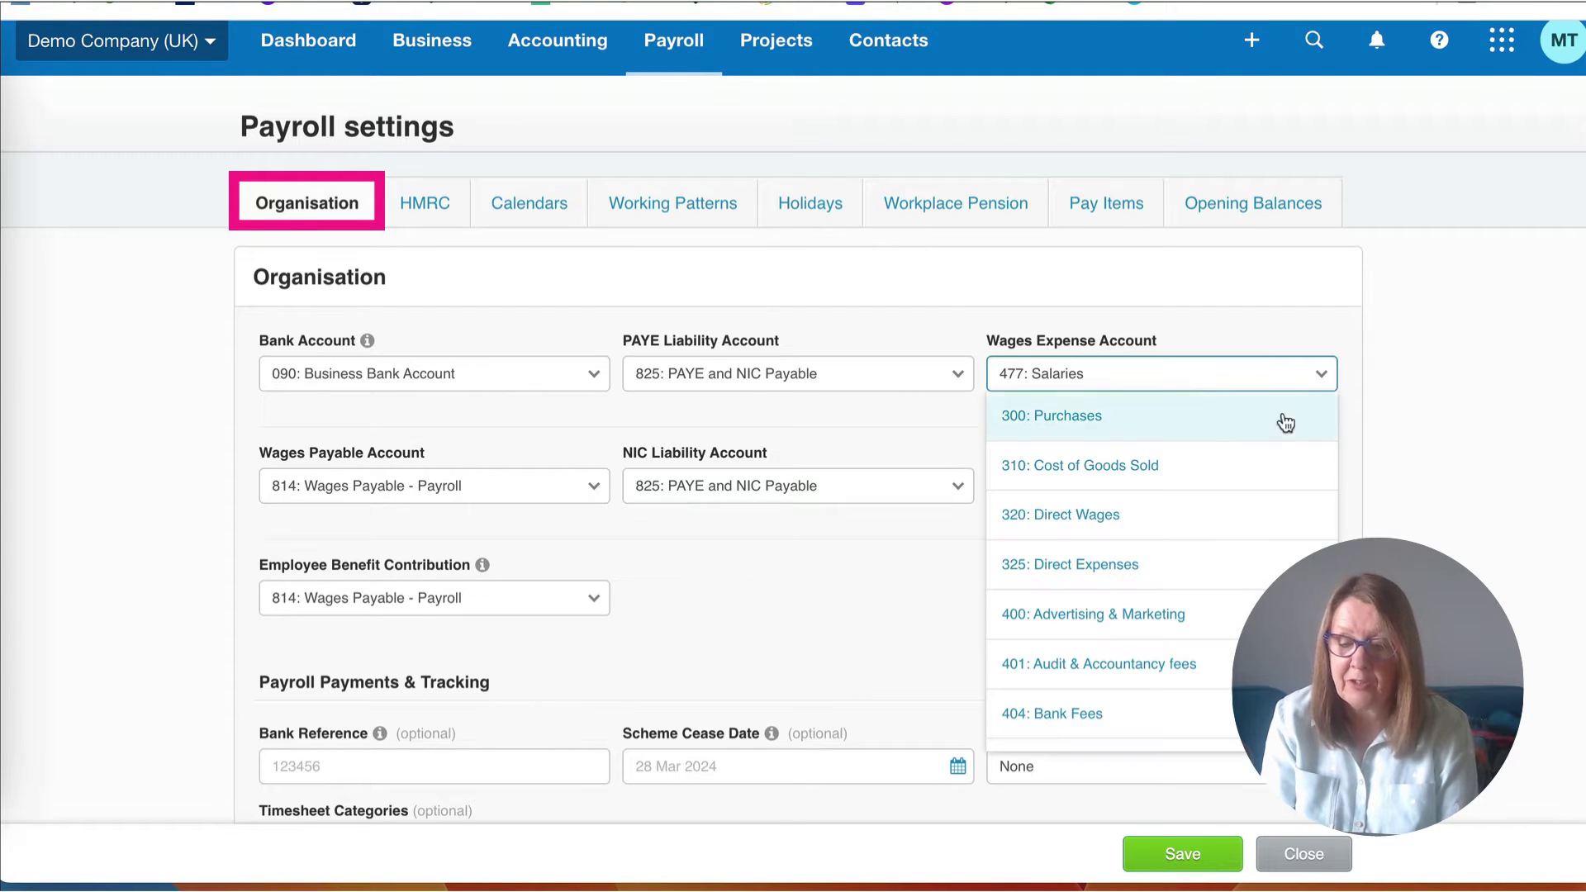
{"action": "scroll", "coordinate": [1255, 457], "scroll_direction": "down", "scroll_amount": 1}
{"action": "scroll", "coordinate": [1256, 457], "scroll_direction": "down", "scroll_amount": 6}
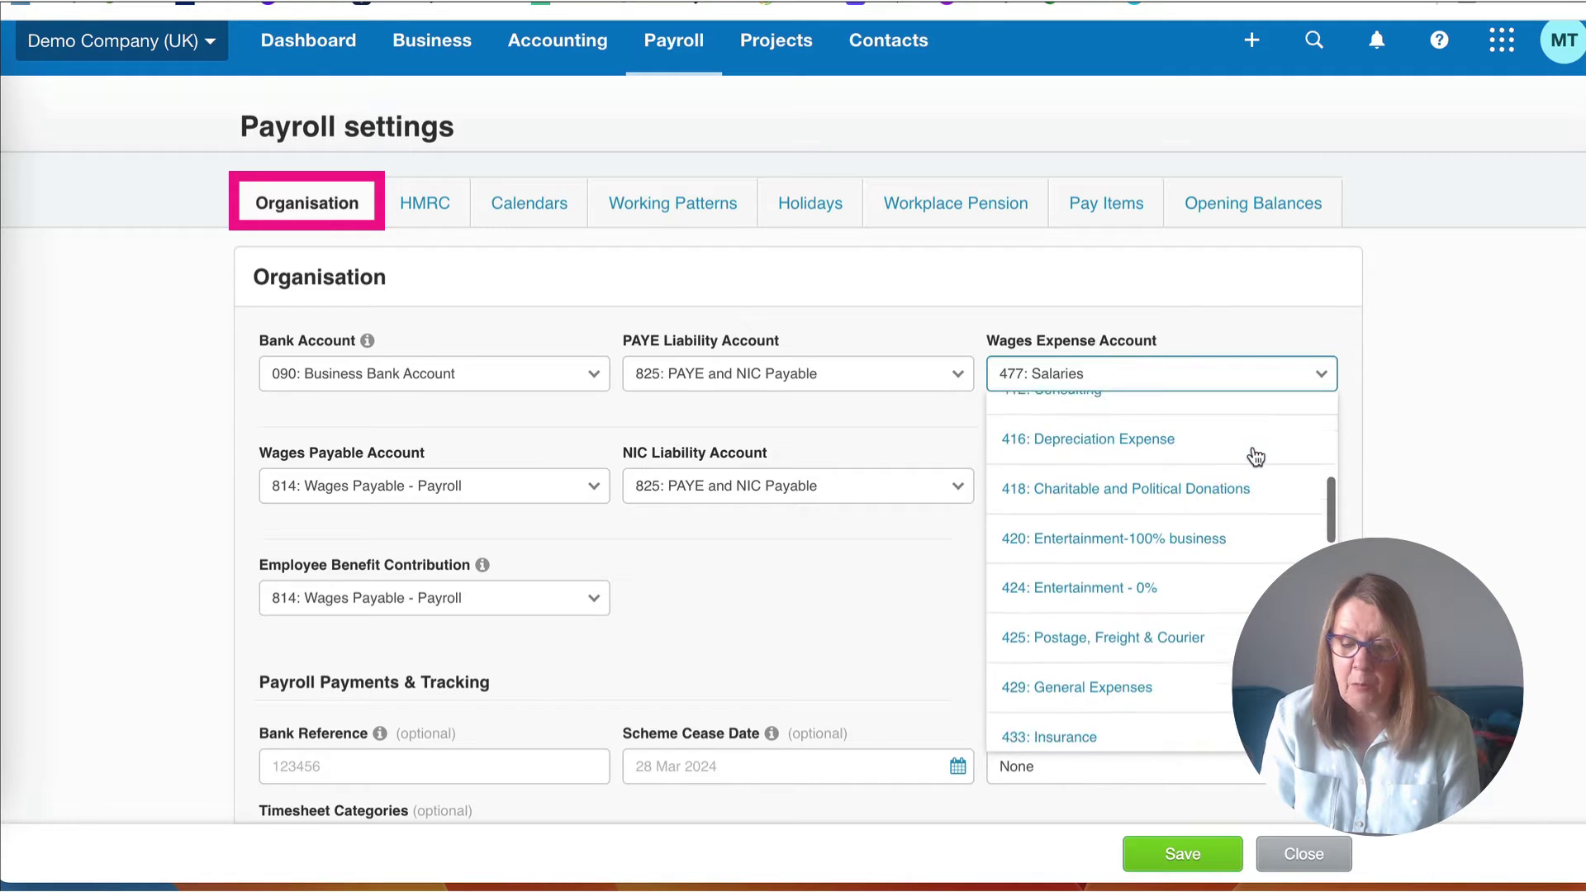
{"action": "scroll", "coordinate": [1255, 456], "scroll_direction": "down", "scroll_amount": 5}
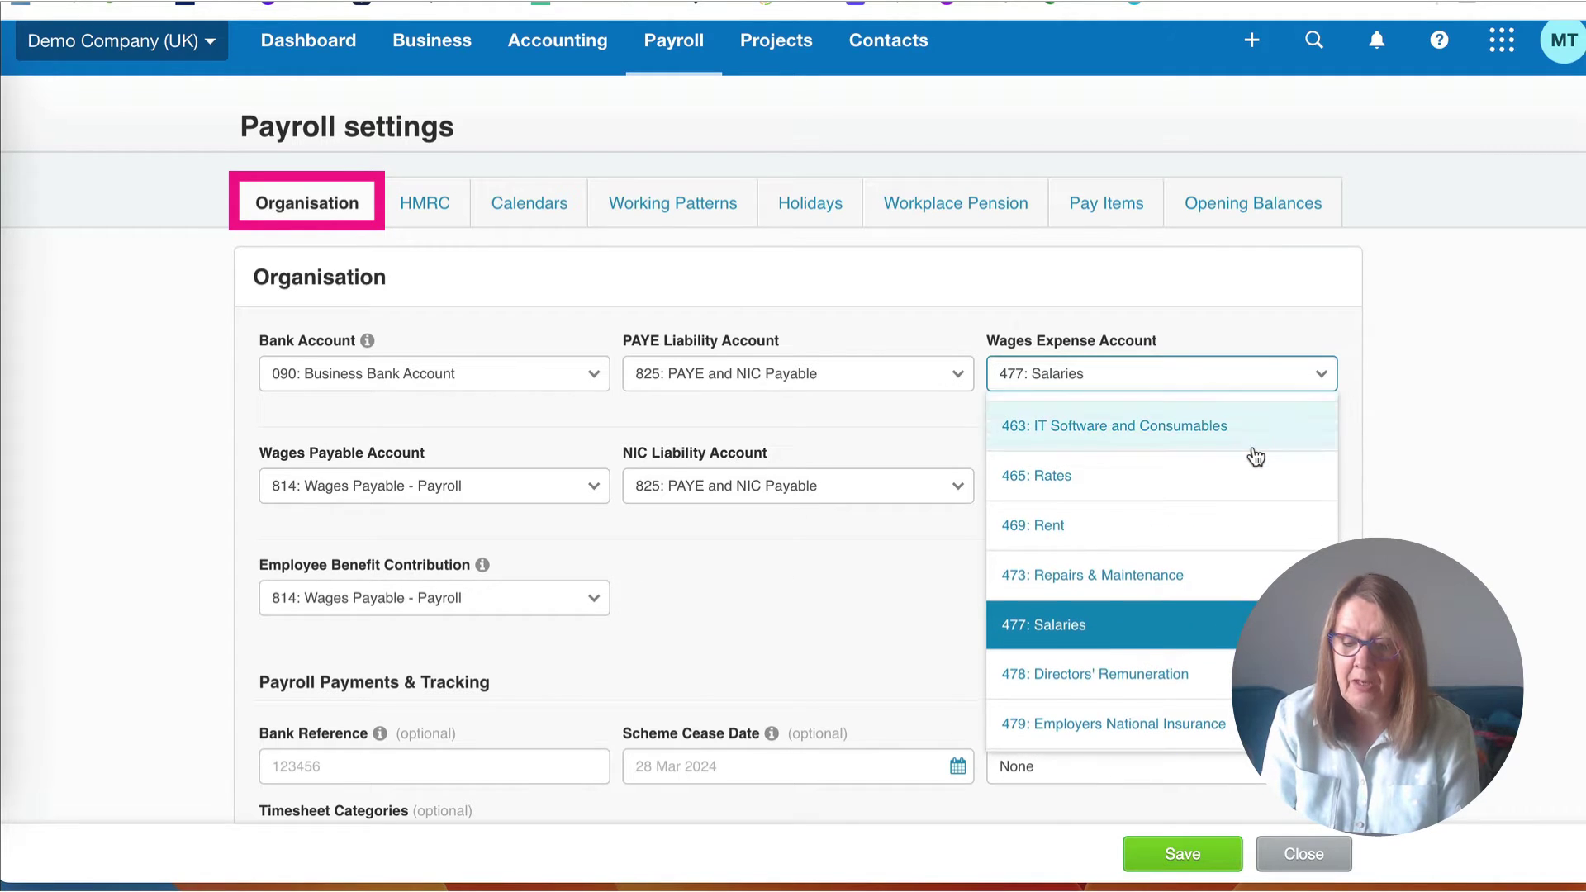
{"action": "left_click", "coordinate": [1132, 674]}
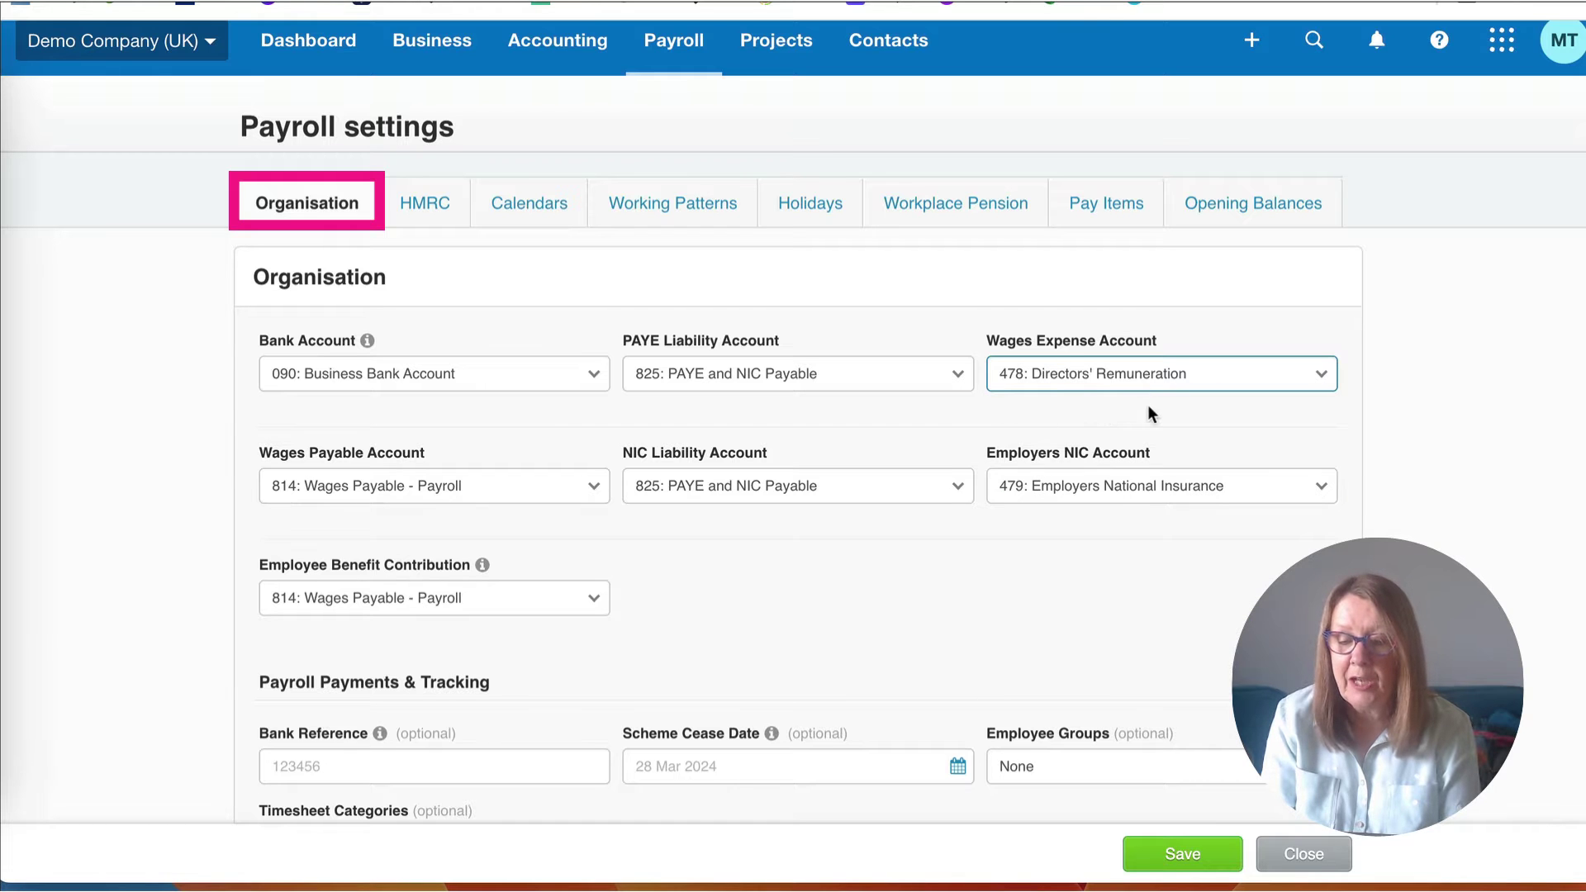
{"action": "scroll", "coordinate": [983, 626], "scroll_direction": "down", "scroll_amount": 3}
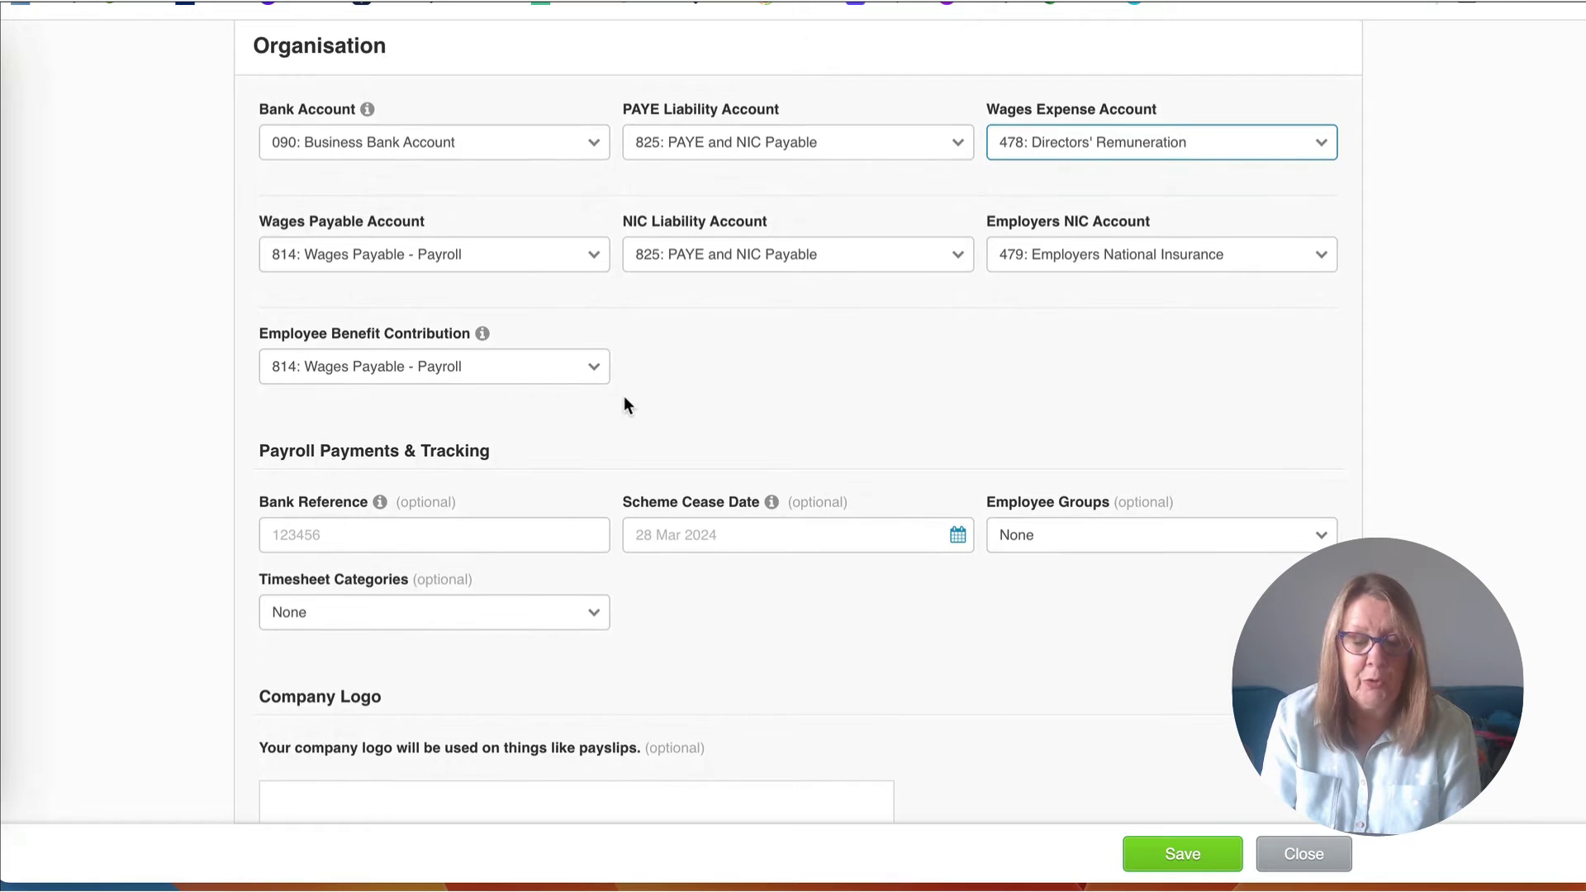
{"action": "scroll", "coordinate": [625, 405], "scroll_direction": "down", "scroll_amount": 3}
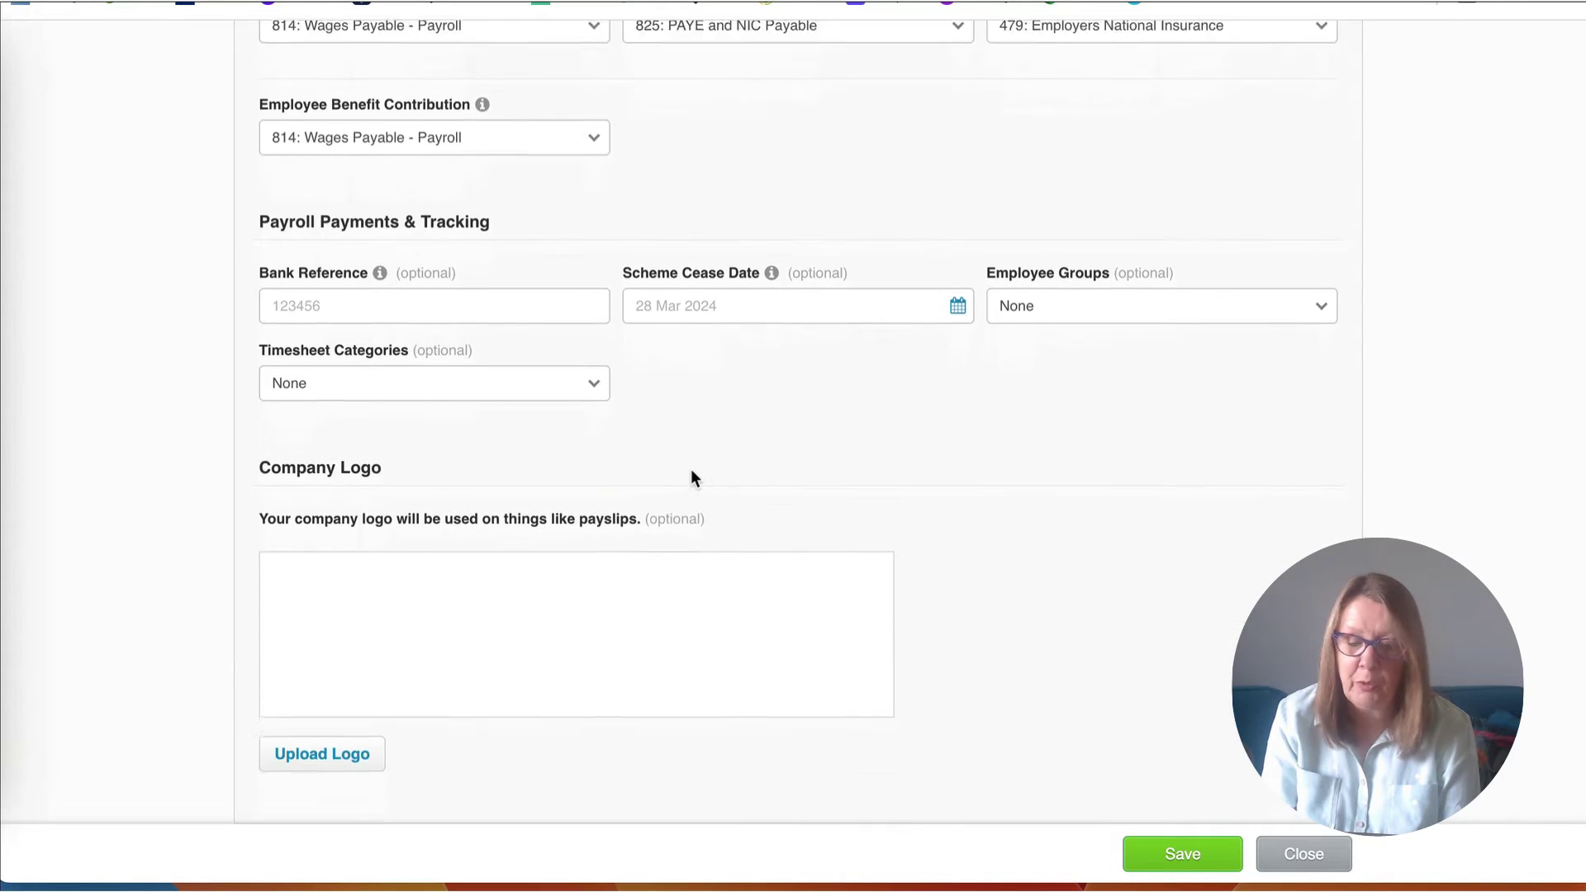
{"action": "scroll", "coordinate": [800, 502], "scroll_direction": "down", "scroll_amount": 1}
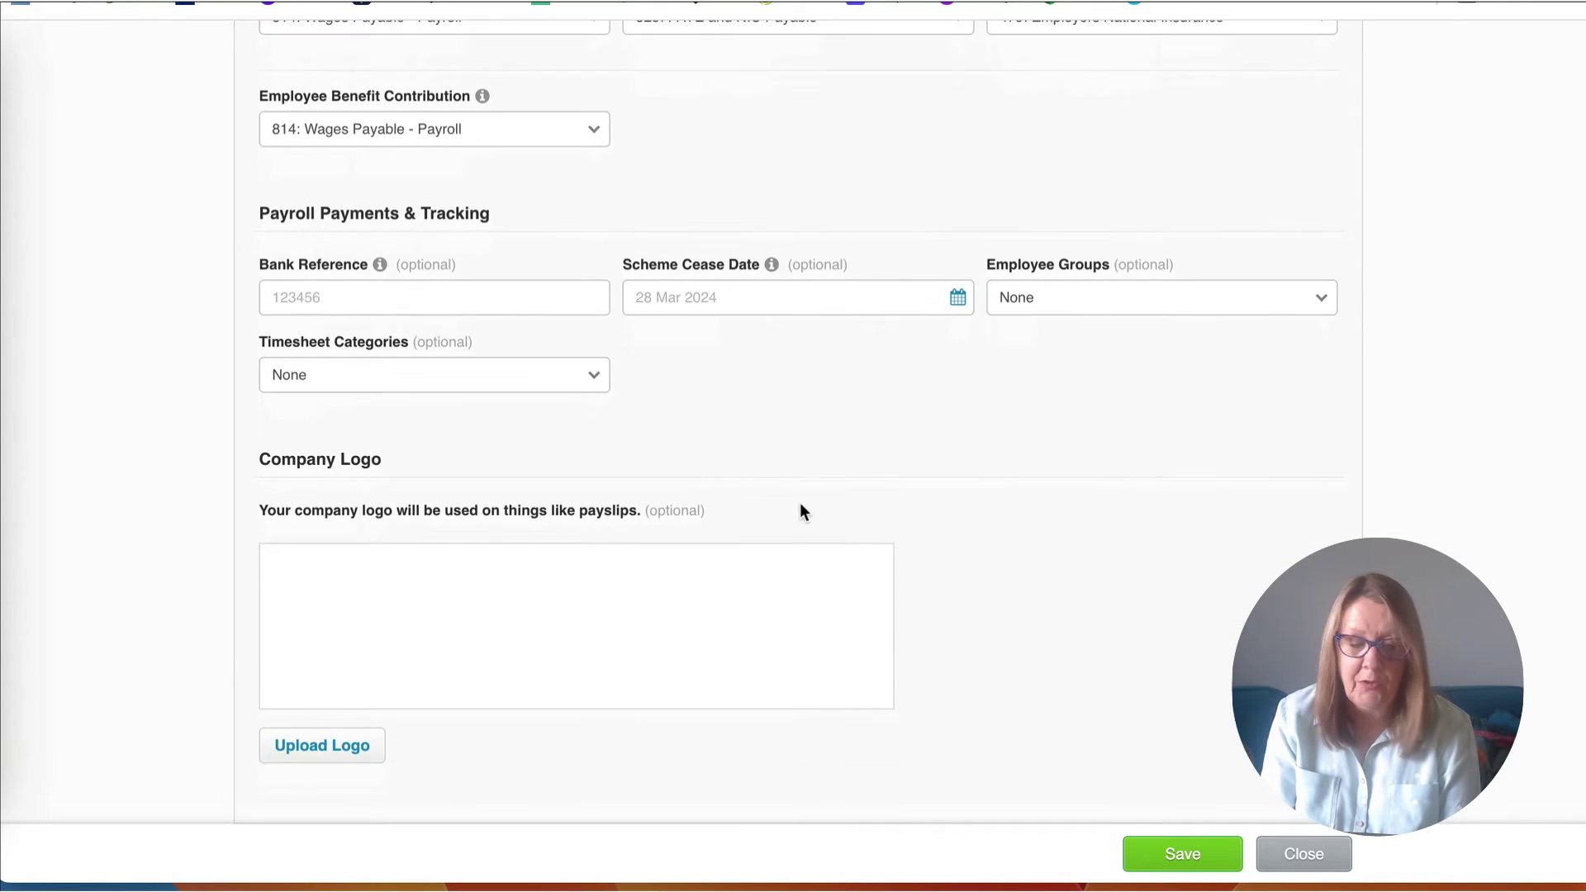
{"action": "left_click", "coordinate": [1173, 855]}
In the HMRC payroll settings, set Small Employers Relief eligibility to No and clear the 2023/2024 Employment Allowance claim
{"action": "left_click", "coordinate": [443, 291]}
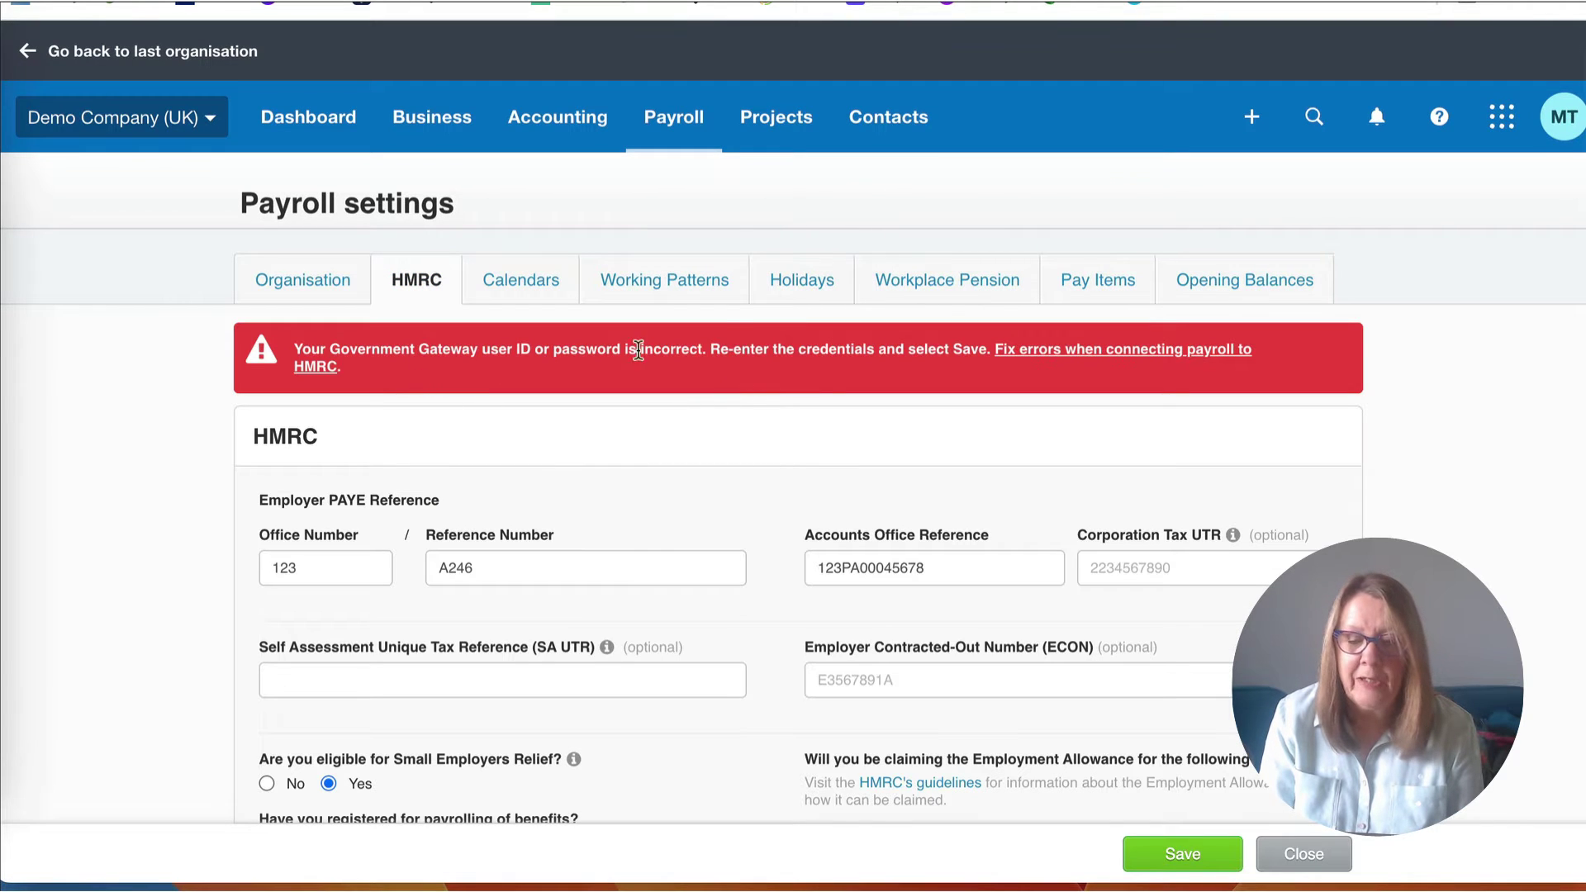
{"action": "scroll", "coordinate": [879, 373], "scroll_direction": "down", "scroll_amount": 3}
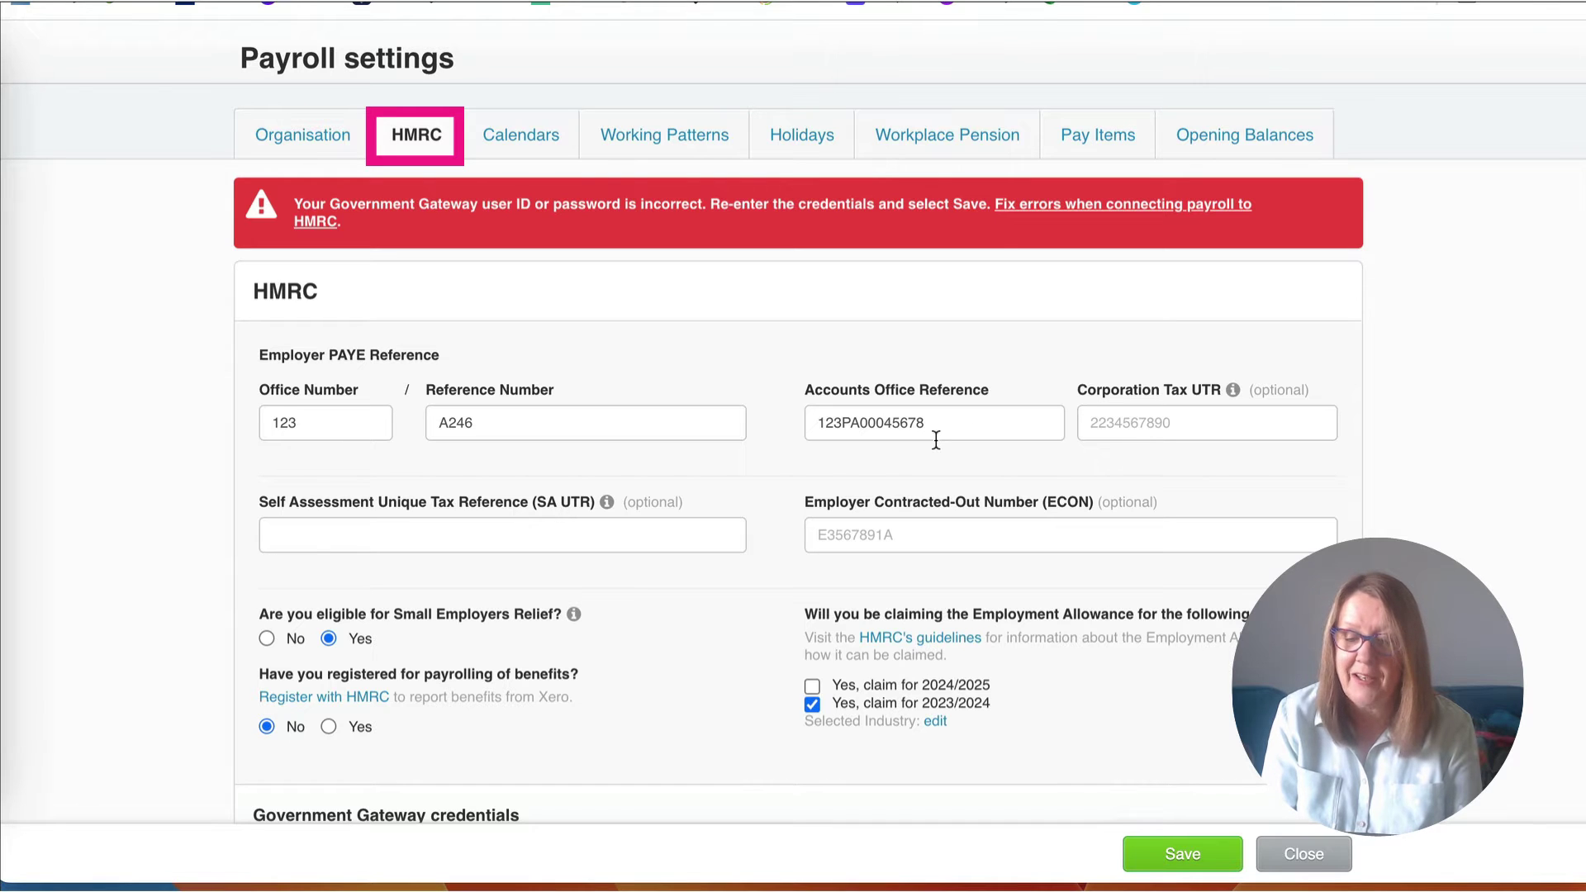
{"action": "scroll", "coordinate": [936, 440], "scroll_direction": "down", "scroll_amount": 1}
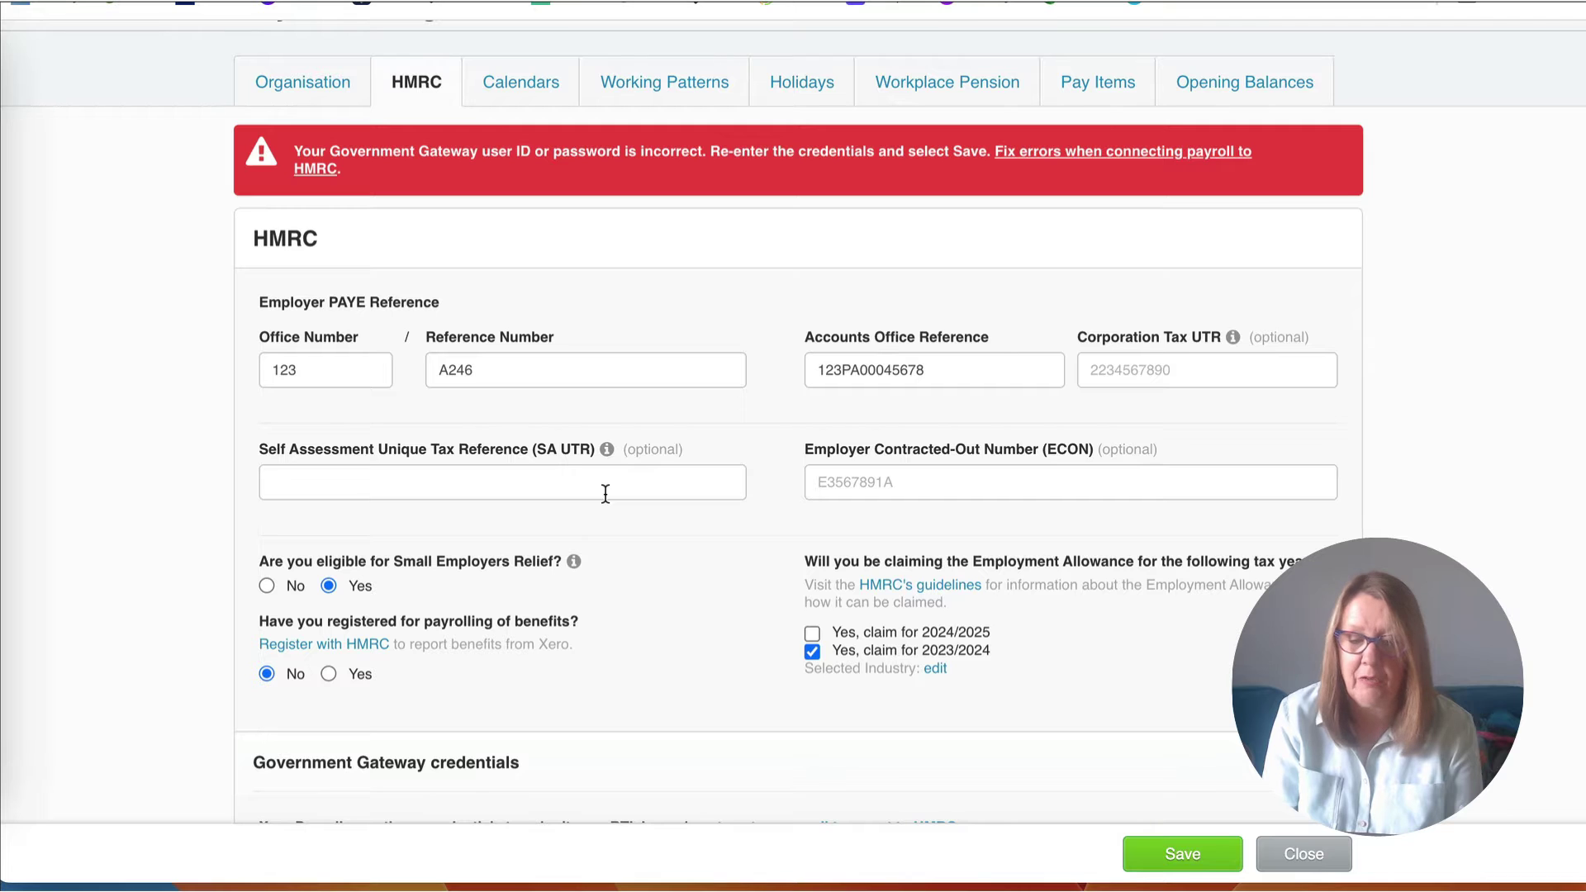
{"action": "scroll", "coordinate": [606, 493], "scroll_direction": "down", "scroll_amount": 3}
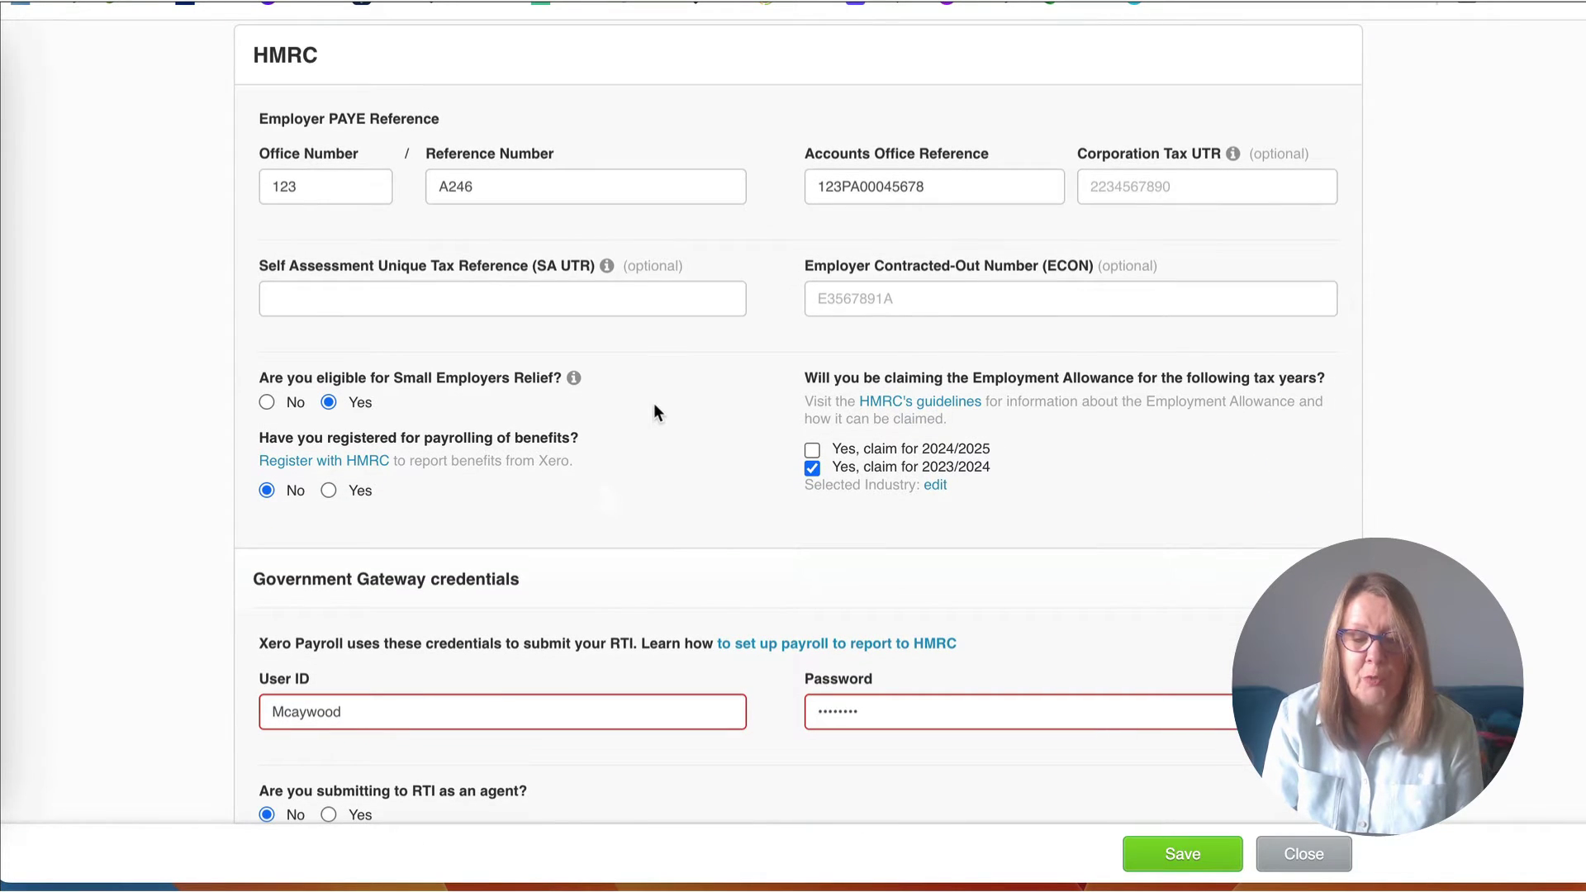
{"action": "left_click", "coordinate": [266, 402]}
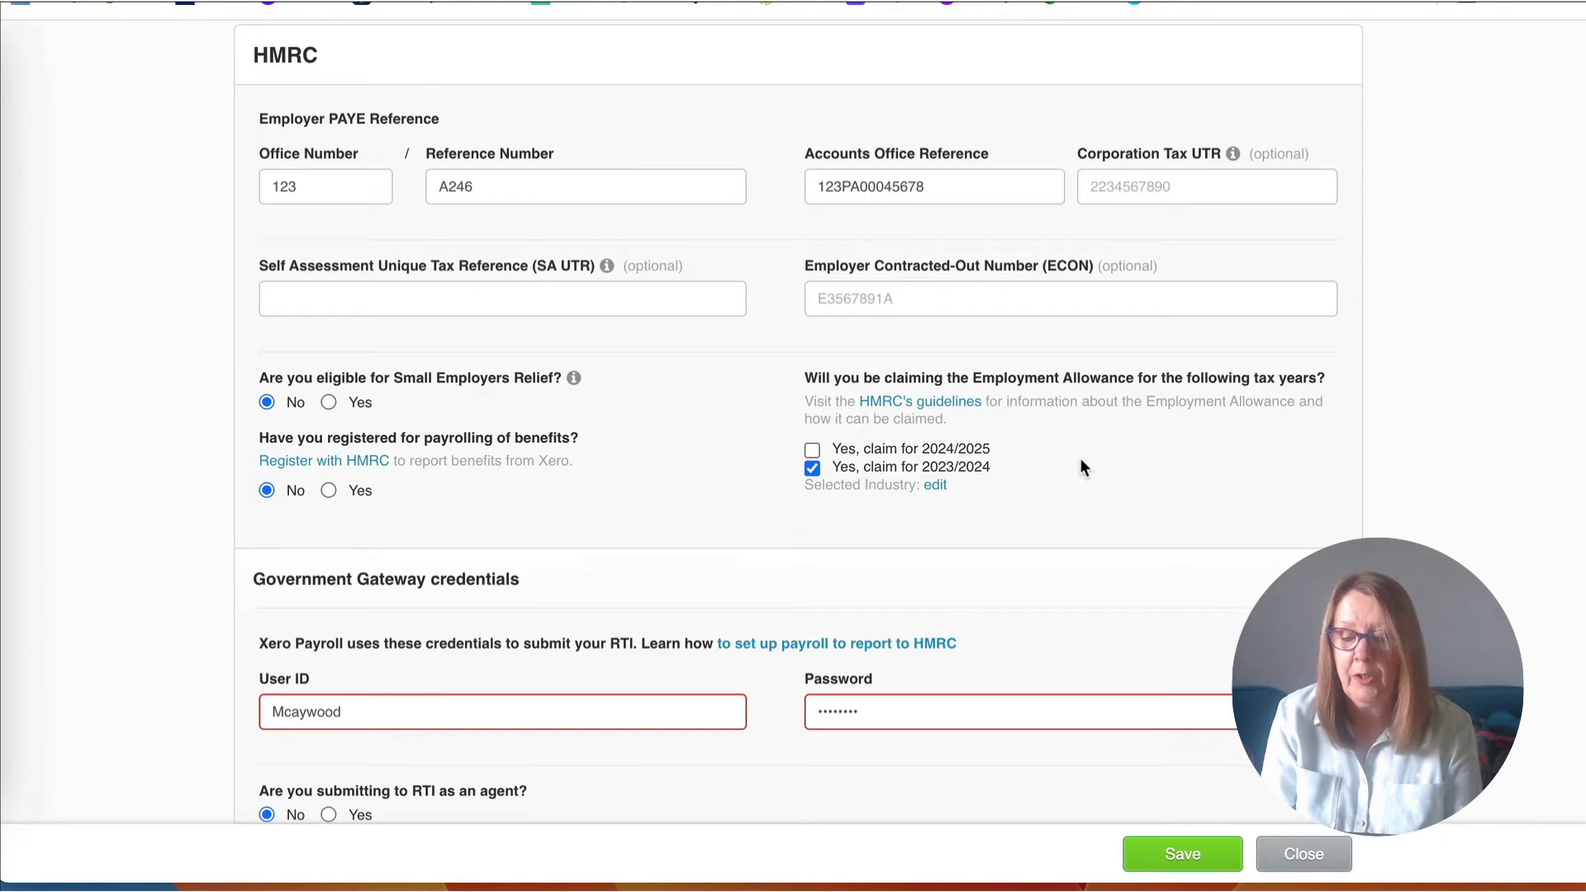
{"action": "scroll", "coordinate": [1079, 458], "scroll_direction": "down", "scroll_amount": 1}
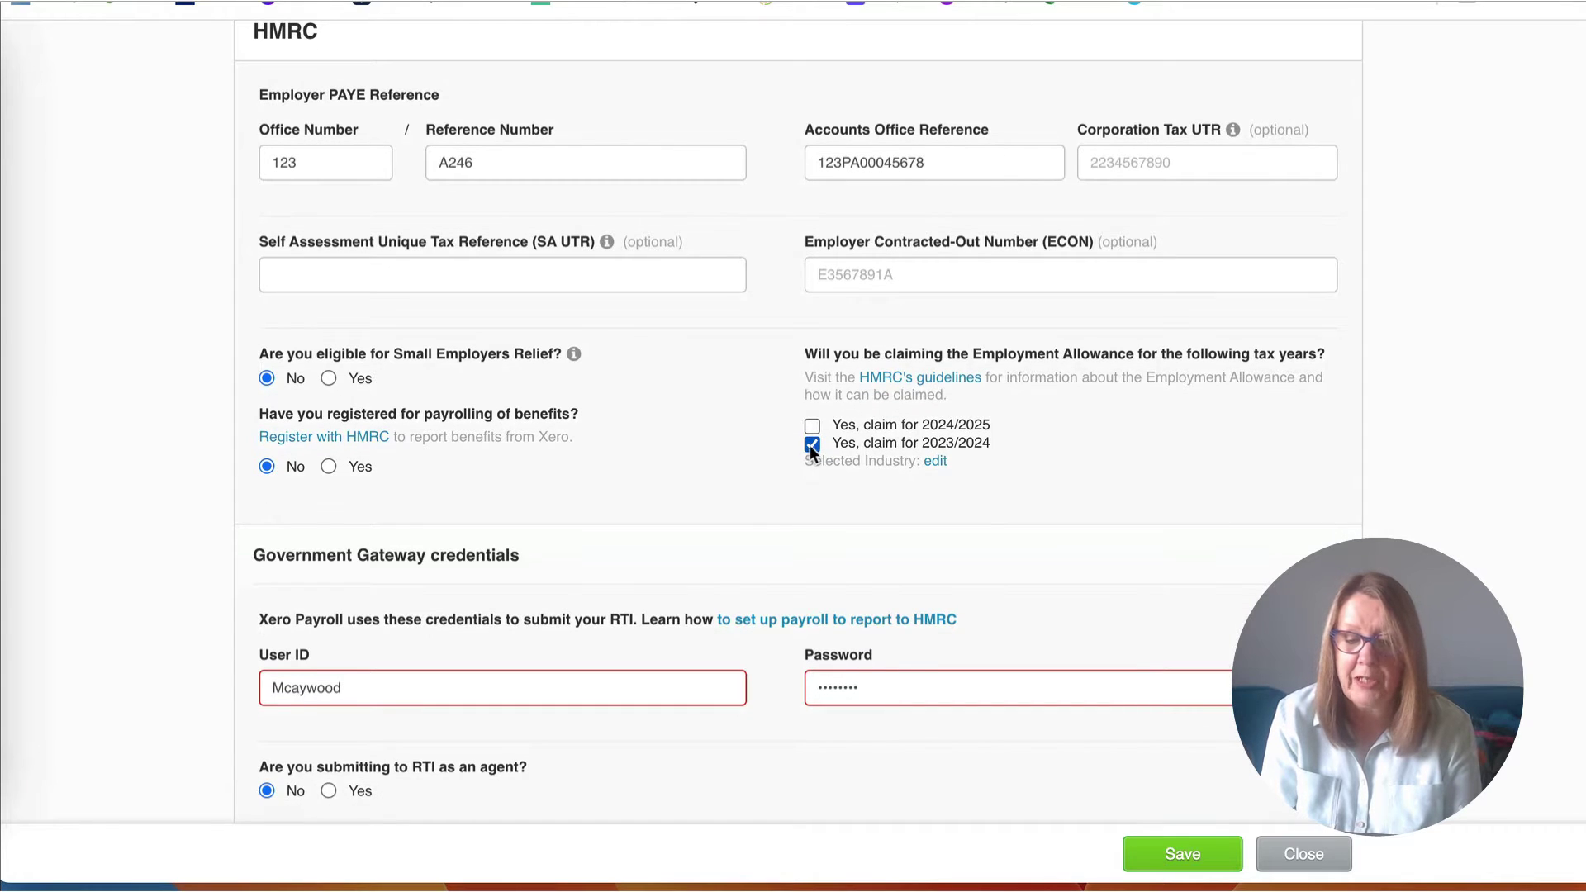
{"action": "left_click", "coordinate": [810, 445]}
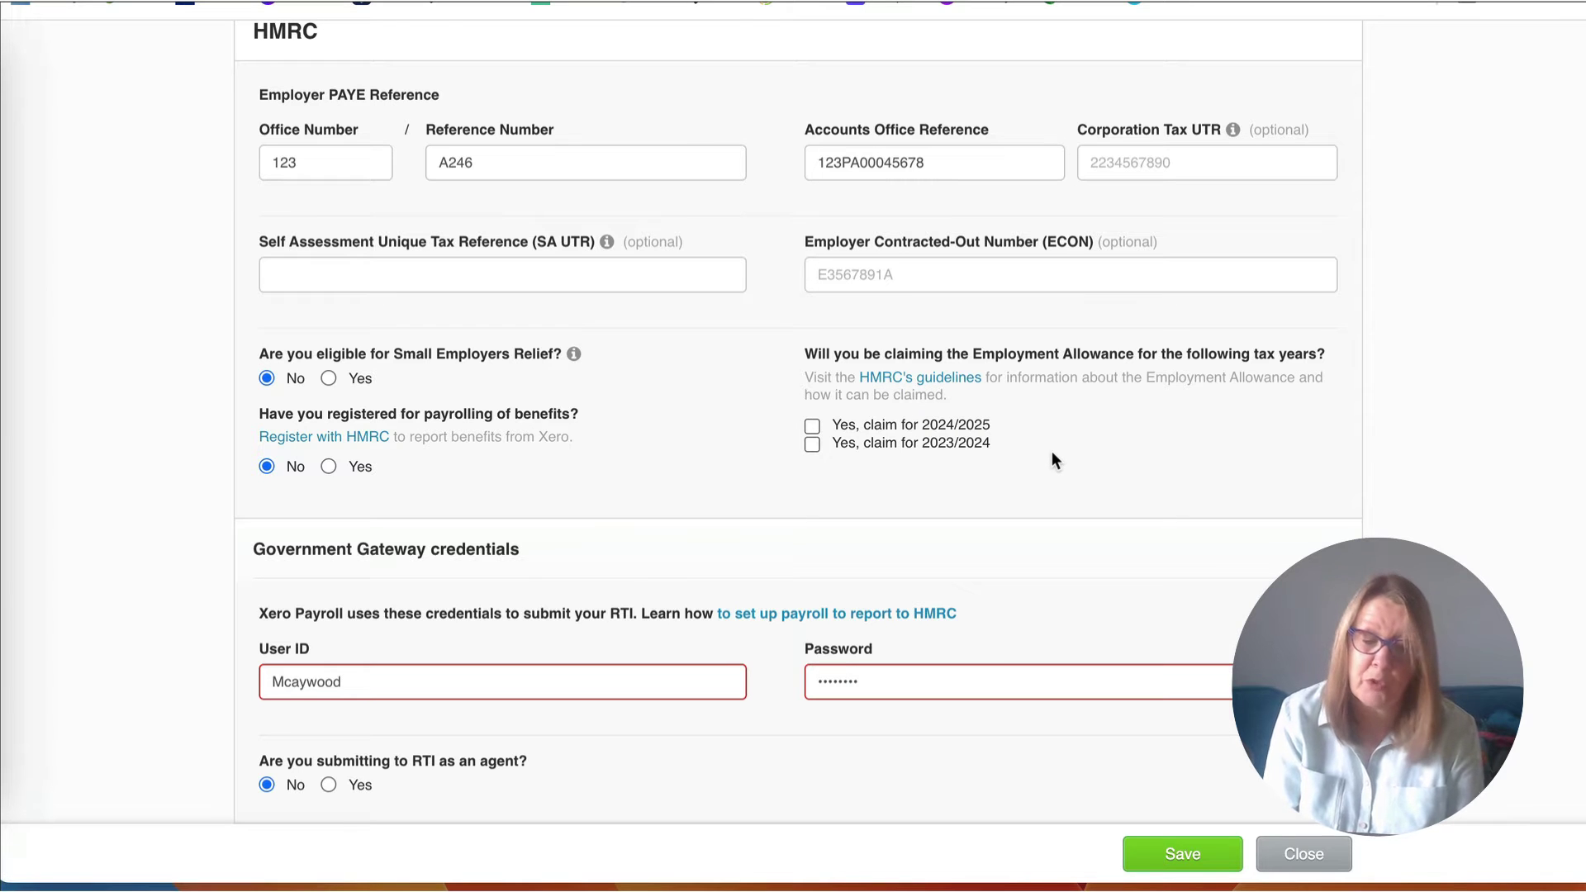
{"action": "scroll", "coordinate": [1052, 451], "scroll_direction": "down", "scroll_amount": 1}
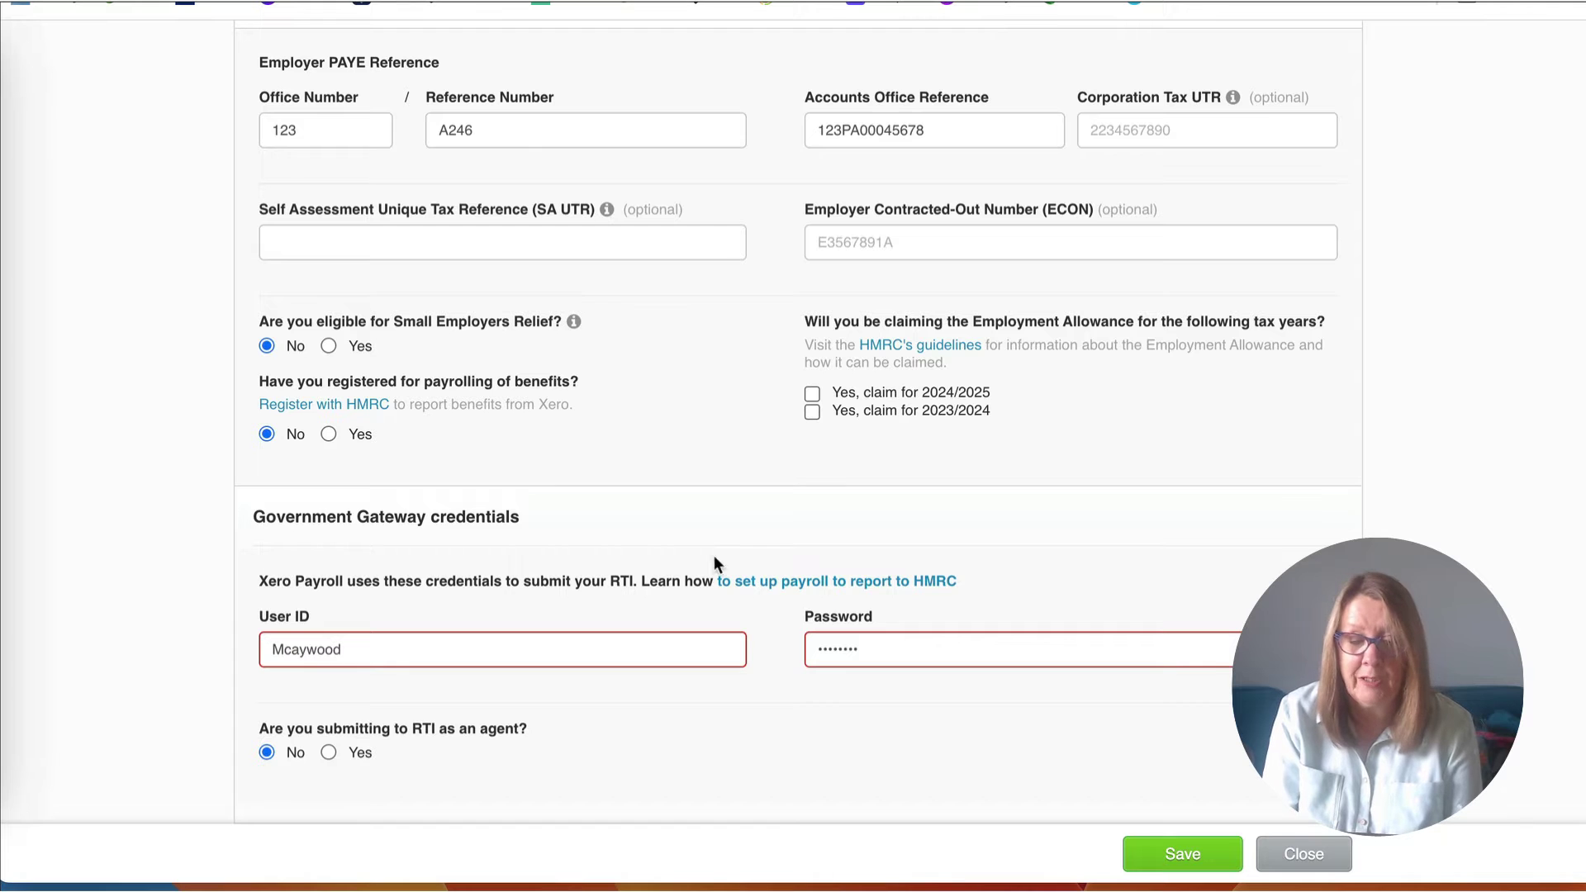
Review the HMRC payroll settings, including the Government Gateway section, and open the payroll calendars
{"action": "scroll", "coordinate": [573, 722], "scroll_direction": "up", "scroll_amount": 5}
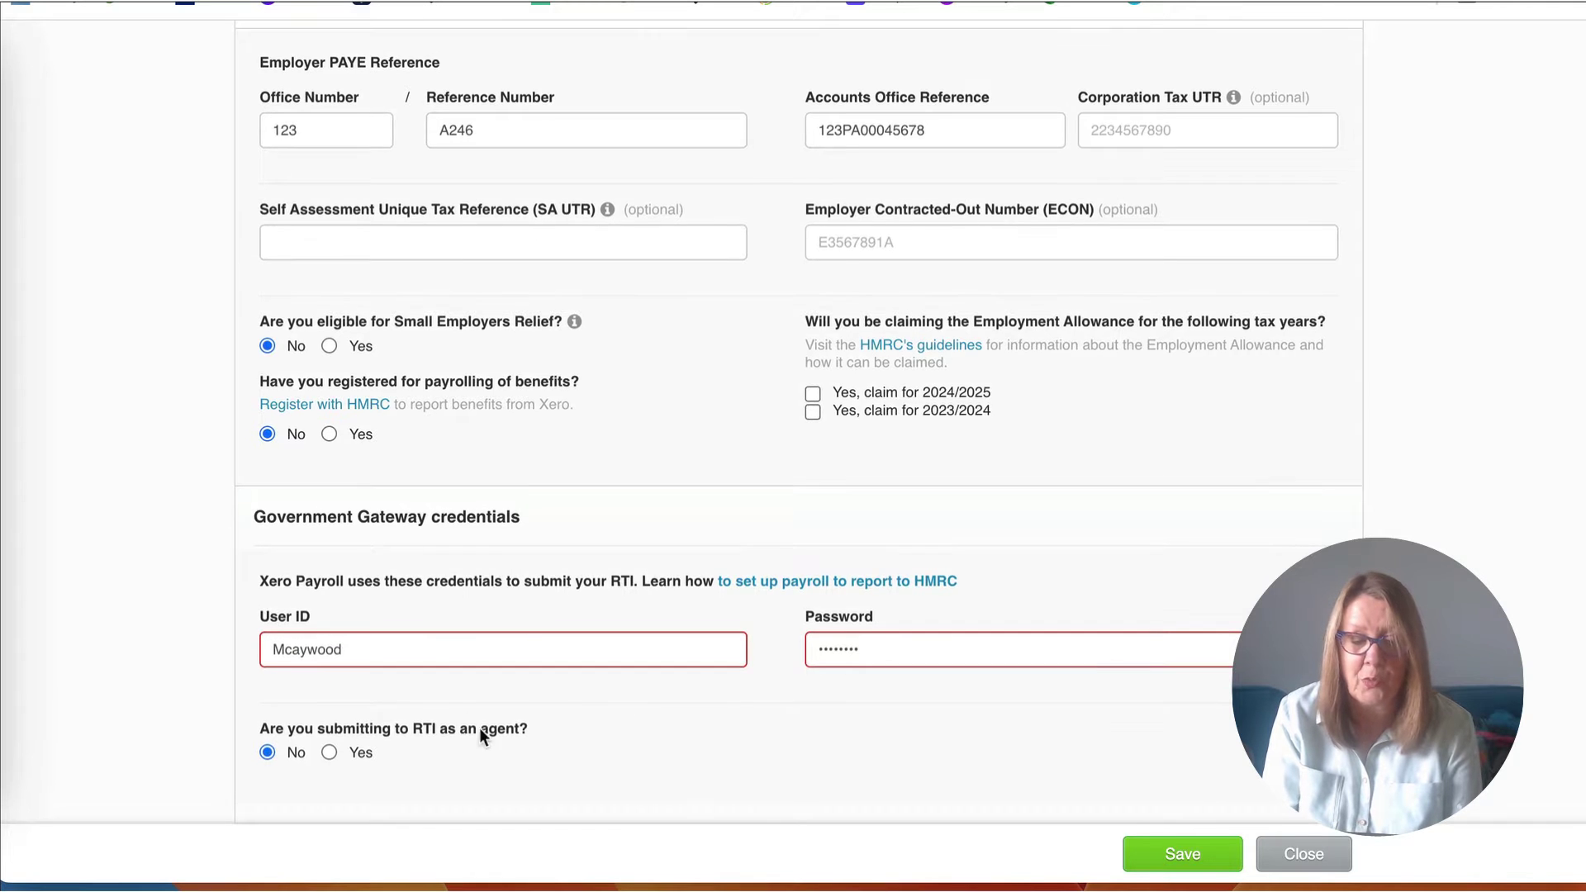
{"action": "scroll", "coordinate": [587, 414], "scroll_direction": "down", "scroll_amount": 5}
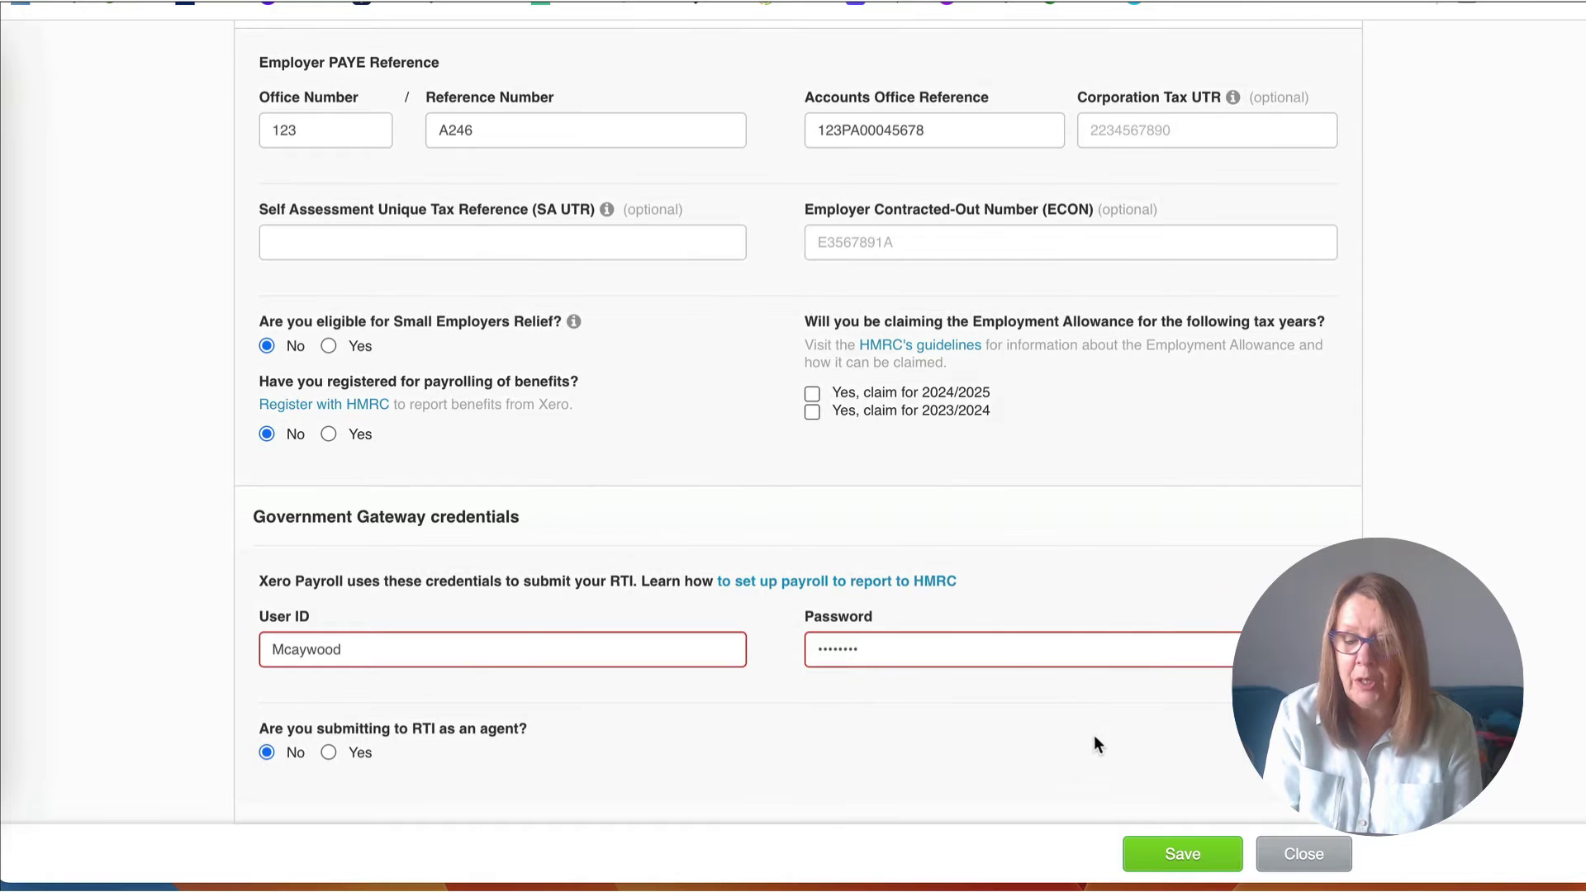
{"action": "scroll", "coordinate": [1117, 757], "scroll_direction": "up", "scroll_amount": 5}
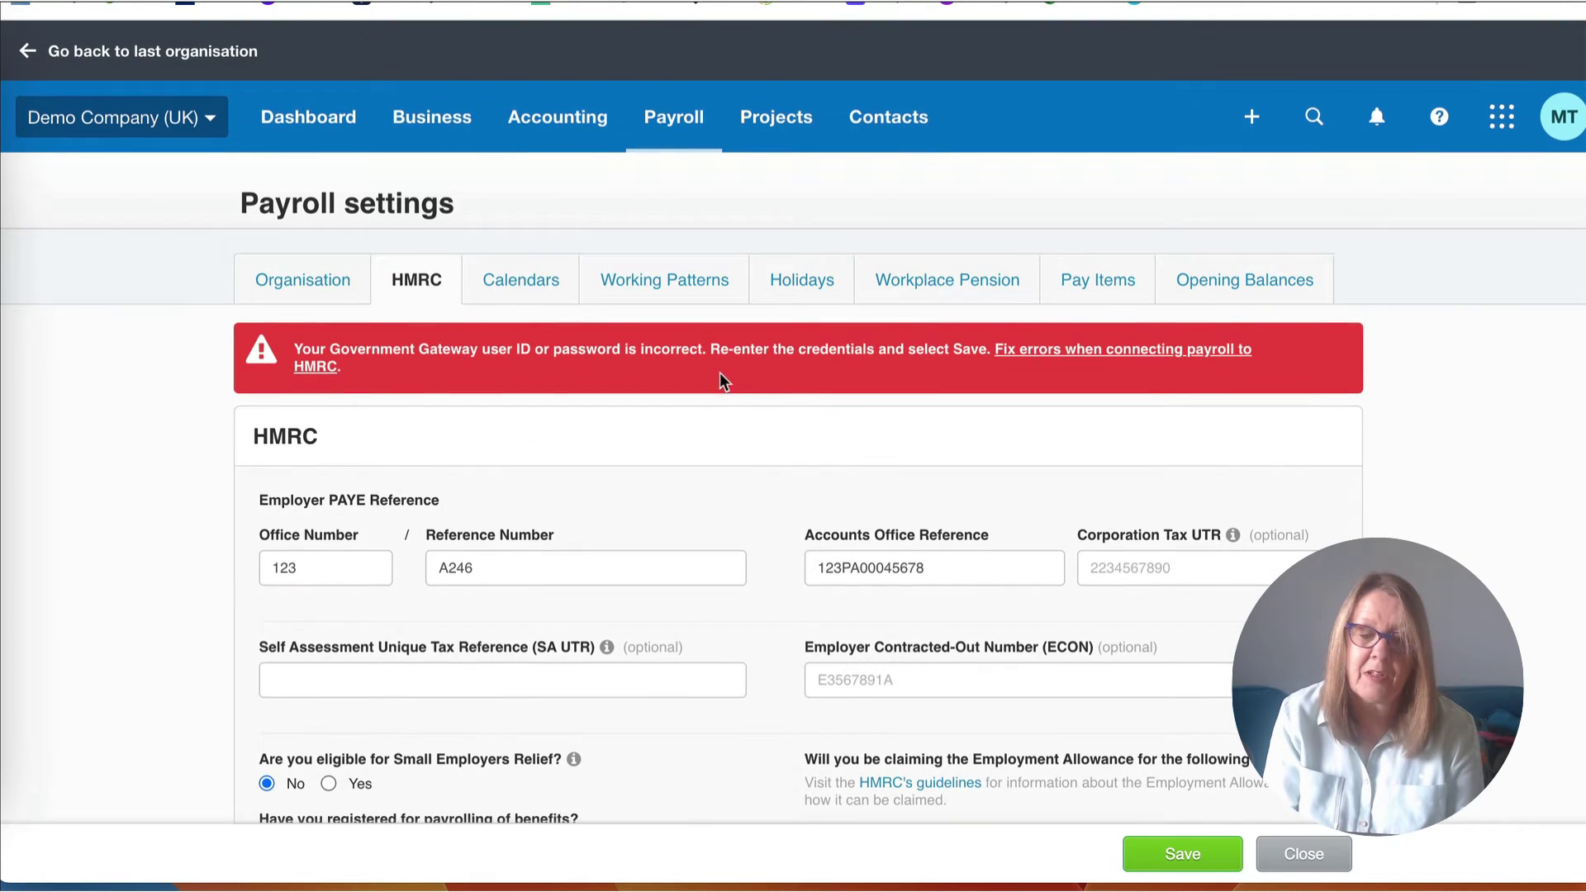
{"action": "left_click", "coordinate": [522, 281]}
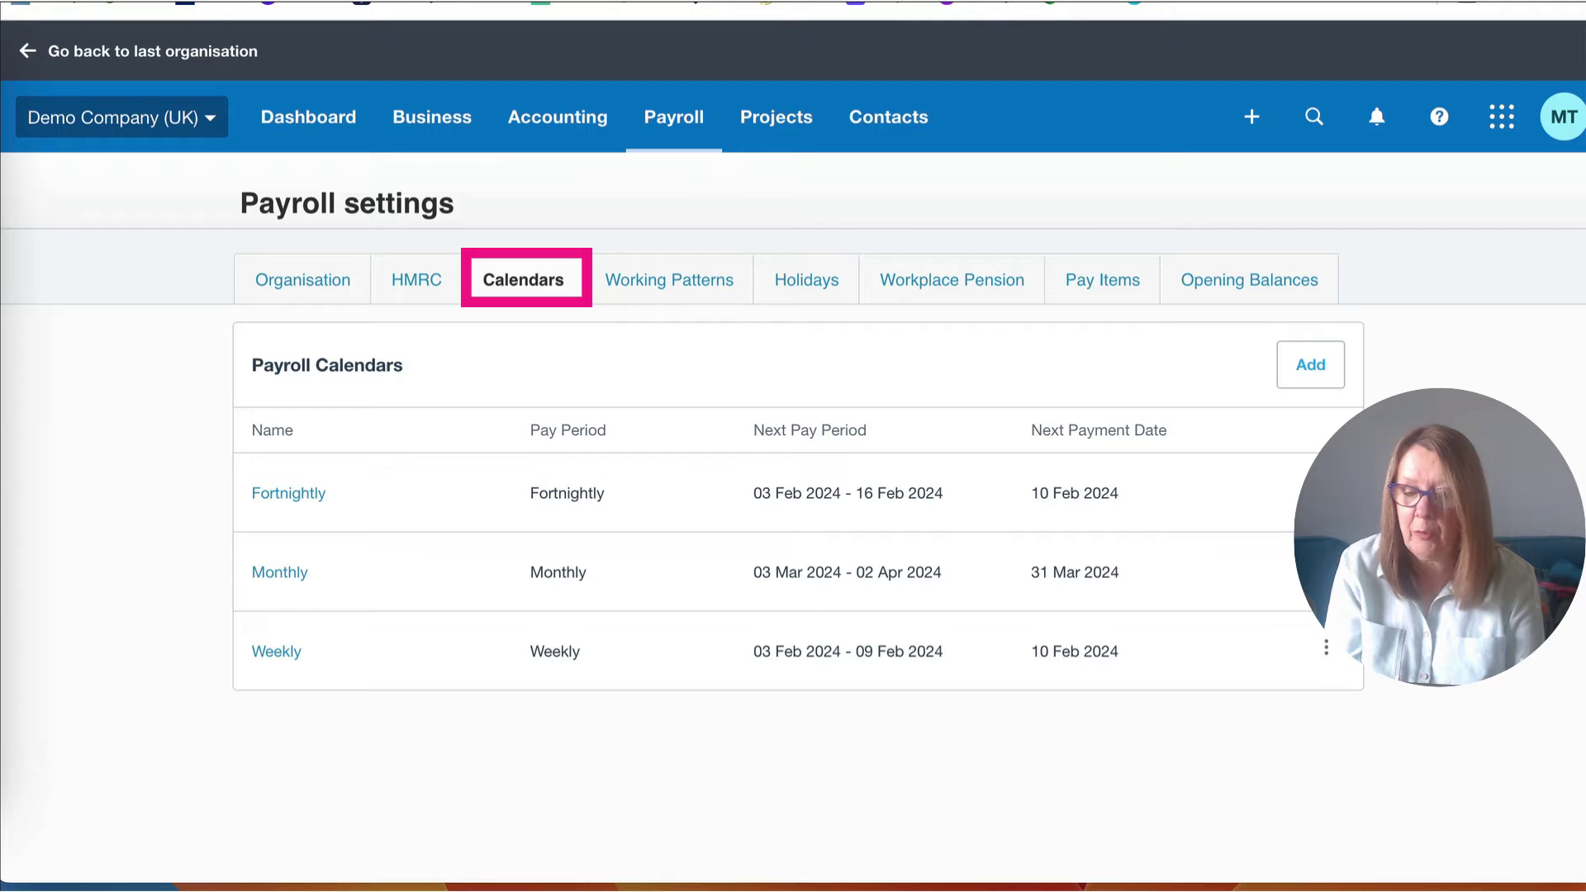
Start a new working pattern template in the payroll settings and name it Full time
{"action": "left_click", "coordinate": [684, 284]}
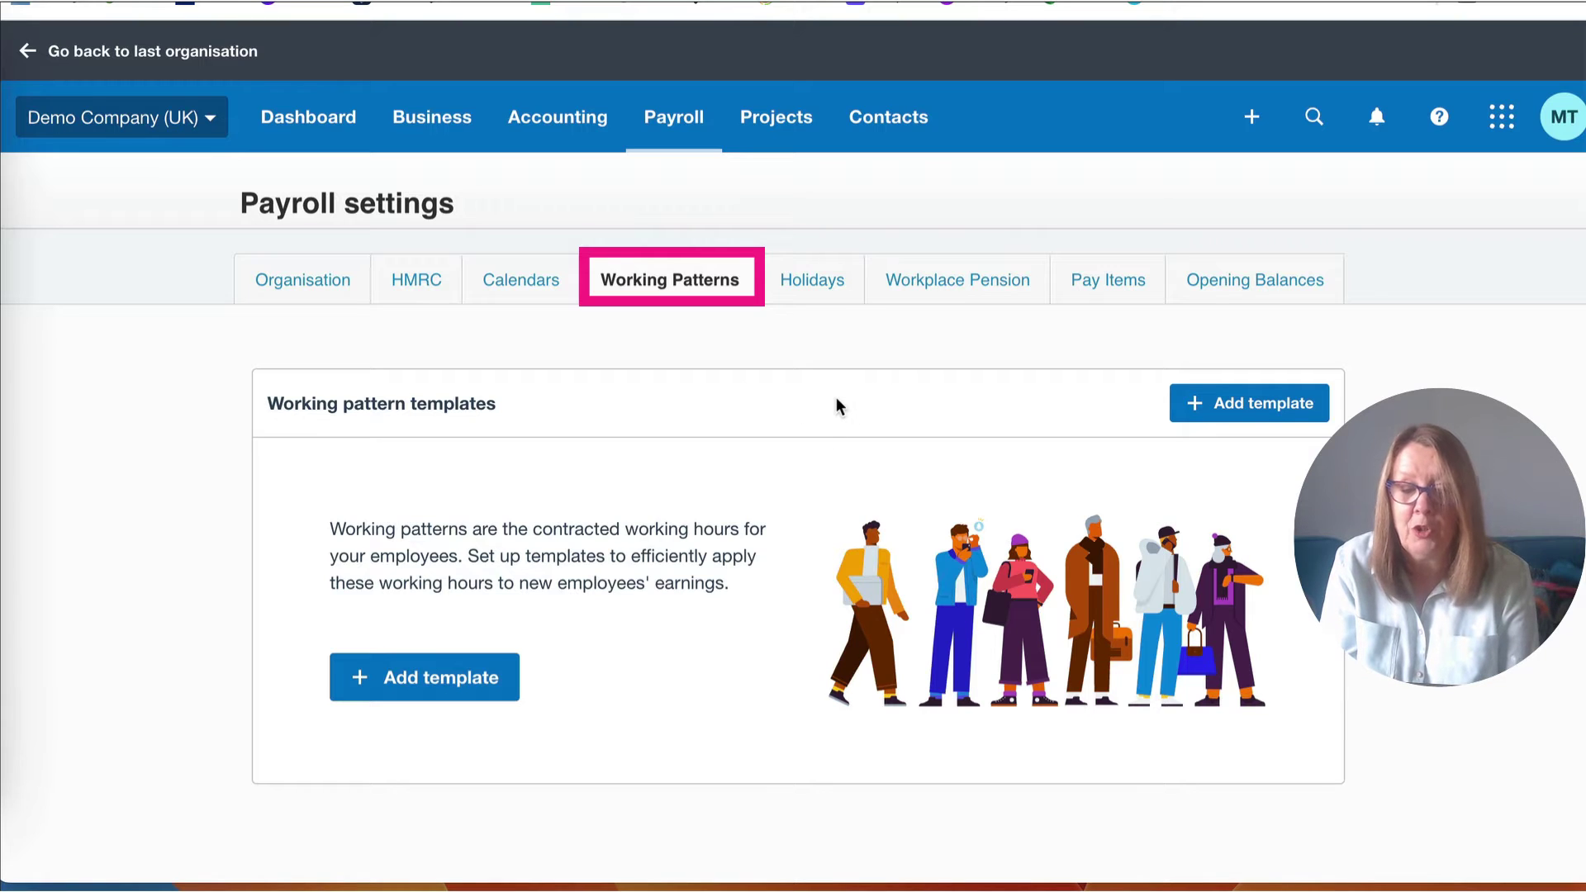
{"action": "left_click", "coordinate": [422, 679]}
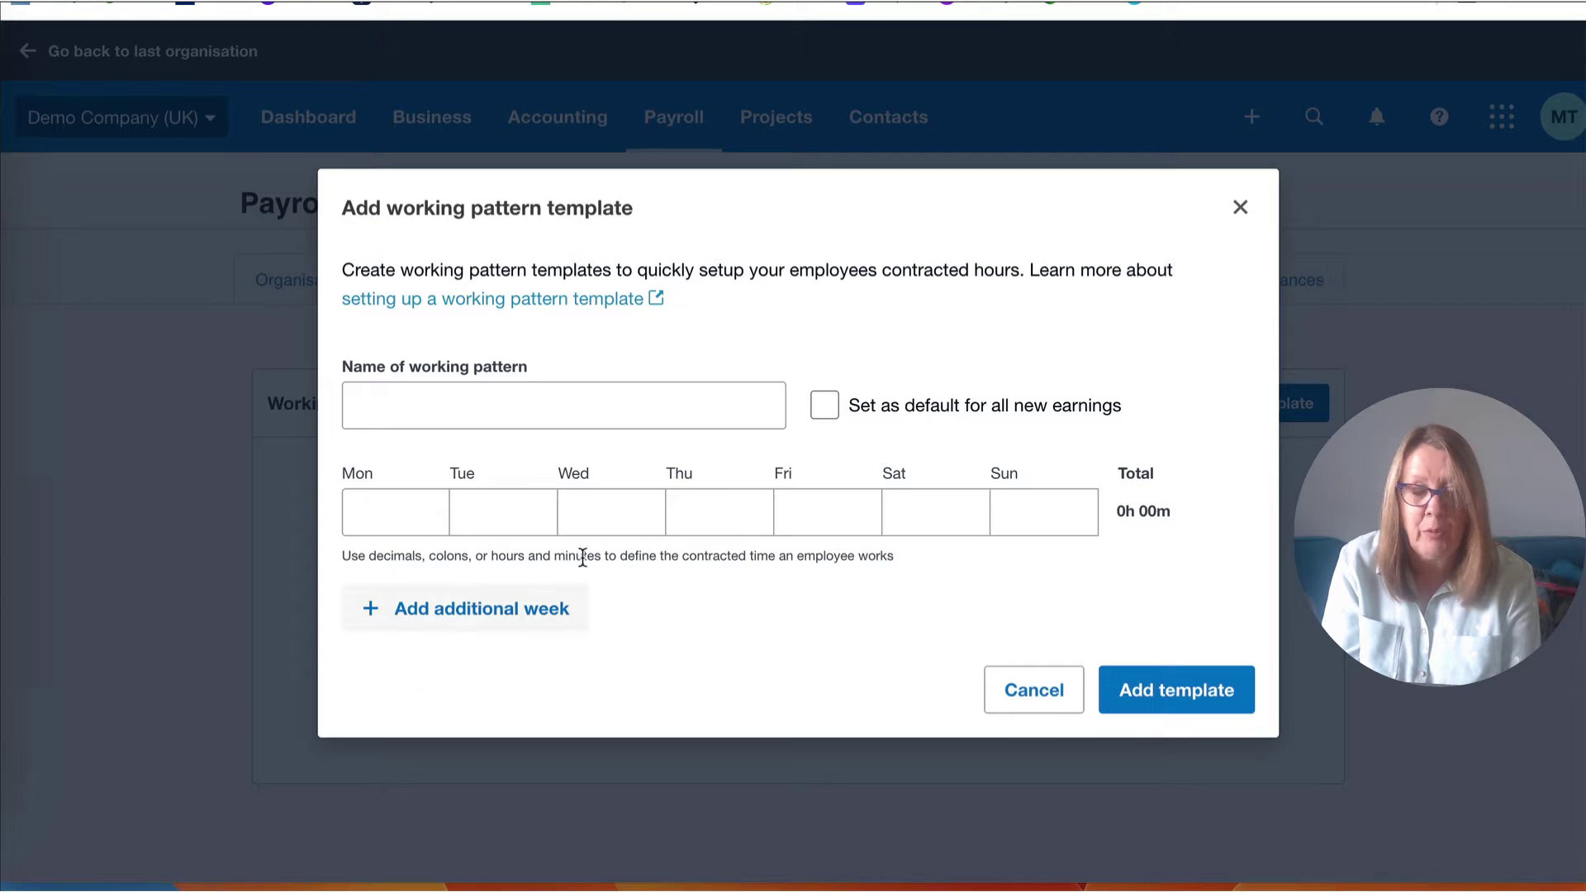
{"action": "left_click", "coordinate": [399, 412]}
{"action": "type", "text": "Full "}
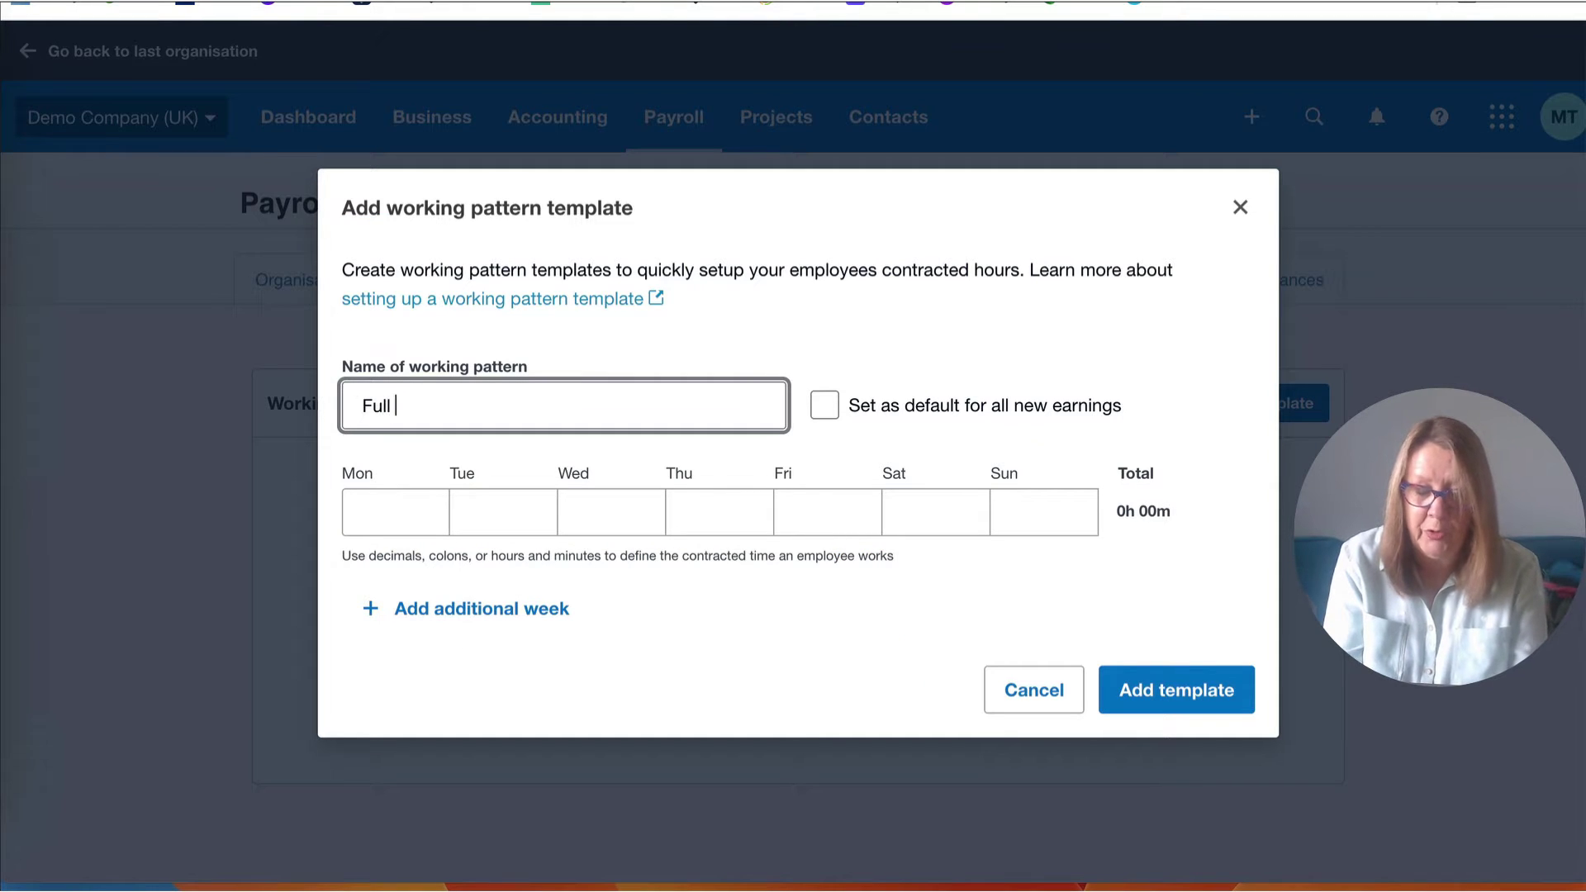
{"action": "type", "text": "time"}
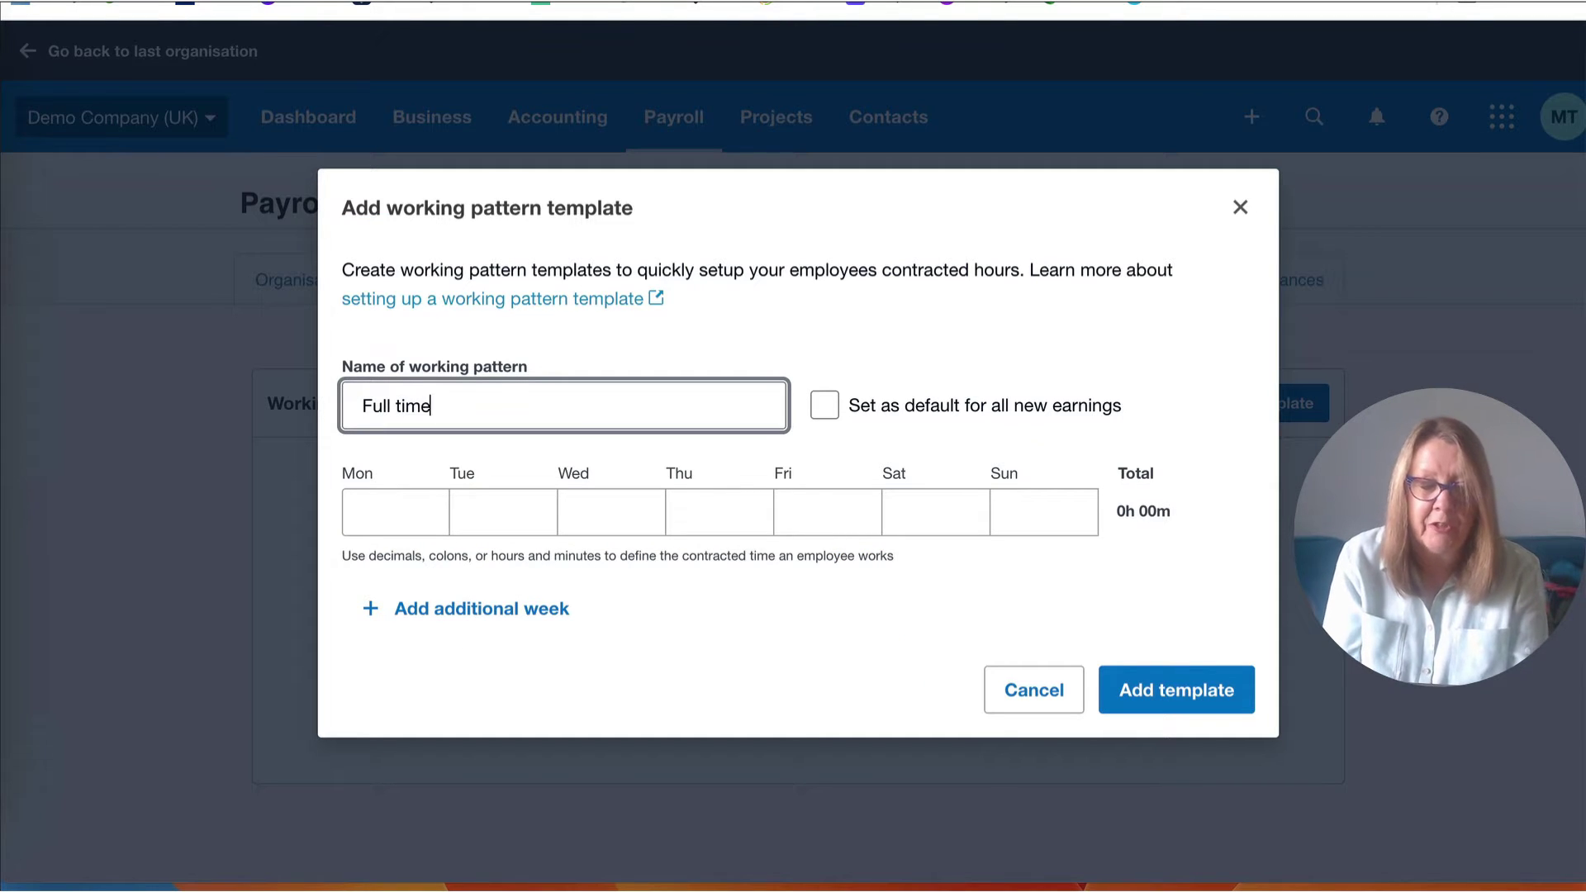
Enter 7 hours for each day from Monday to Friday and add the template as the default for all new earnings
{"action": "left_click", "coordinate": [377, 507]}
{"action": "type", "text": "7"}
{"action": "left_click", "coordinate": [503, 512]}
{"action": "type", "text": "7"}
{"action": "left_click", "coordinate": [620, 506]}
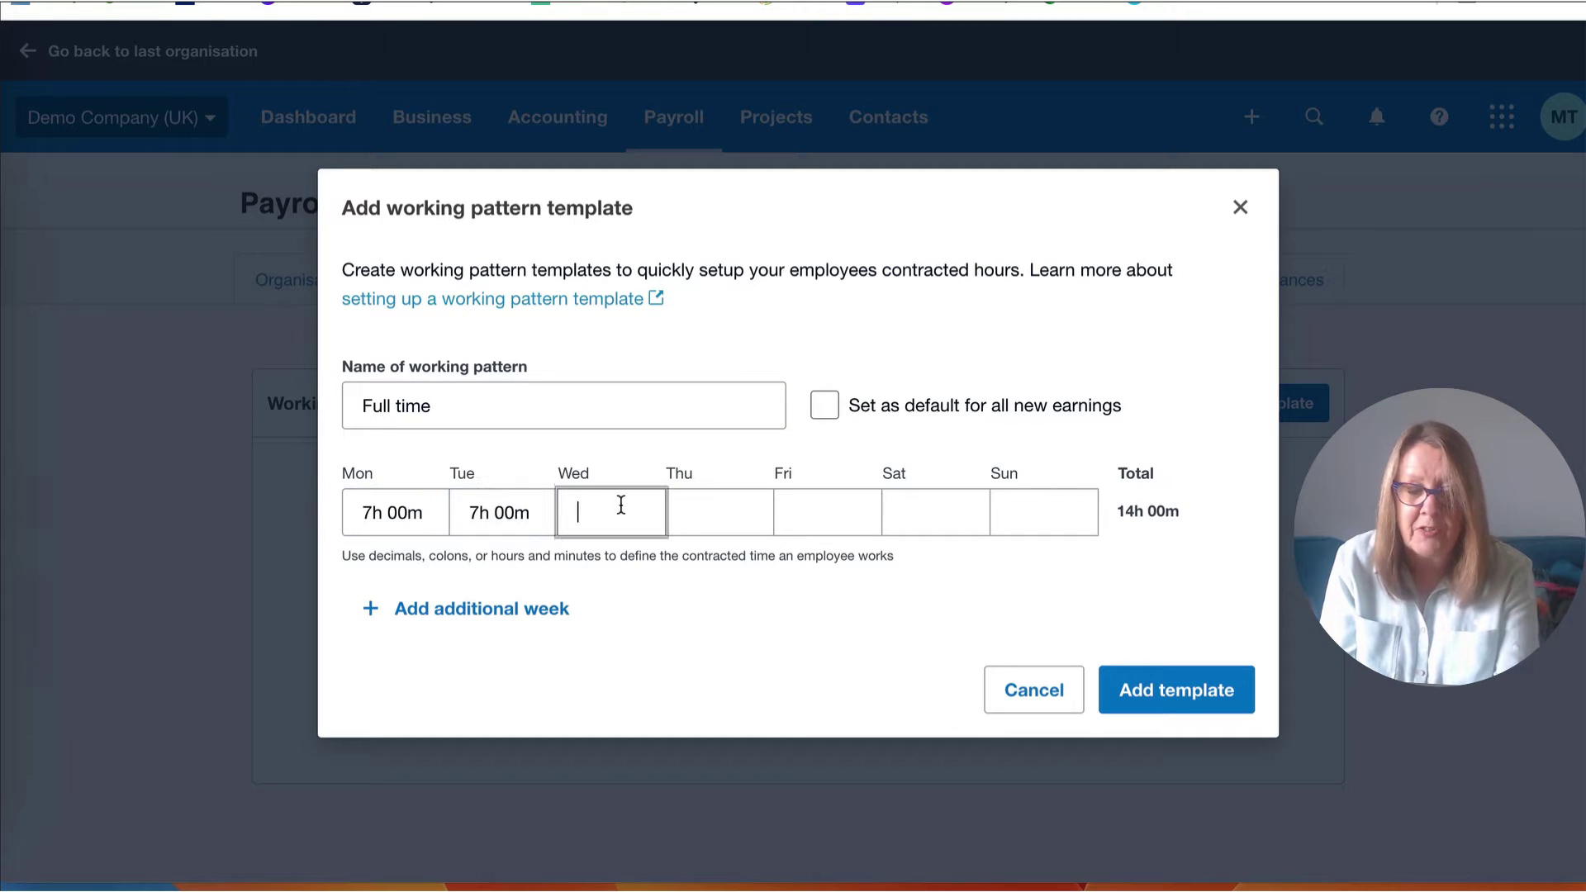
{"action": "type", "text": "7"}
{"action": "left_click", "coordinate": [694, 510]}
{"action": "type", "text": "7"}
{"action": "left_click", "coordinate": [821, 506]}
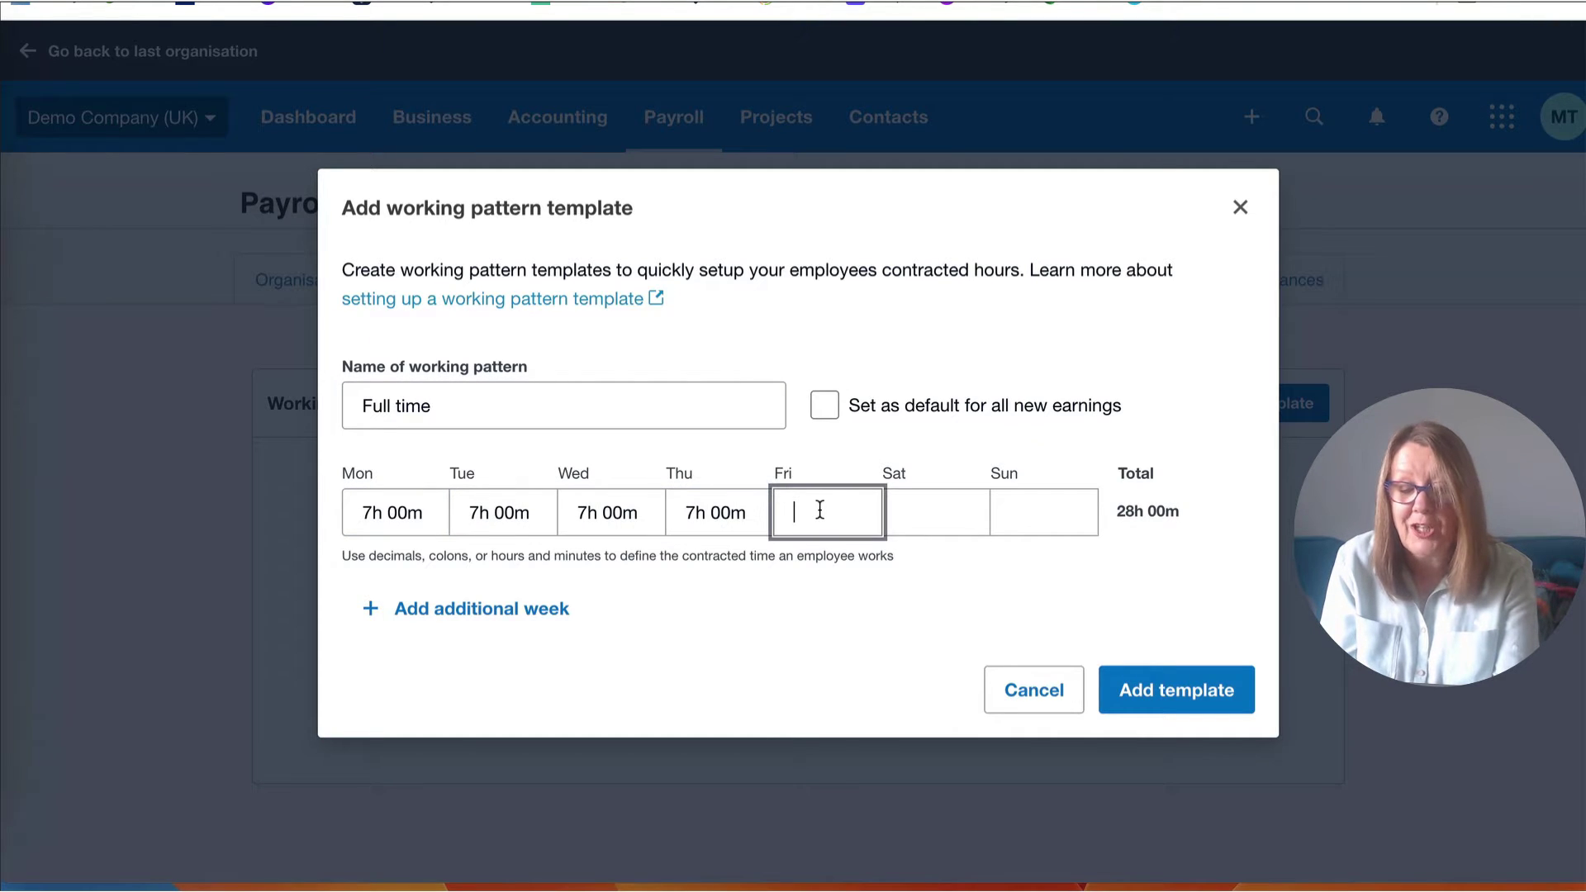
{"action": "type", "text": "7"}
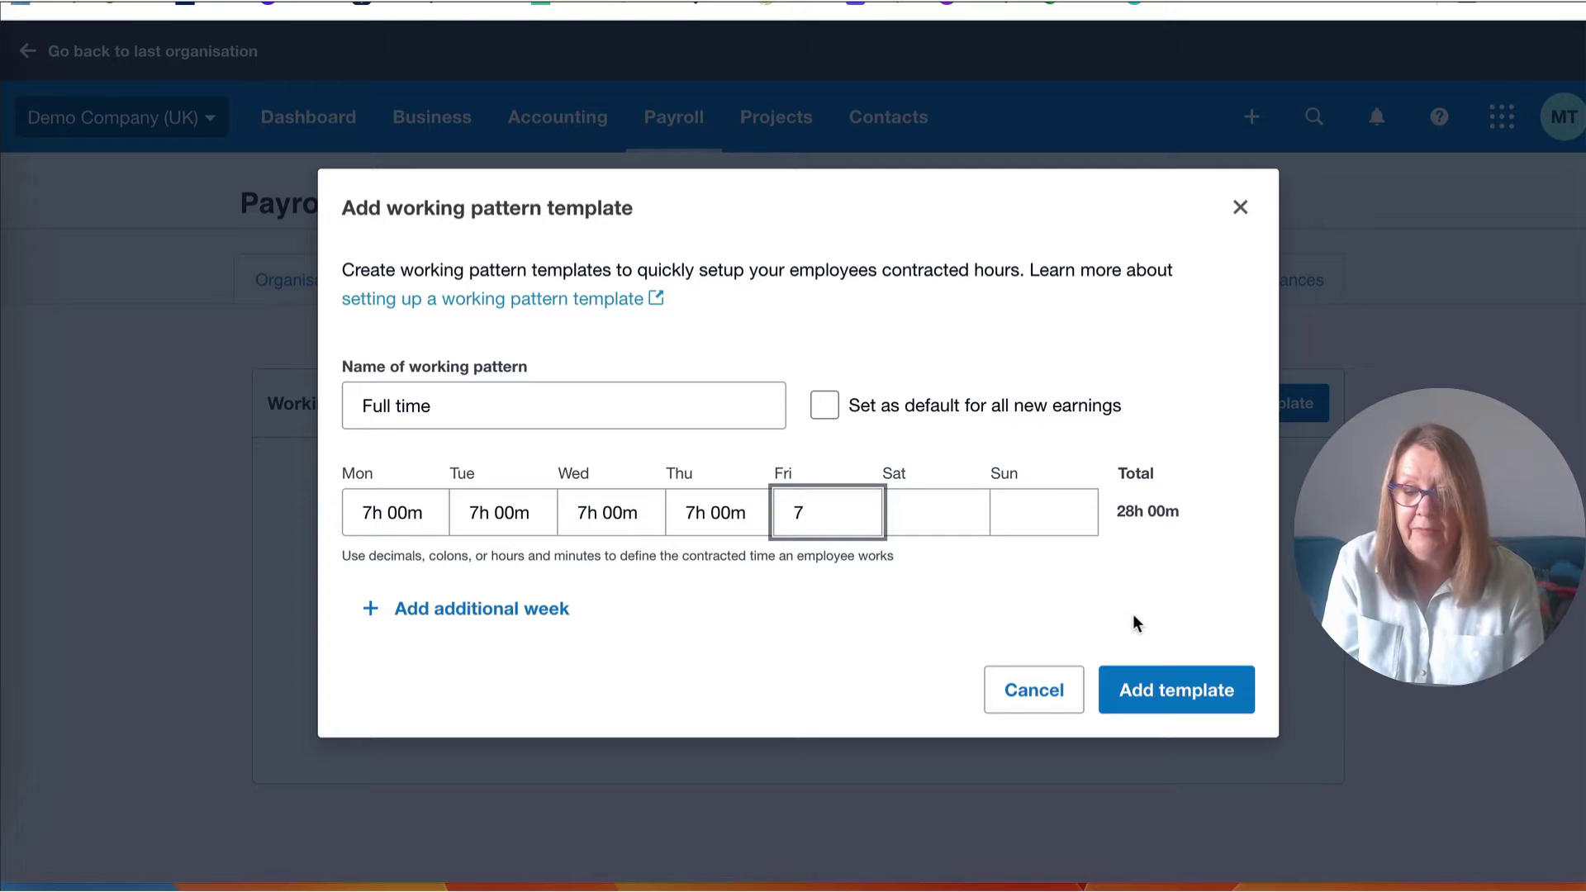
{"action": "left_click", "coordinate": [824, 405]}
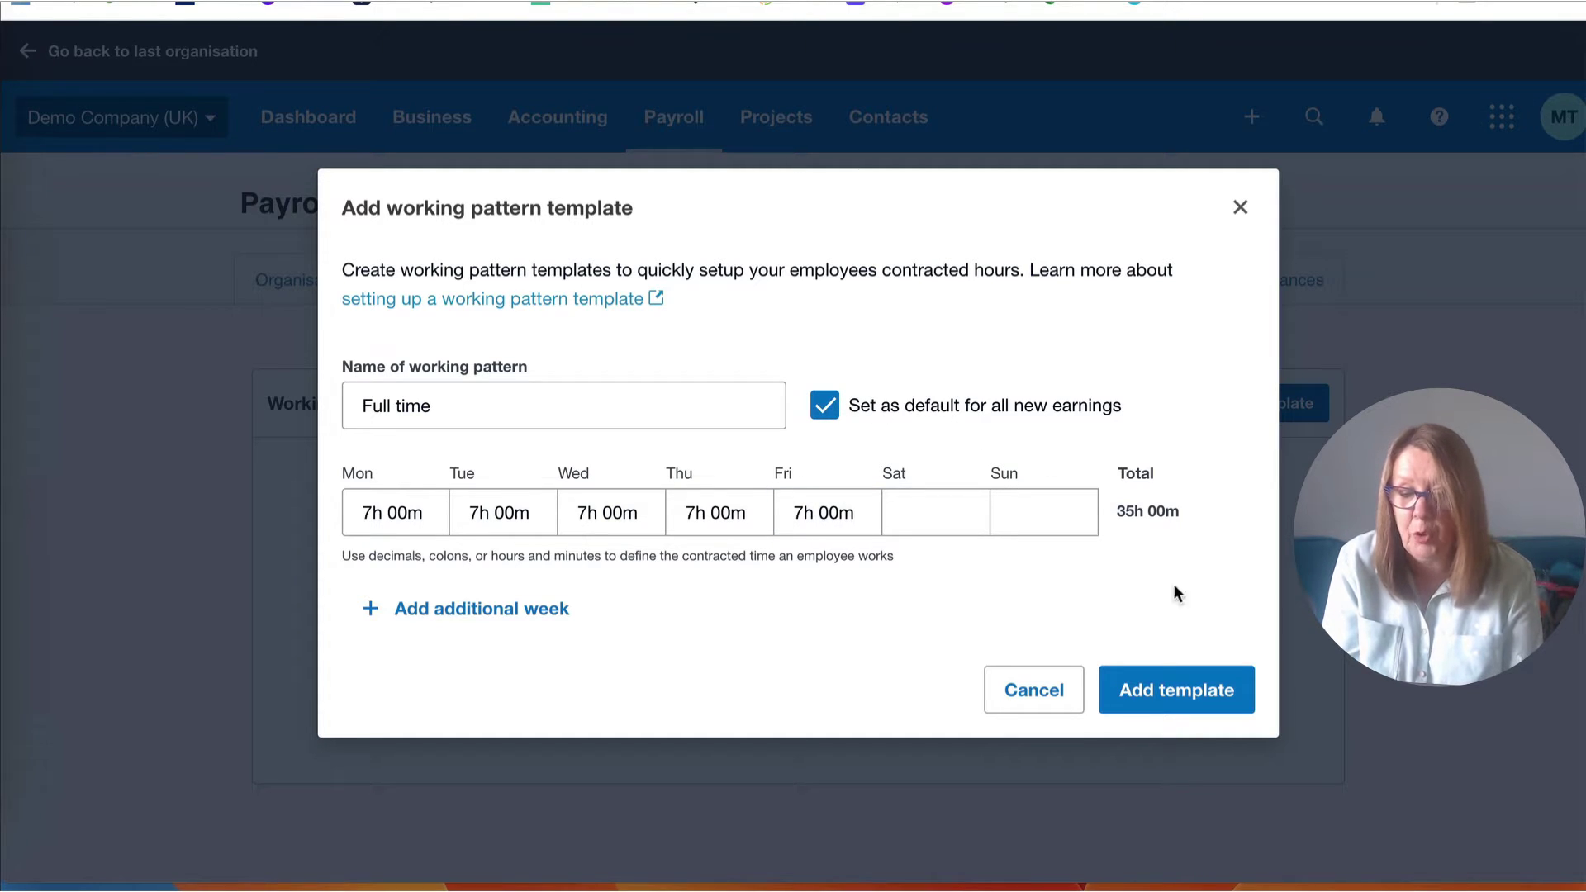
{"action": "left_click", "coordinate": [1173, 703]}
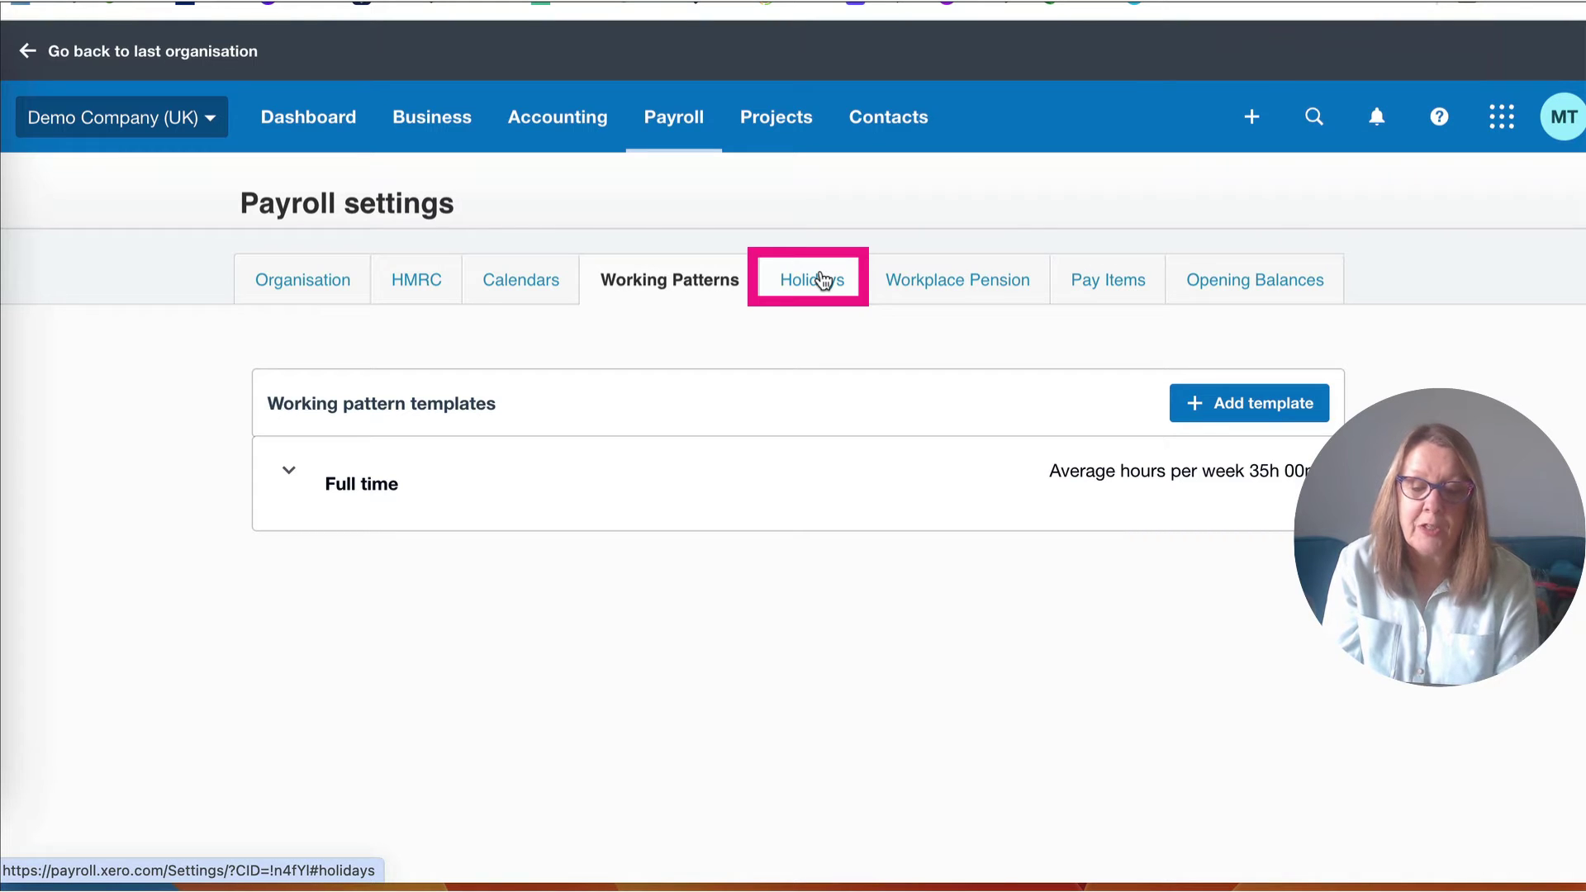
Review the holiday list and the workplace pension settings, including contributions, tax relief and the accounts assigned to pension contributions
{"action": "left_click", "coordinate": [822, 281]}
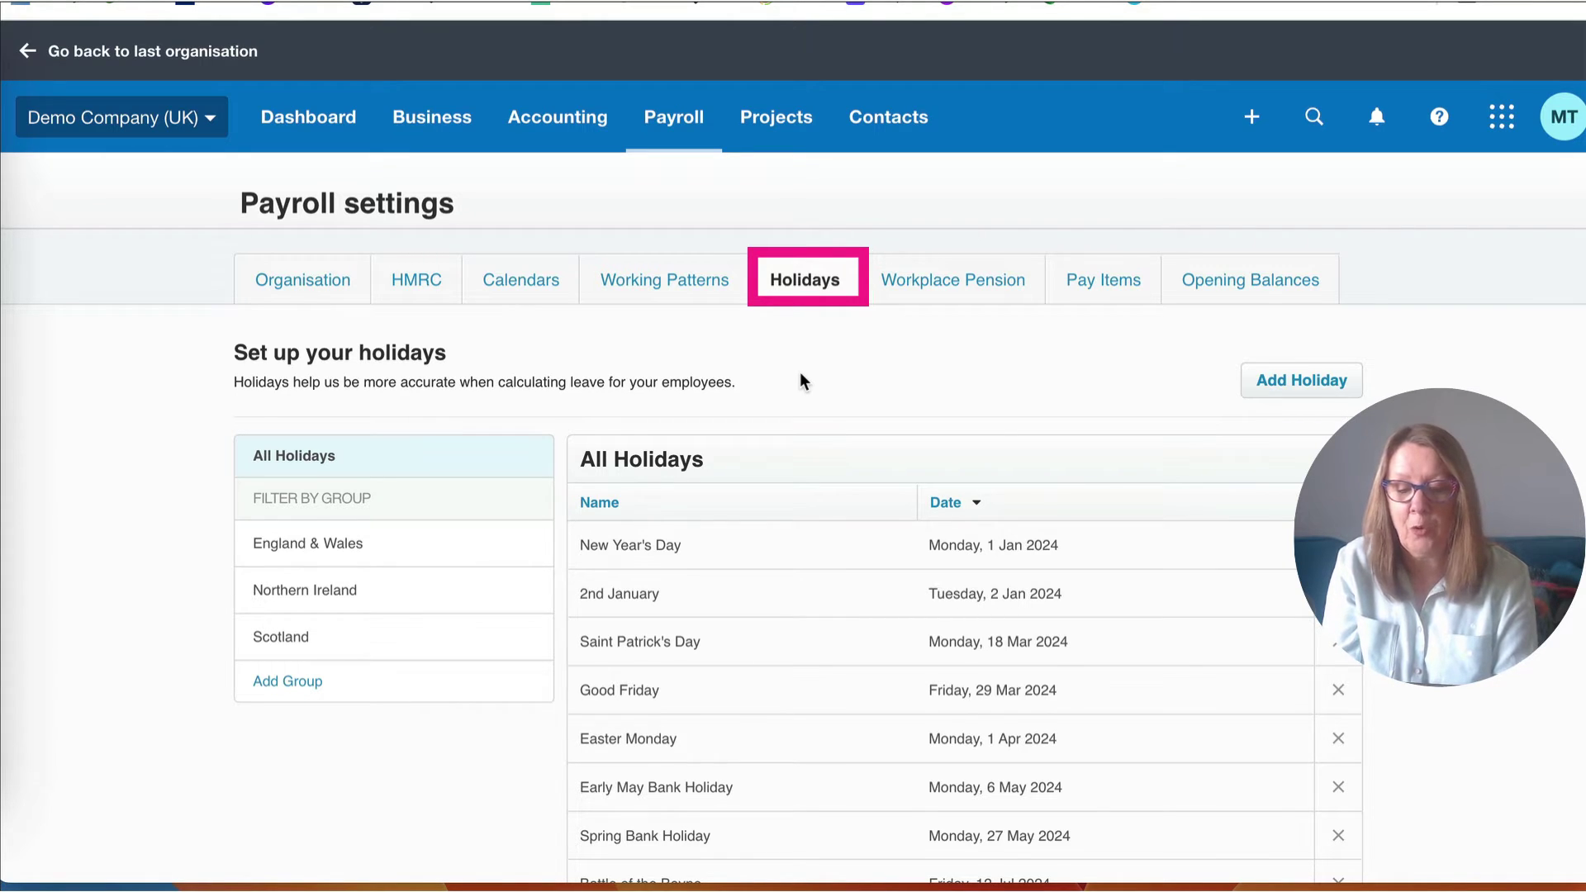
{"action": "scroll", "coordinate": [978, 298], "scroll_direction": "down", "scroll_amount": 1}
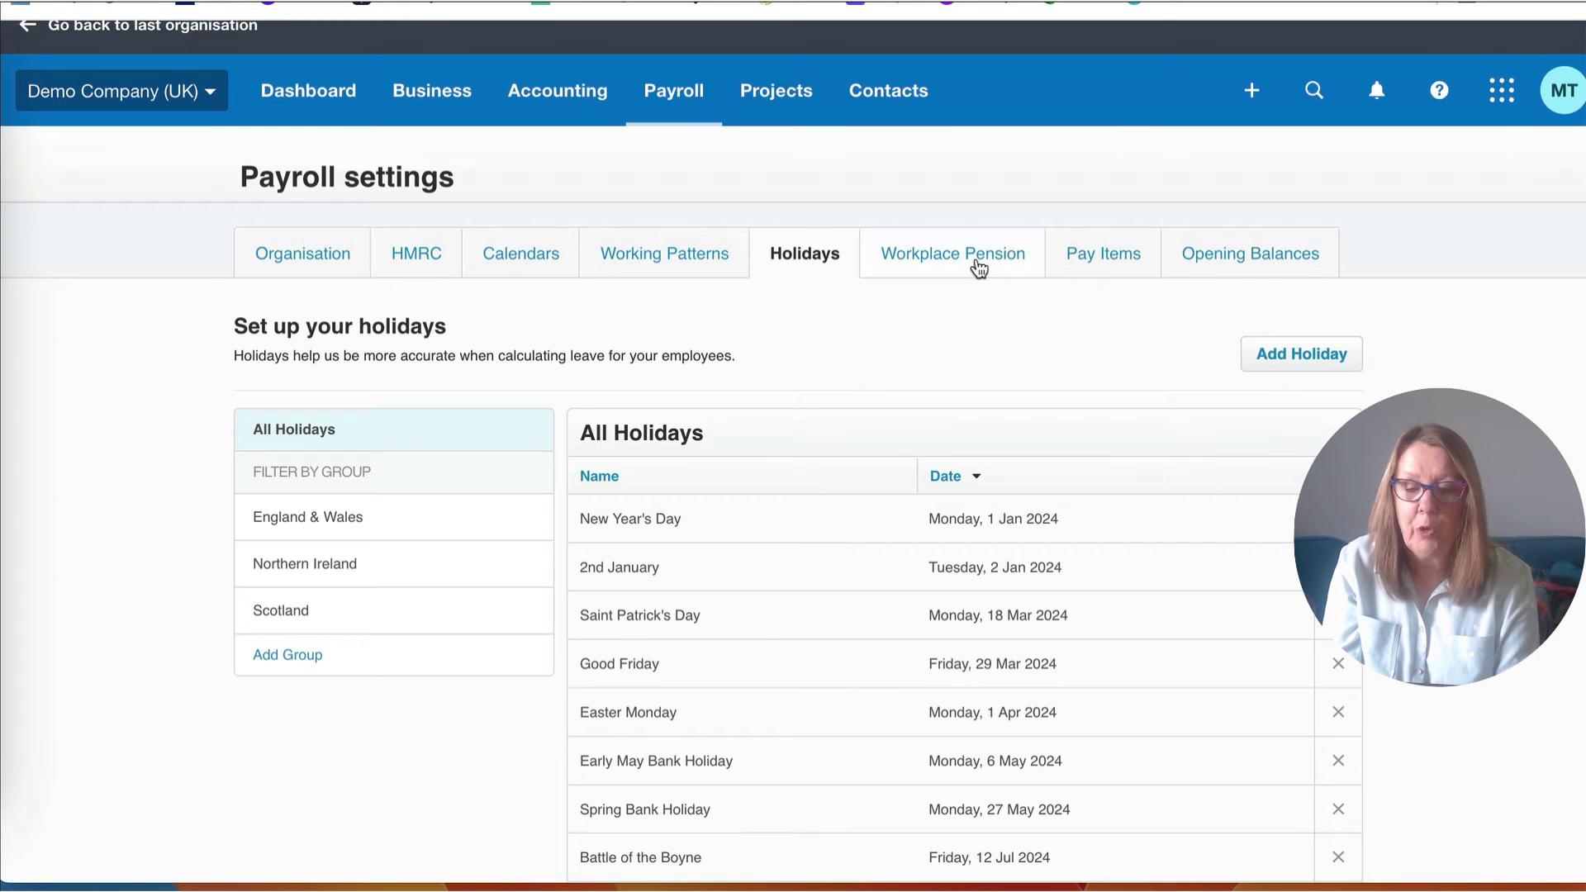
{"action": "left_click", "coordinate": [978, 267]}
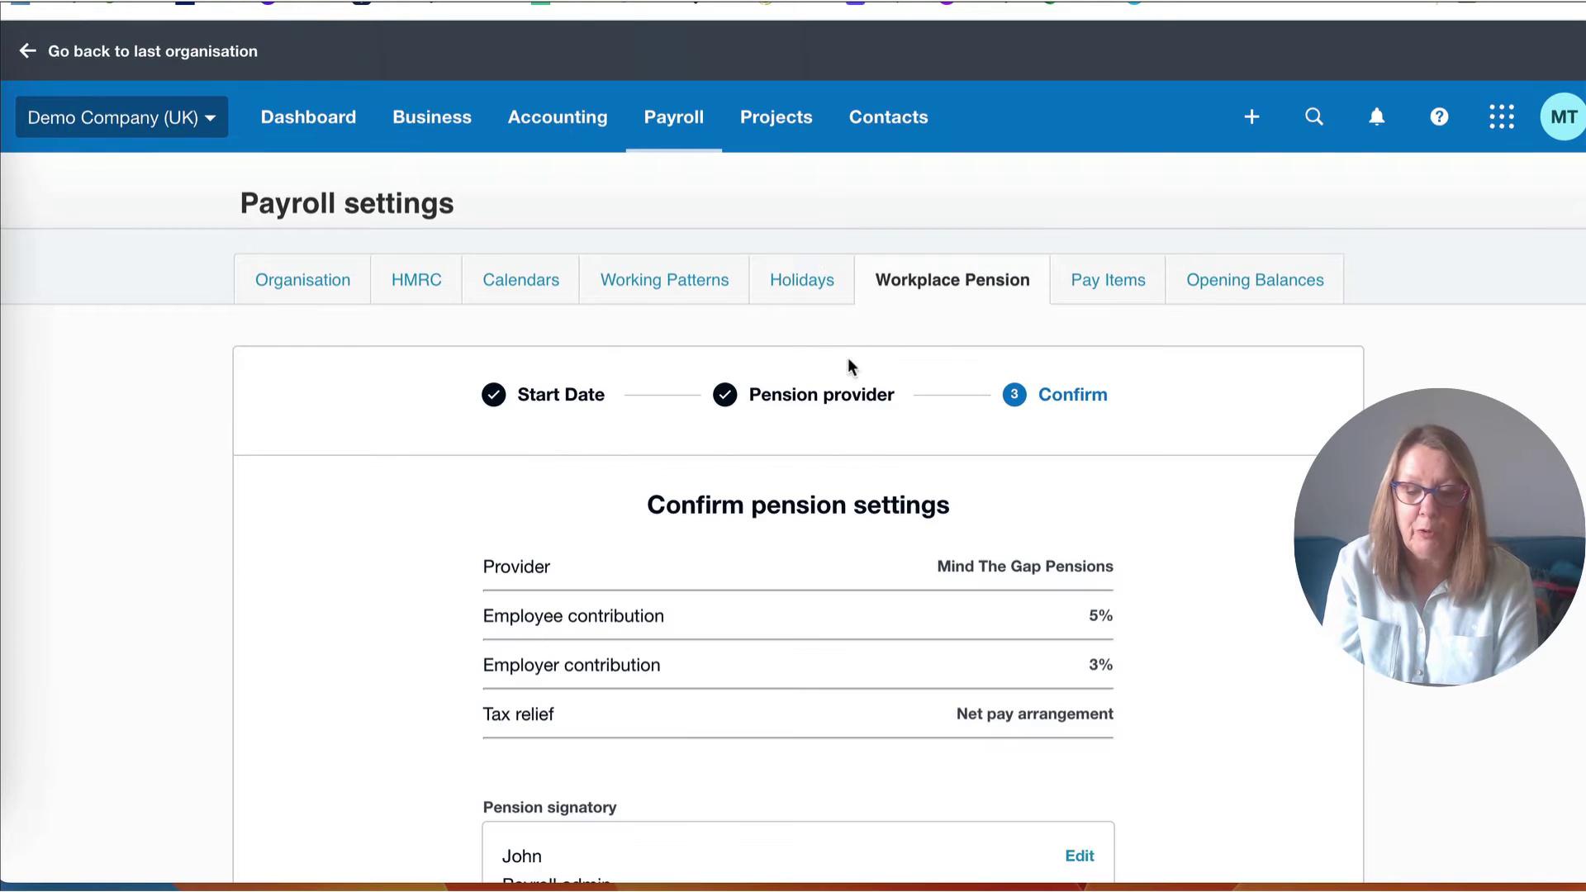
{"action": "scroll", "coordinate": [862, 418], "scroll_direction": "down", "scroll_amount": 2}
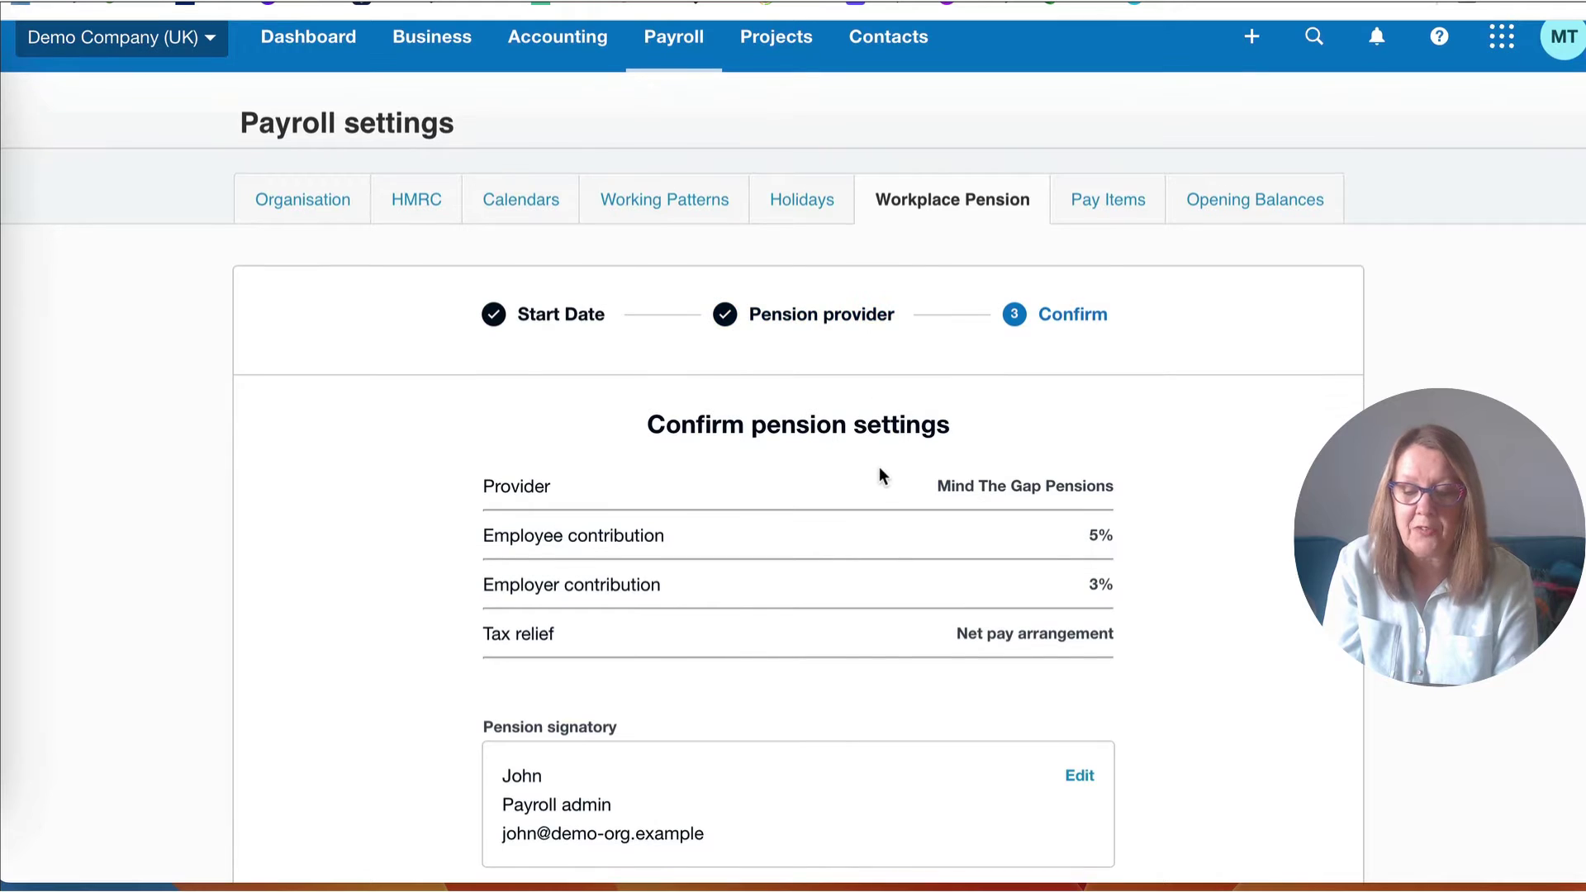
{"action": "scroll", "coordinate": [881, 471], "scroll_direction": "down", "scroll_amount": 3}
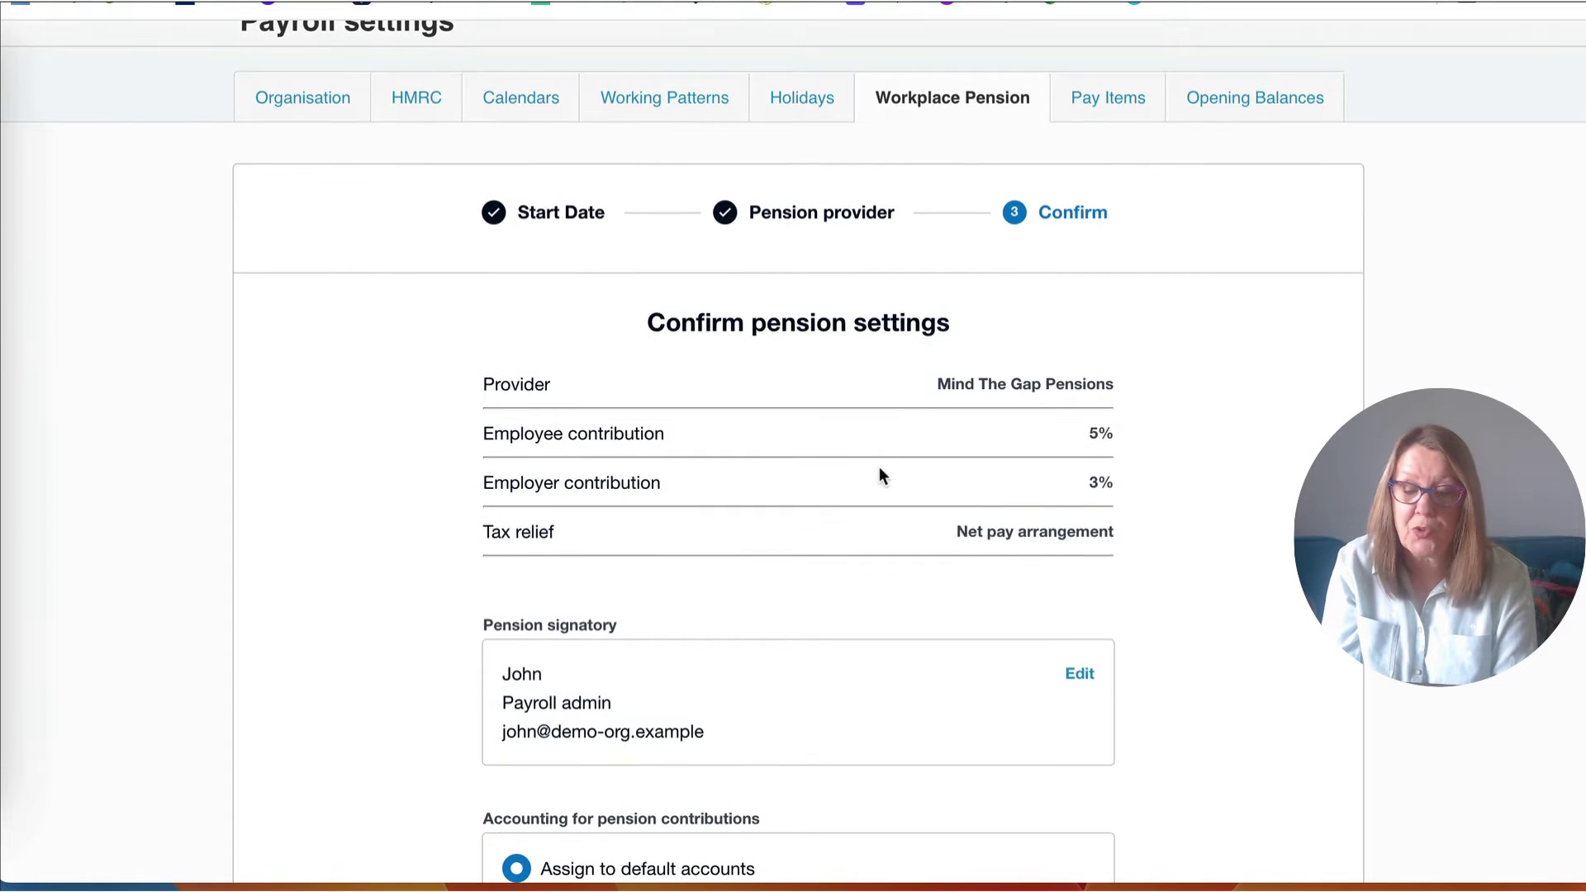
{"action": "scroll", "coordinate": [880, 469], "scroll_direction": "down", "scroll_amount": 4}
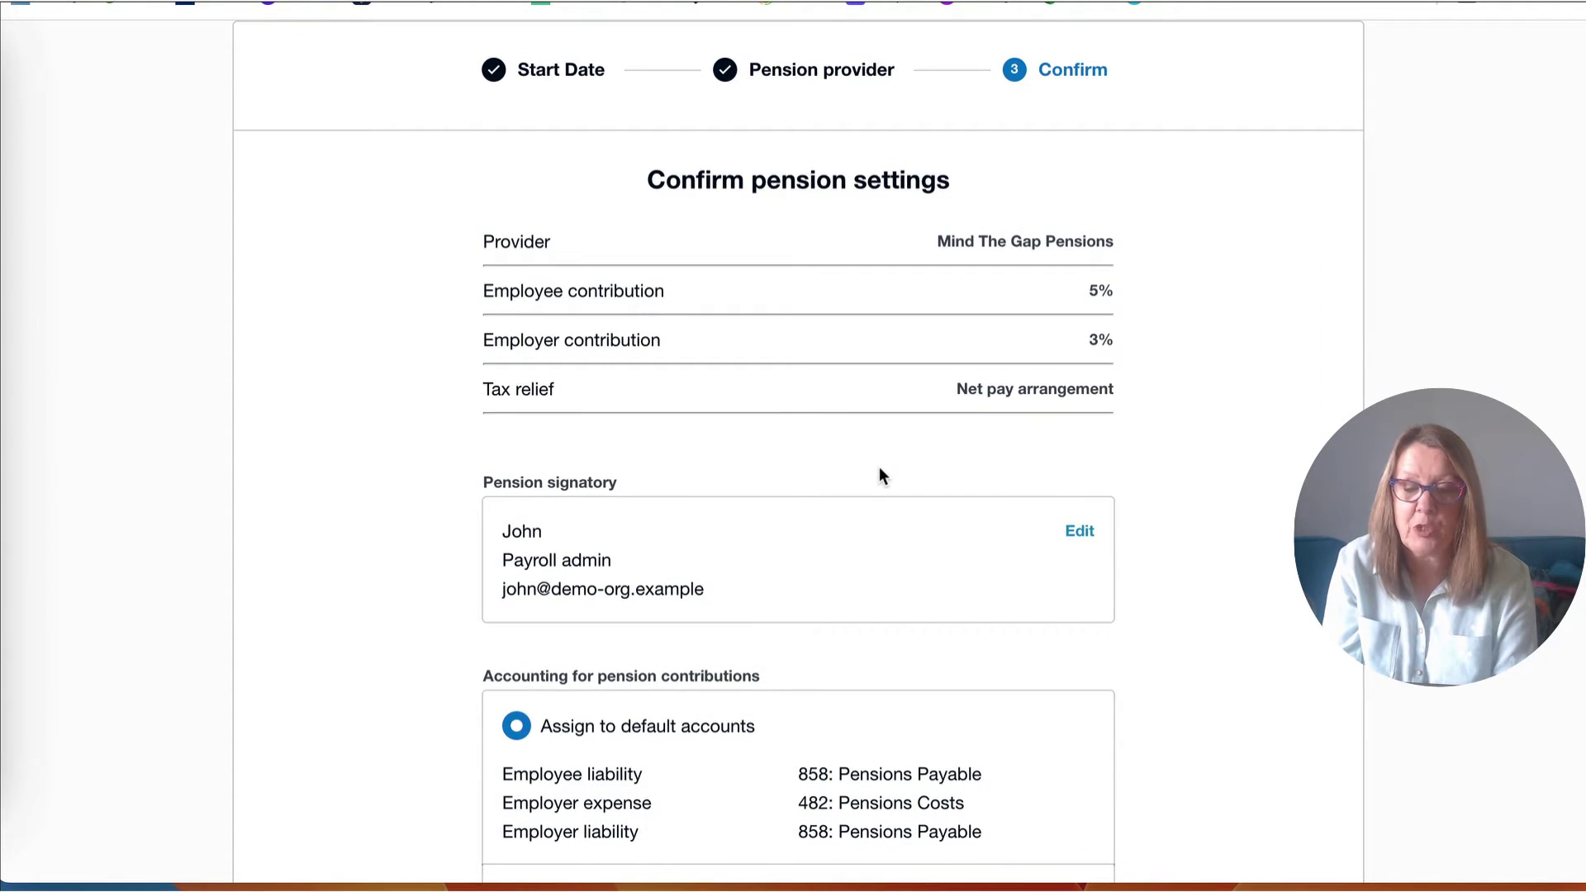
{"action": "scroll", "coordinate": [881, 476], "scroll_direction": "up", "scroll_amount": 7}
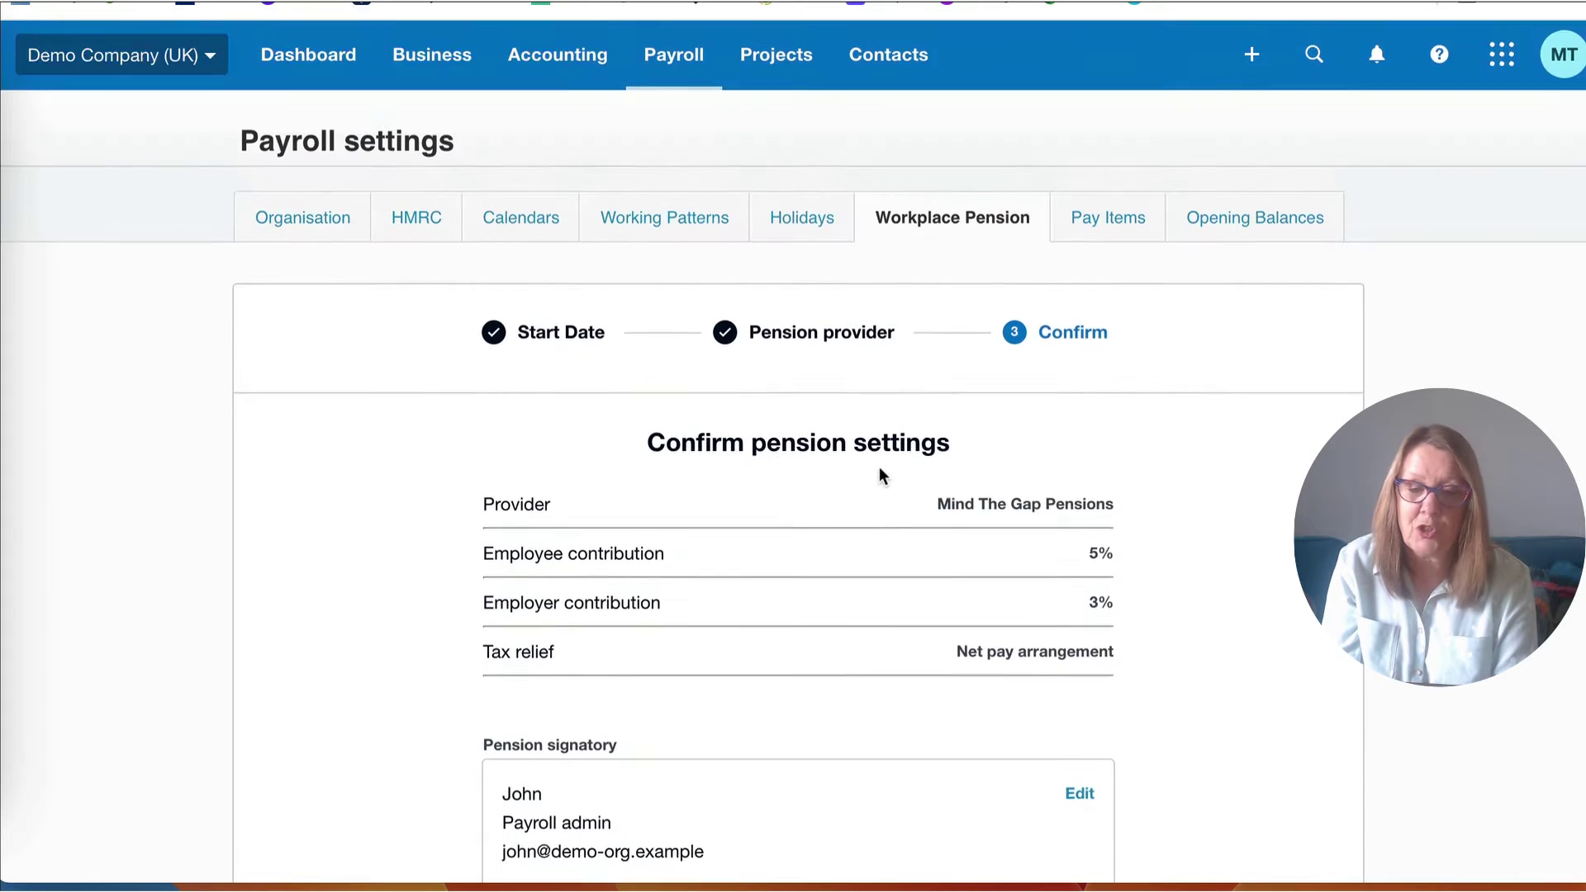
{"action": "scroll", "coordinate": [879, 468], "scroll_direction": "up", "scroll_amount": 2}
Change the Regular Hours pay item's expense account to 478: Directors' Remuneration and save it
{"action": "left_click", "coordinate": [1115, 281]}
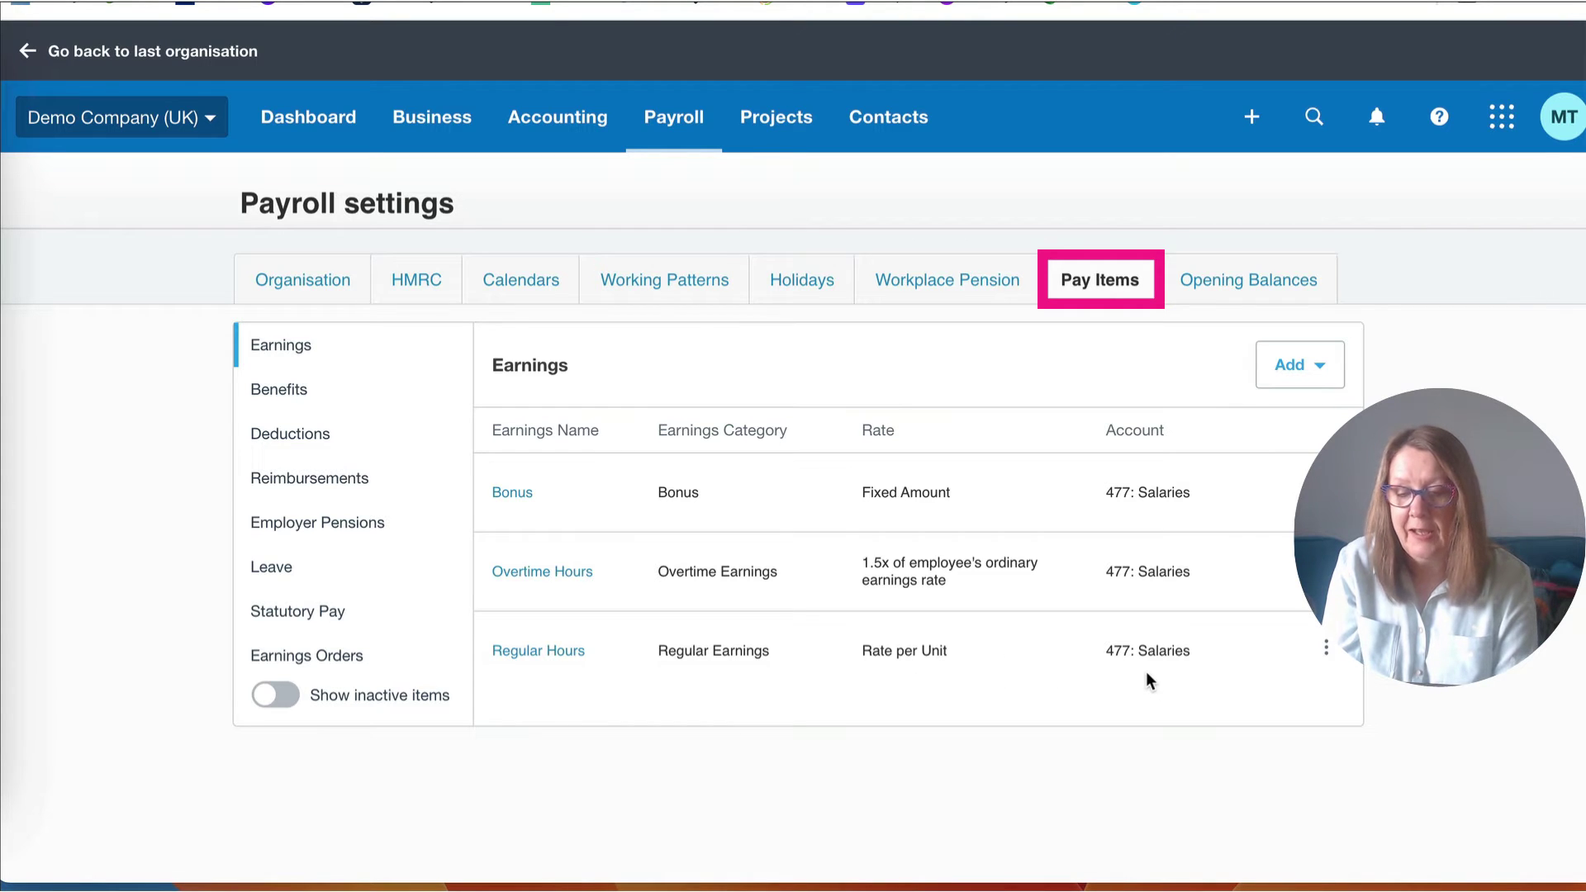
{"action": "left_click", "coordinate": [1324, 648]}
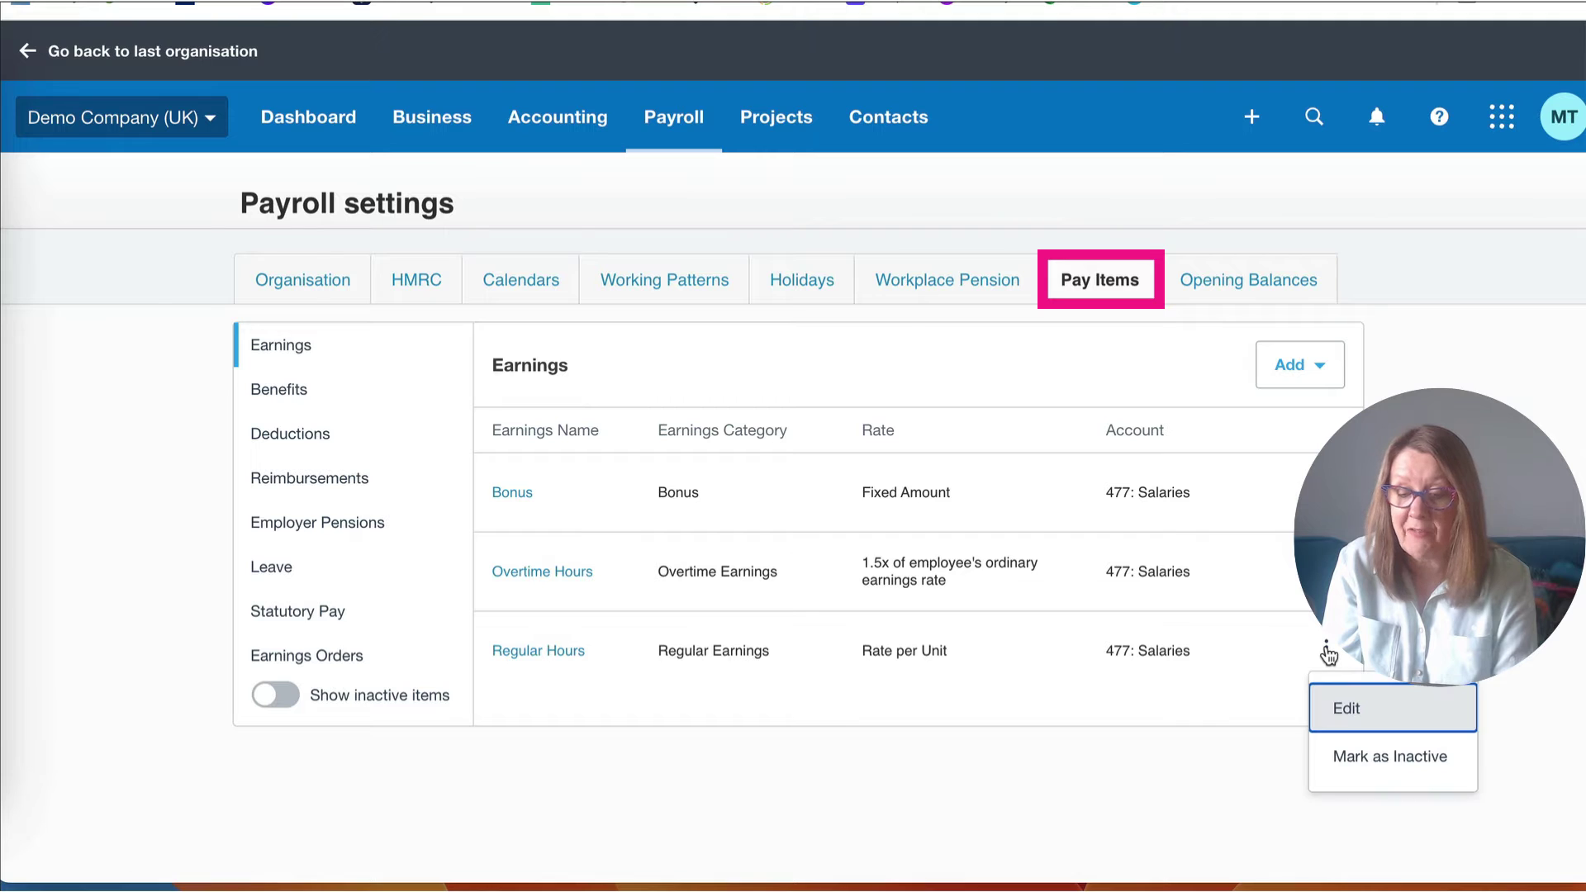
{"action": "left_click", "coordinate": [1347, 709]}
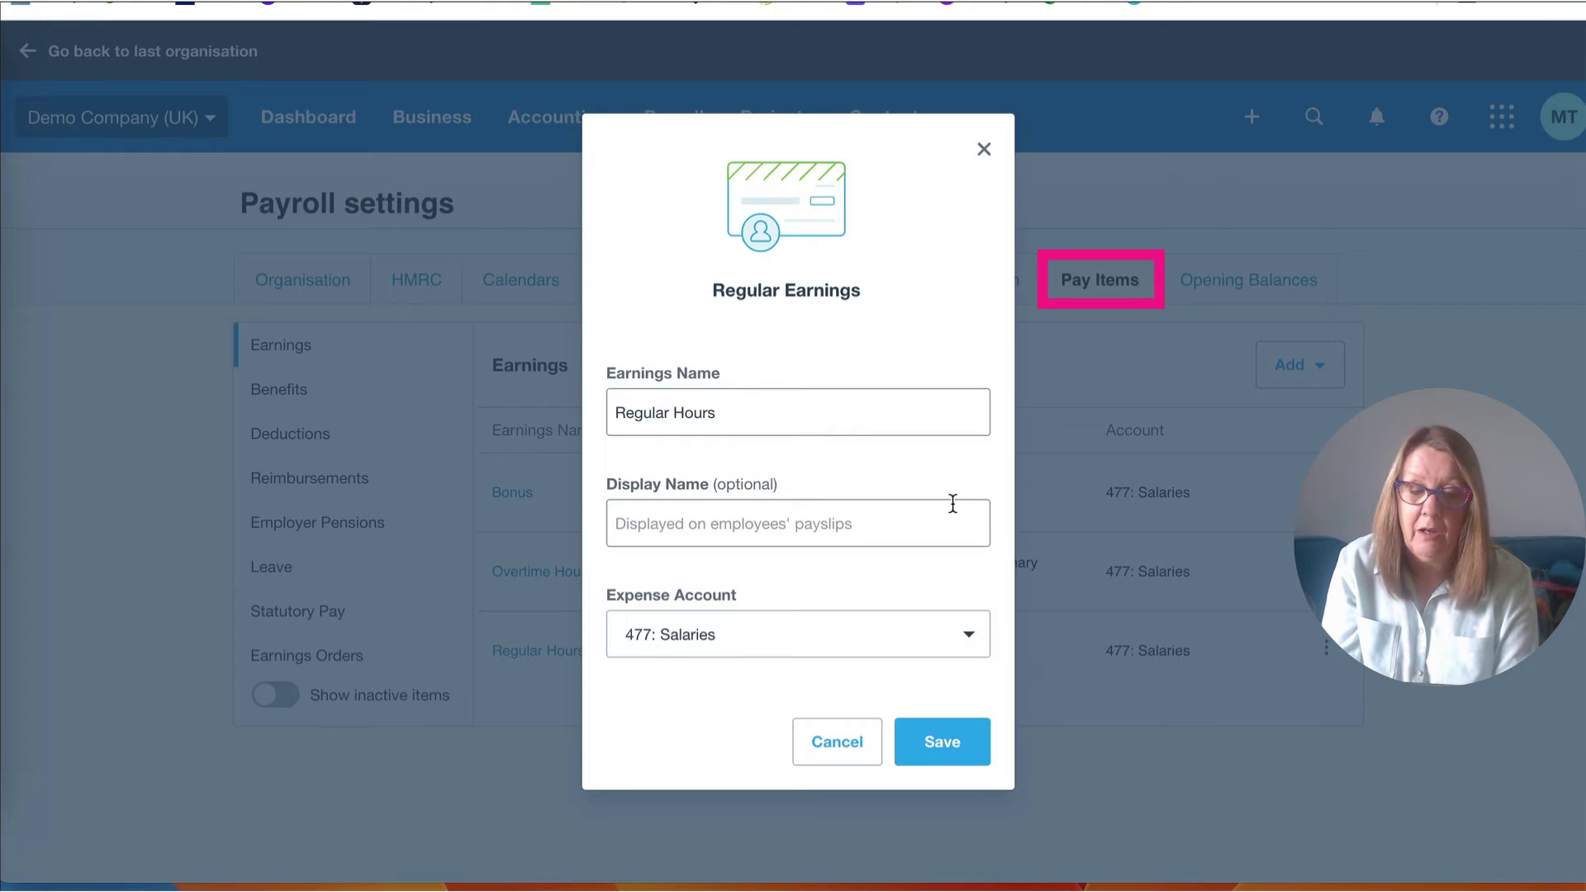
{"action": "left_click", "coordinate": [972, 635]}
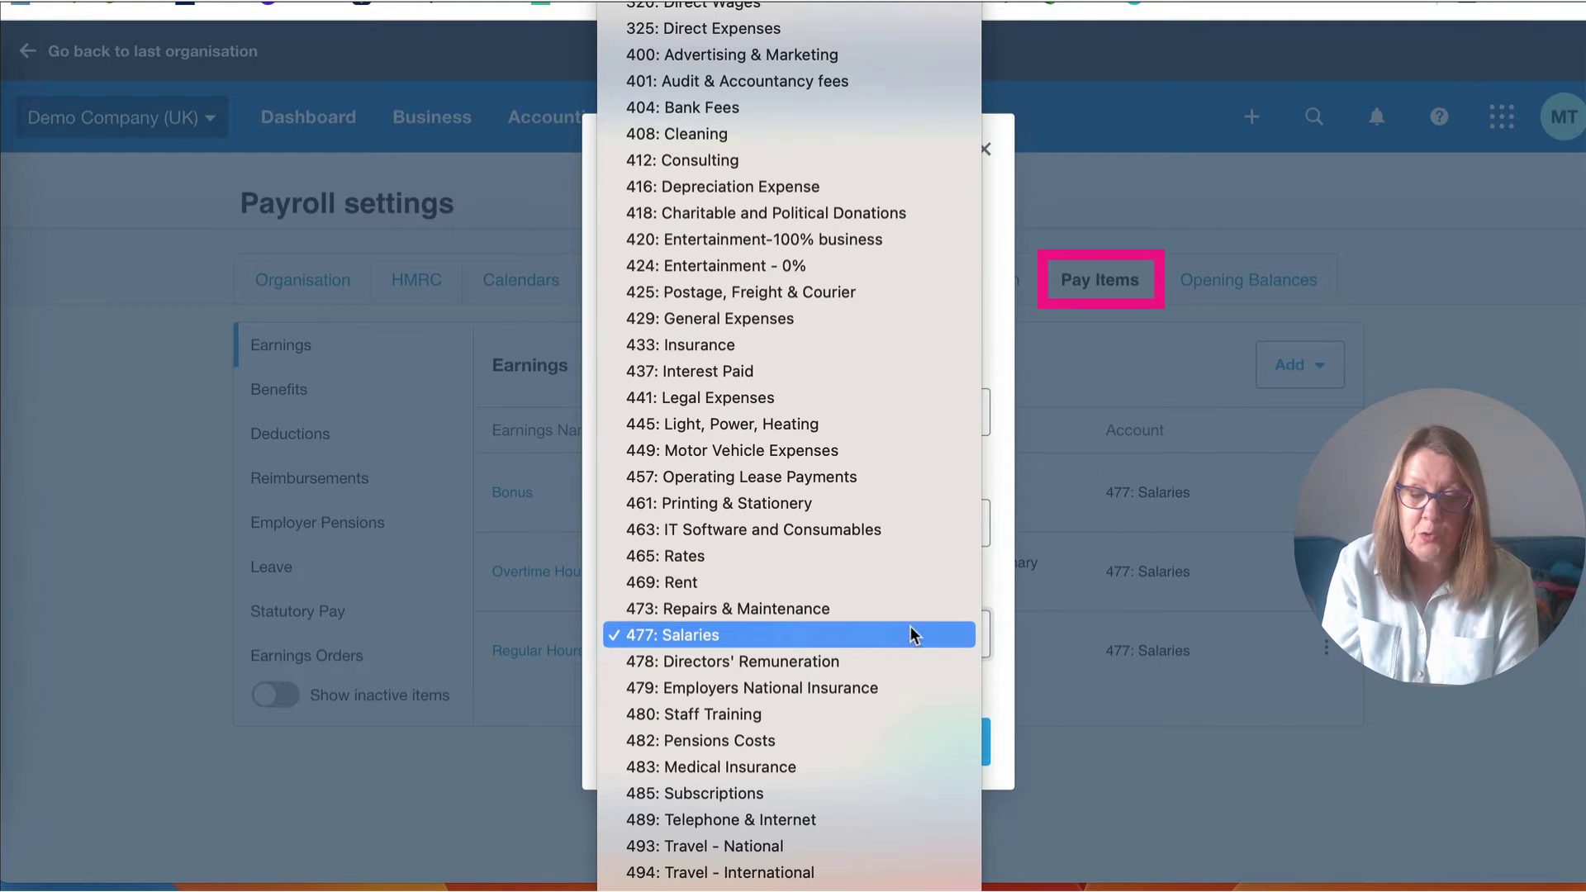
{"action": "left_click", "coordinate": [854, 663]}
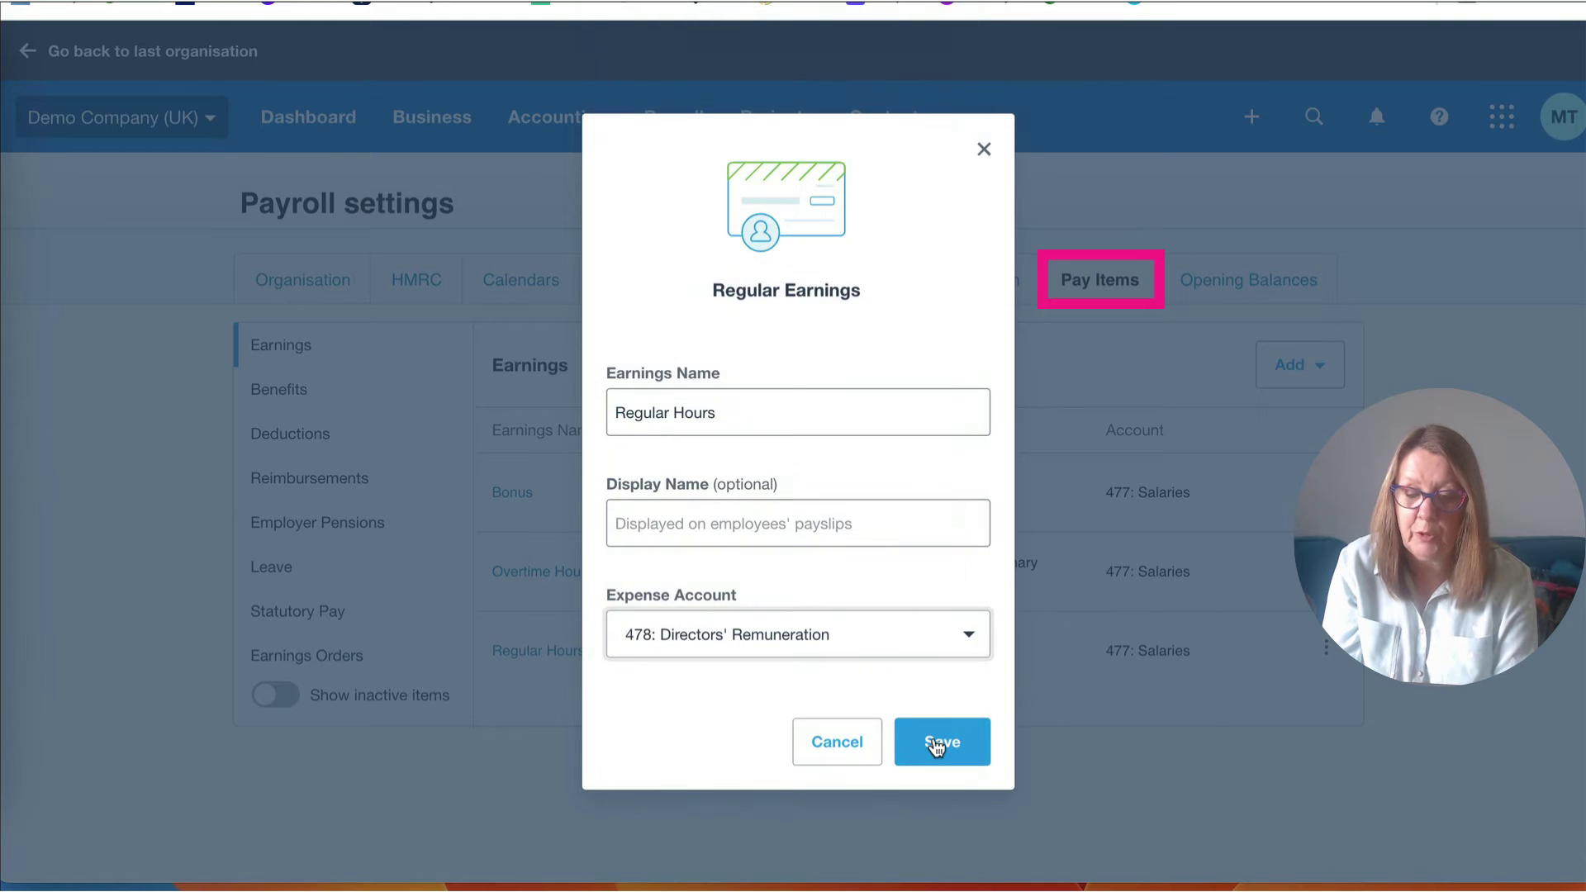
{"action": "left_click", "coordinate": [936, 746]}
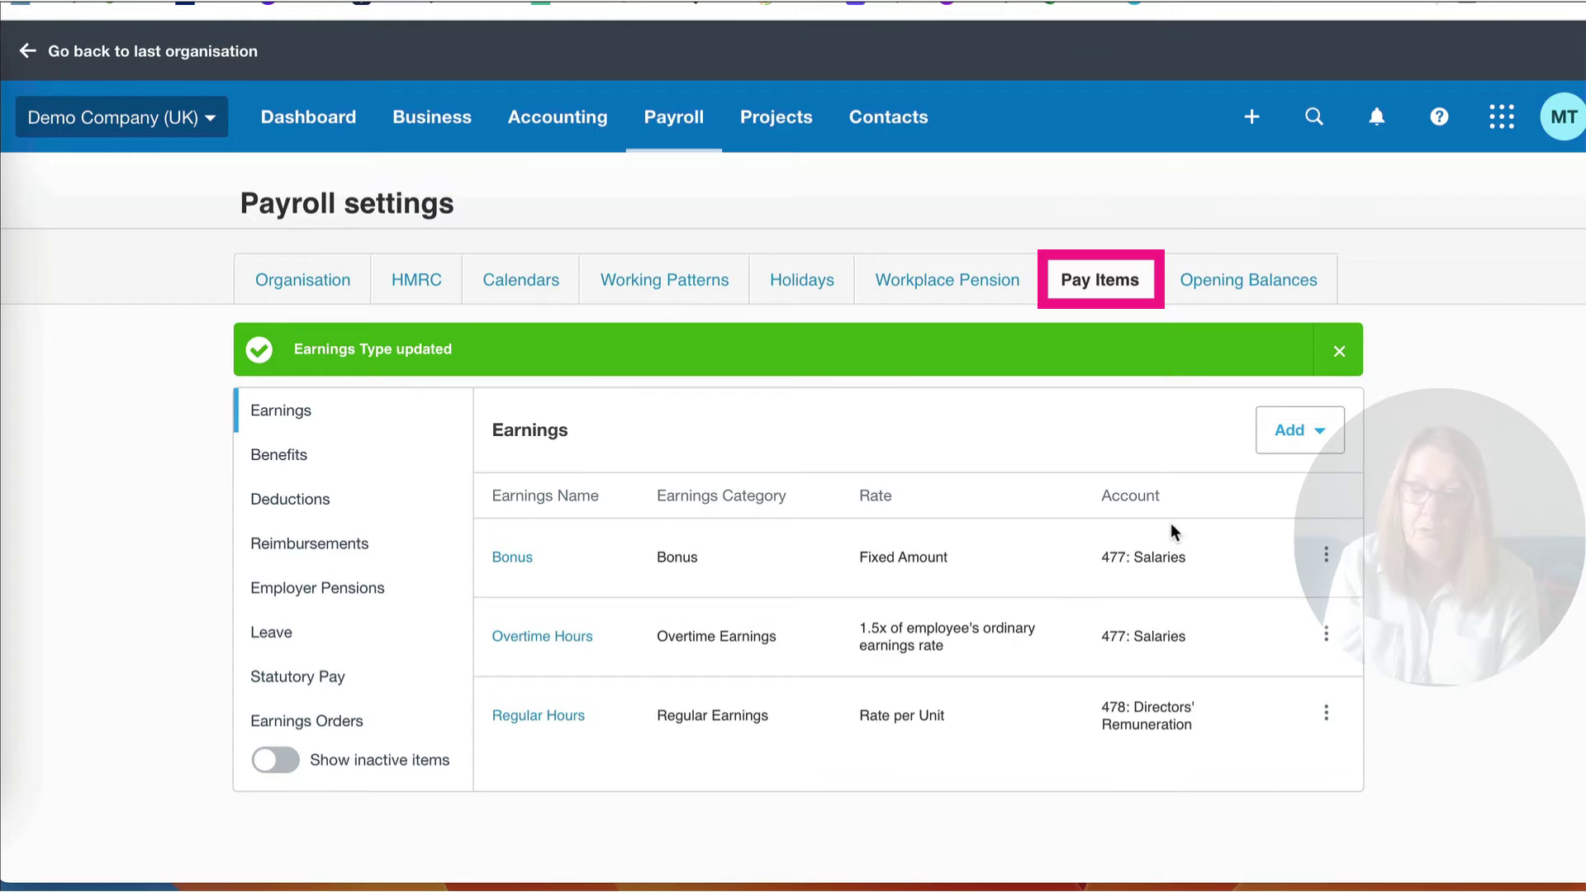
Start a new Regular Earnings pay item and set its earnings name to Monthly Salary
{"action": "left_click", "coordinate": [1314, 437]}
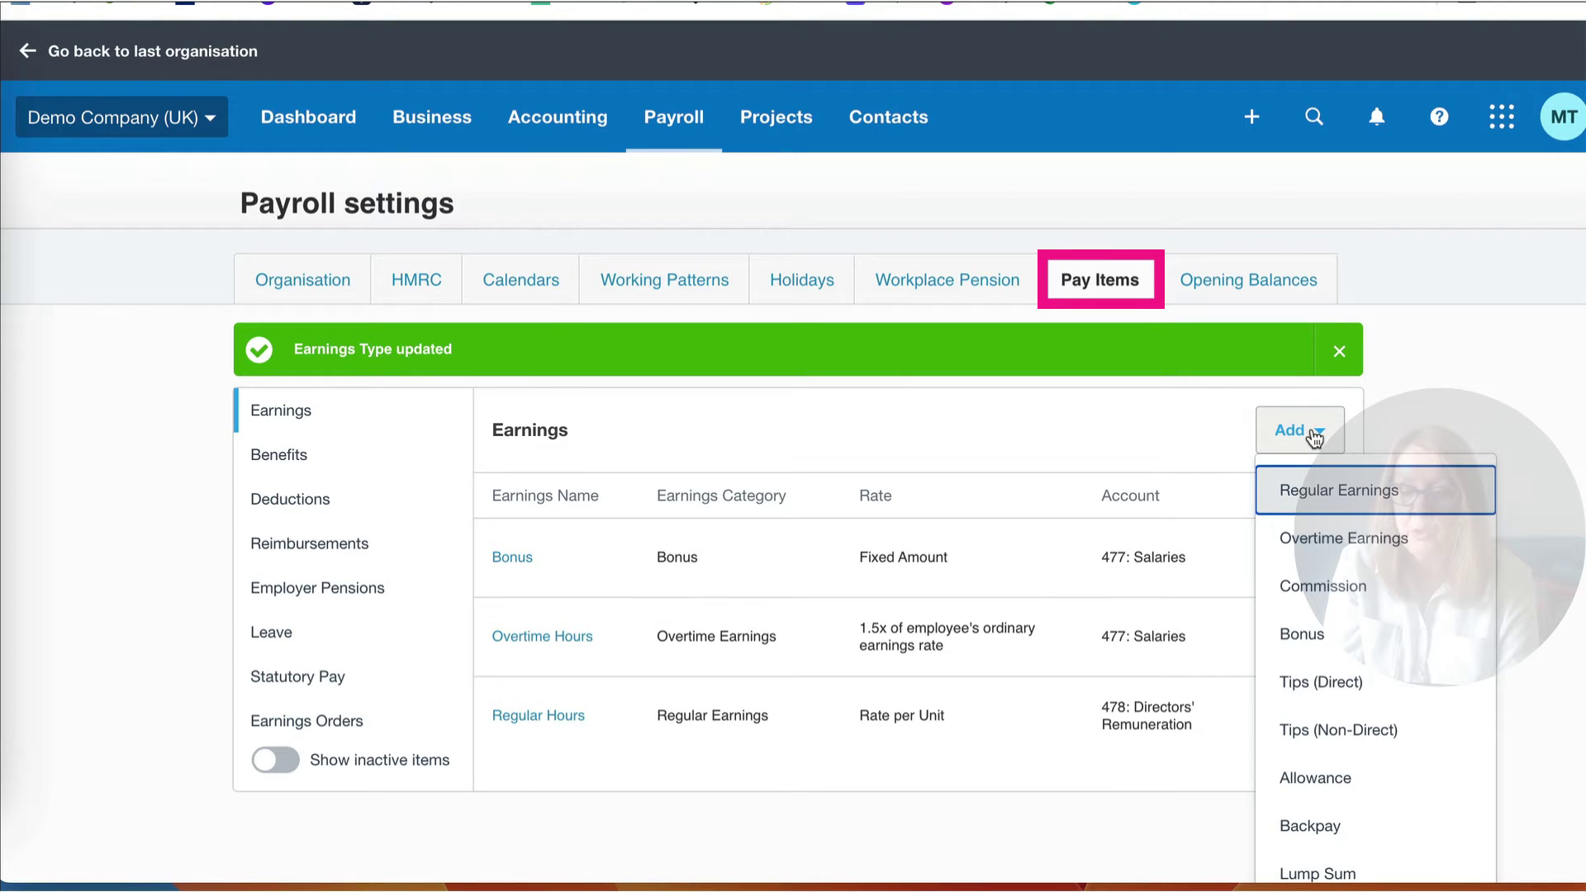
{"action": "left_click", "coordinate": [1332, 487]}
{"action": "left_click", "coordinate": [647, 410]}
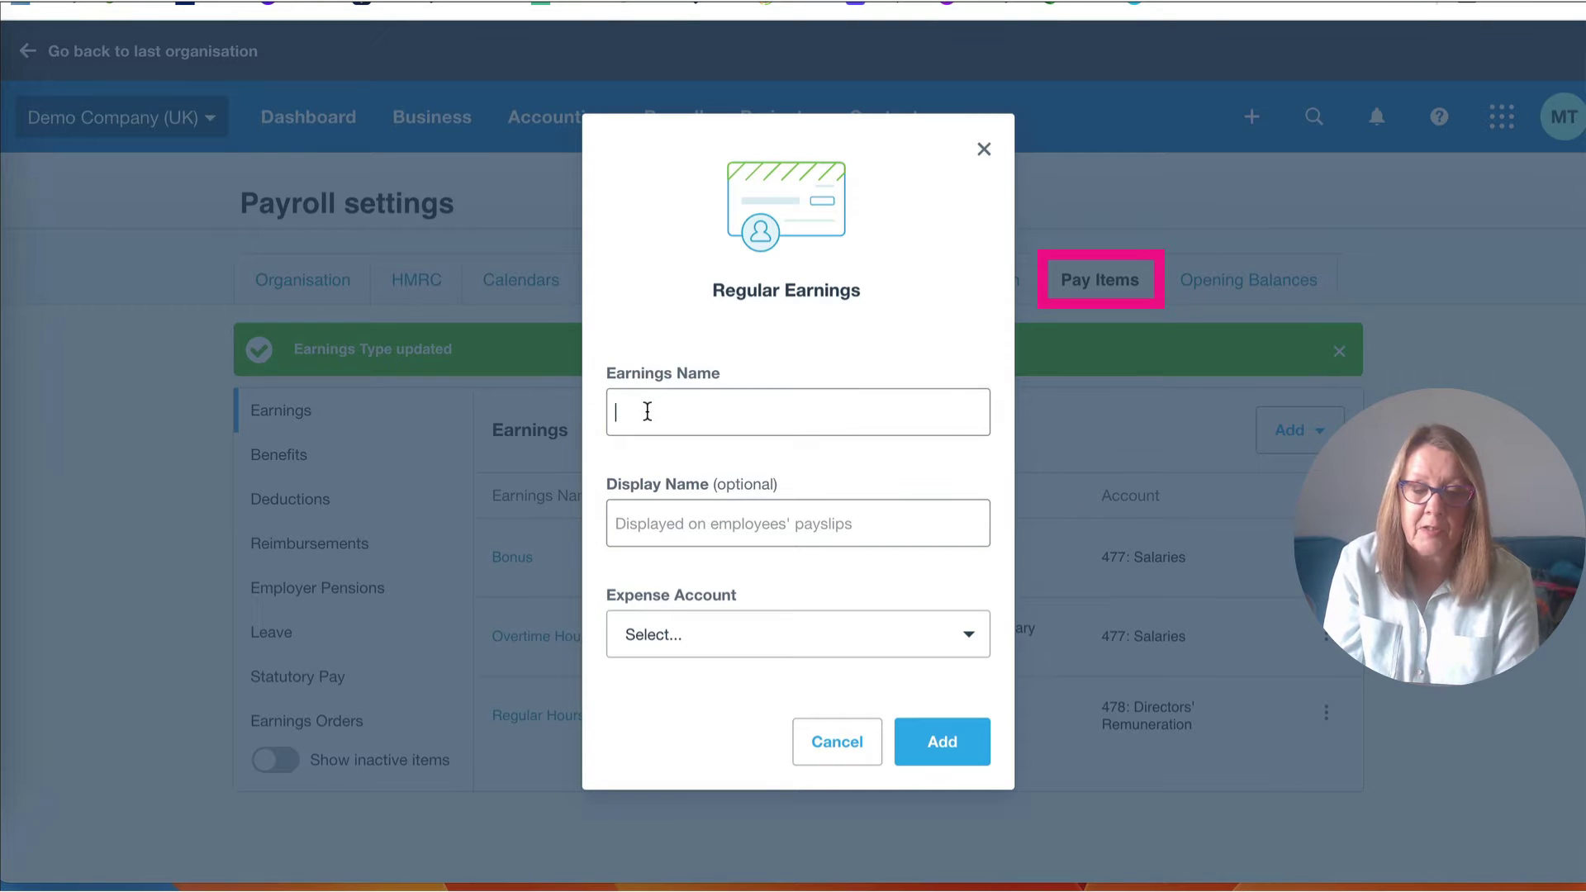
{"action": "type", "text": "Month"}
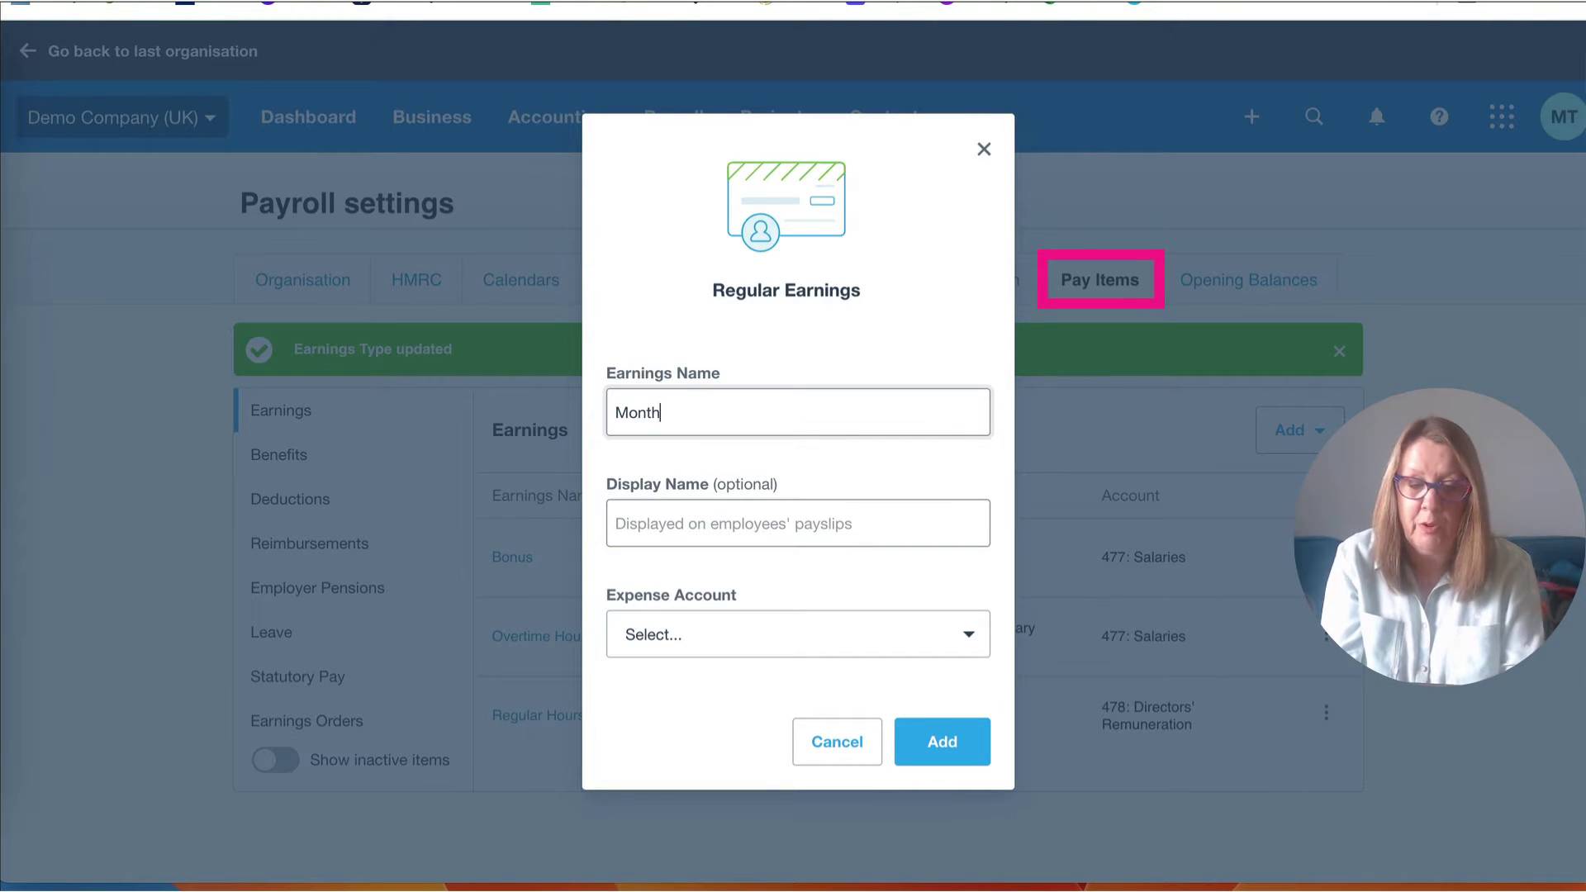
{"action": "type", "text": "ly Salary"}
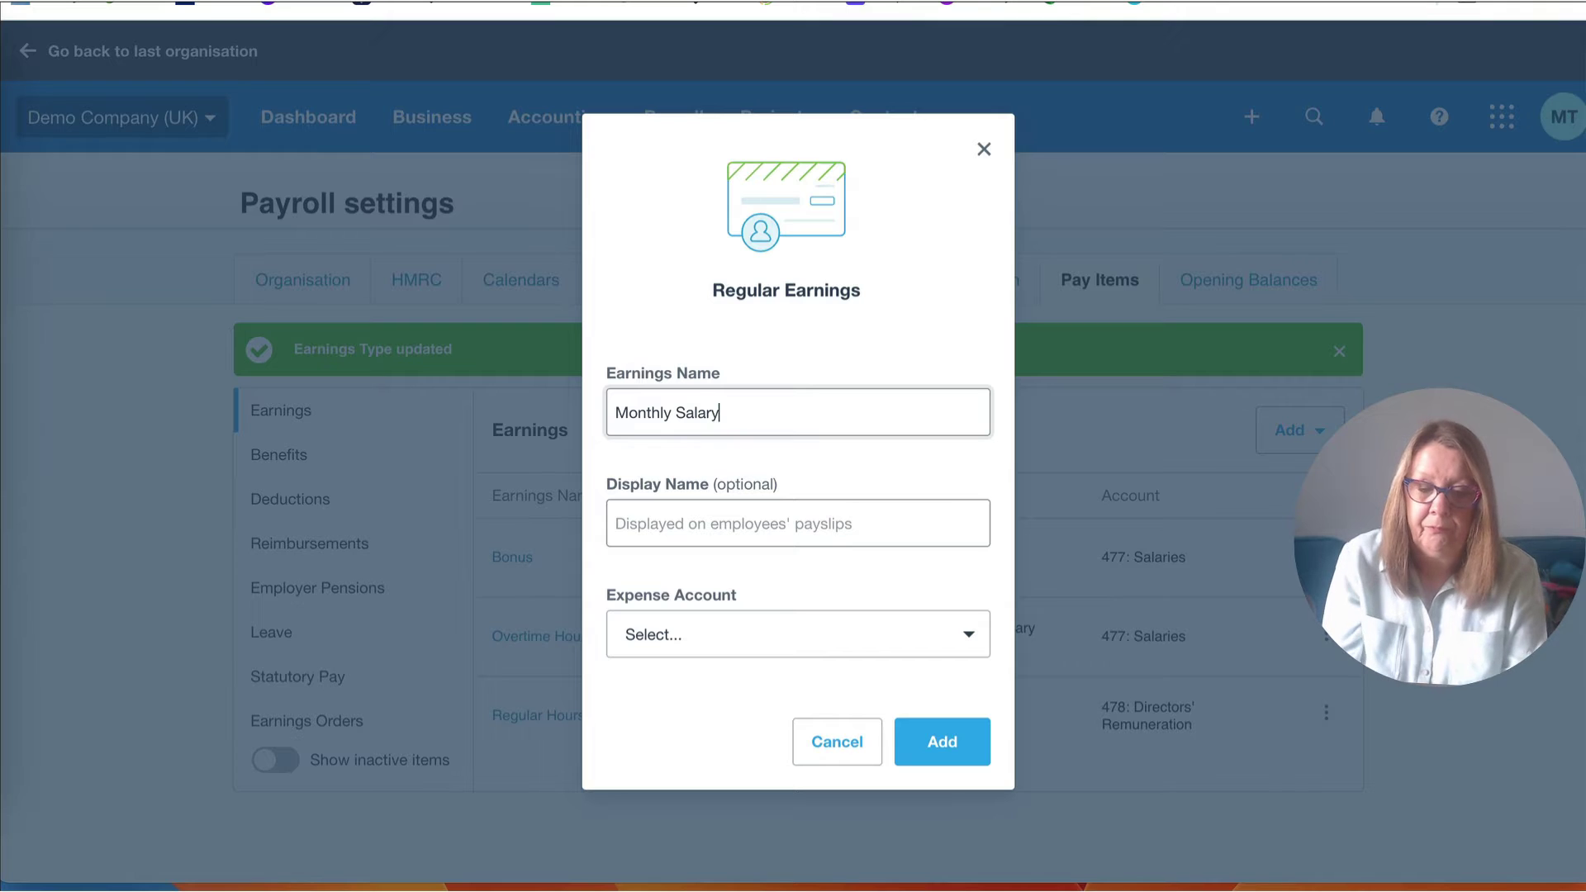
Set the display name to Monthly Salary and the expense account to 477: Salaries, and add the earnings item
{"action": "left_click", "coordinate": [750, 517]}
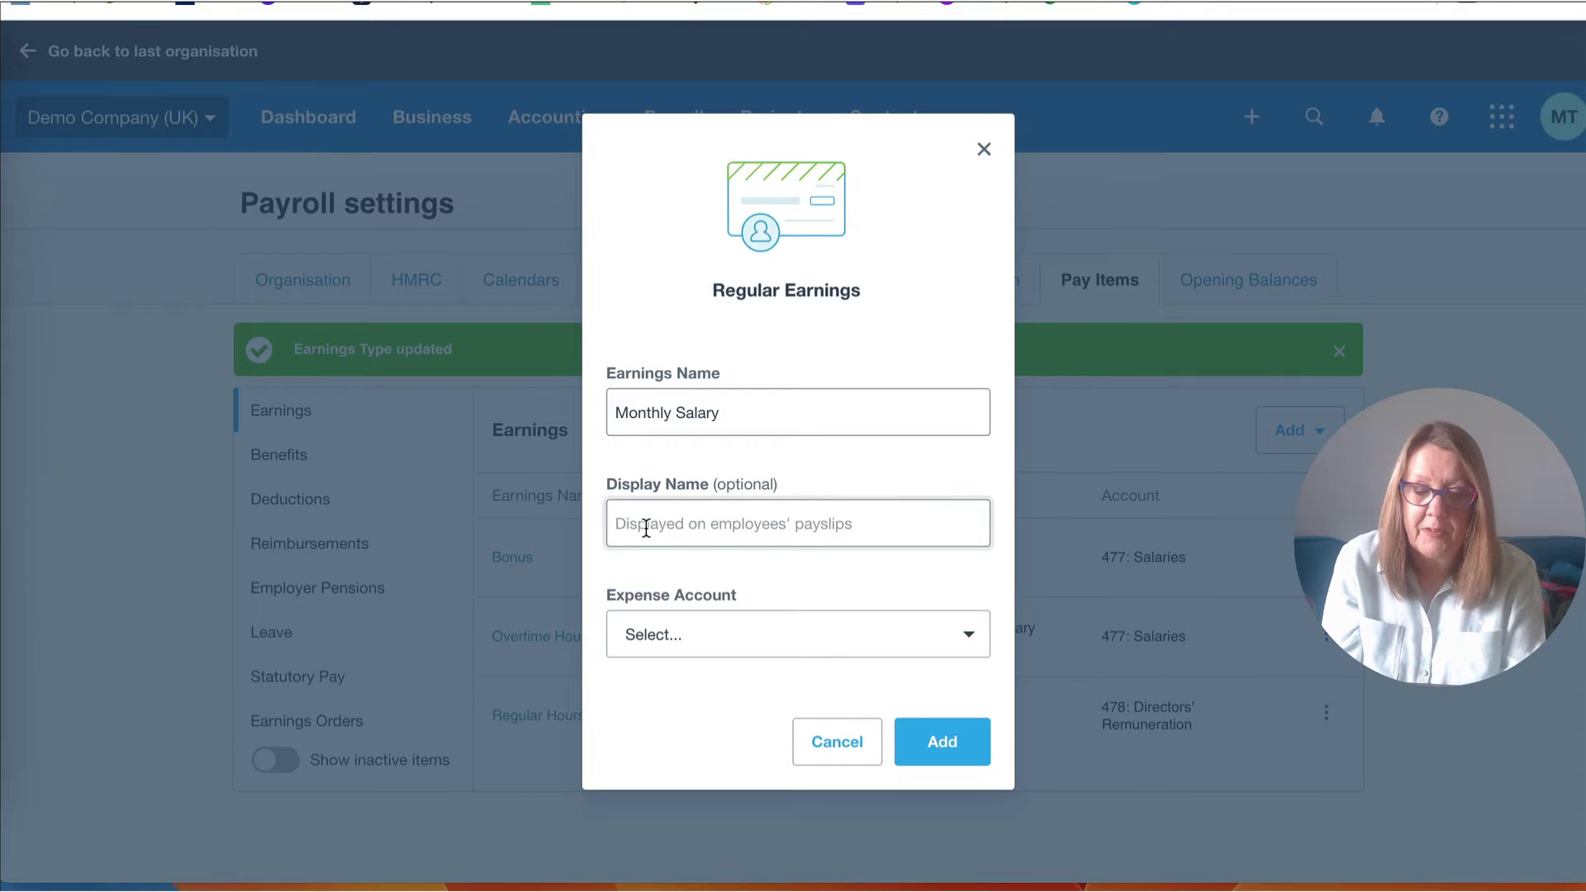
{"action": "type", "text": "Mont"}
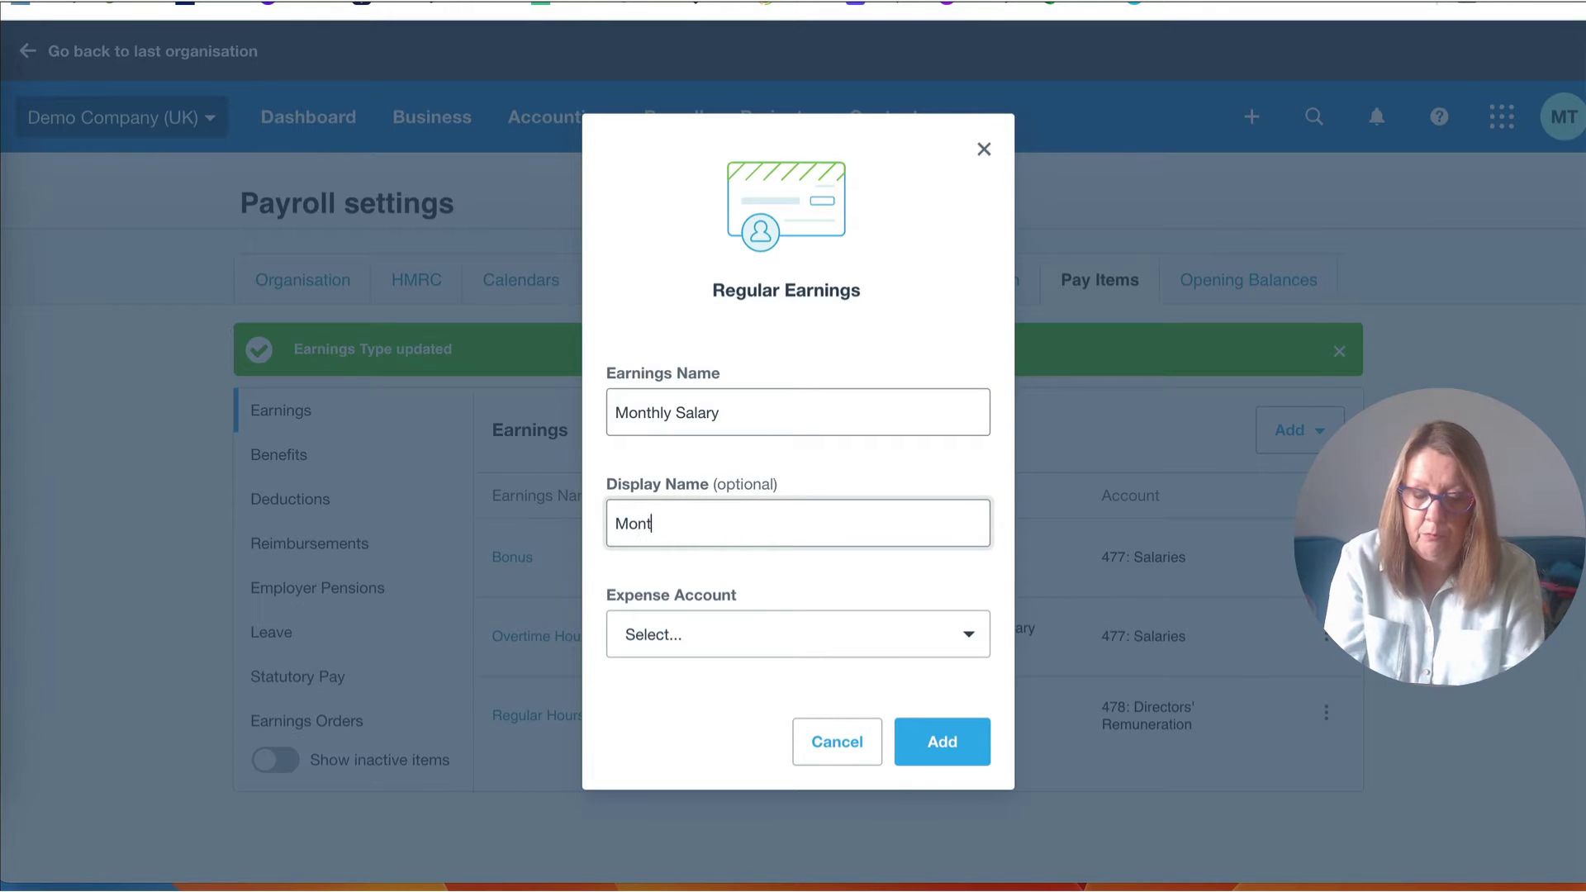
{"action": "type", "text": "hly Sa"}
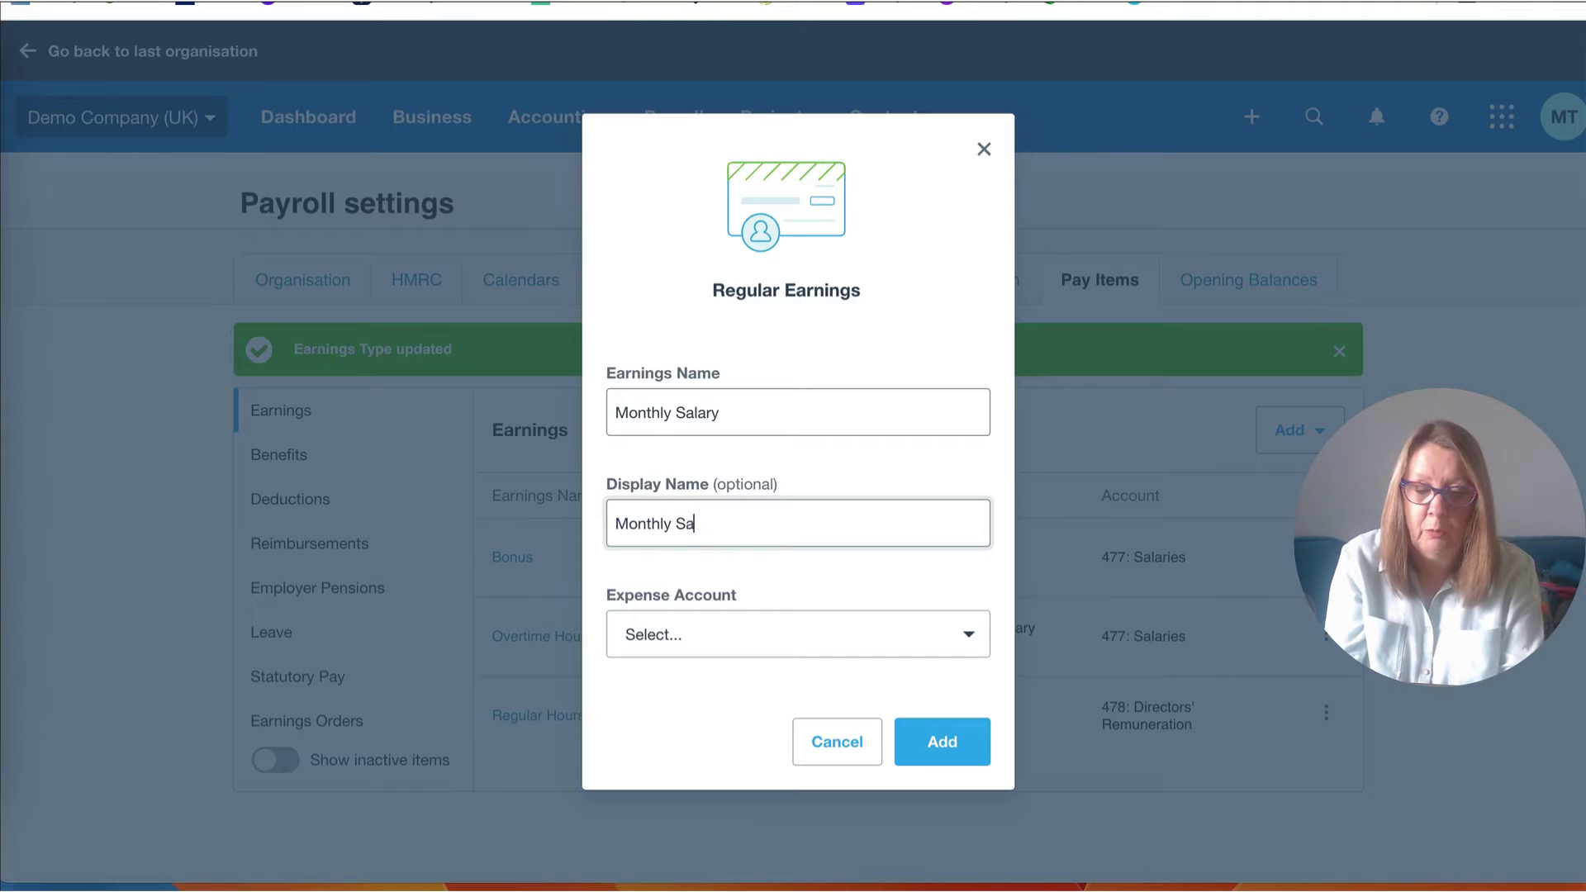
{"action": "type", "text": "lrar"}
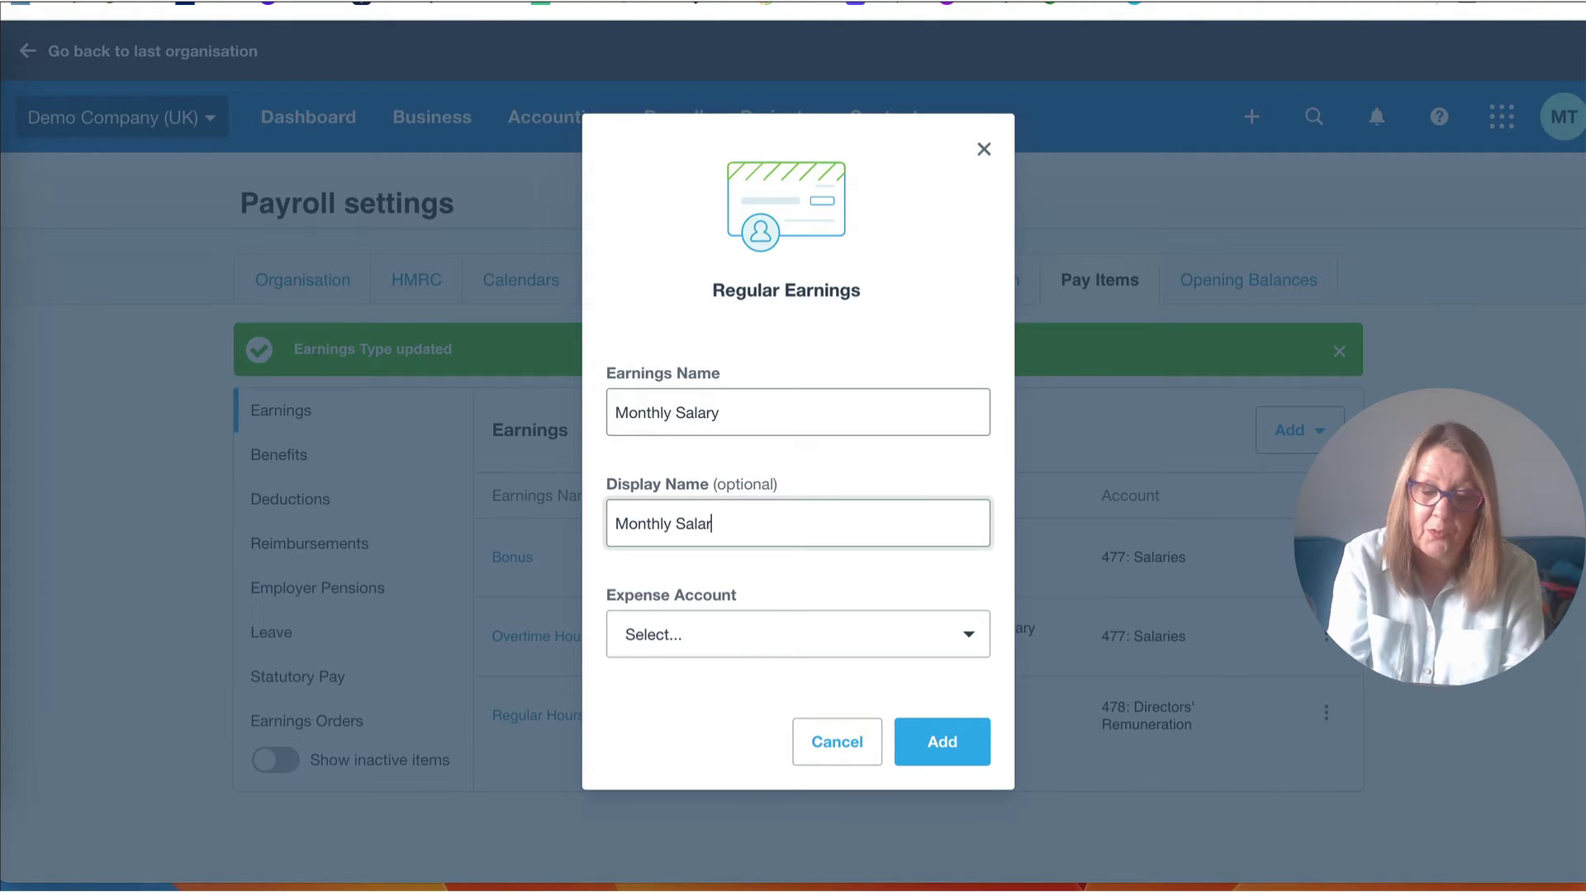
{"action": "type", "text": "y"}
{"action": "left_click", "coordinate": [952, 634]}
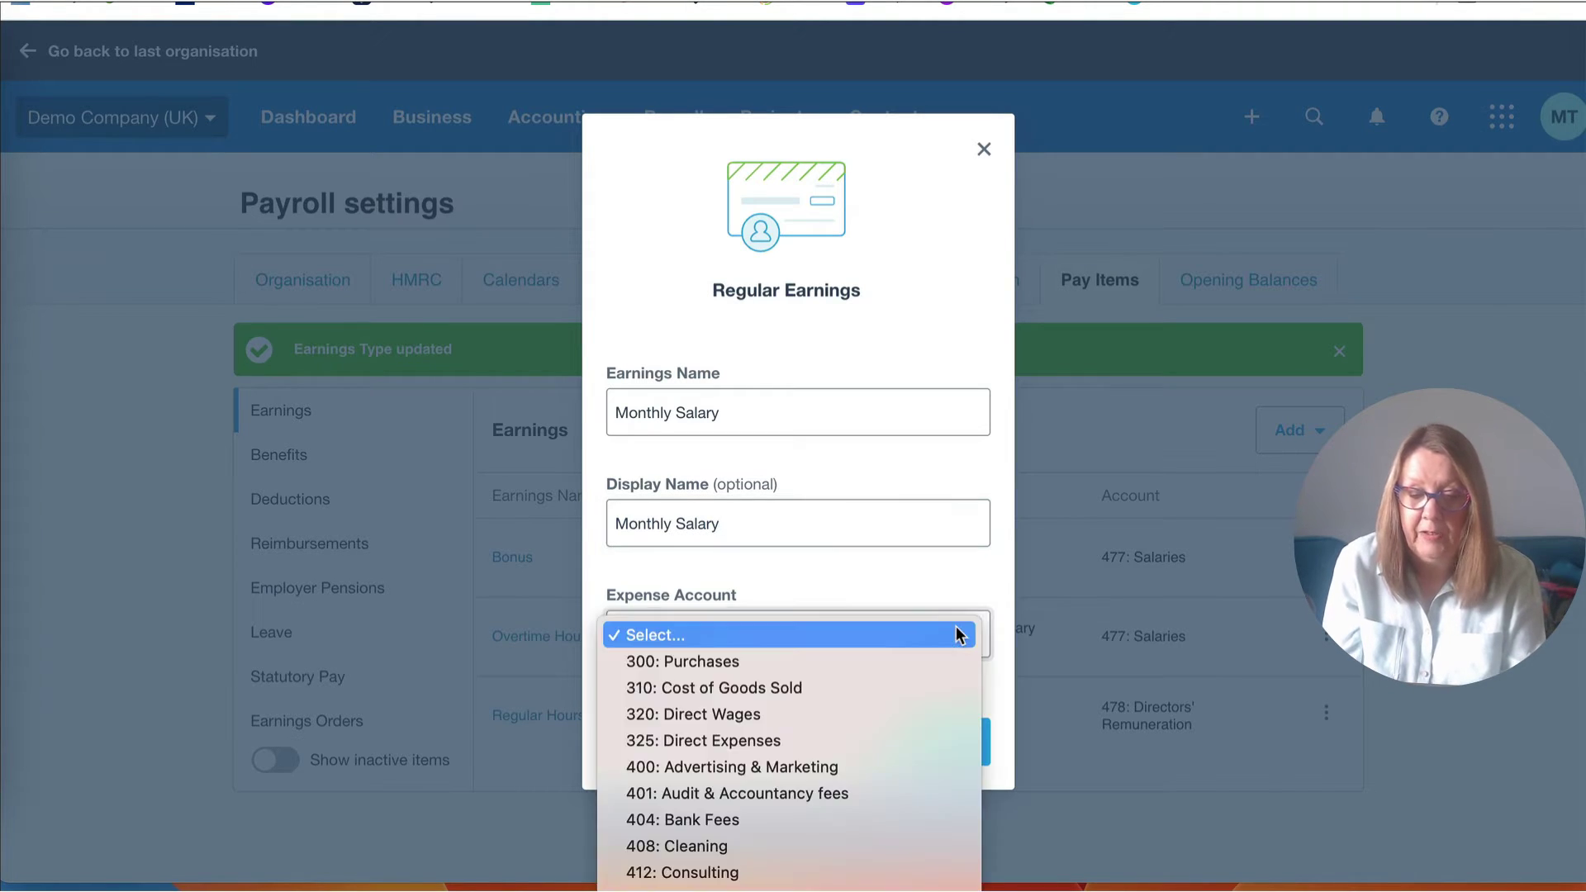
{"action": "scroll", "coordinate": [899, 704], "scroll_direction": "down", "scroll_amount": 5}
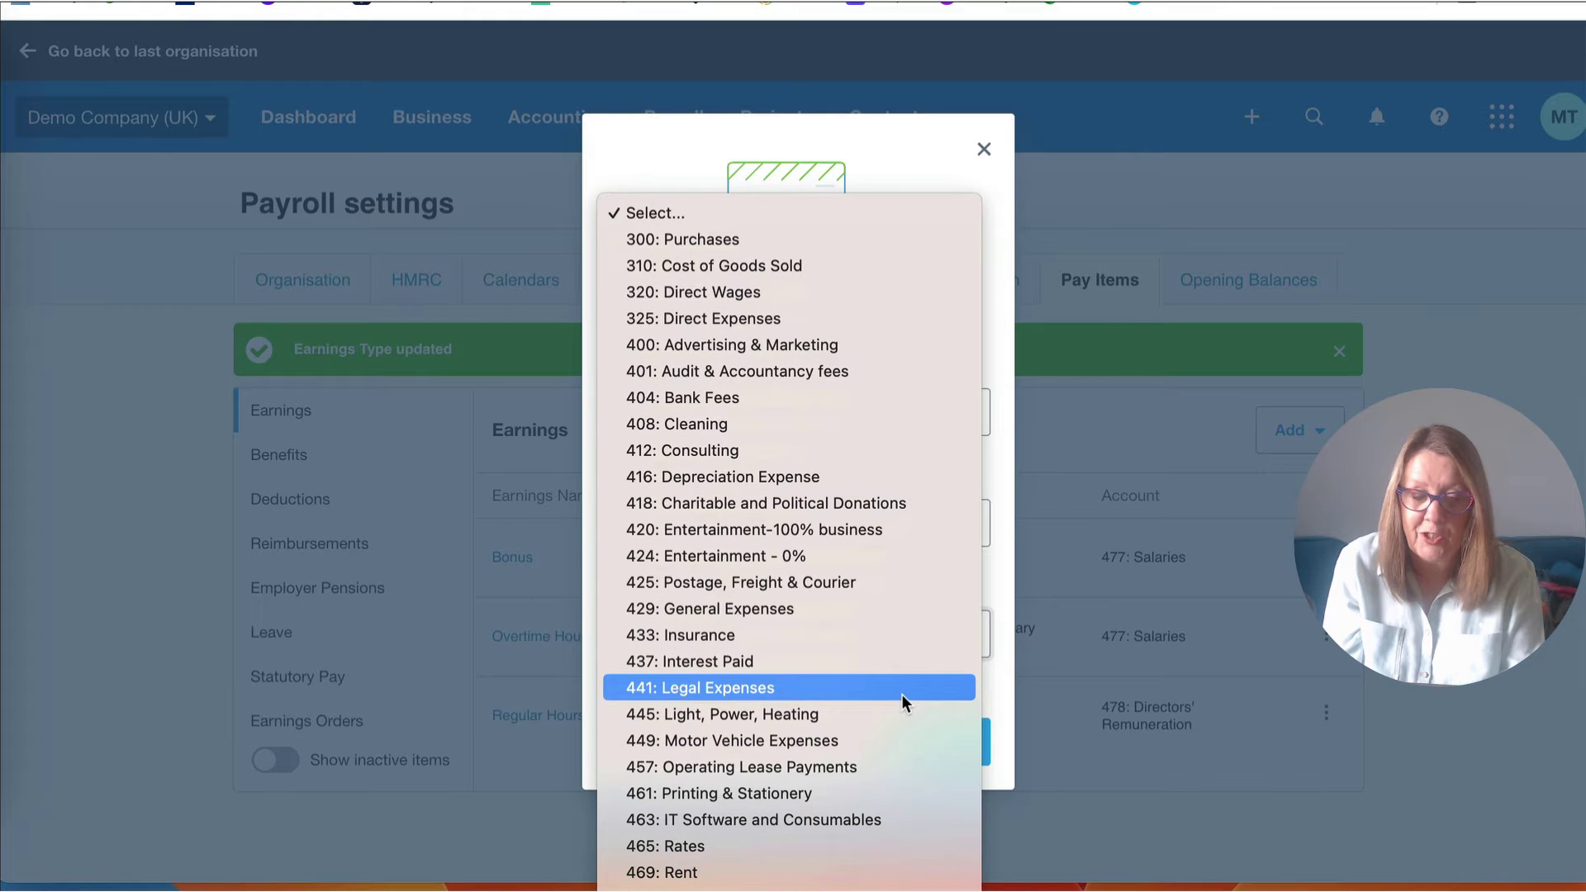
{"action": "scroll", "coordinate": [834, 748], "scroll_direction": "down", "scroll_amount": 4}
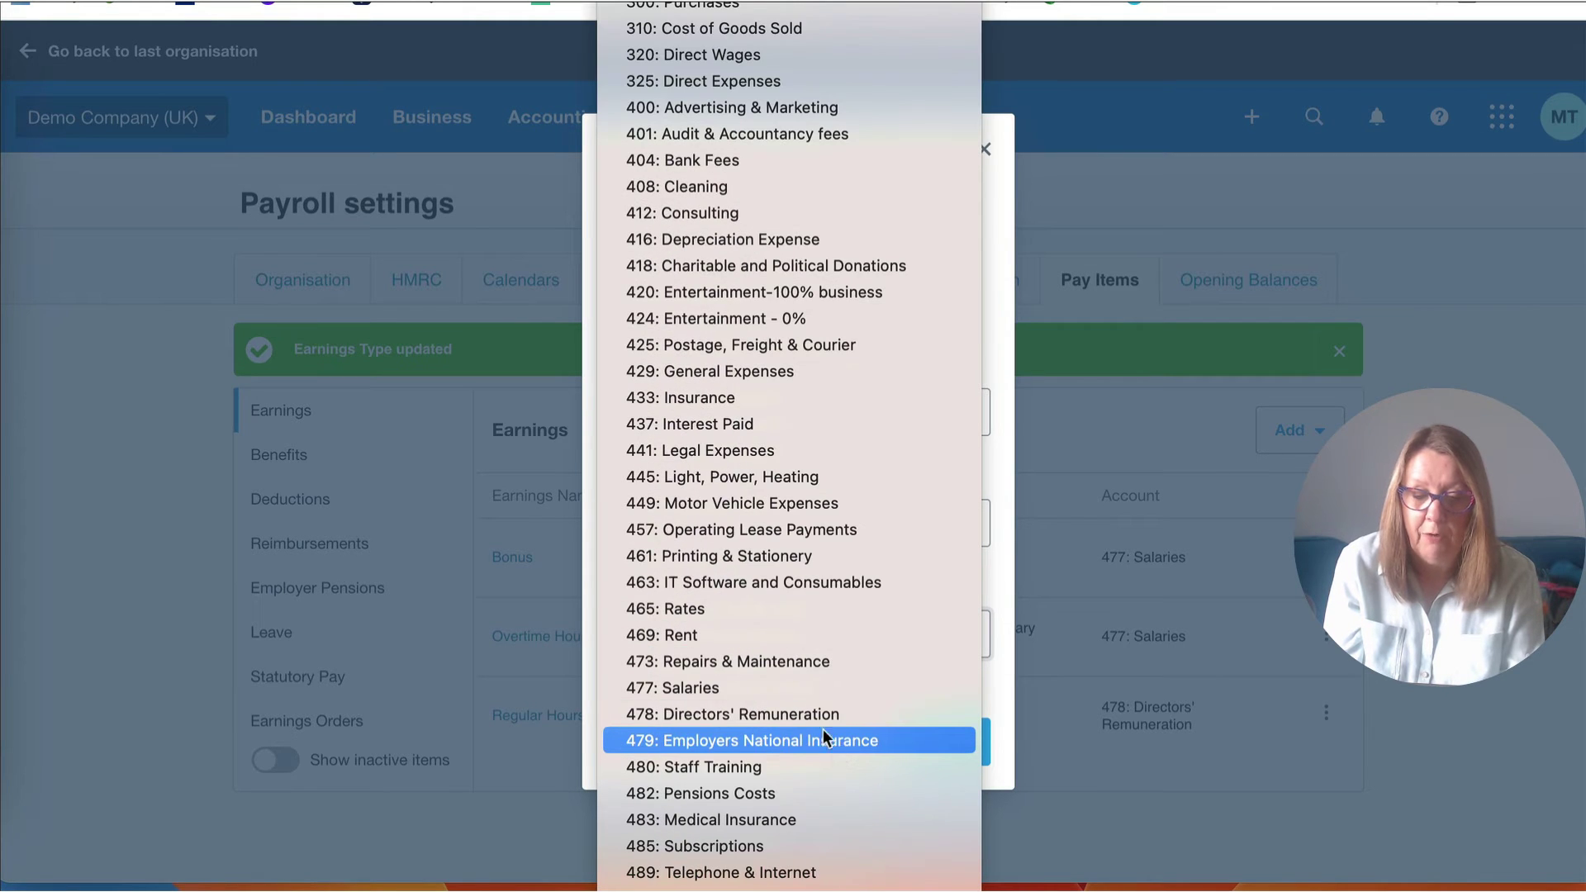
{"action": "left_click", "coordinate": [798, 688]}
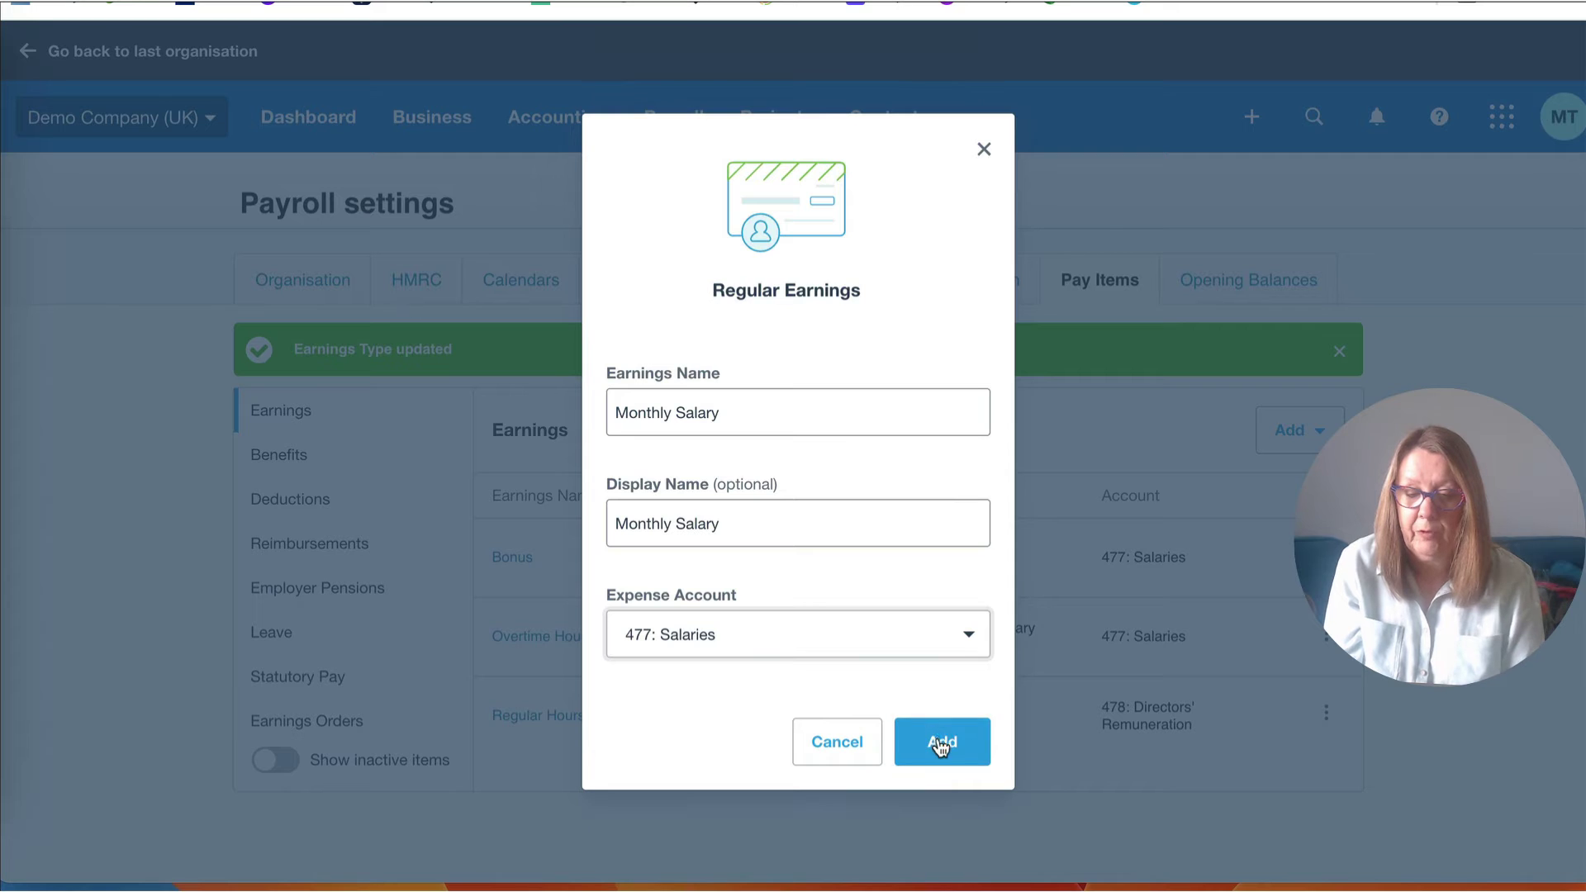
{"action": "left_click", "coordinate": [941, 742]}
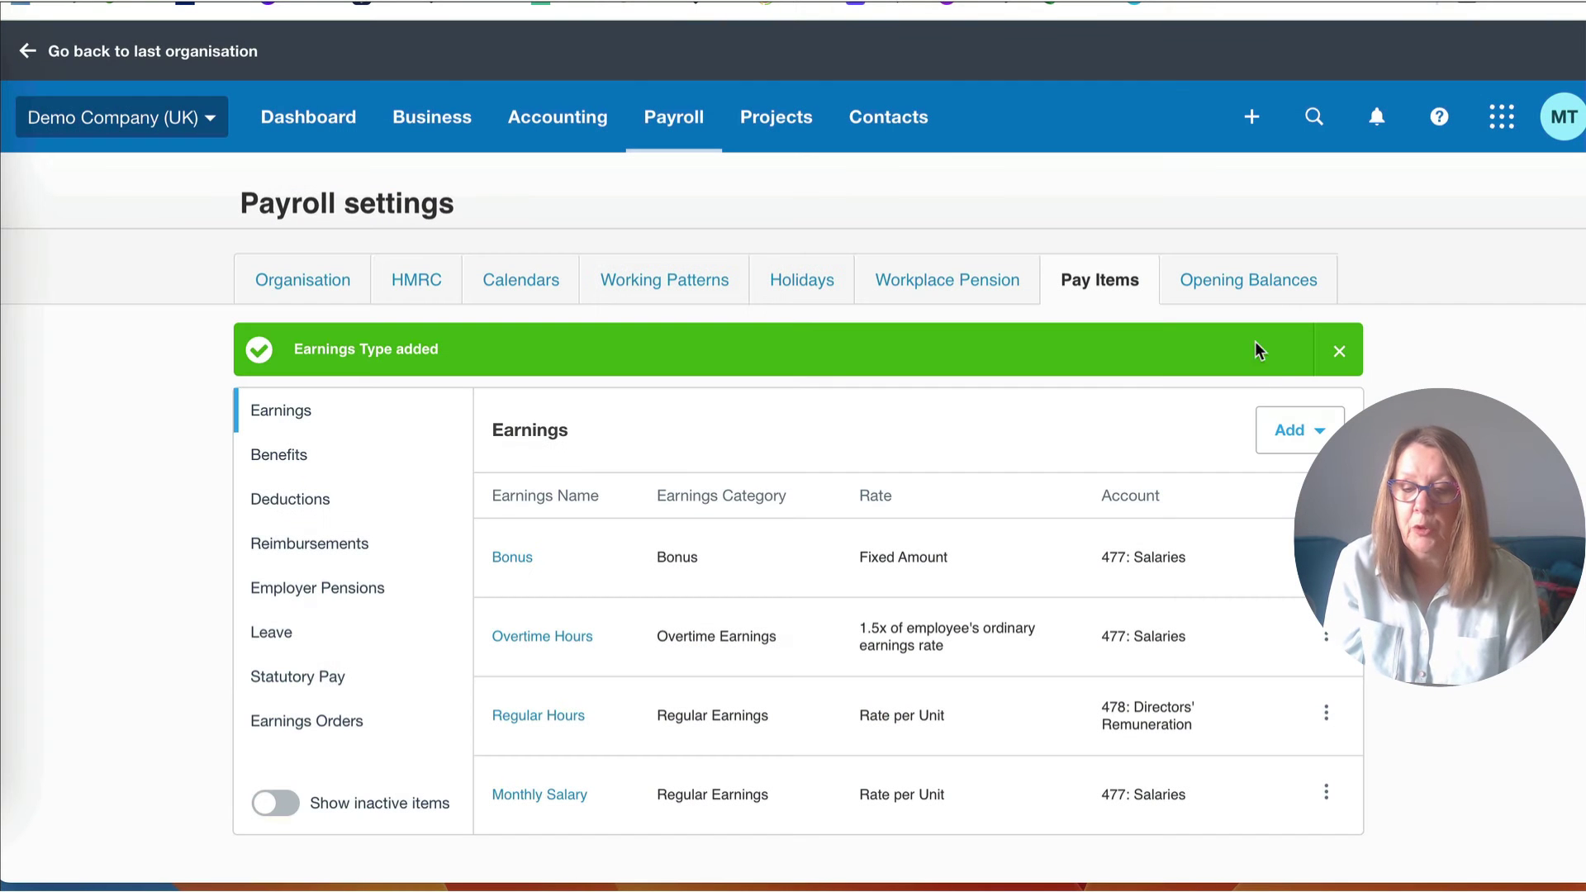
View the payroll opening balances and start adding a new employee individually
{"action": "left_click", "coordinate": [1276, 281]}
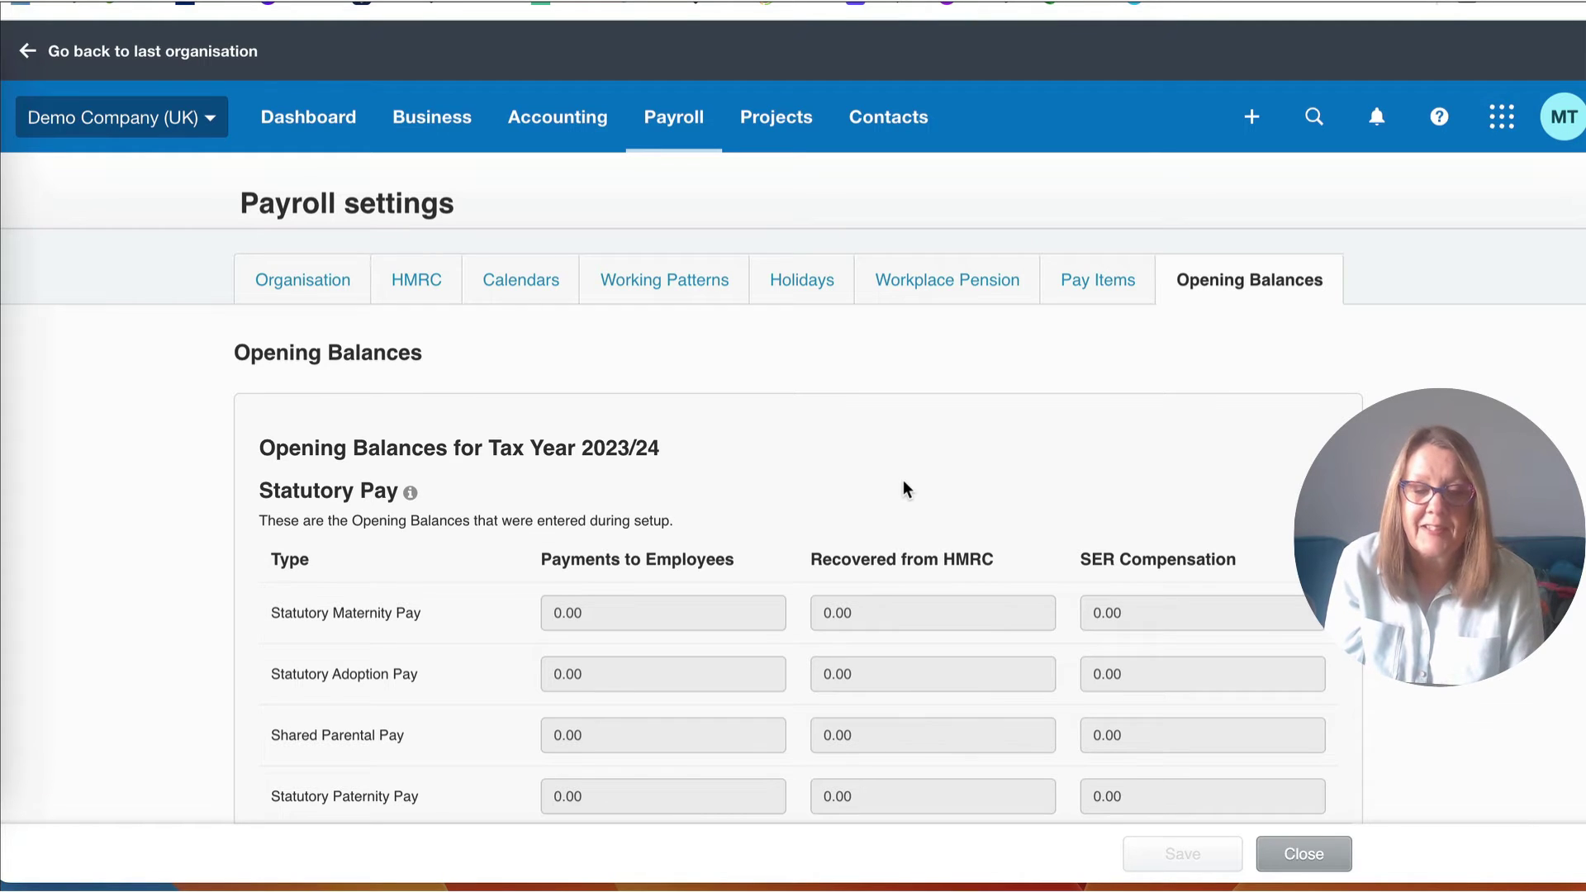
{"action": "left_click", "coordinate": [690, 128]}
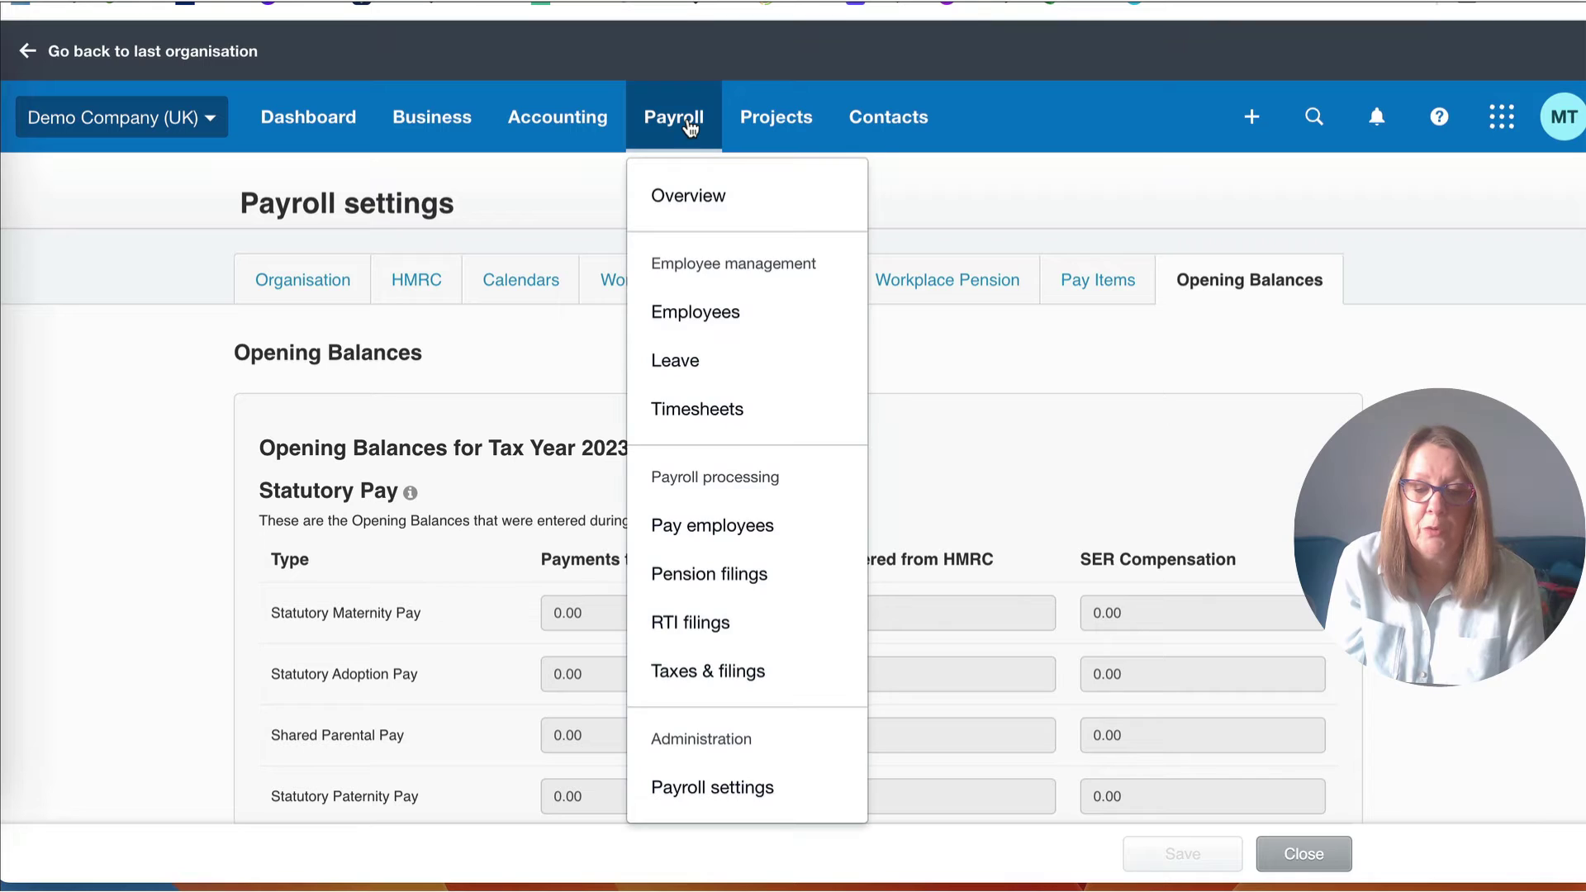
{"action": "left_click", "coordinate": [703, 314]}
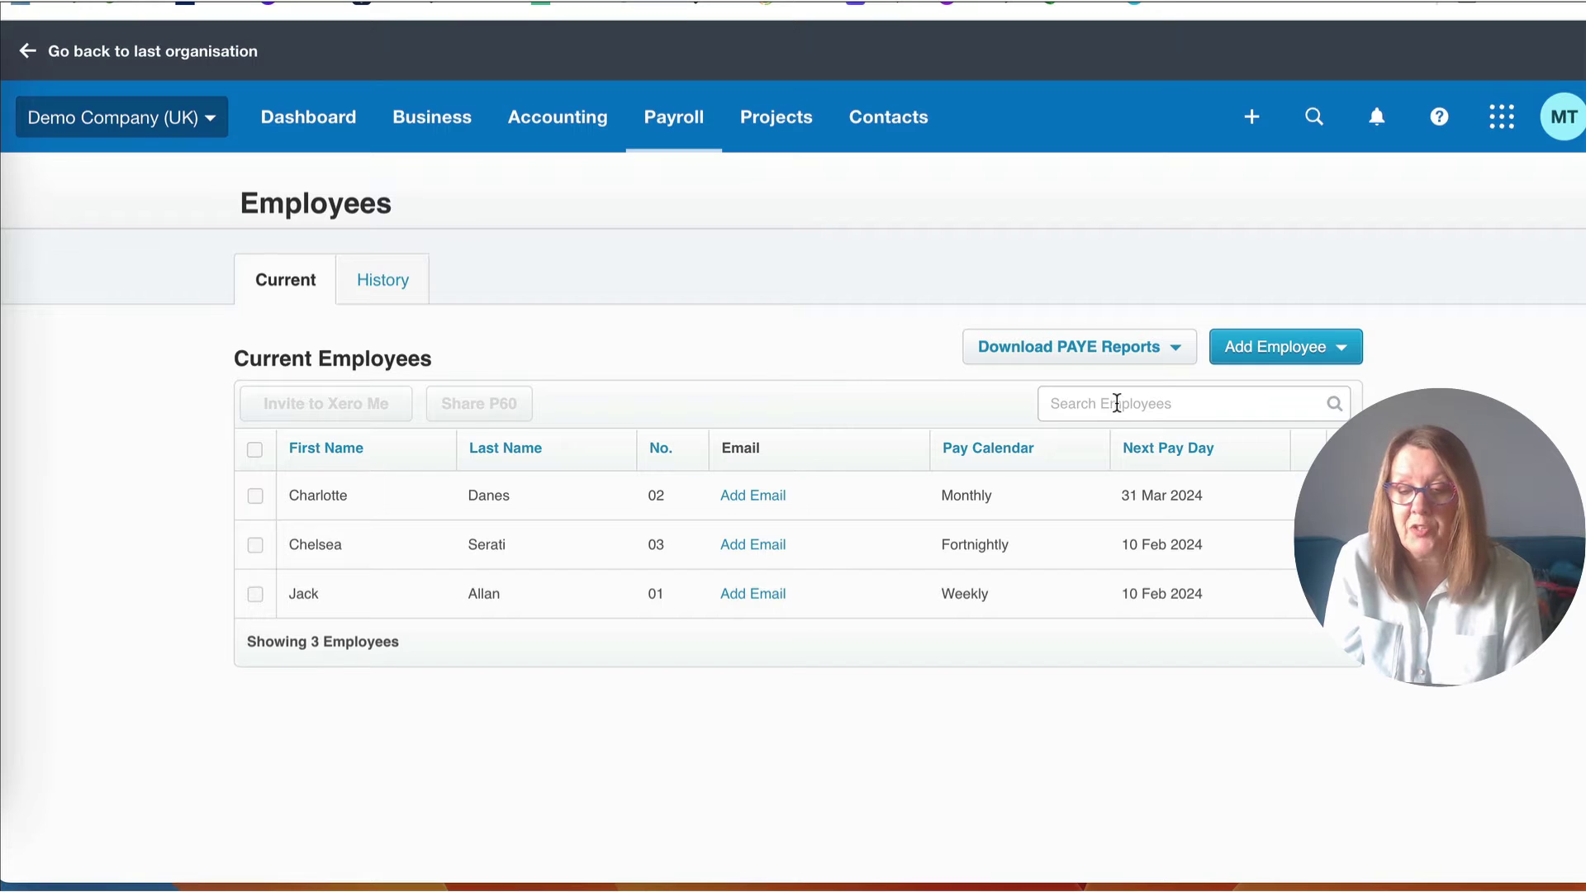
{"action": "left_click", "coordinate": [1283, 354]}
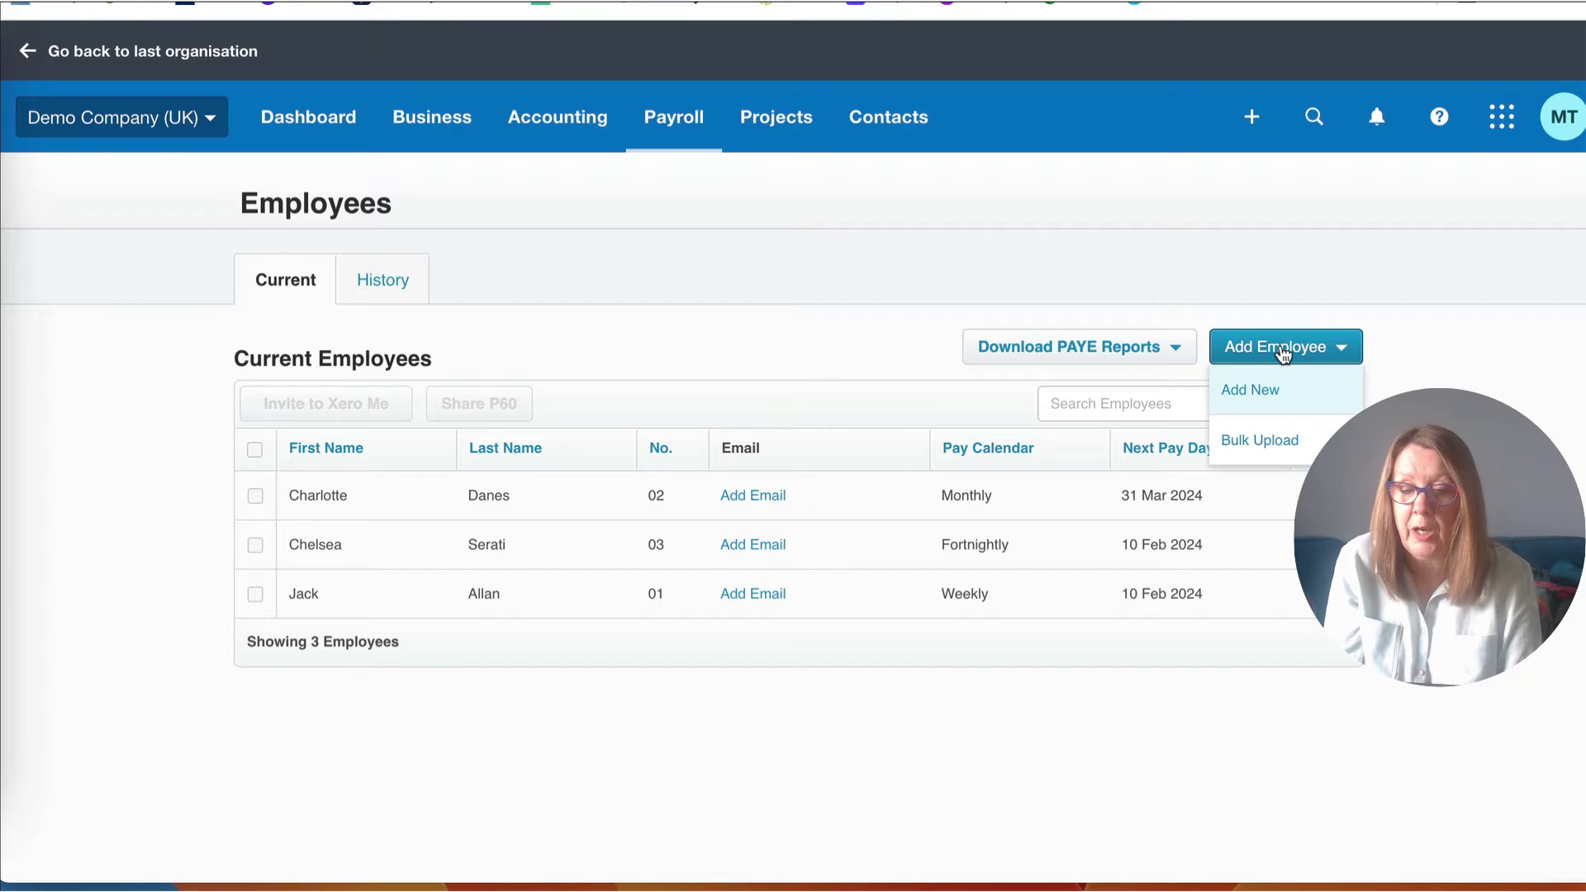
{"action": "left_click", "coordinate": [1274, 390]}
Enter the title Mr, the employee's first and last name and date of birth, and set the gender to Male
{"action": "left_click", "coordinate": [473, 217]}
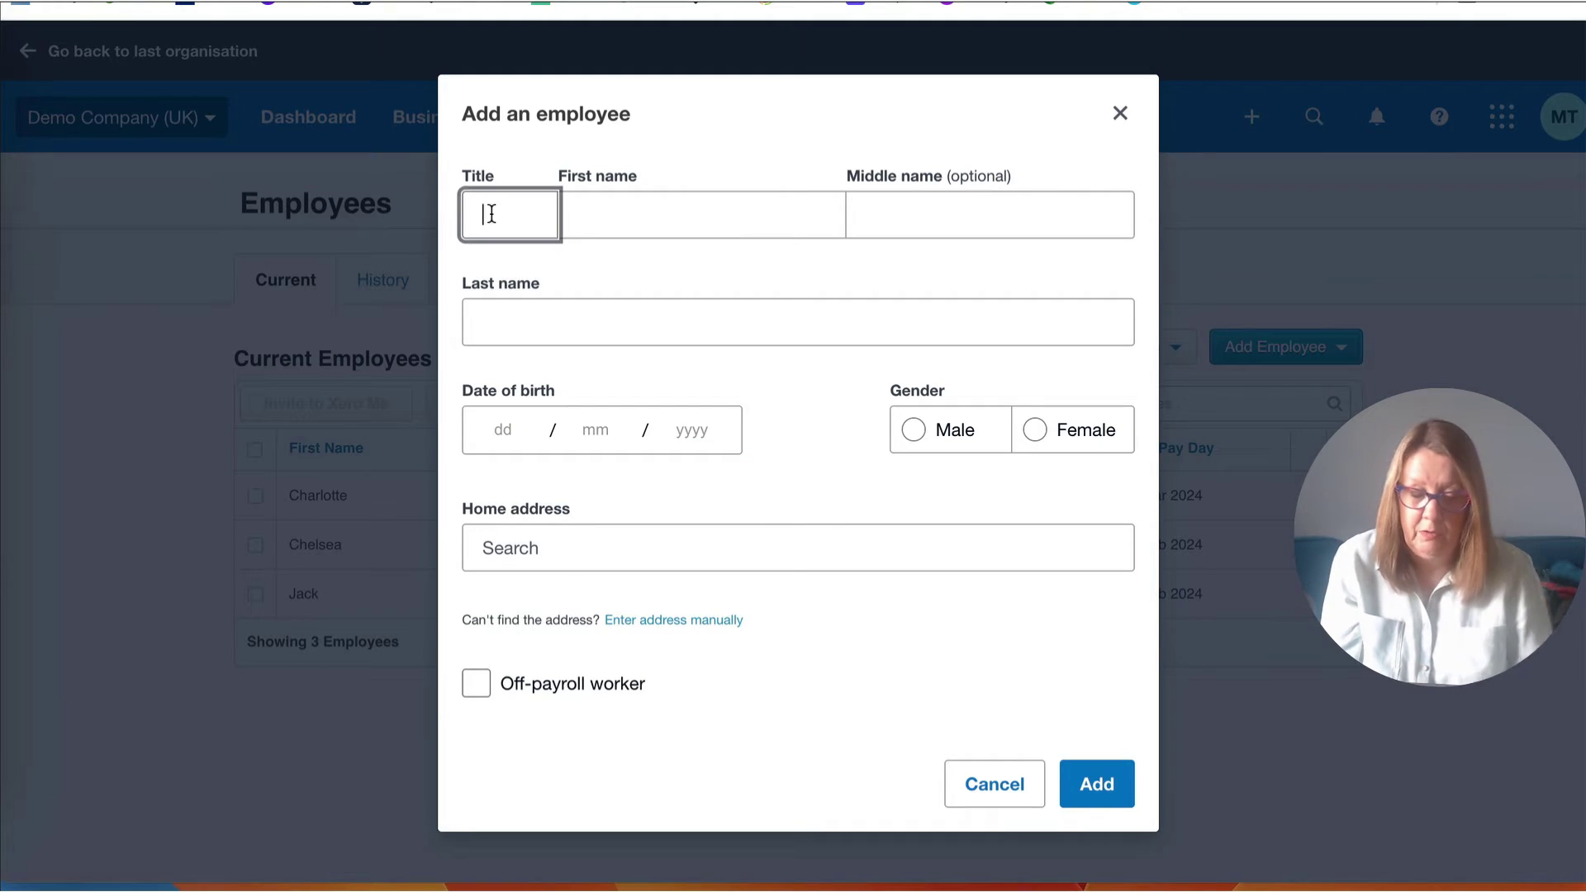
{"action": "type", "text": "Mr"}
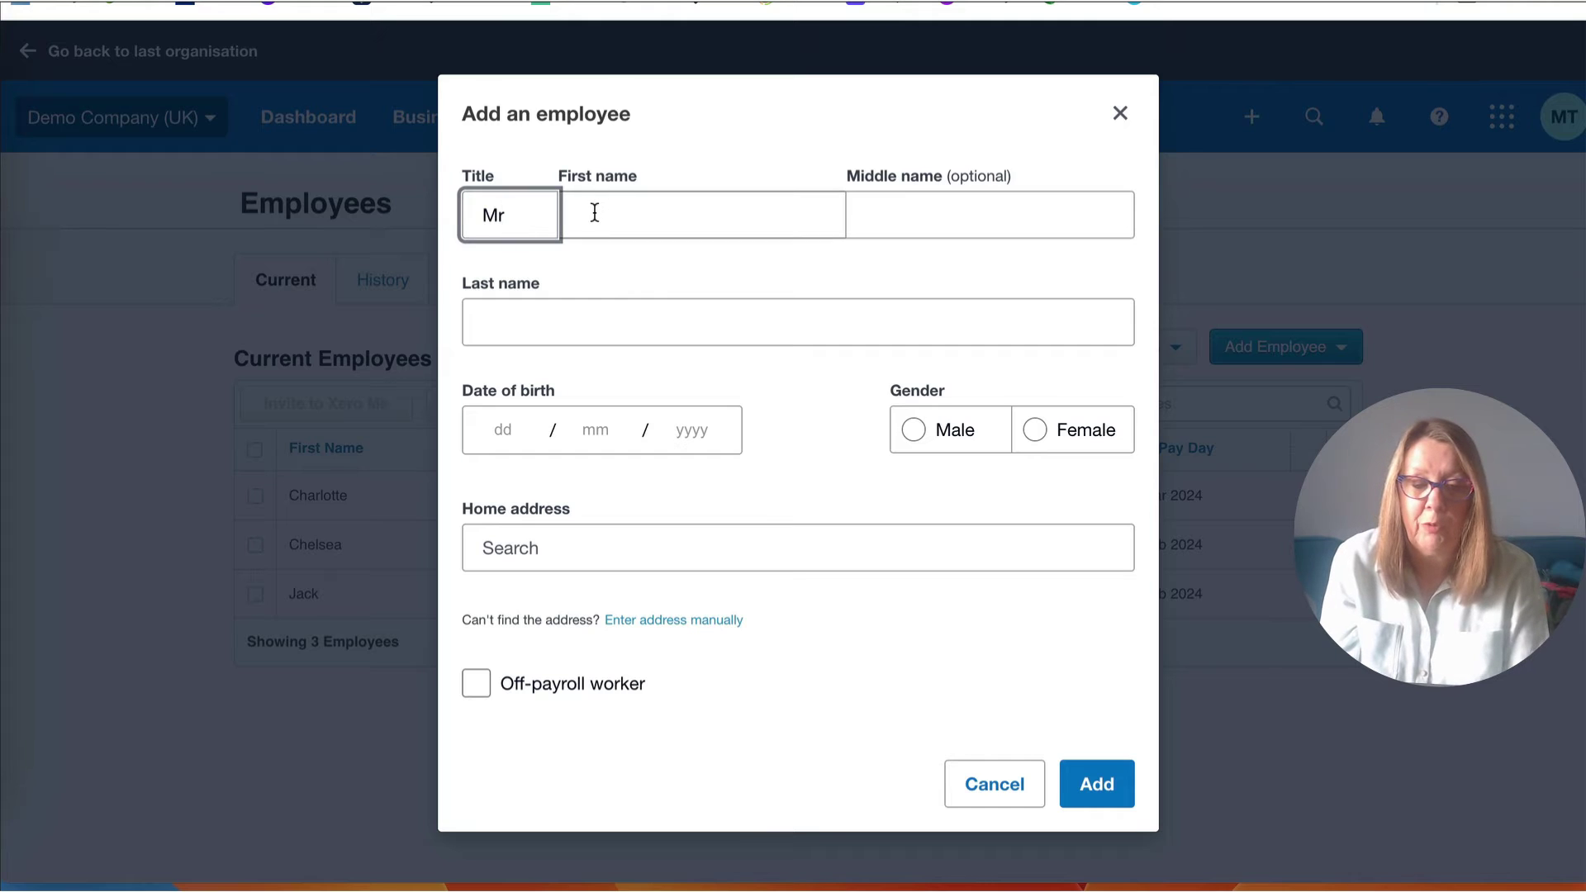
{"action": "left_click", "coordinate": [594, 213]}
{"action": "type", "text": "James"}
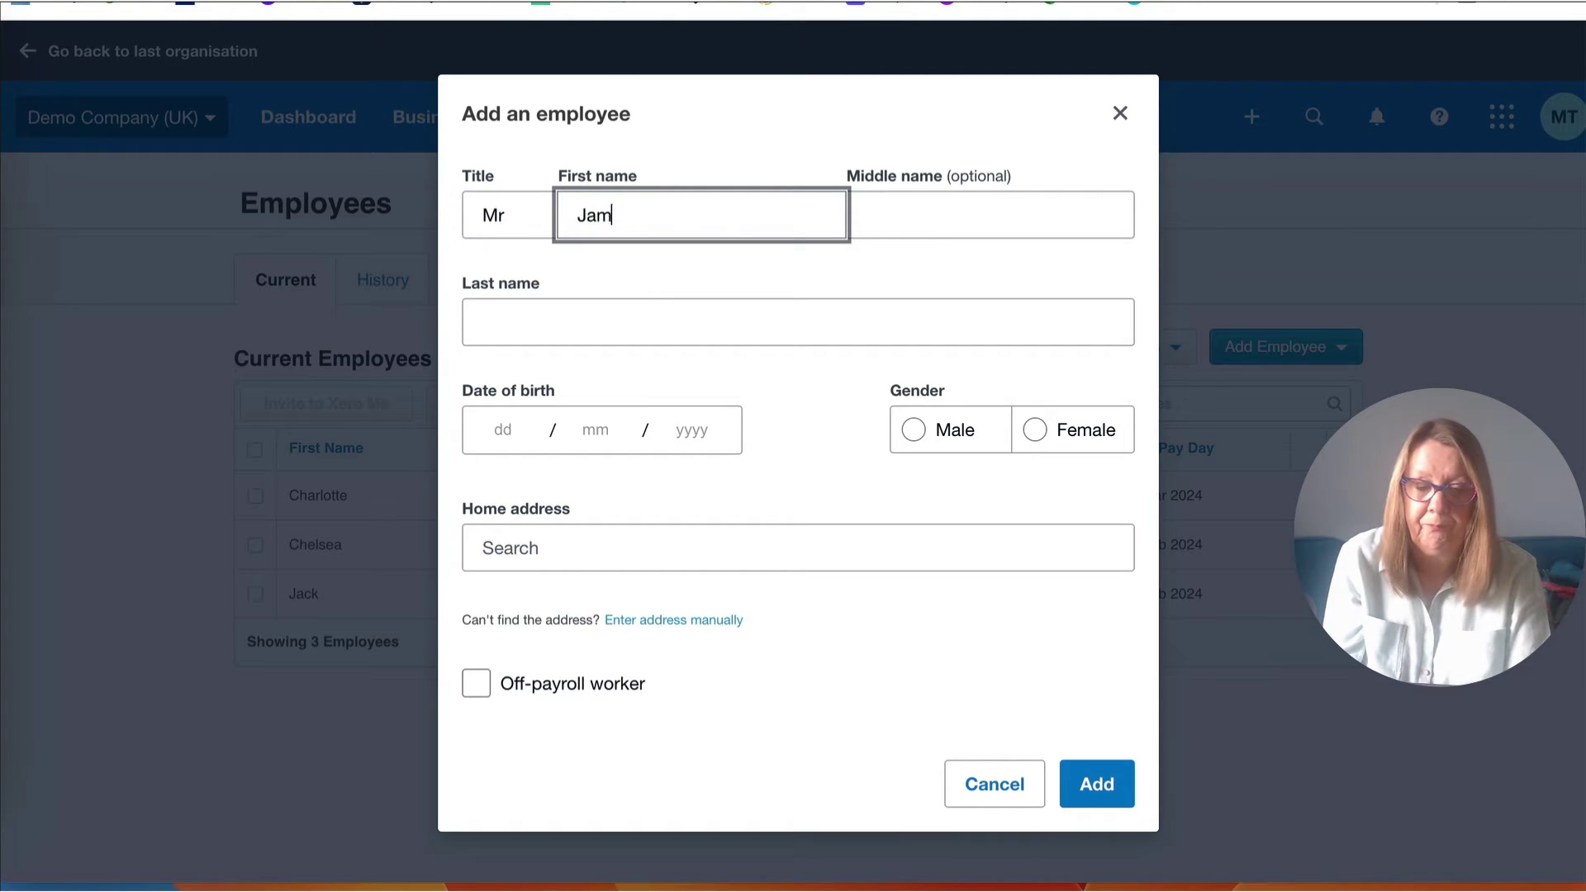
{"action": "left_click", "coordinate": [561, 327]}
{"action": "type", "text": "Will"}
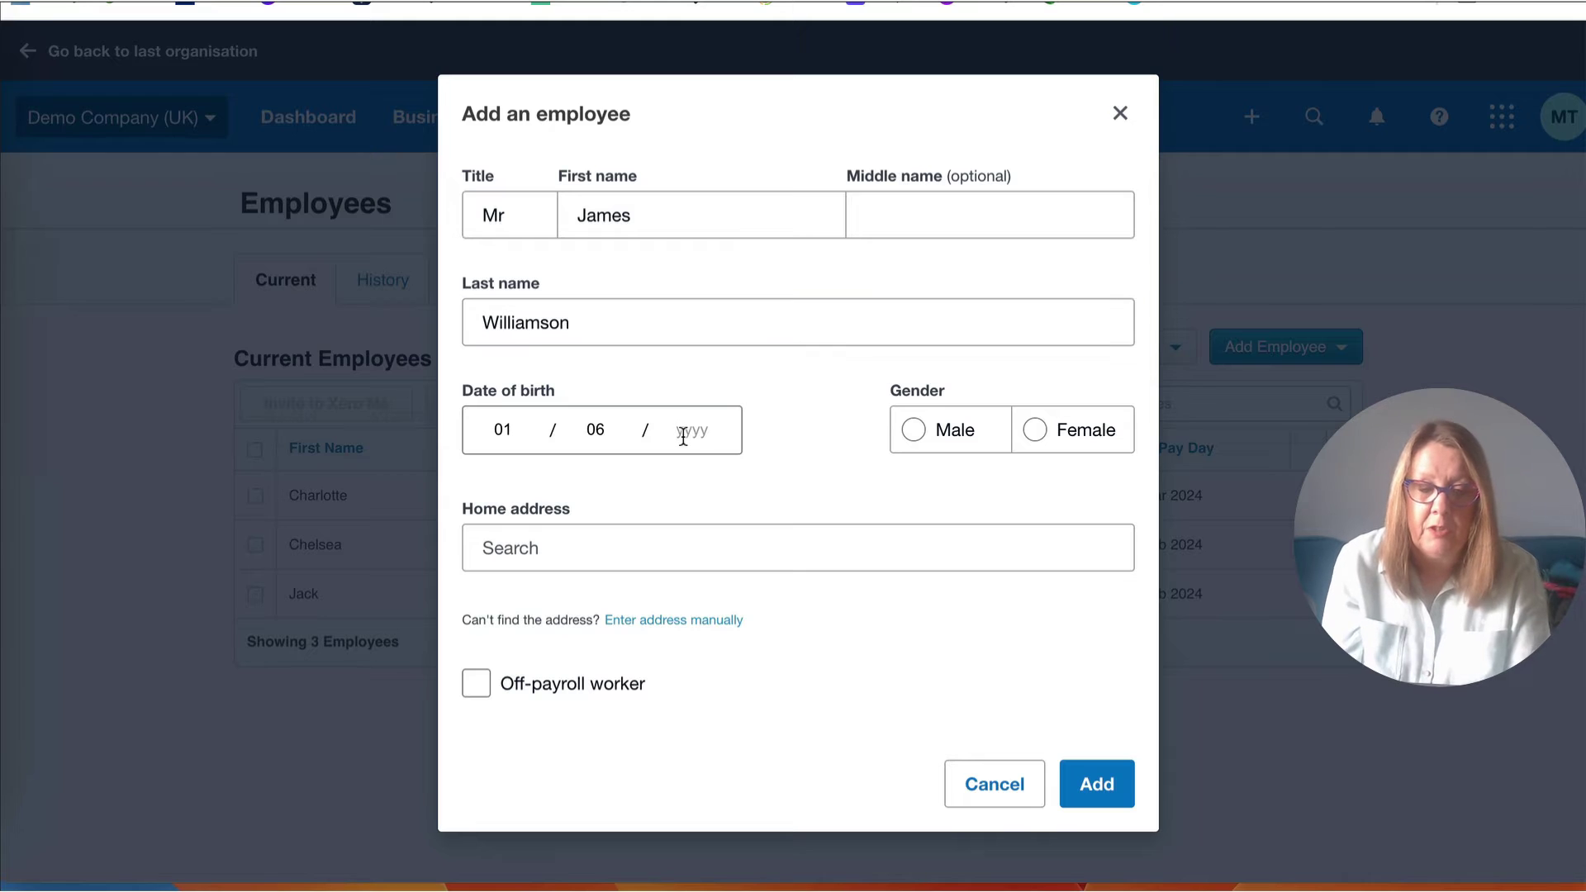
{"action": "type", "text": "1980"}
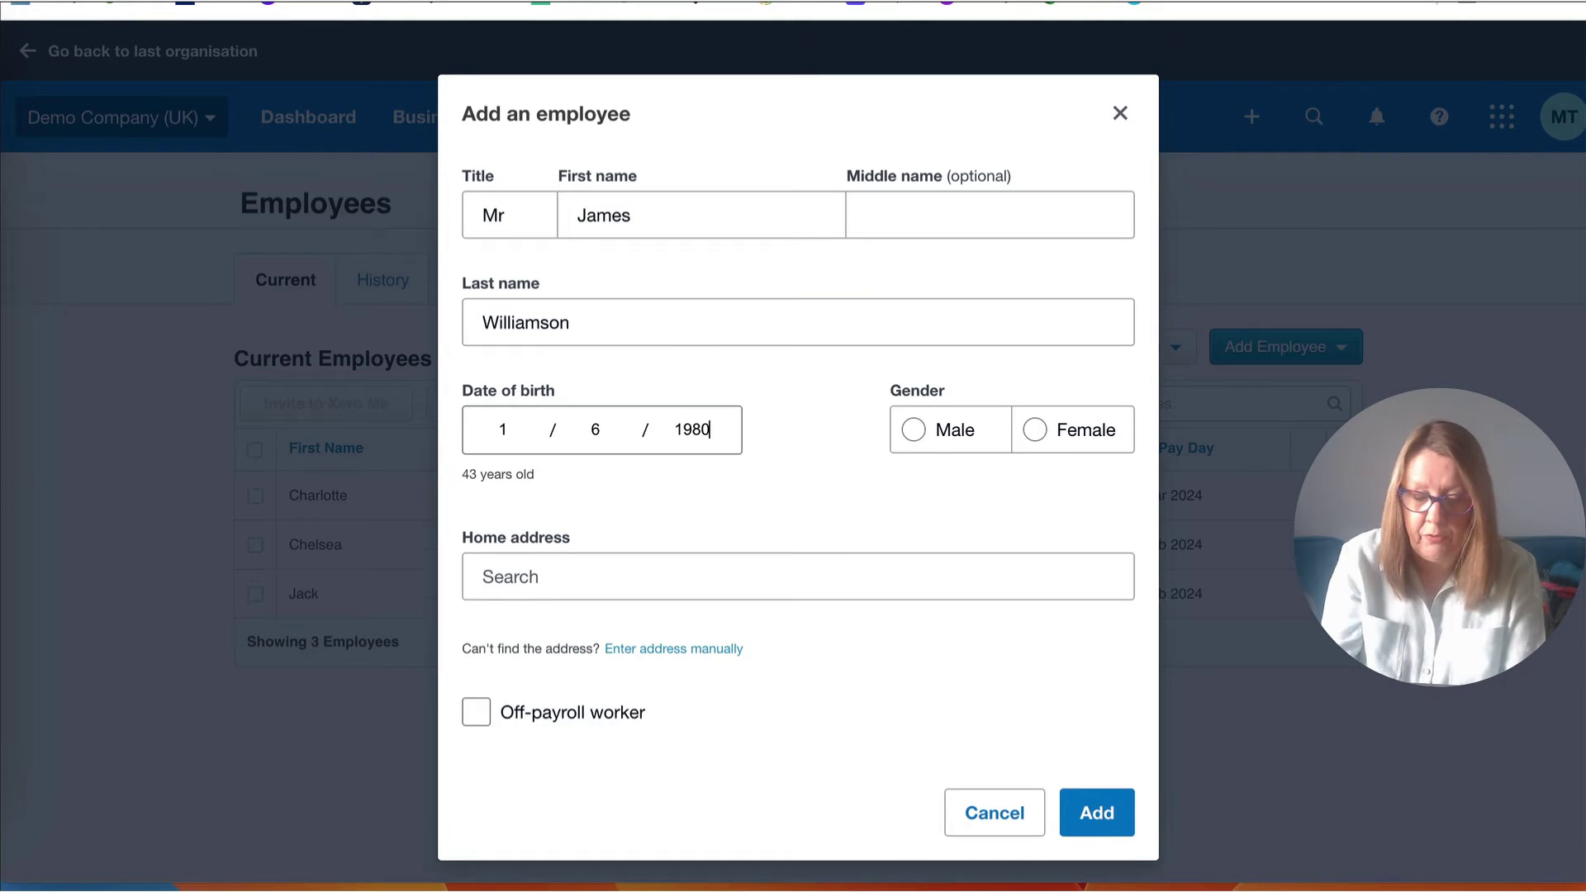
{"action": "left_click", "coordinate": [915, 430]}
Search for the employee's home address, switch to entering it manually, and try to add the employee
{"action": "left_click", "coordinate": [577, 576]}
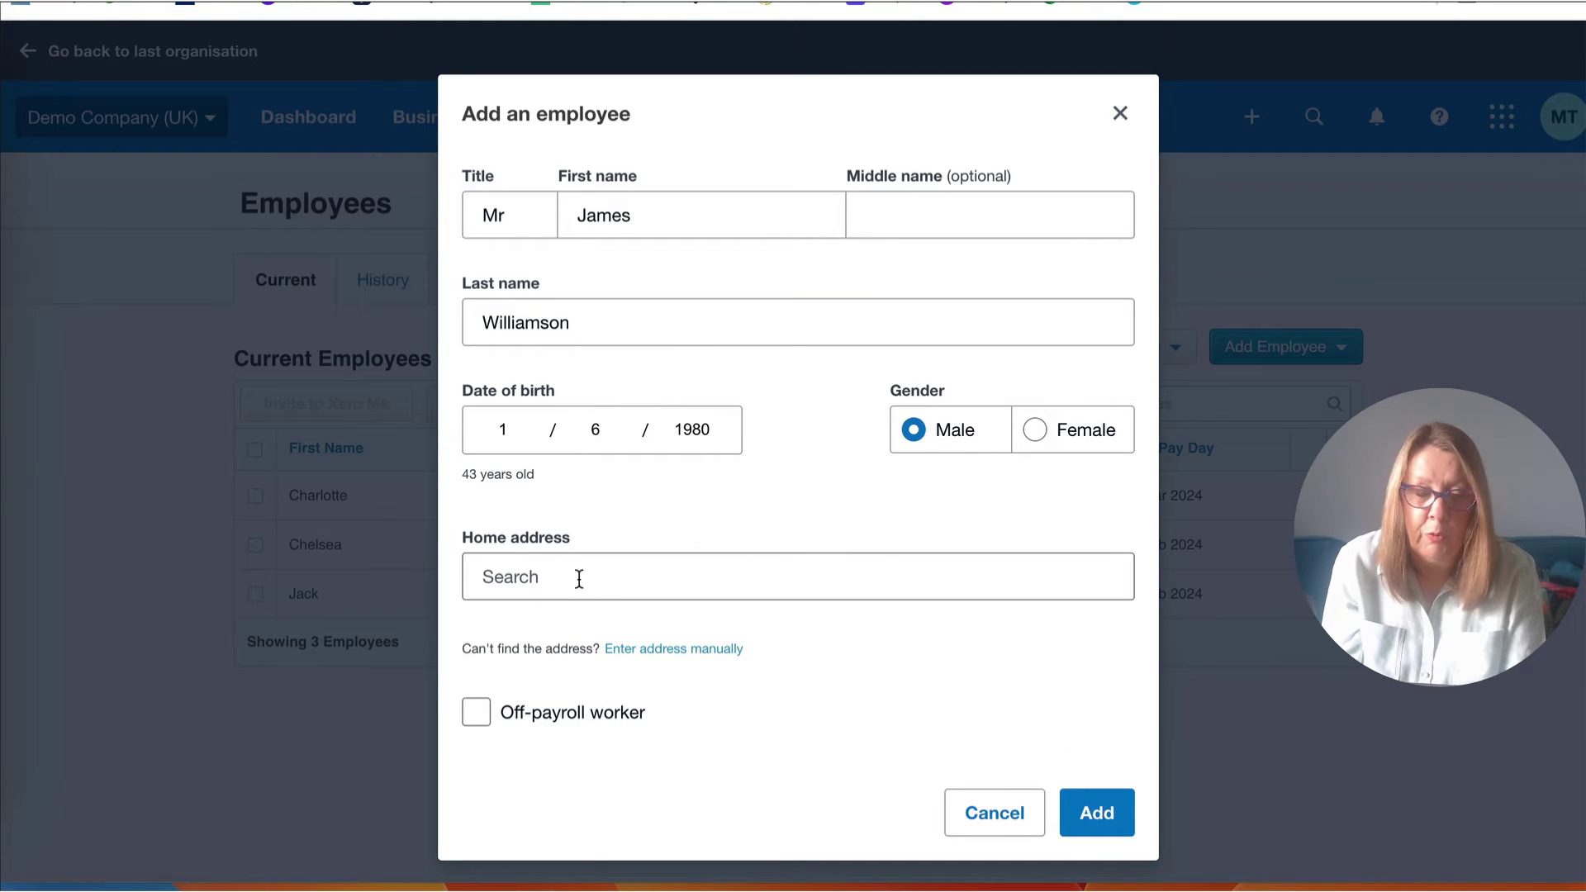
{"action": "type", "text": "55 Main Street, Xeroville"}
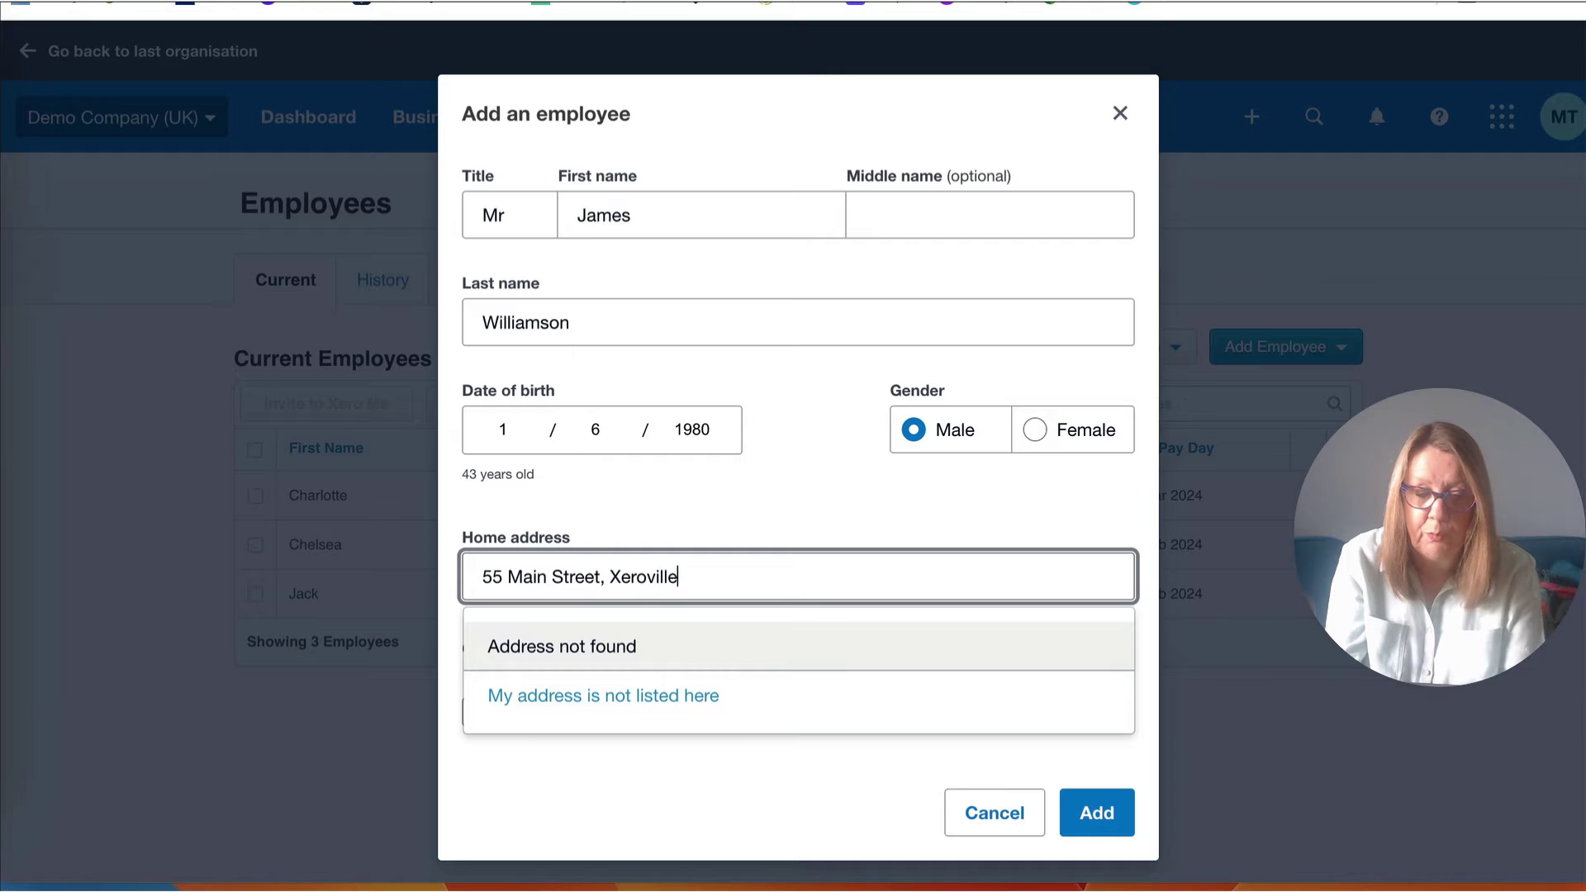
{"action": "left_click", "coordinate": [644, 698]}
{"action": "scroll", "coordinate": [752, 616], "scroll_direction": "down", "scroll_amount": 3}
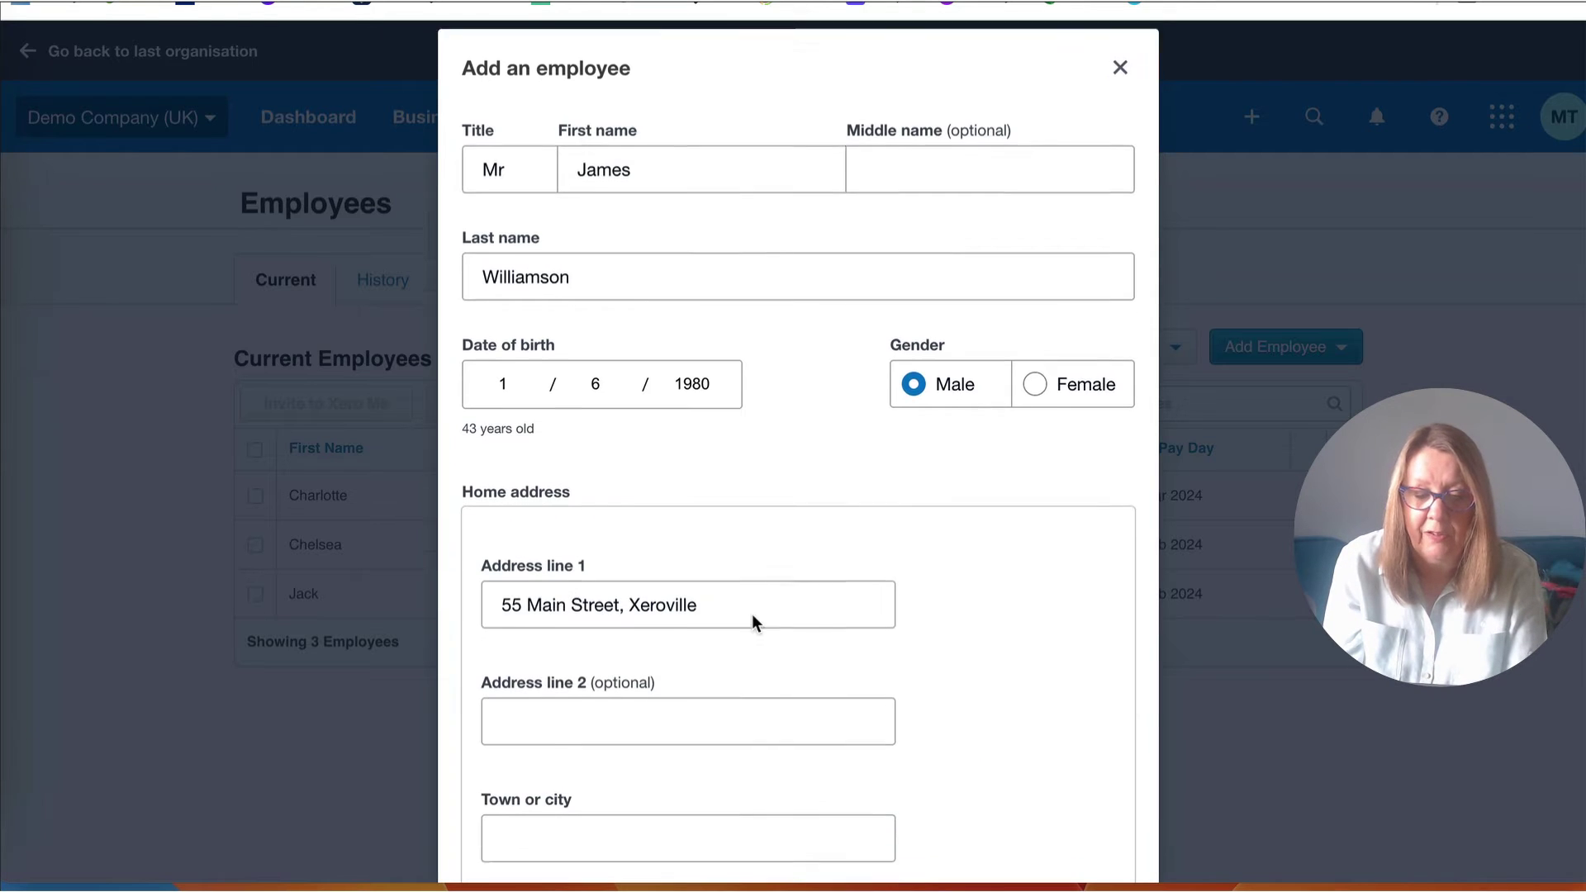
{"action": "scroll", "coordinate": [751, 613], "scroll_direction": "down", "scroll_amount": 4}
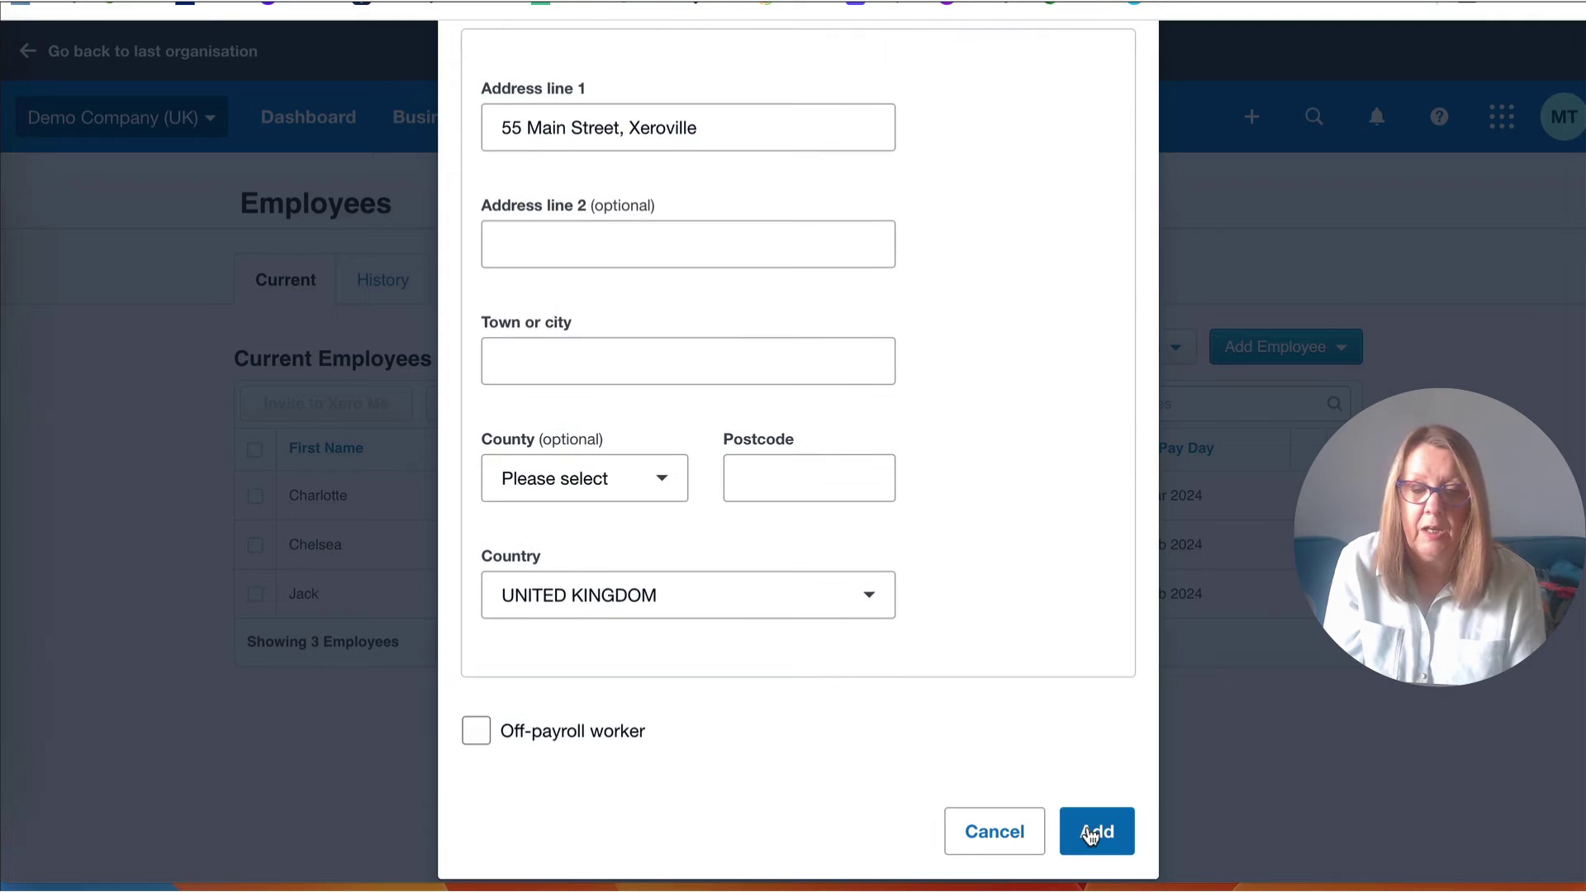
{"action": "left_click", "coordinate": [1090, 836]}
Remove the town from address line 1 so only the street address remains, and enter the town in the Town or city field
{"action": "left_click", "coordinate": [549, 368]}
{"action": "left_click", "coordinate": [728, 133]}
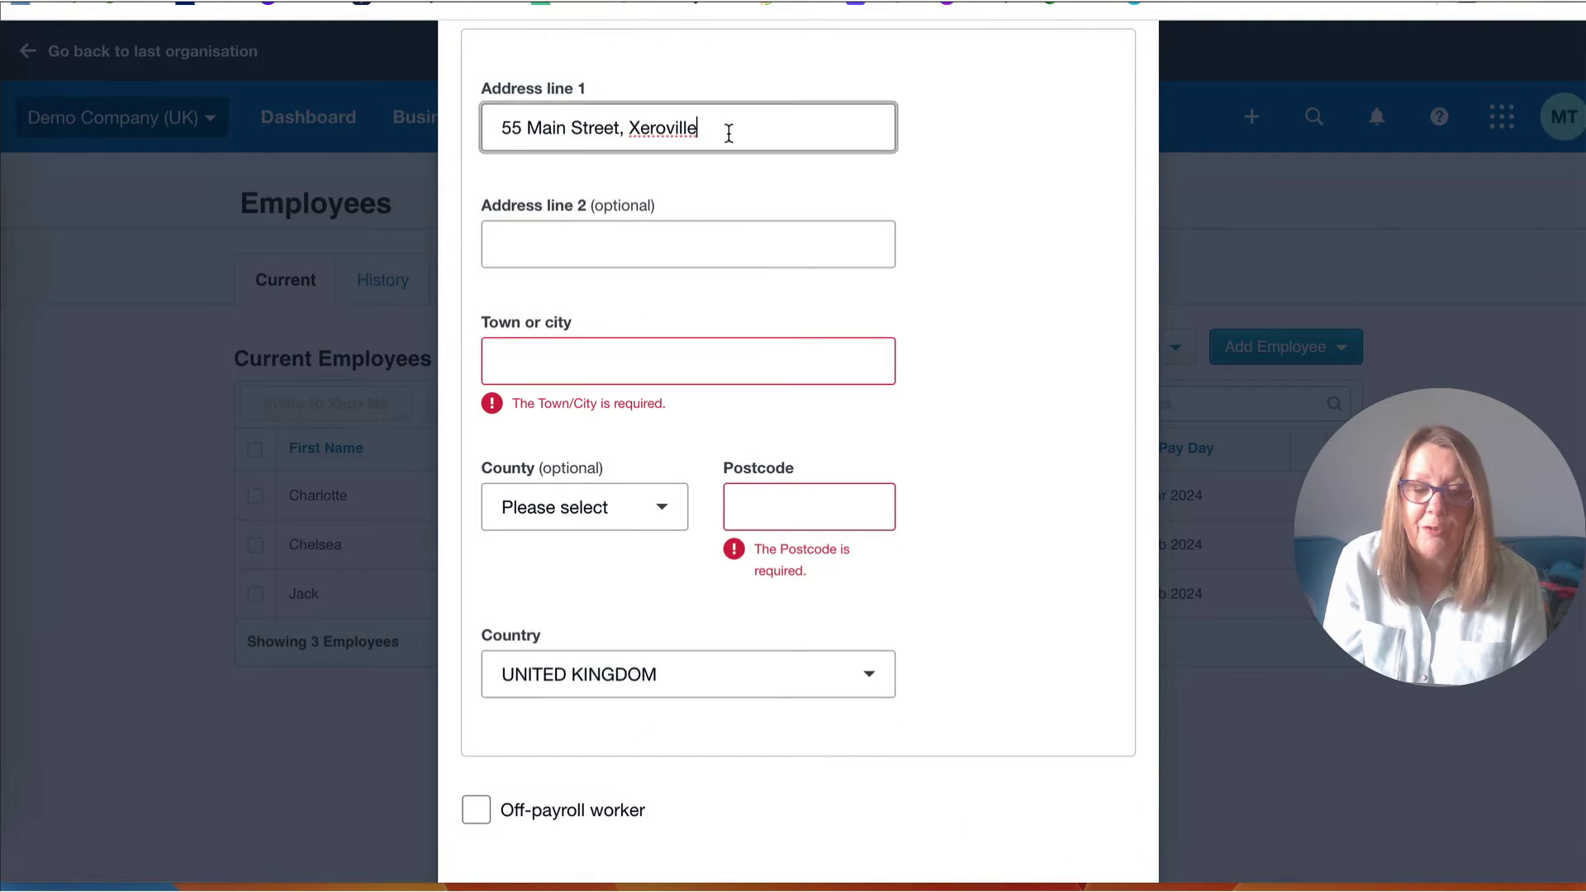
{"action": "key", "text": "BackSpace"}
{"action": "key", "text": "BackSpace"}
{"action": "key", "text": "BackSpace"}
{"action": "key", "text": "BackSpace"}
{"action": "key", "text": "BackSpace"}
{"action": "key", "text": "BackSpace"}
{"action": "key", "text": "BackSpace"}
{"action": "key", "text": "BackSpace"}
{"action": "key", "text": "BackSpace"}
{"action": "key", "text": "BackSpace"}
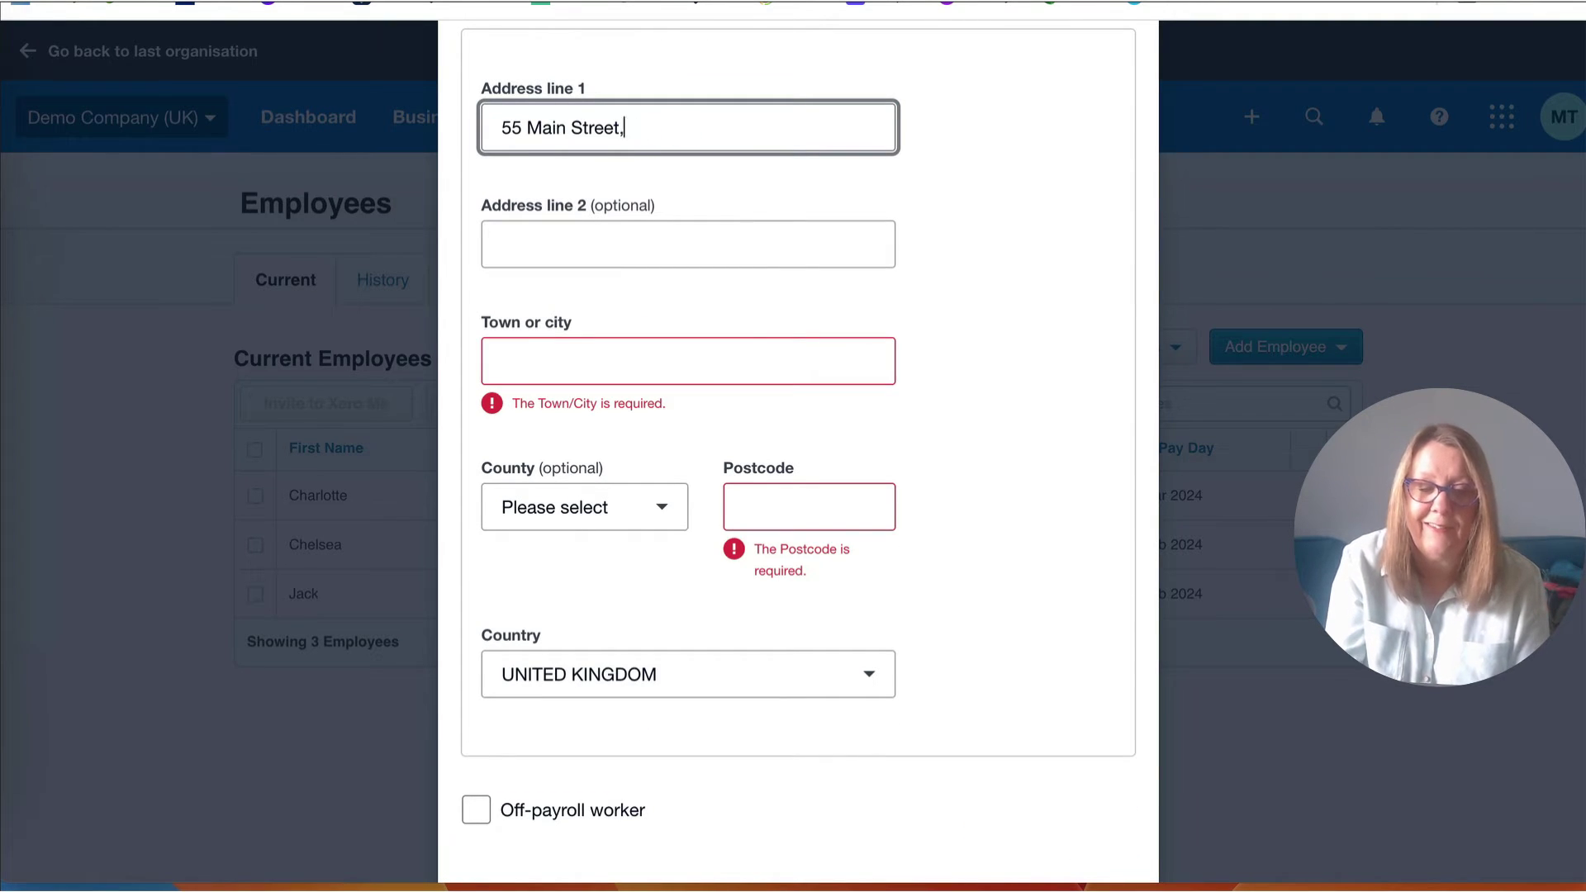
{"action": "key", "text": "BackSpace"}
{"action": "left_click", "coordinate": [507, 371]}
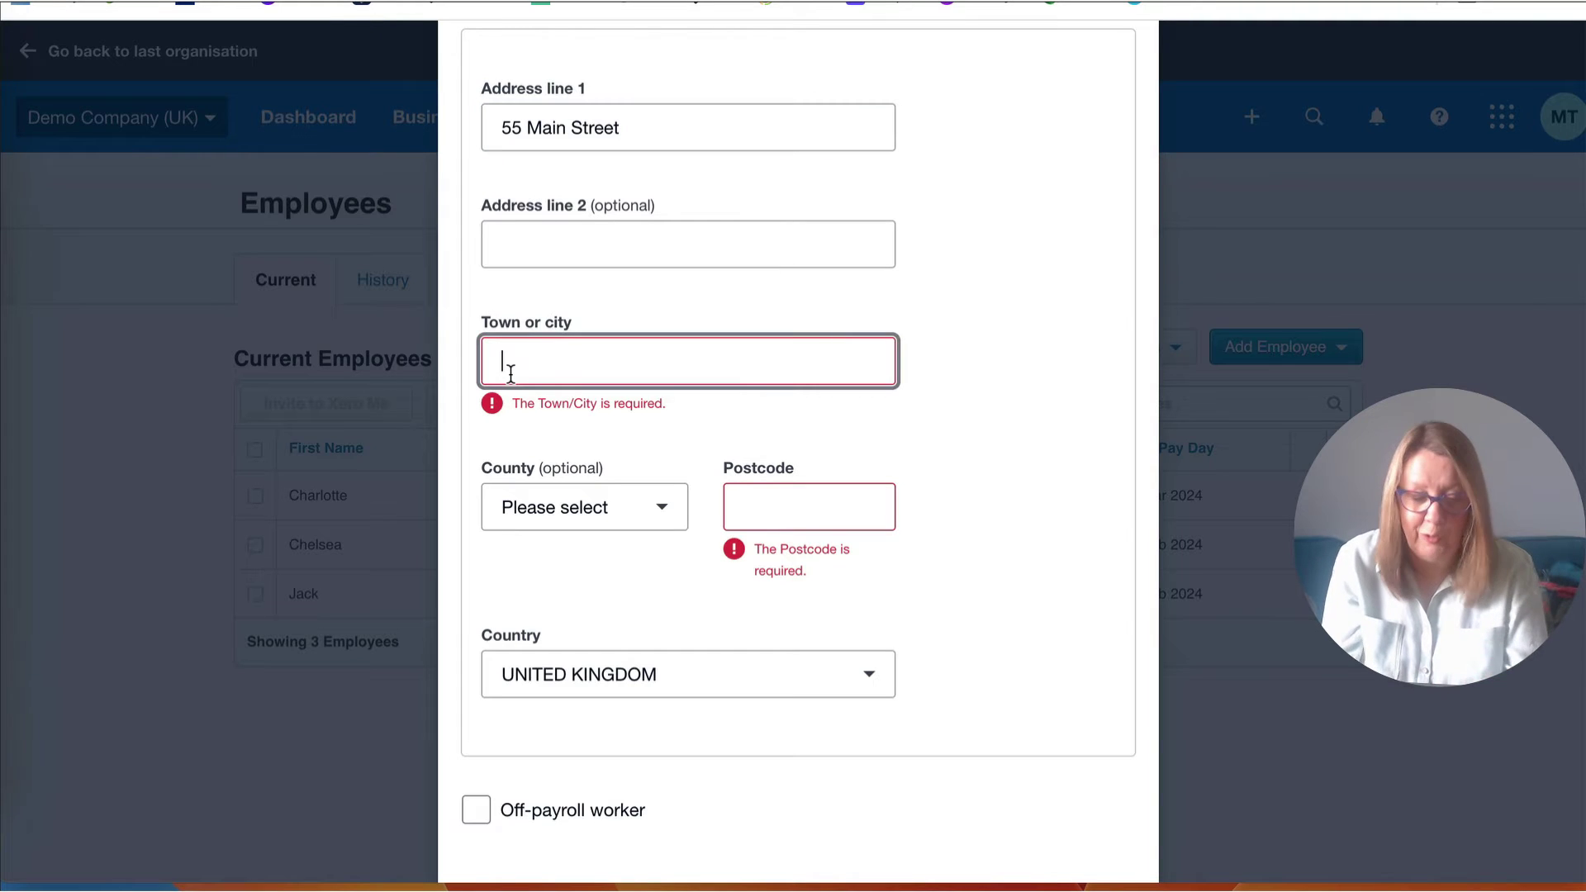
{"action": "type", "text": "Xerovill"}
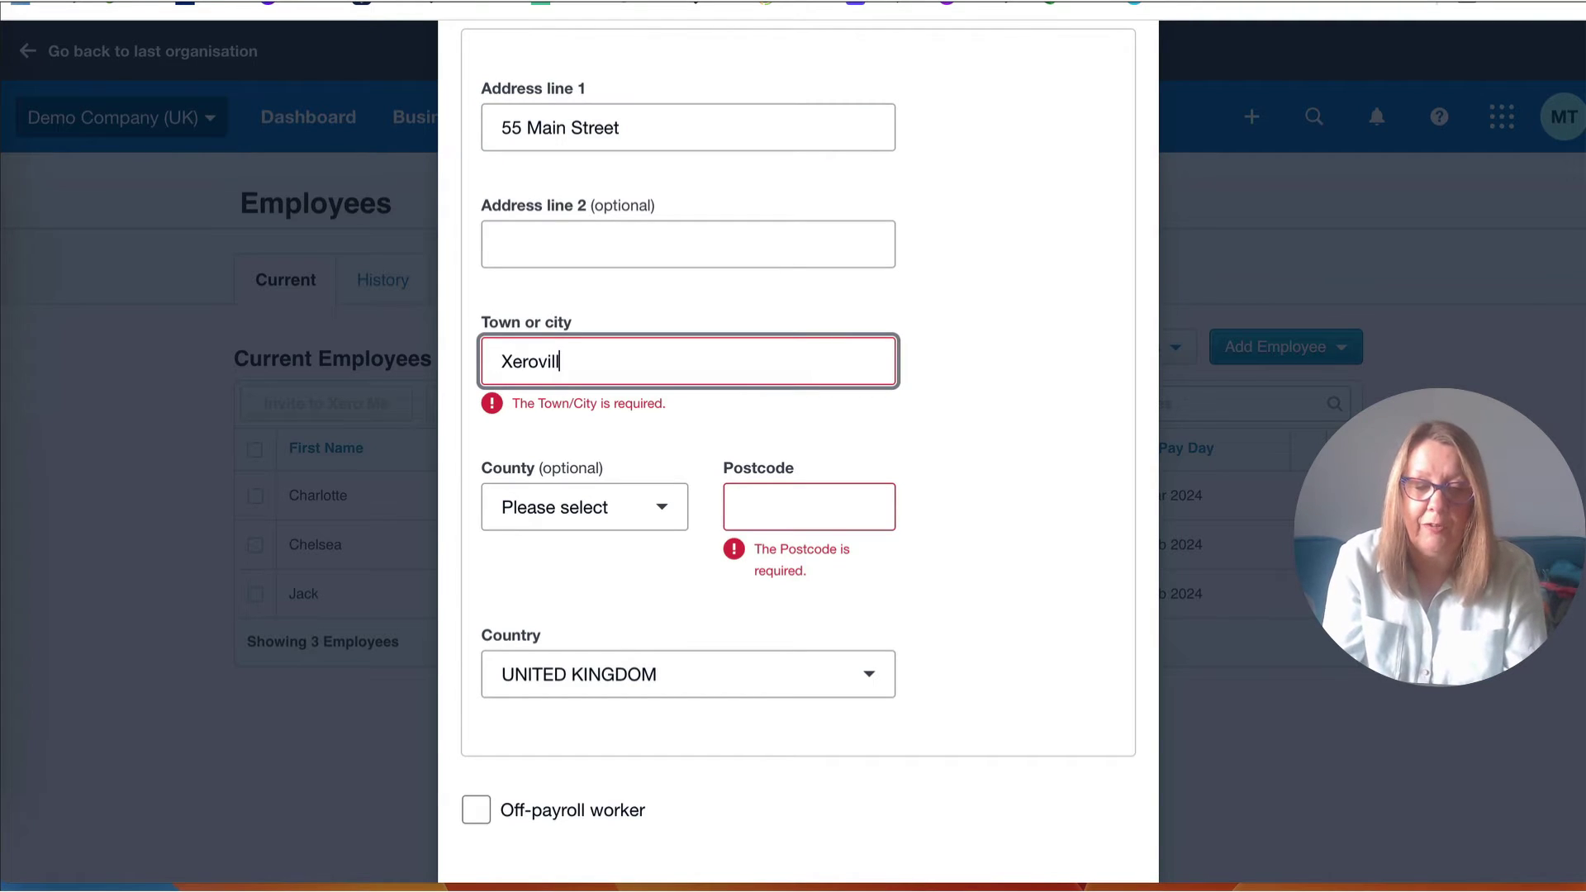
{"action": "type", "text": "e"}
Enter the employee's postcode and add the employee
{"action": "scroll", "coordinate": [954, 409], "scroll_direction": "down", "scroll_amount": 2}
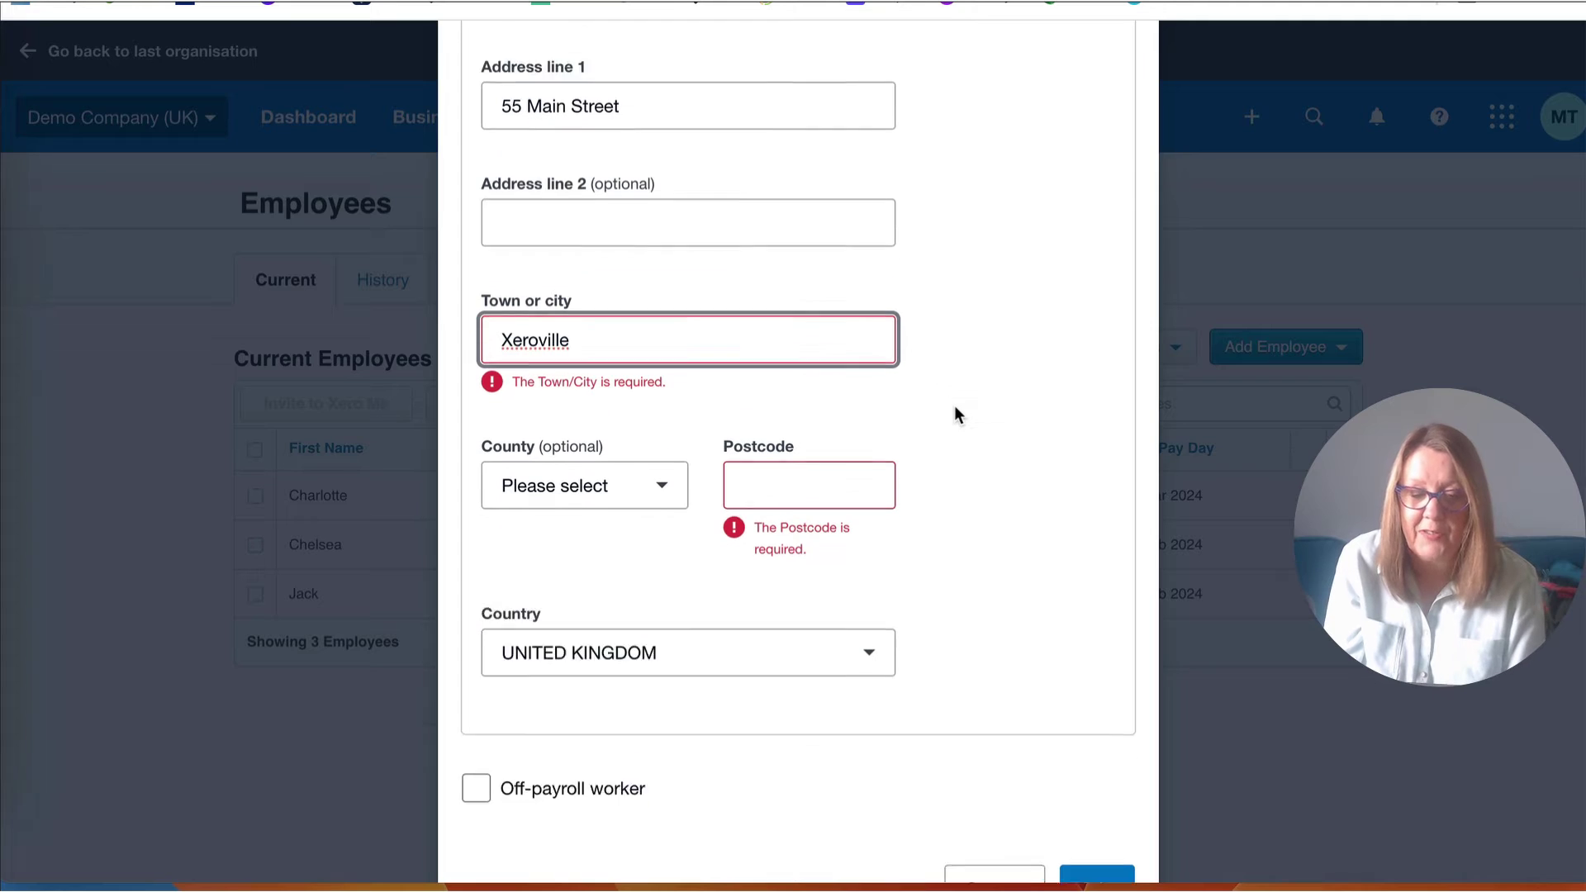
{"action": "left_click", "coordinate": [1089, 840]}
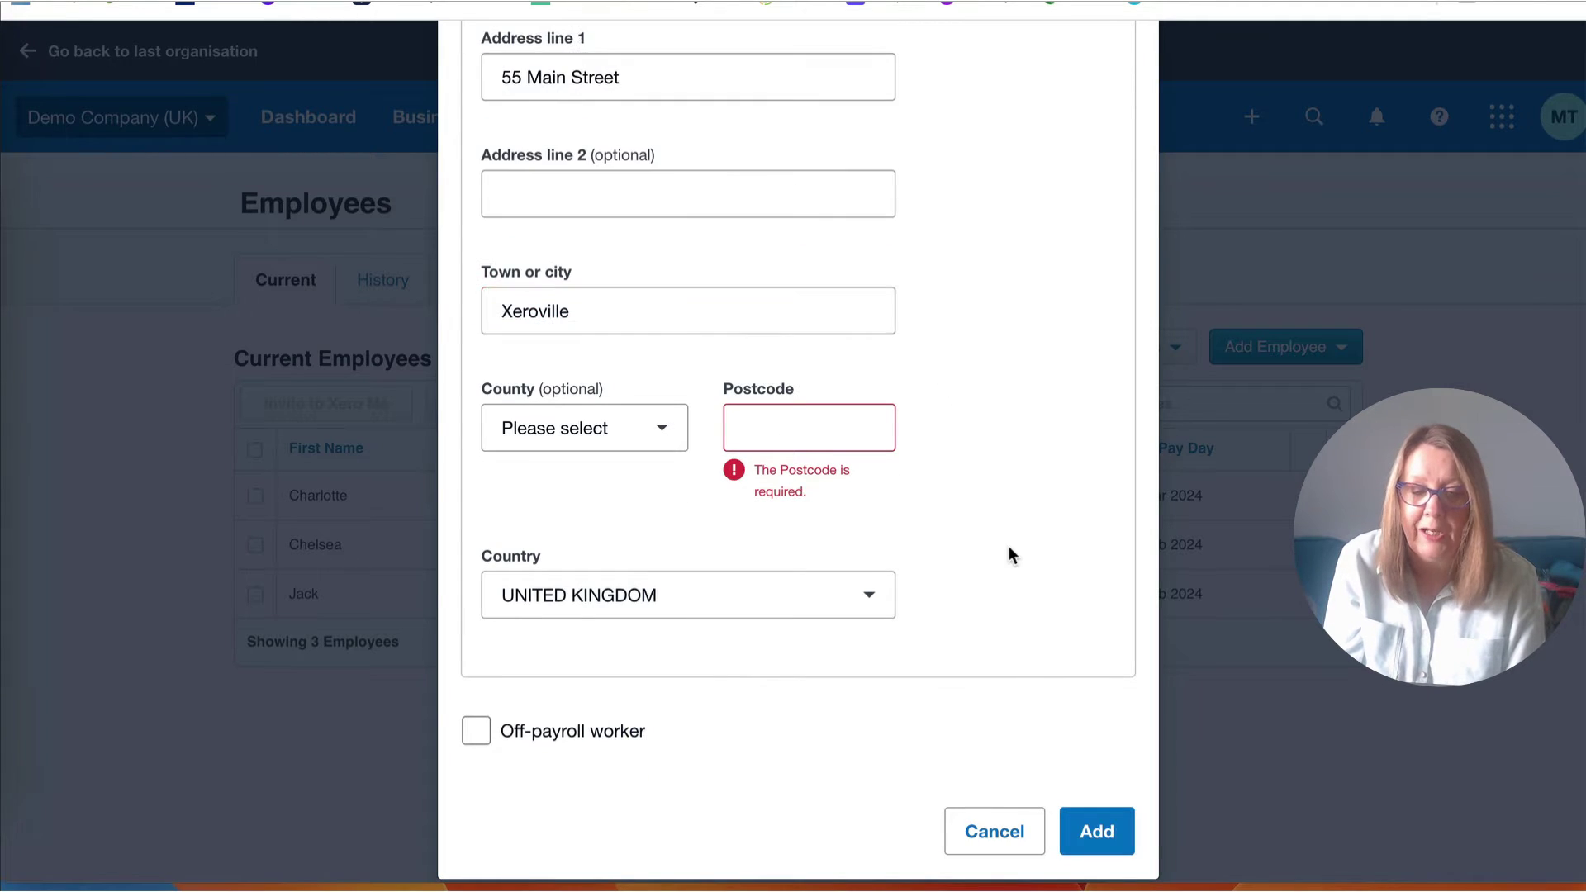
{"action": "left_click", "coordinate": [748, 438]}
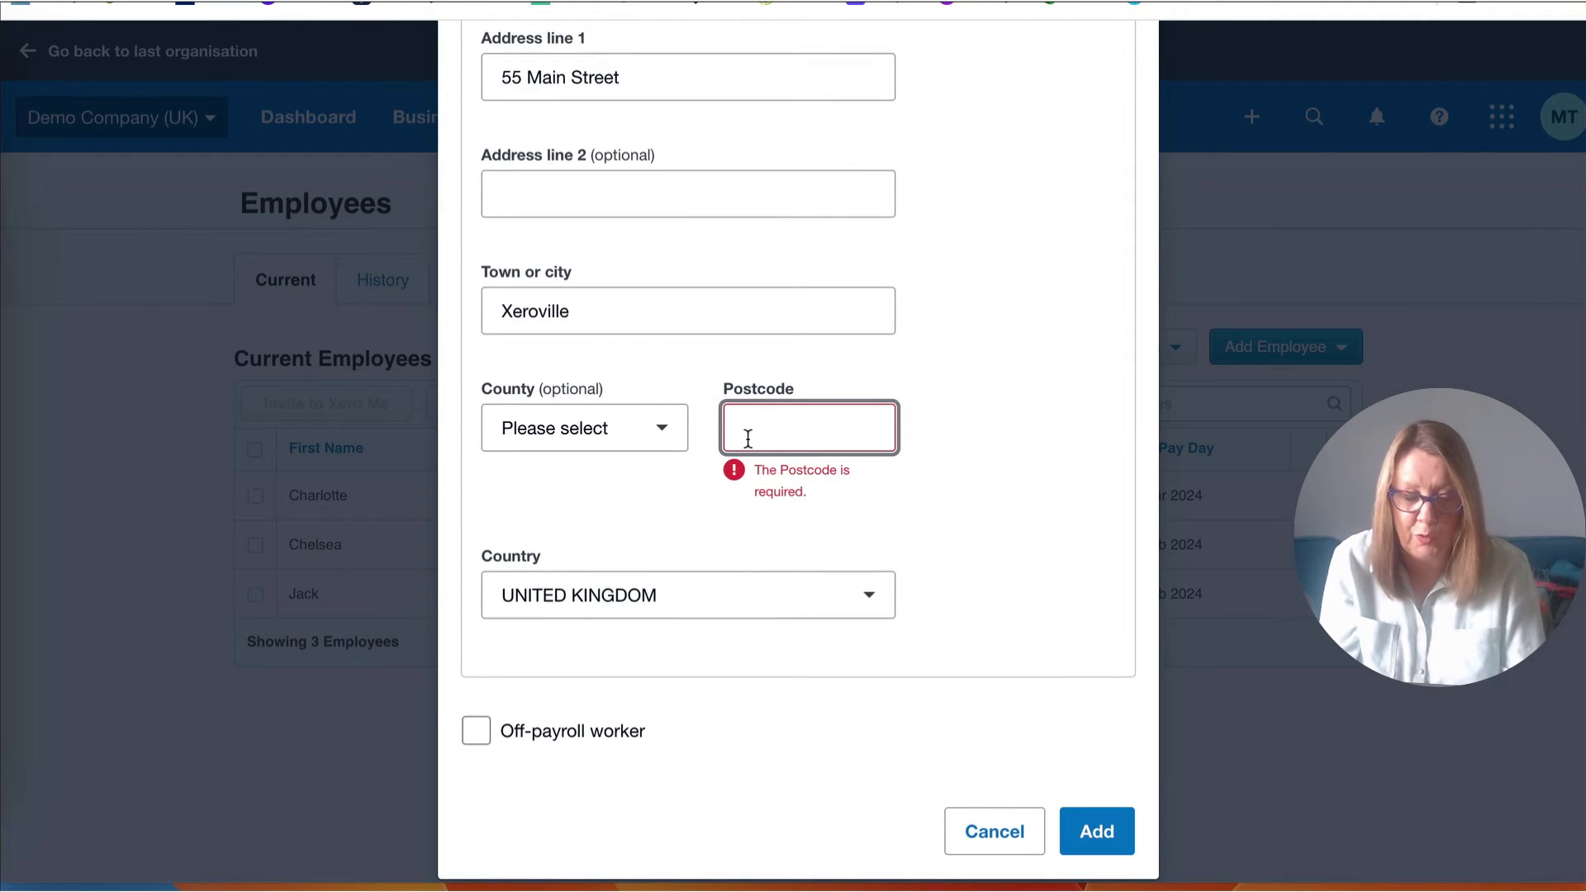
{"action": "type", "text": "XX23 3YY"}
{"action": "left_click", "coordinate": [1106, 833]}
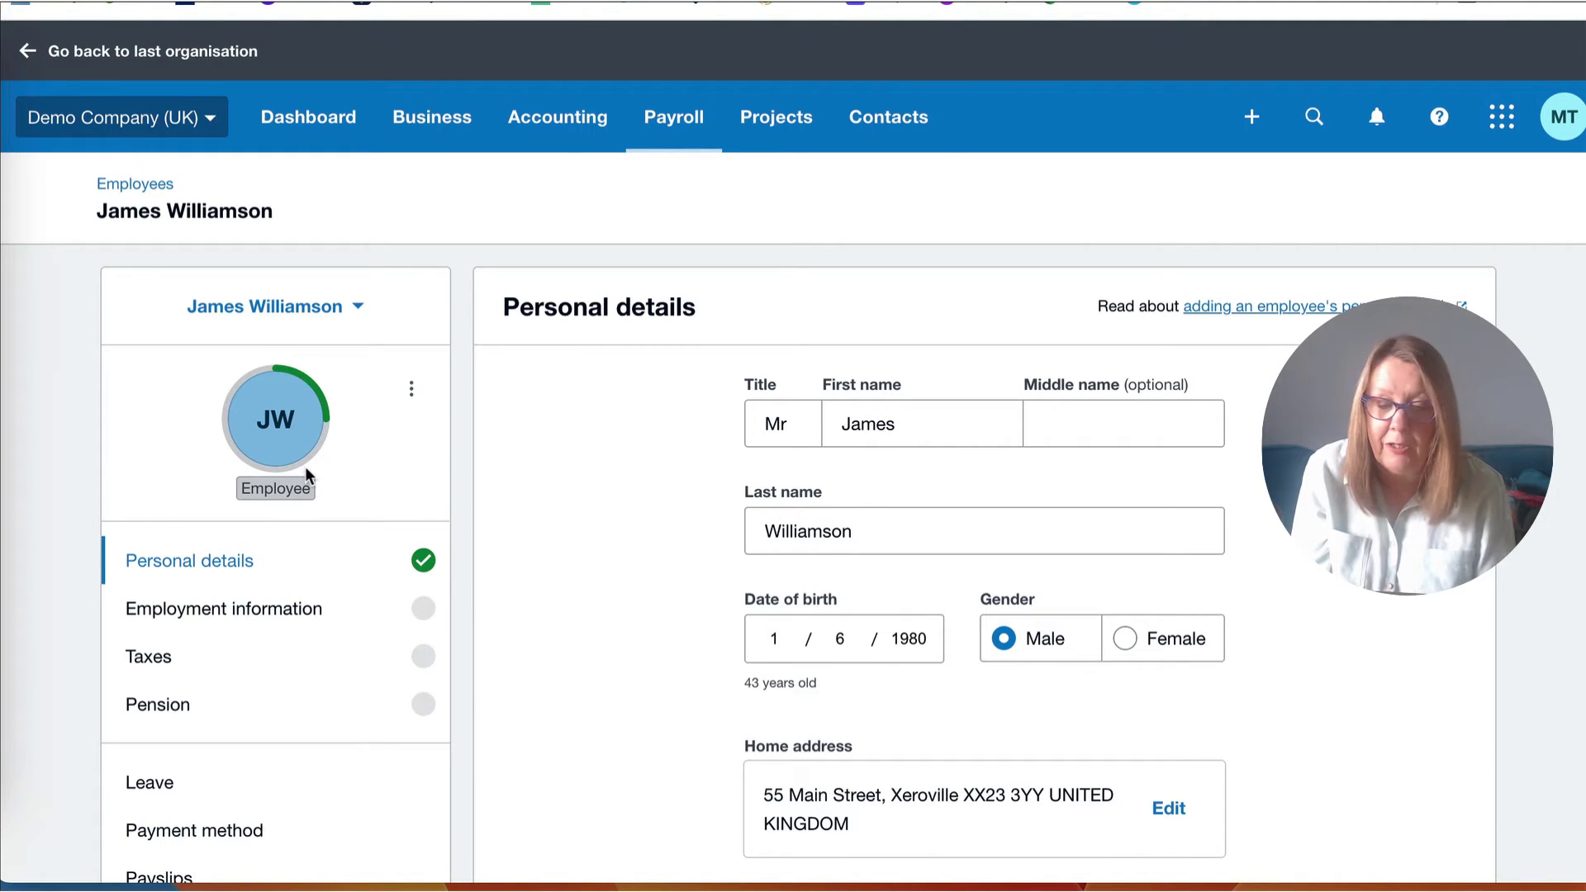
Review the new employee's personal details, including the email, Xero Me invitation, leave approval, job title and phone options
{"action": "scroll", "coordinate": [909, 467], "scroll_direction": "down", "scroll_amount": 3}
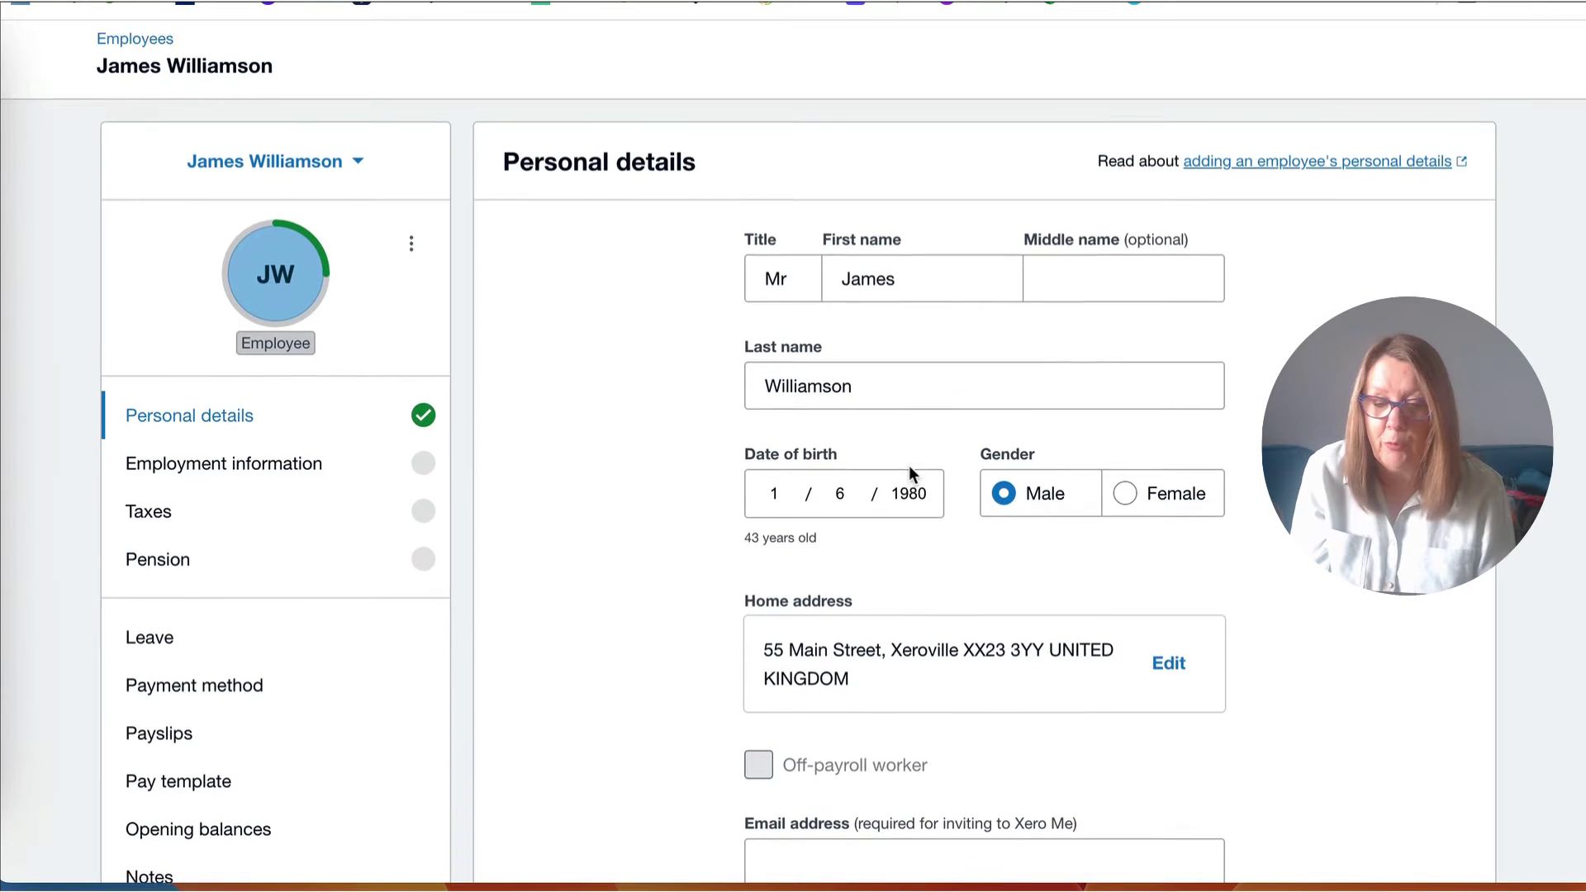
{"action": "scroll", "coordinate": [909, 467], "scroll_direction": "down", "scroll_amount": 3}
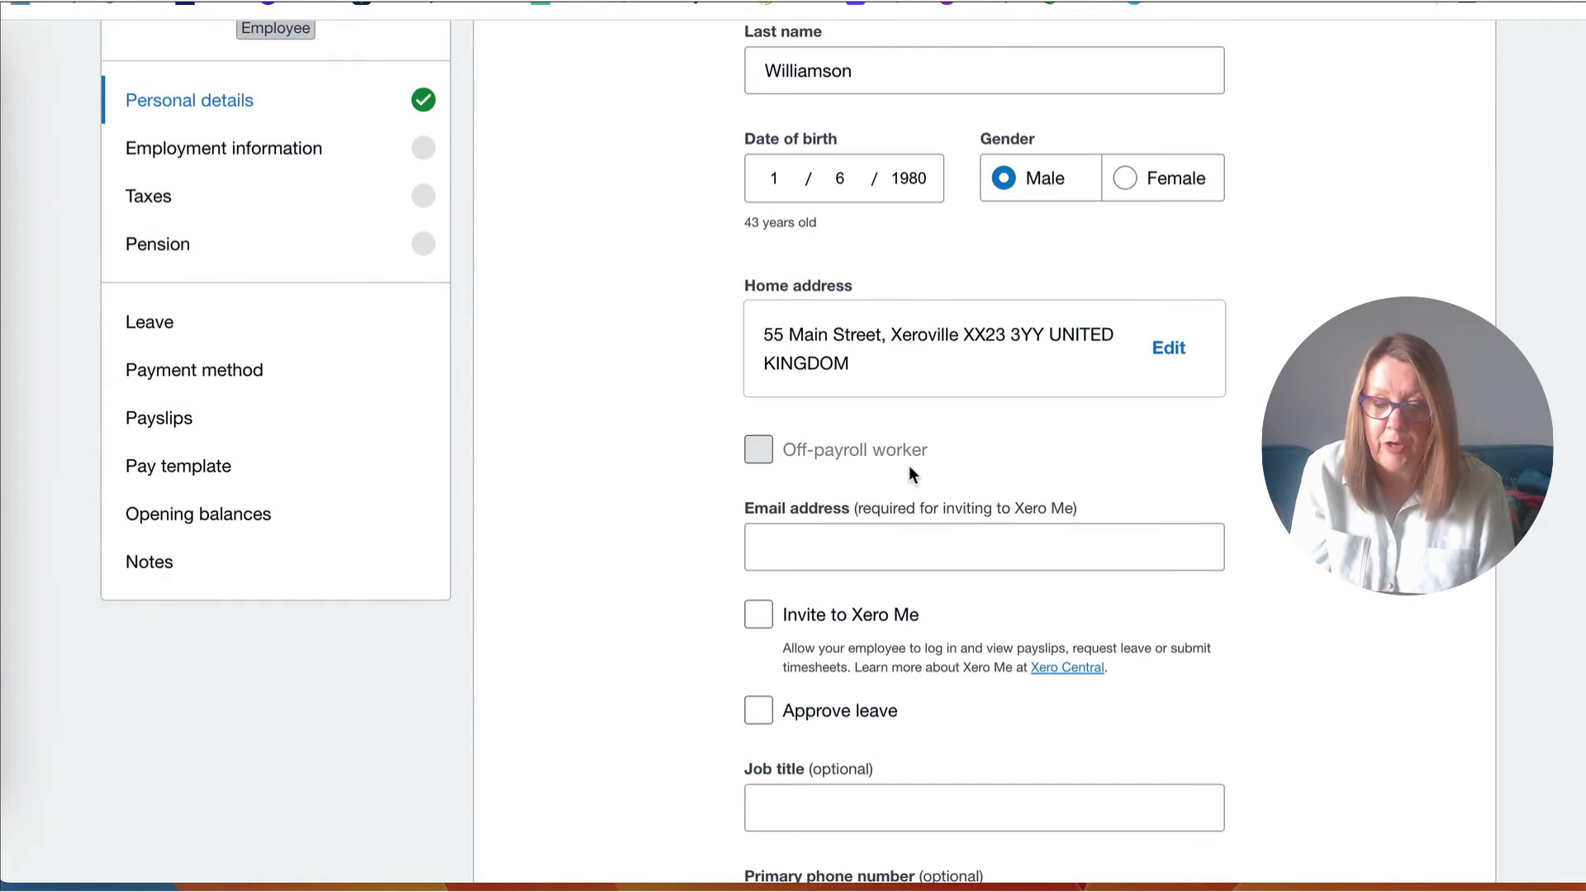
{"action": "scroll", "coordinate": [908, 467], "scroll_direction": "down", "scroll_amount": 1}
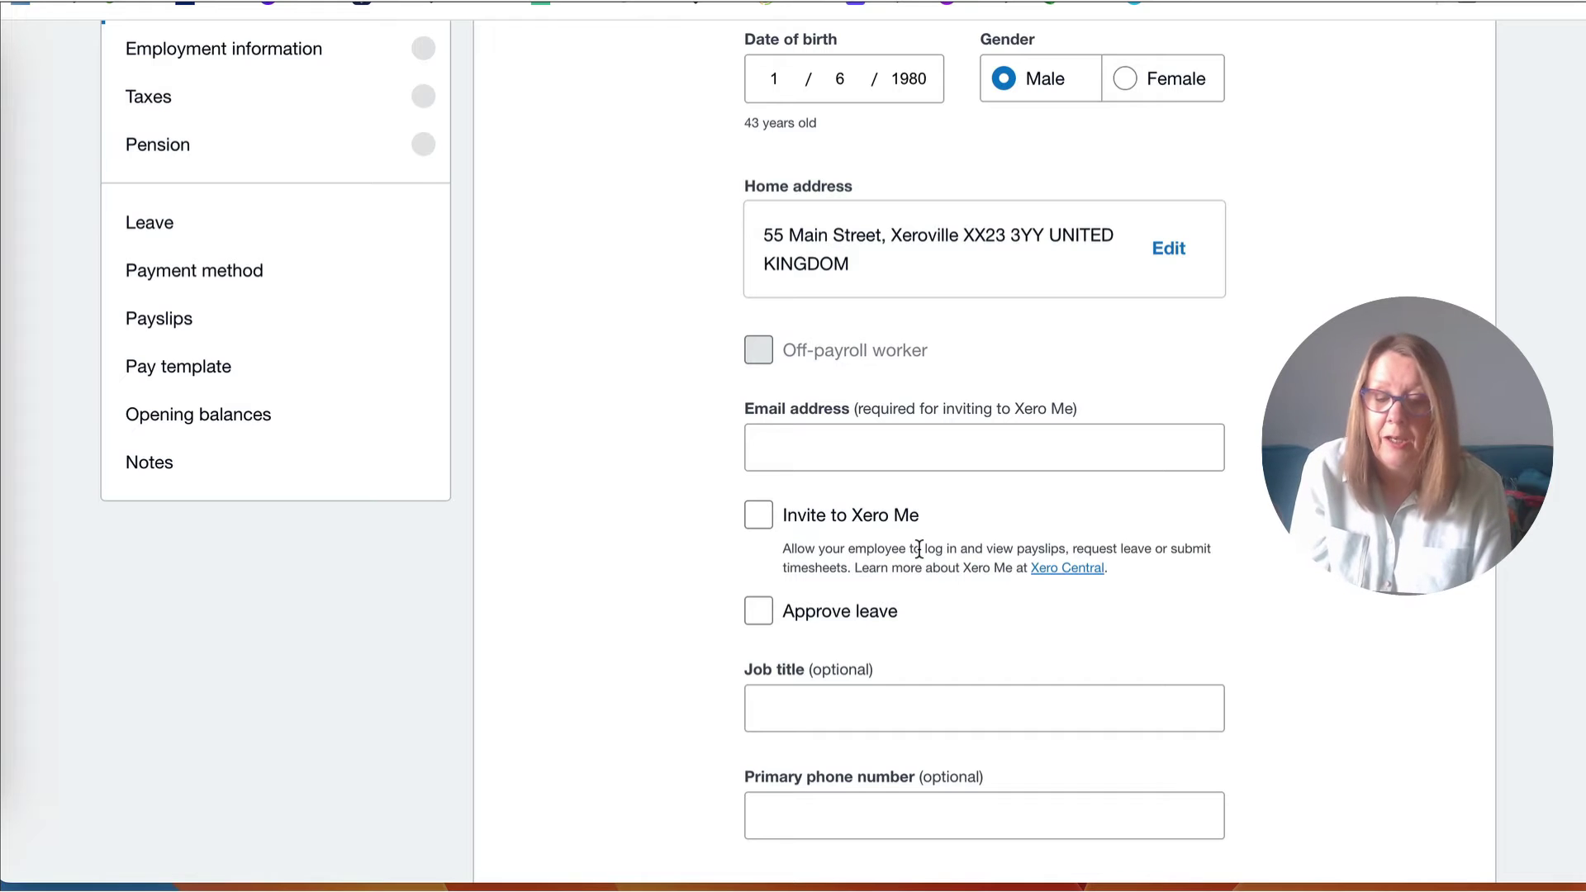
{"action": "scroll", "coordinate": [919, 549], "scroll_direction": "down", "scroll_amount": 1}
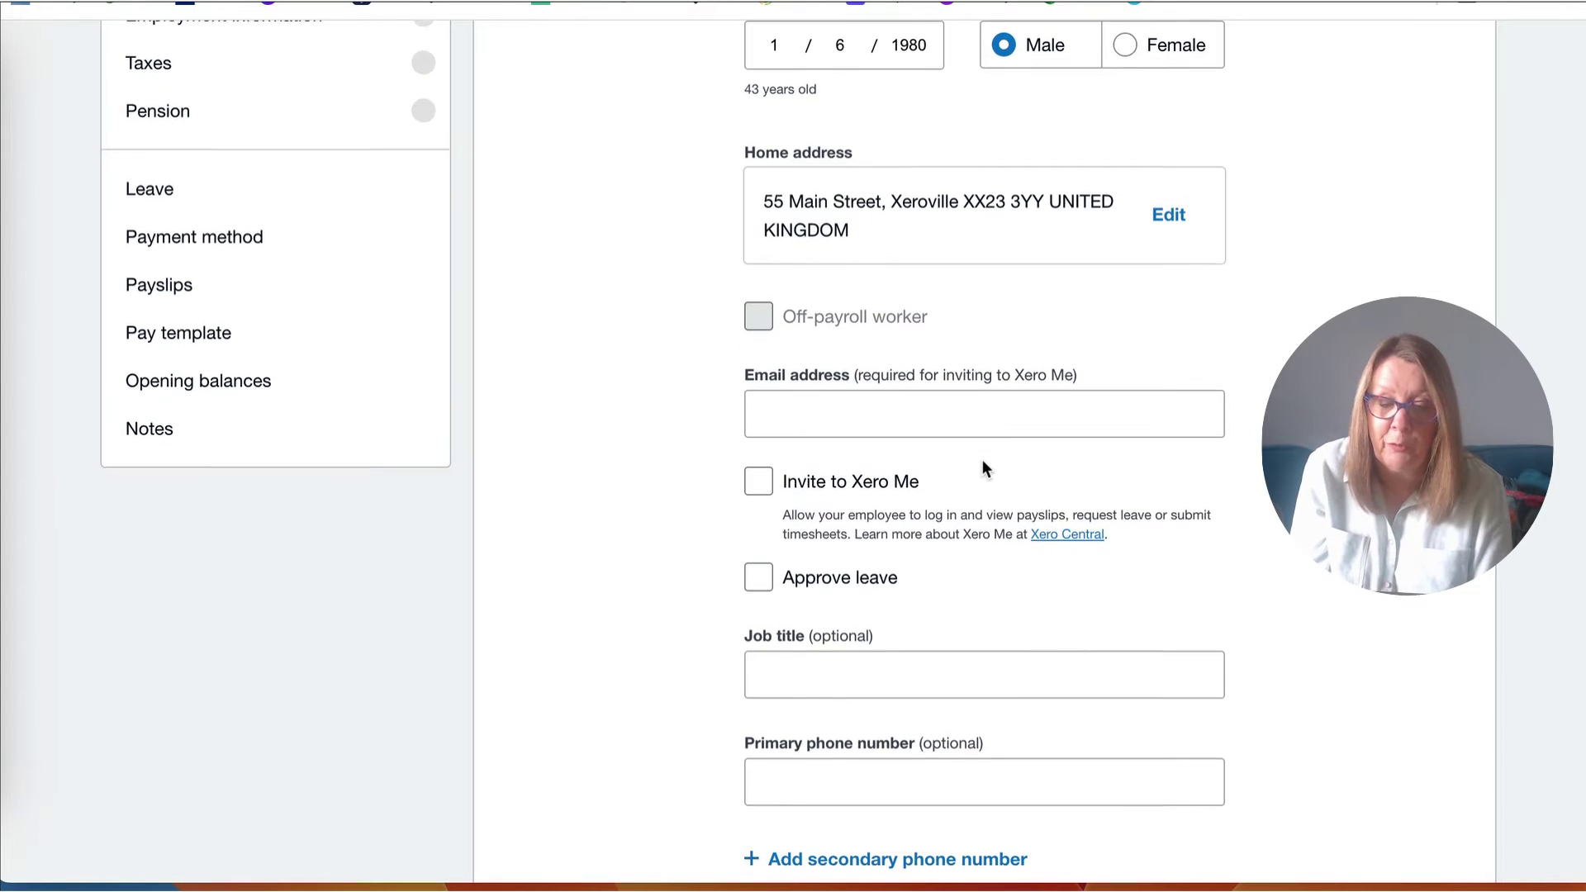
{"action": "scroll", "coordinate": [983, 459], "scroll_direction": "down", "scroll_amount": 1}
{"action": "scroll", "coordinate": [983, 468], "scroll_direction": "down", "scroll_amount": 2}
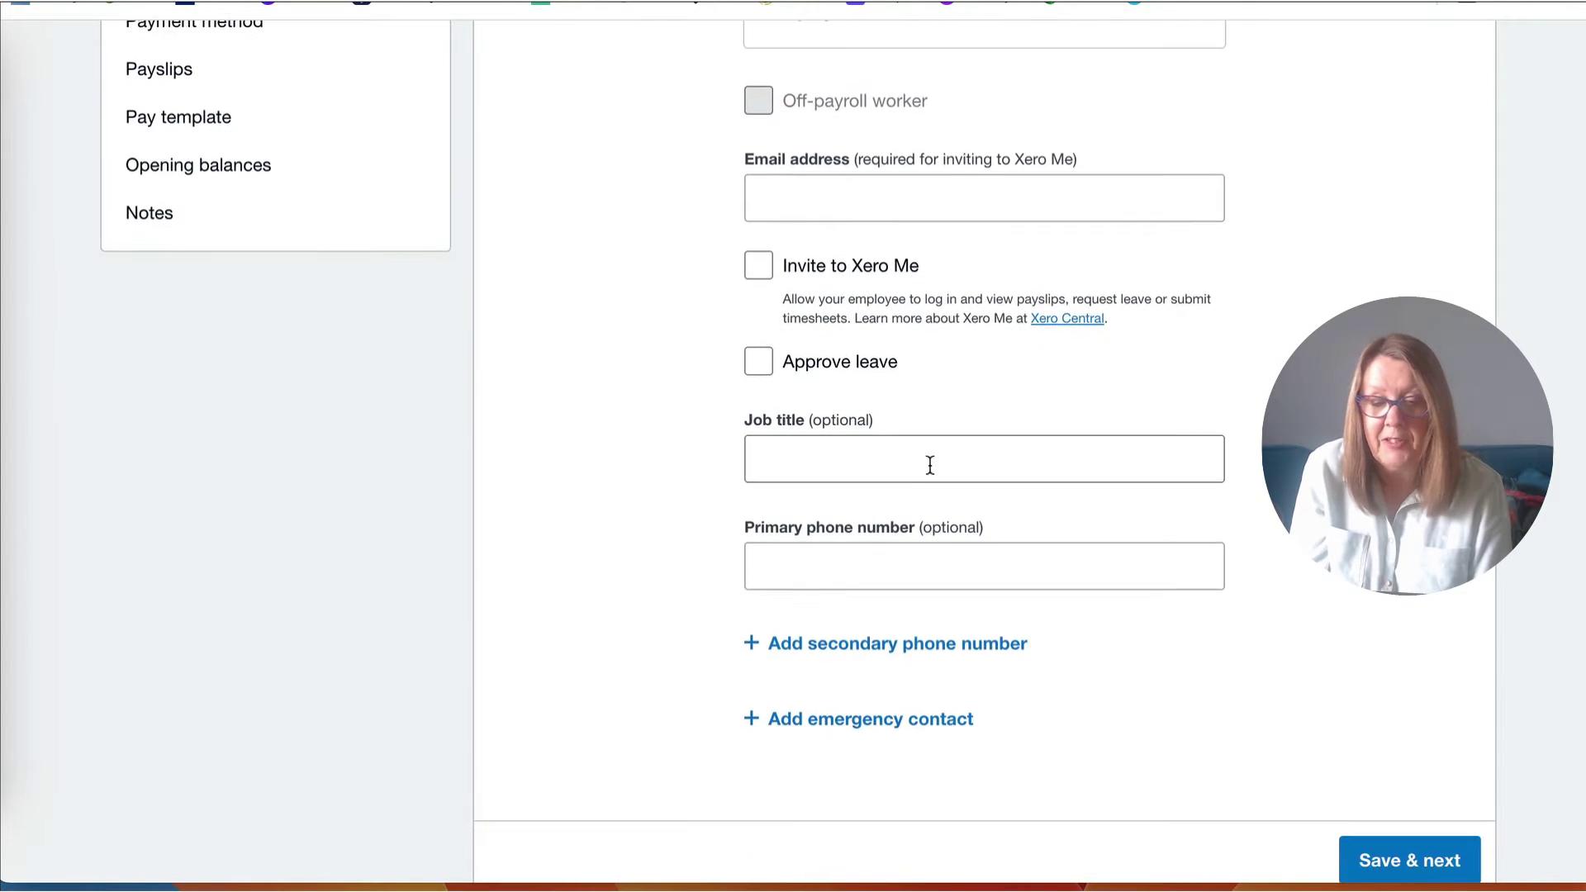
Save the employee's personal details and set the employment start date to 01 Apr 2024
{"action": "scroll", "coordinate": [906, 469], "scroll_direction": "down", "scroll_amount": 1}
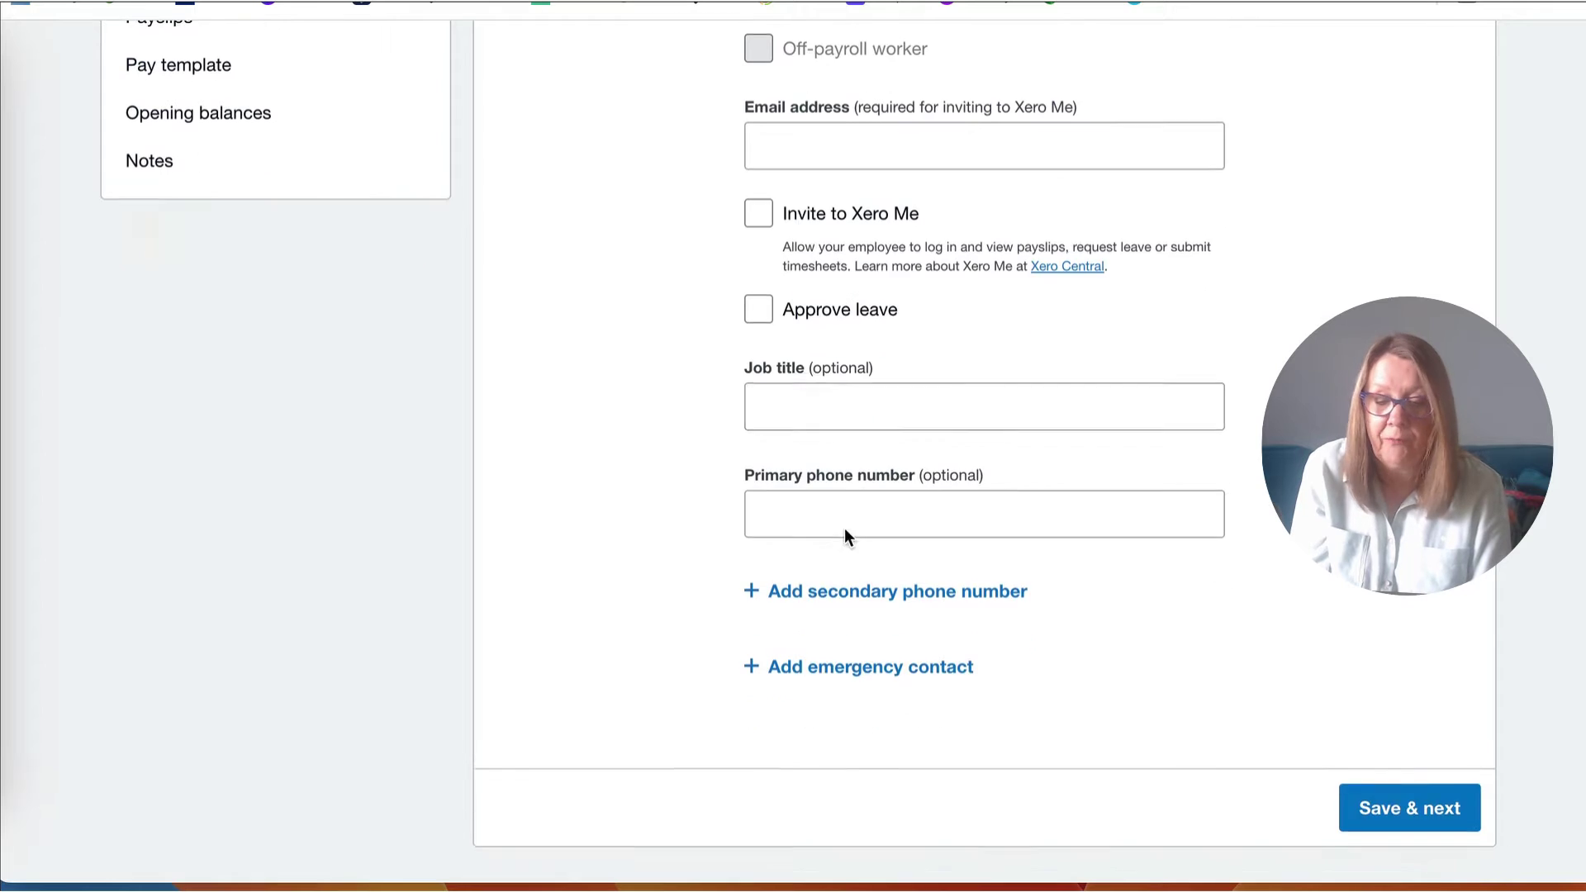
{"action": "left_click", "coordinate": [1412, 829]}
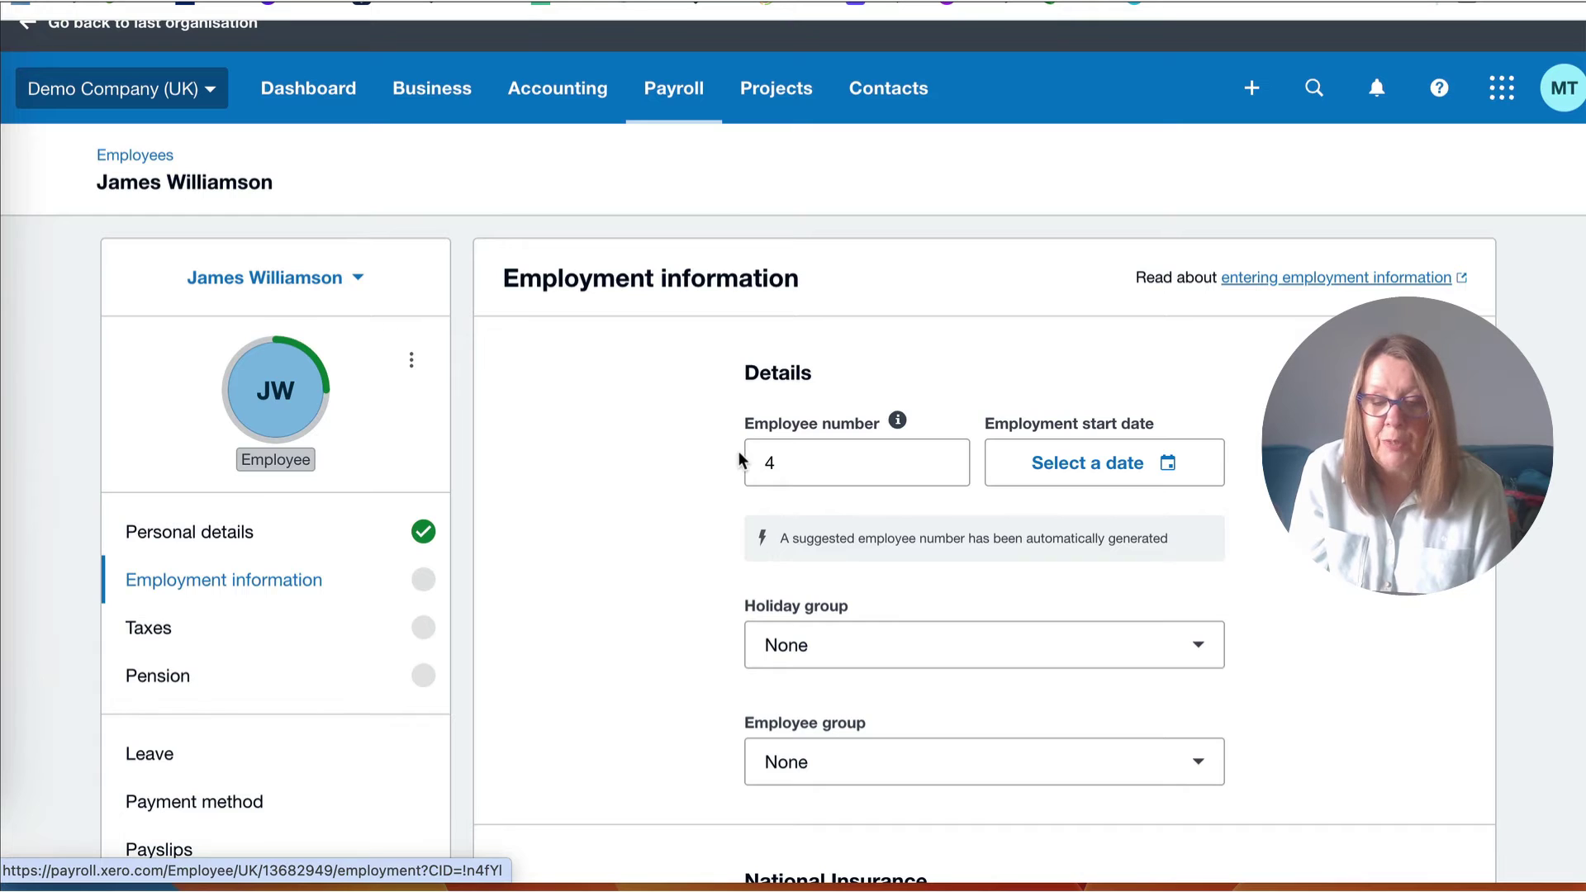
{"action": "scroll", "coordinate": [952, 462], "scroll_direction": "down", "scroll_amount": 1}
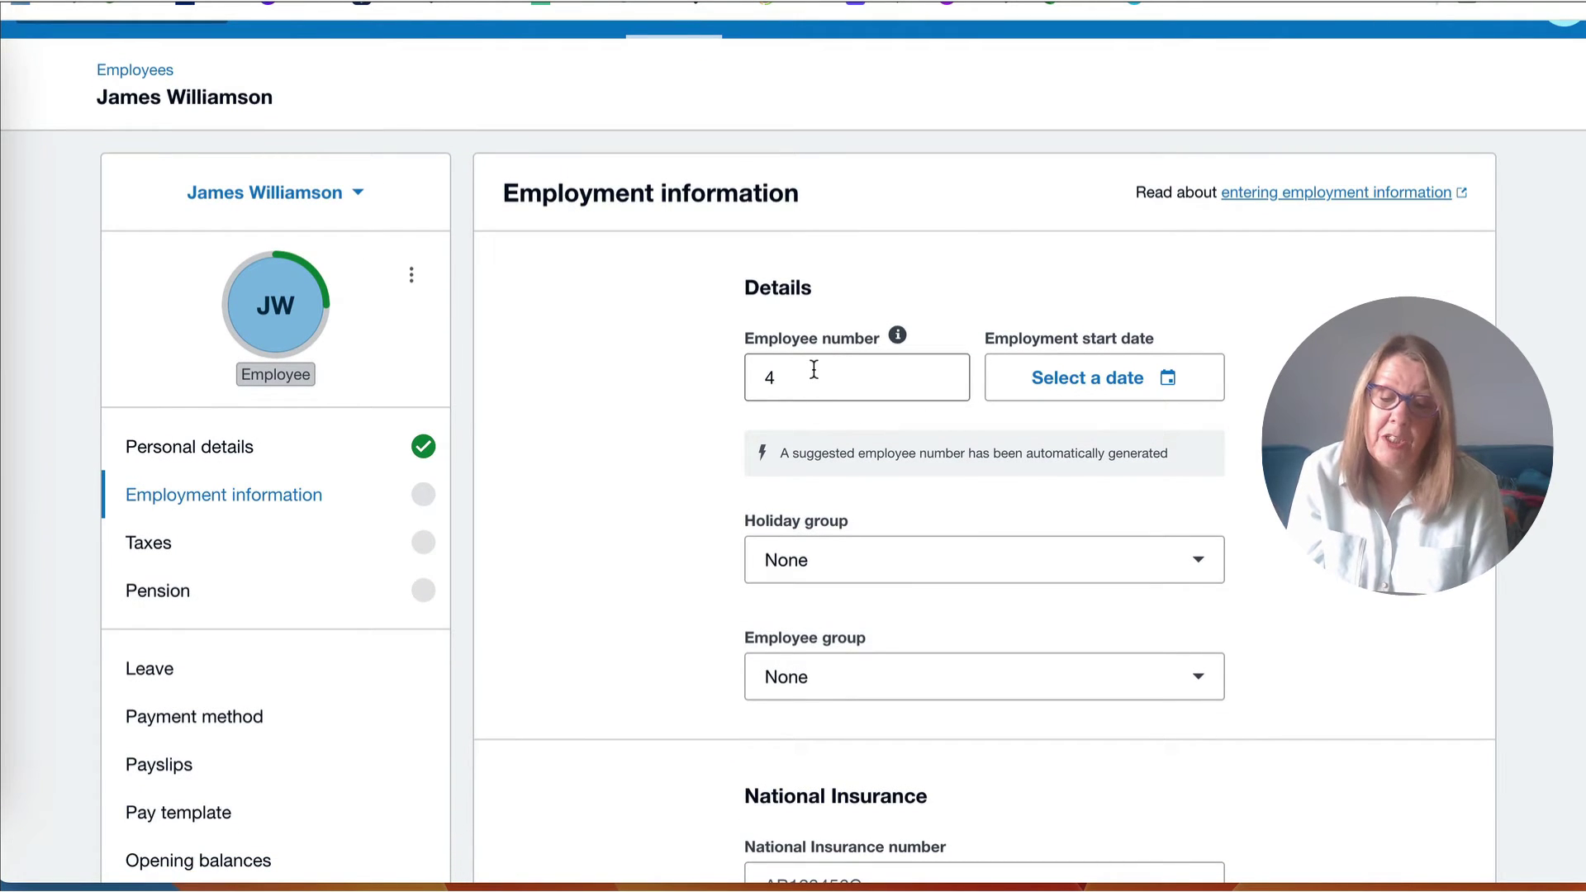
{"action": "left_click", "coordinate": [1064, 385]}
{"action": "left_click", "coordinate": [1306, 442]}
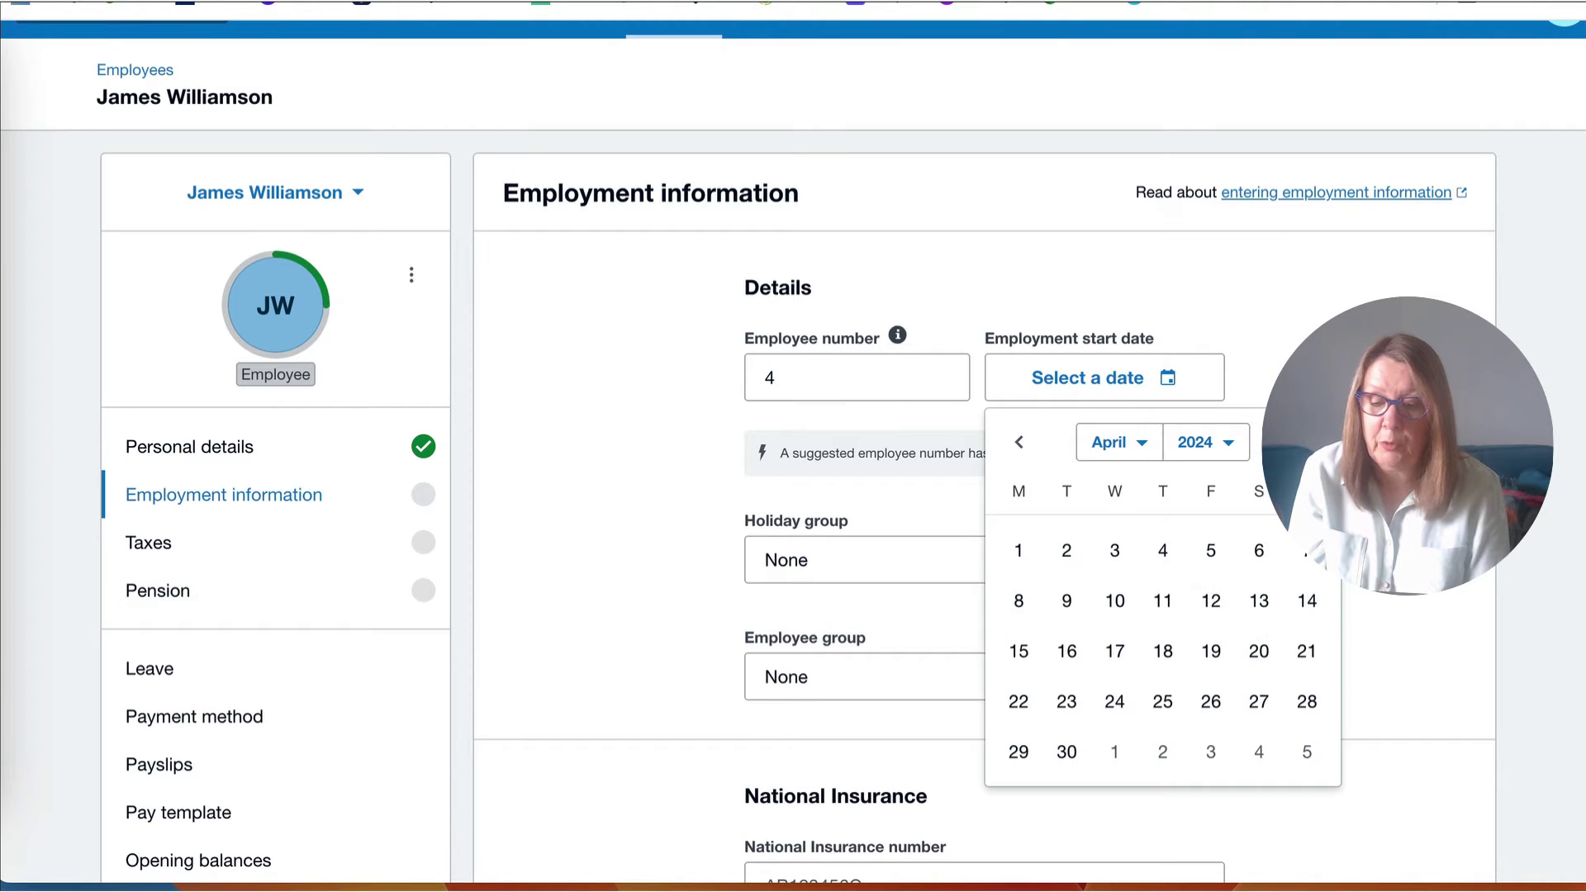
{"action": "left_click", "coordinate": [1019, 551]}
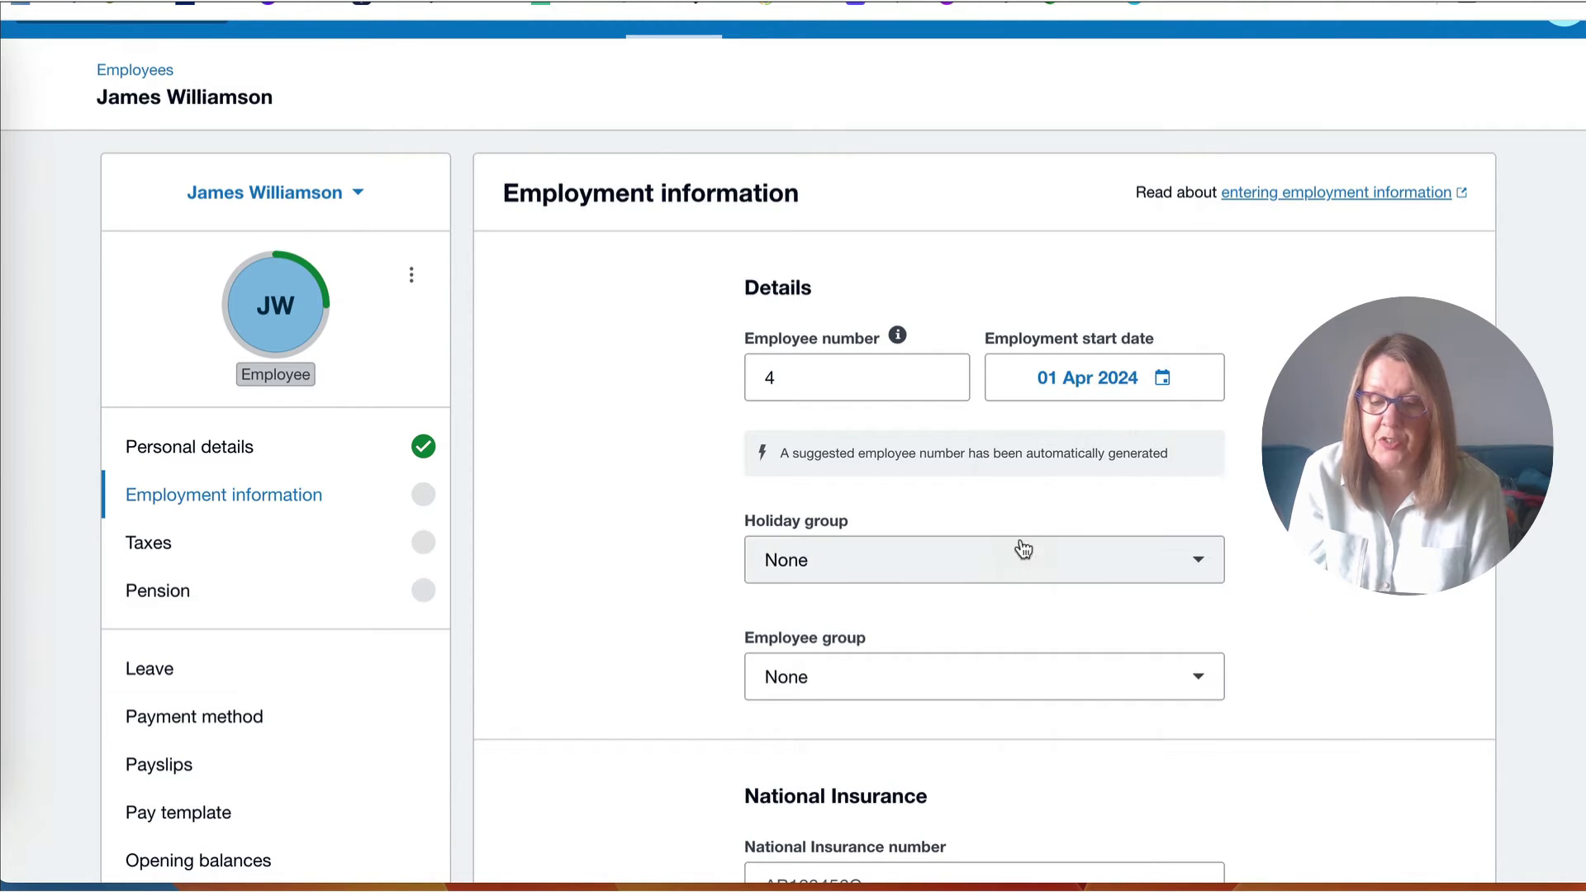
Add National Insurance category A for the employee, leaving the holiday and employee groups at None
{"action": "scroll", "coordinate": [1019, 507], "scroll_direction": "down", "scroll_amount": 3}
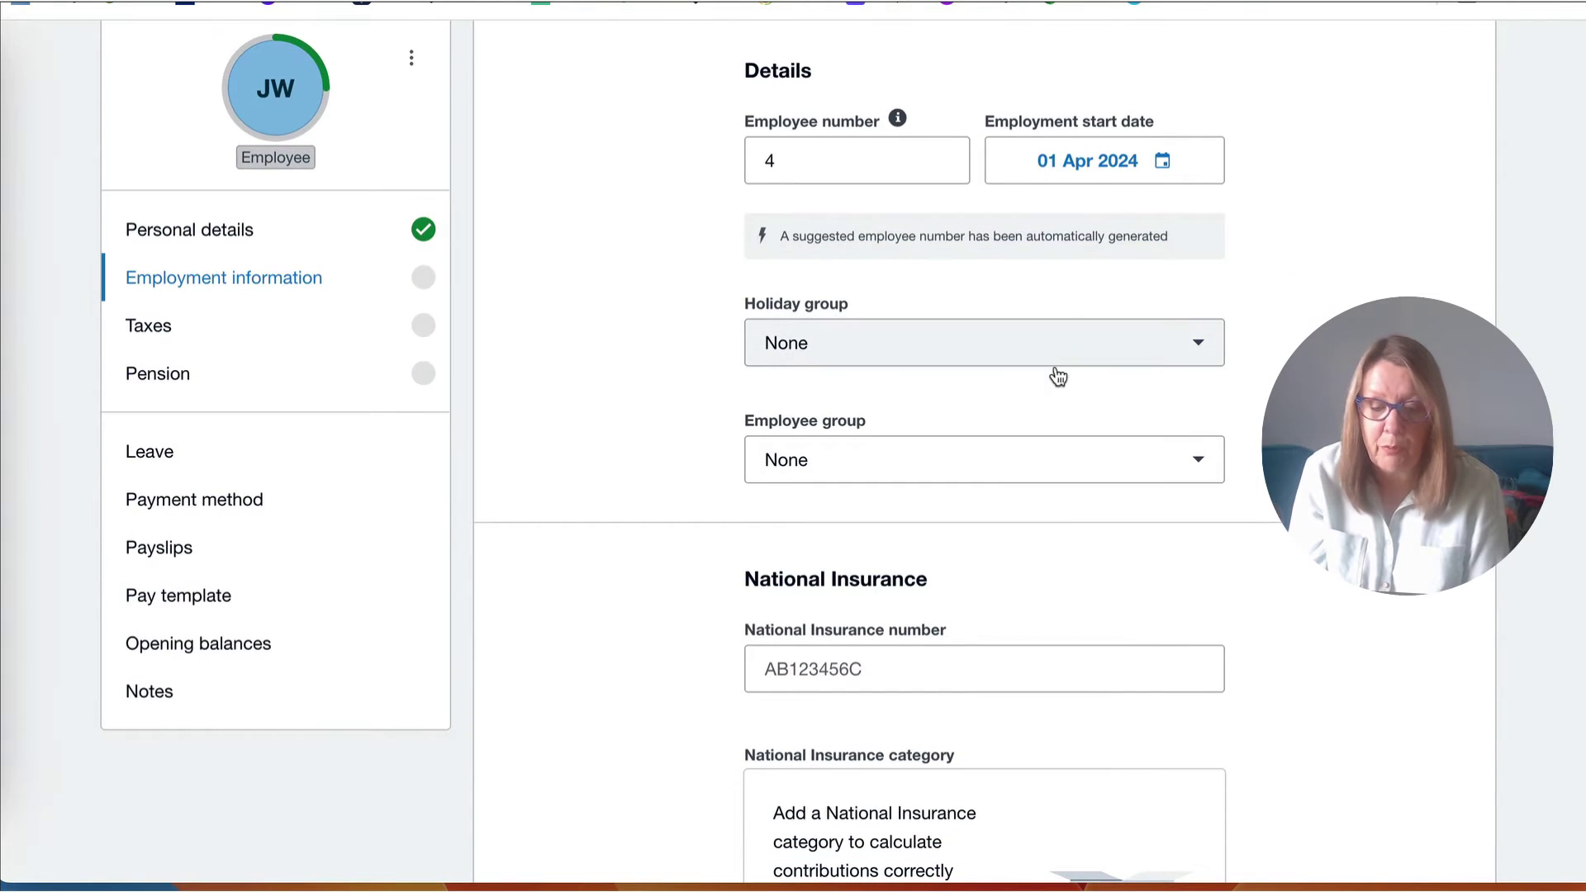
{"action": "scroll", "coordinate": [1058, 376], "scroll_direction": "down", "scroll_amount": 2}
{"action": "scroll", "coordinate": [1057, 376], "scroll_direction": "down", "scroll_amount": 1}
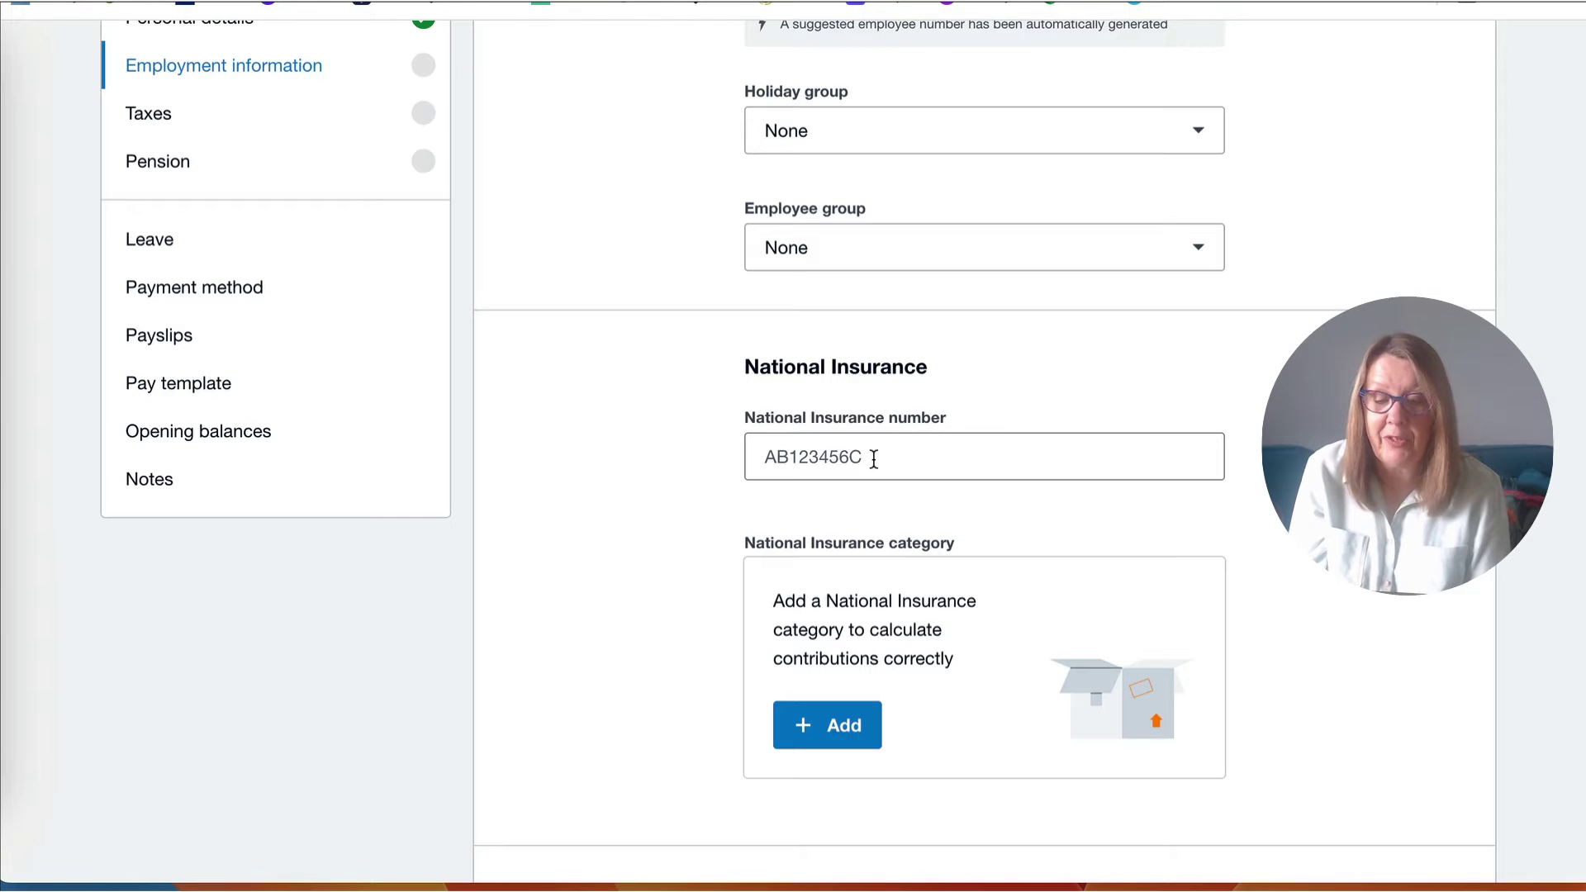
{"action": "scroll", "coordinate": [873, 459], "scroll_direction": "down", "scroll_amount": 1}
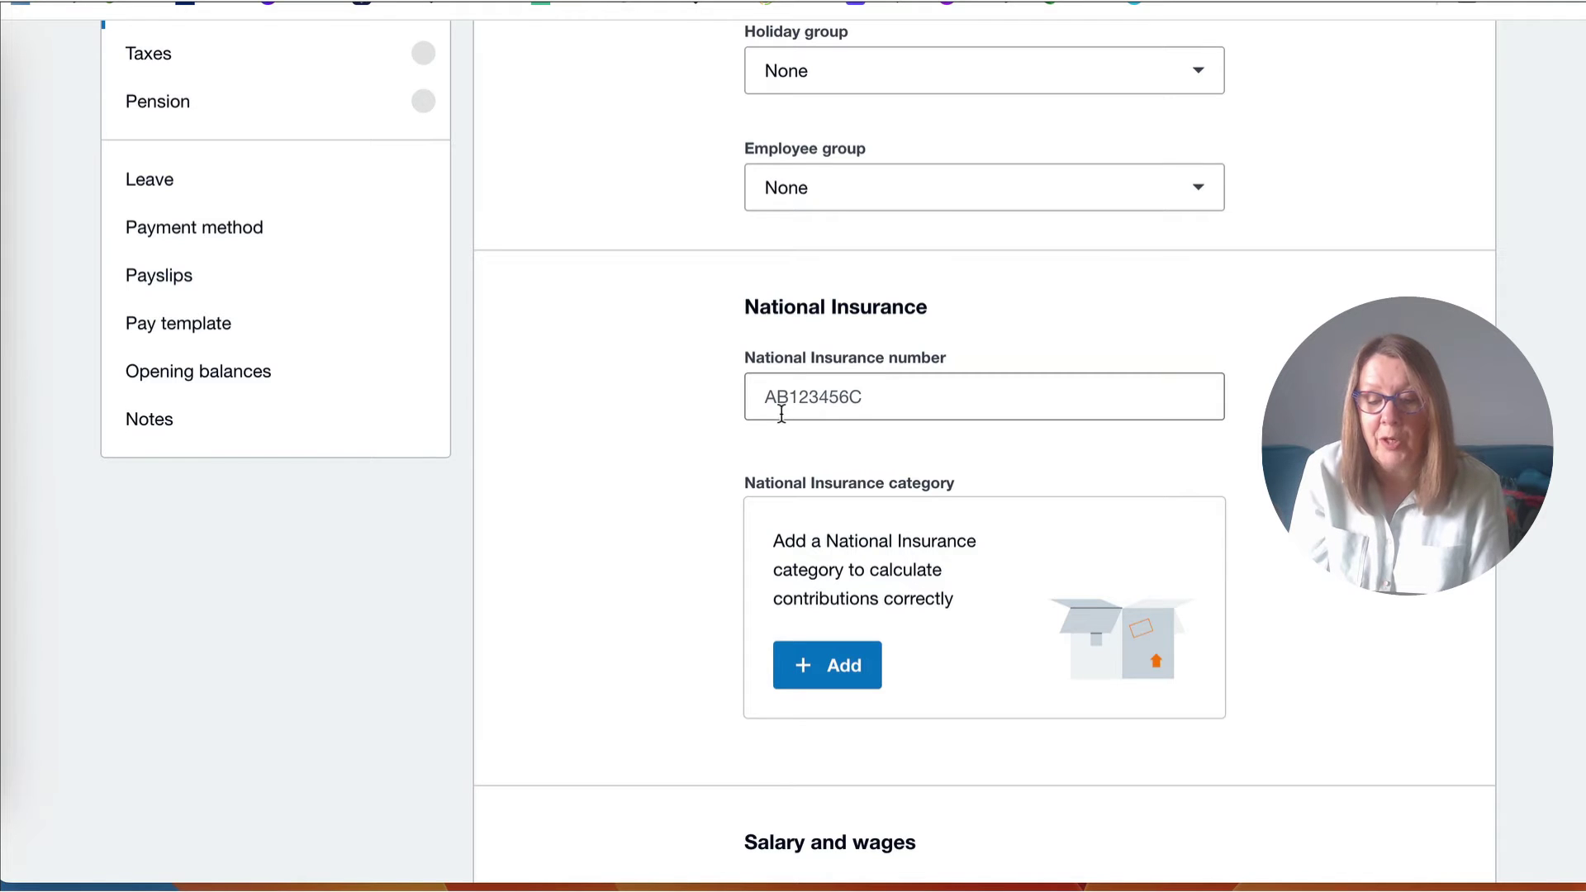
{"action": "scroll", "coordinate": [868, 404], "scroll_direction": "down", "scroll_amount": 1}
{"action": "scroll", "coordinate": [868, 405], "scroll_direction": "down", "scroll_amount": 2}
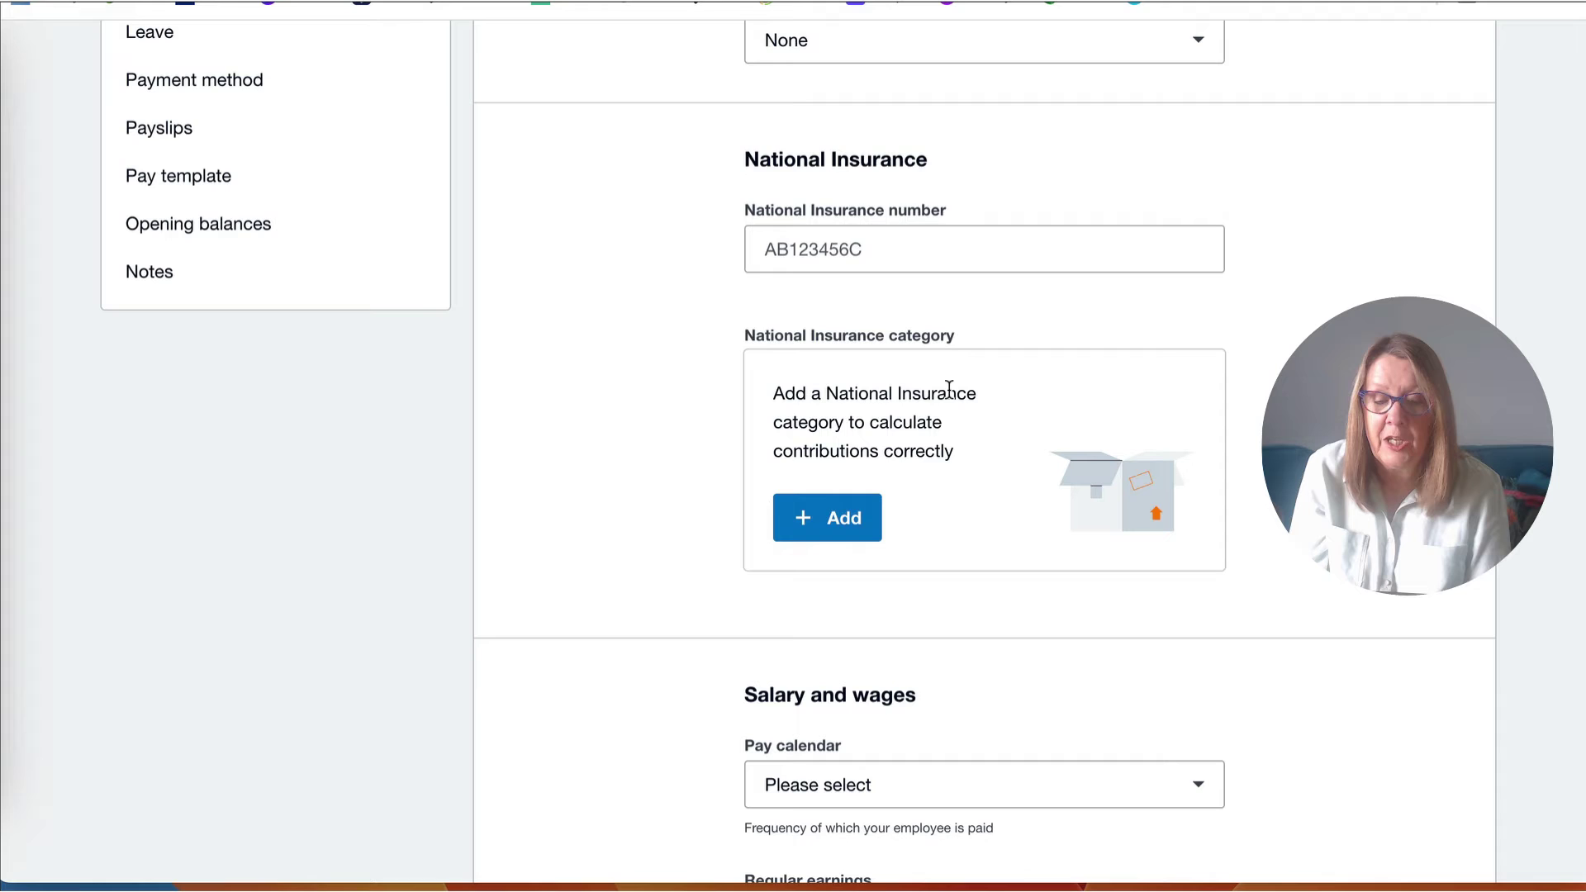
{"action": "left_click", "coordinate": [848, 527]}
{"action": "left_click", "coordinate": [988, 450]}
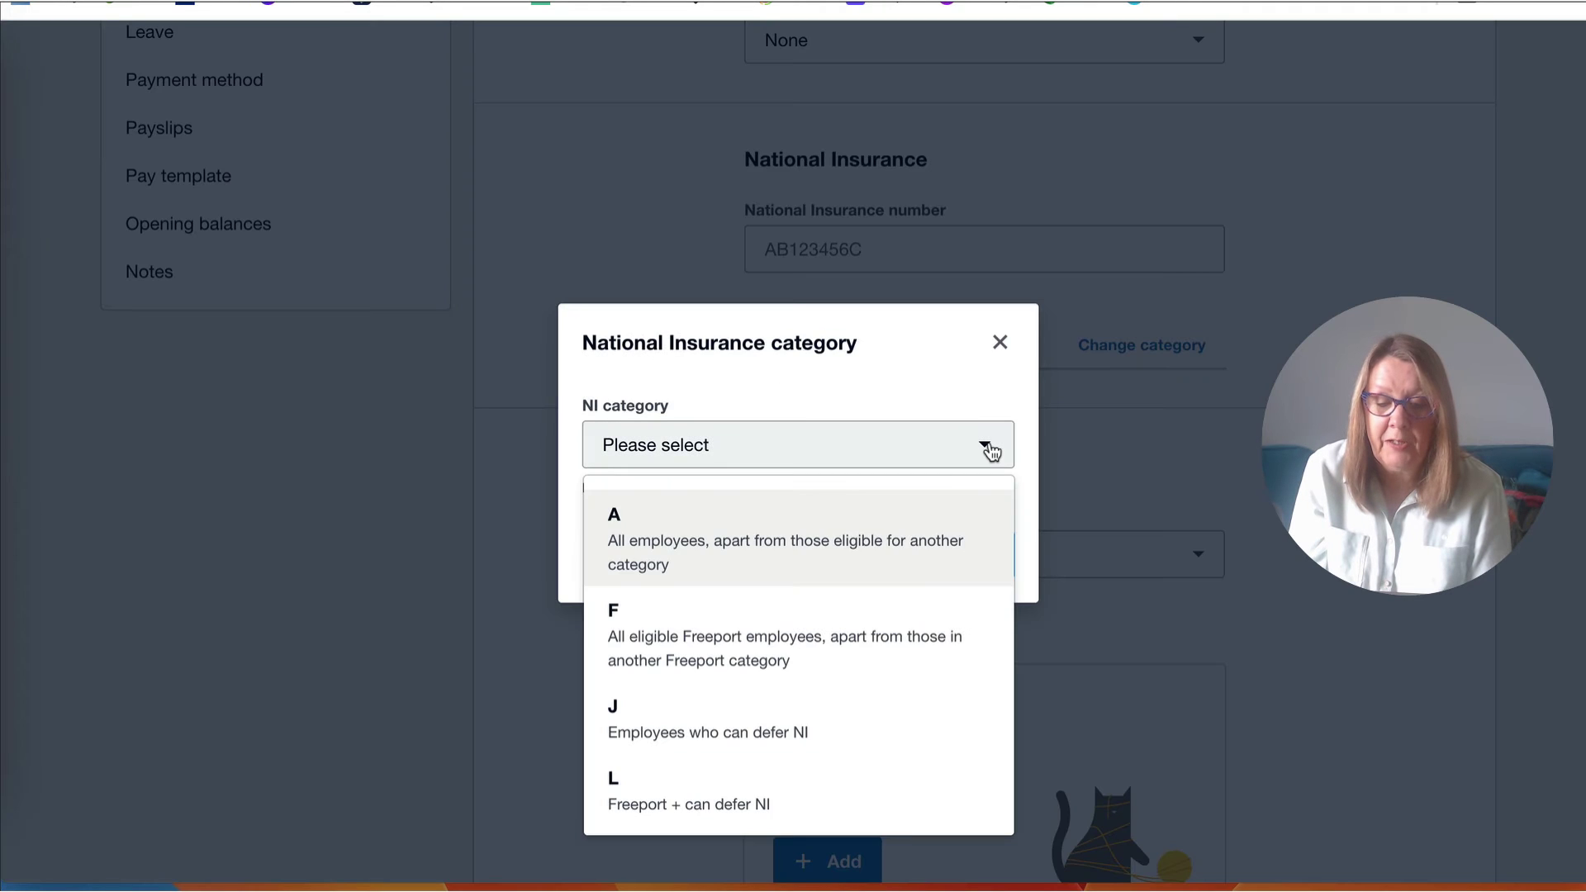
{"action": "left_click", "coordinate": [851, 537]}
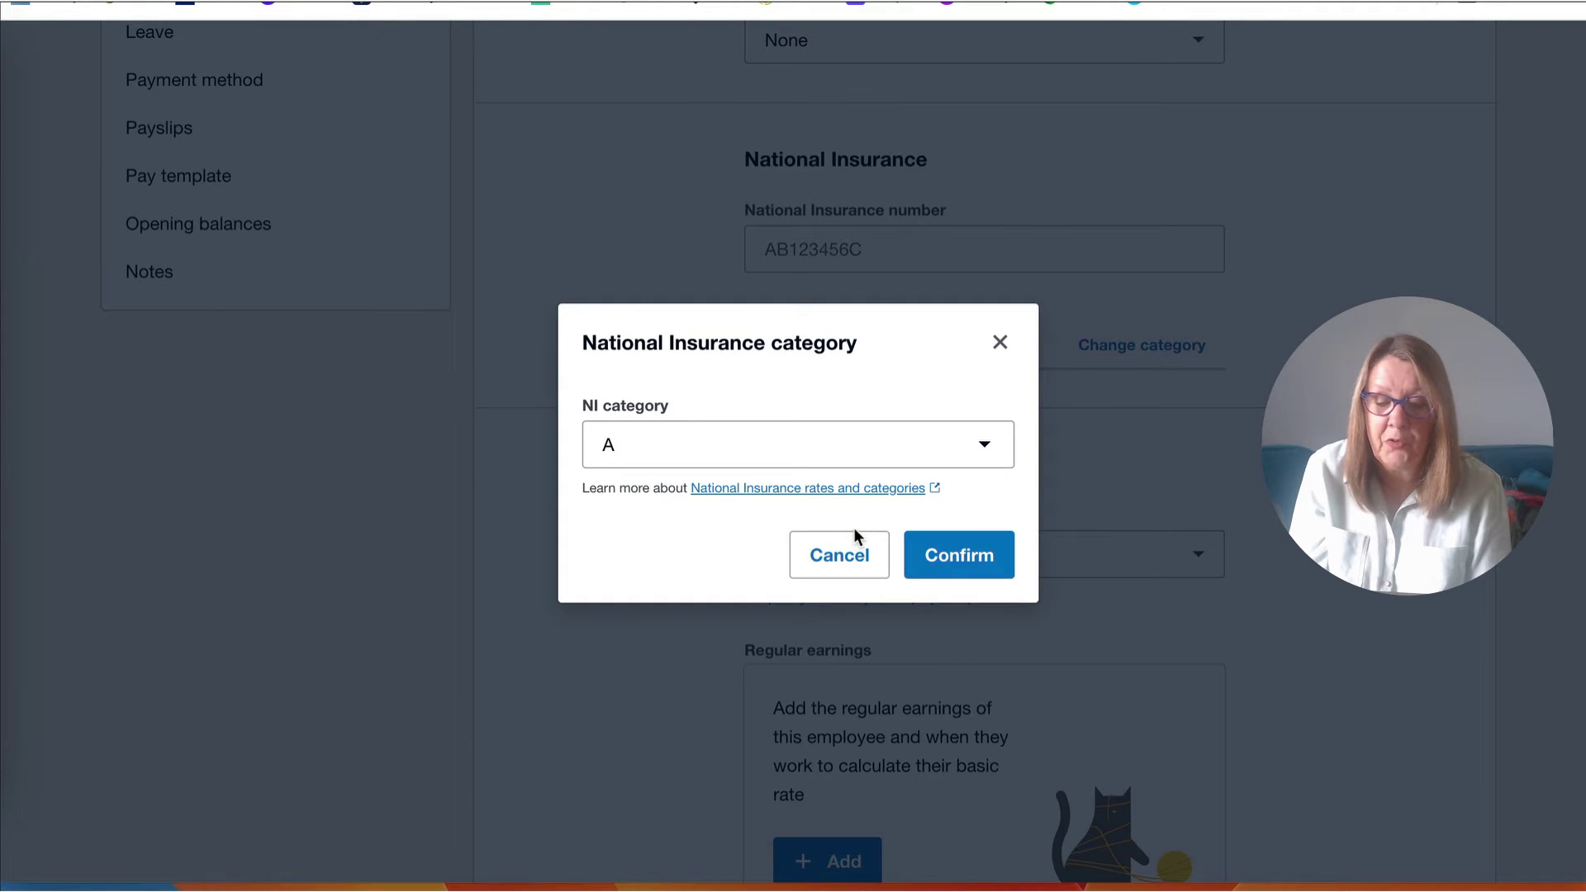
{"action": "left_click", "coordinate": [966, 564]}
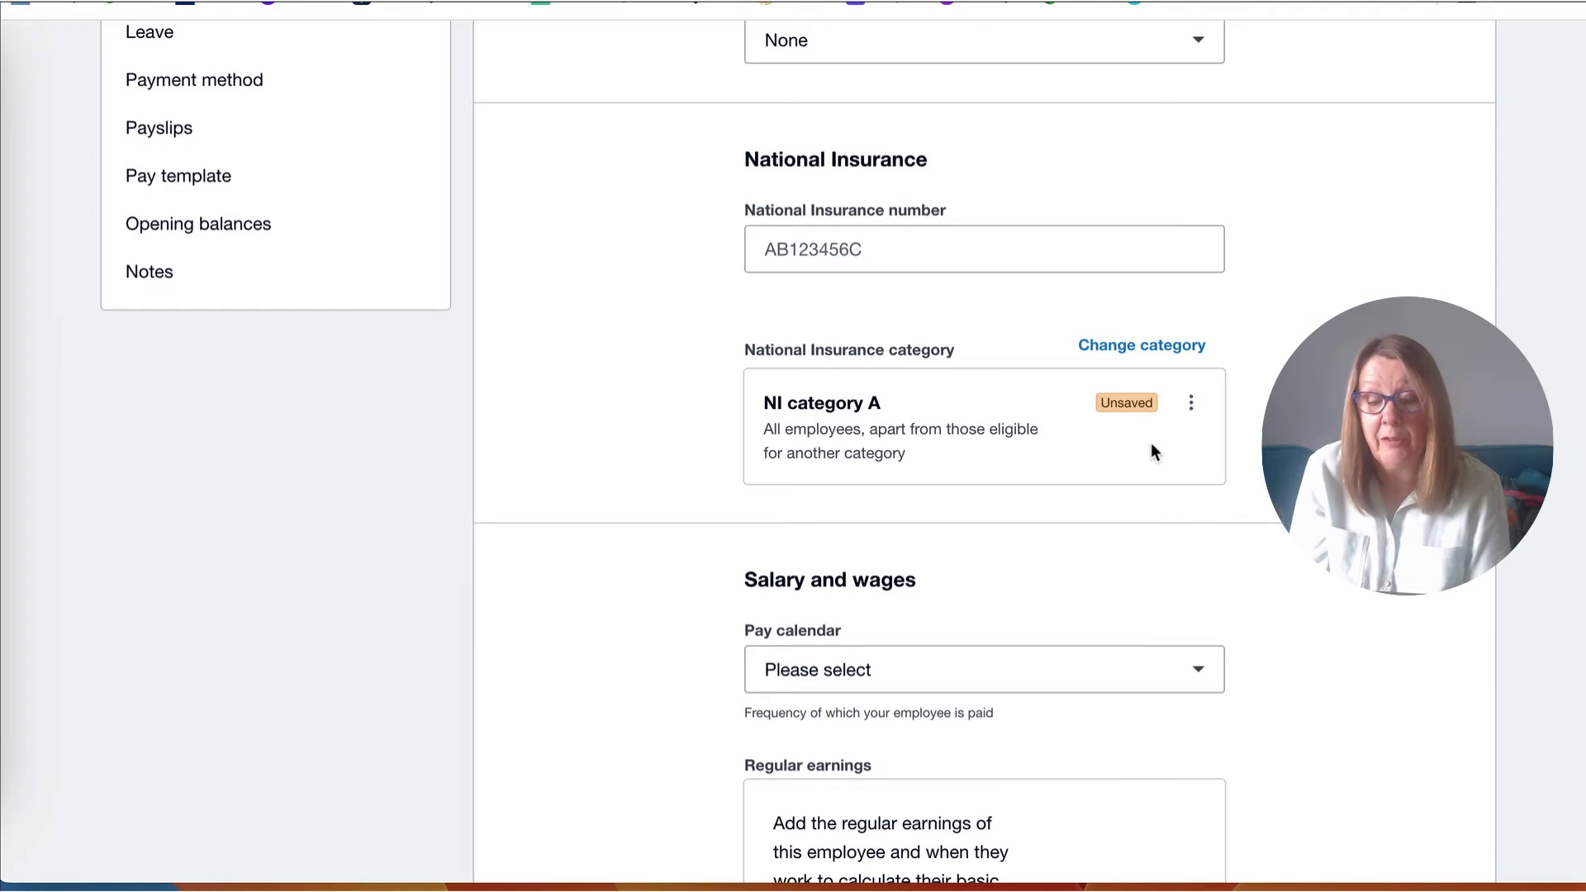
Set the employee's pay calendar to Monthly under salary and wages
{"action": "scroll", "coordinate": [1154, 451], "scroll_direction": "down", "scroll_amount": 1}
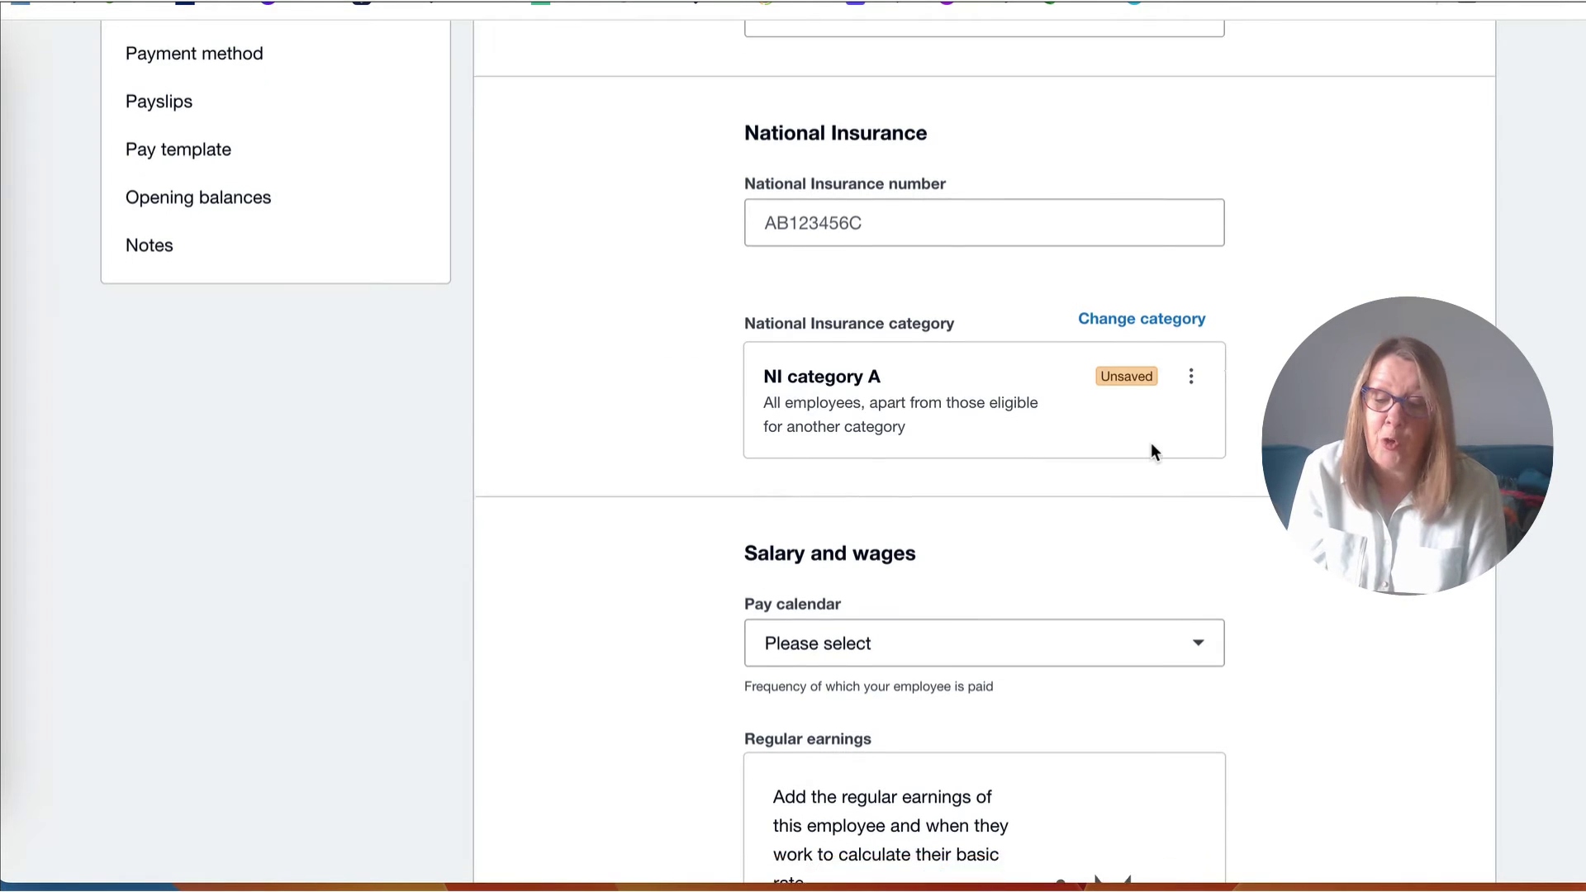
{"action": "scroll", "coordinate": [1151, 443], "scroll_direction": "down", "scroll_amount": 2}
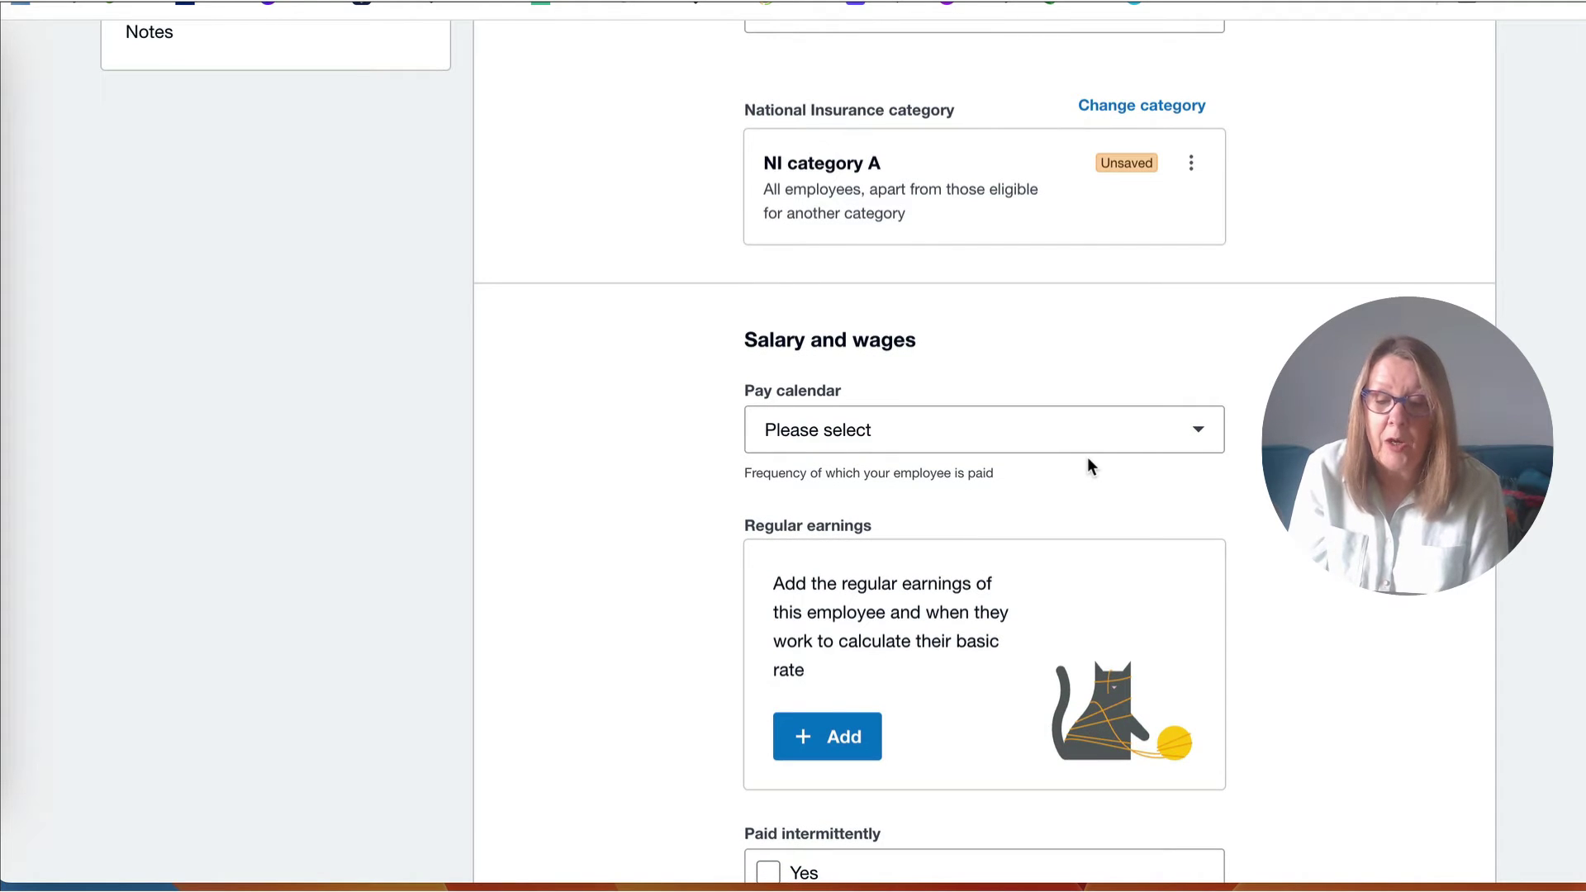
{"action": "left_click", "coordinate": [1206, 443]}
{"action": "left_click", "coordinate": [999, 551]}
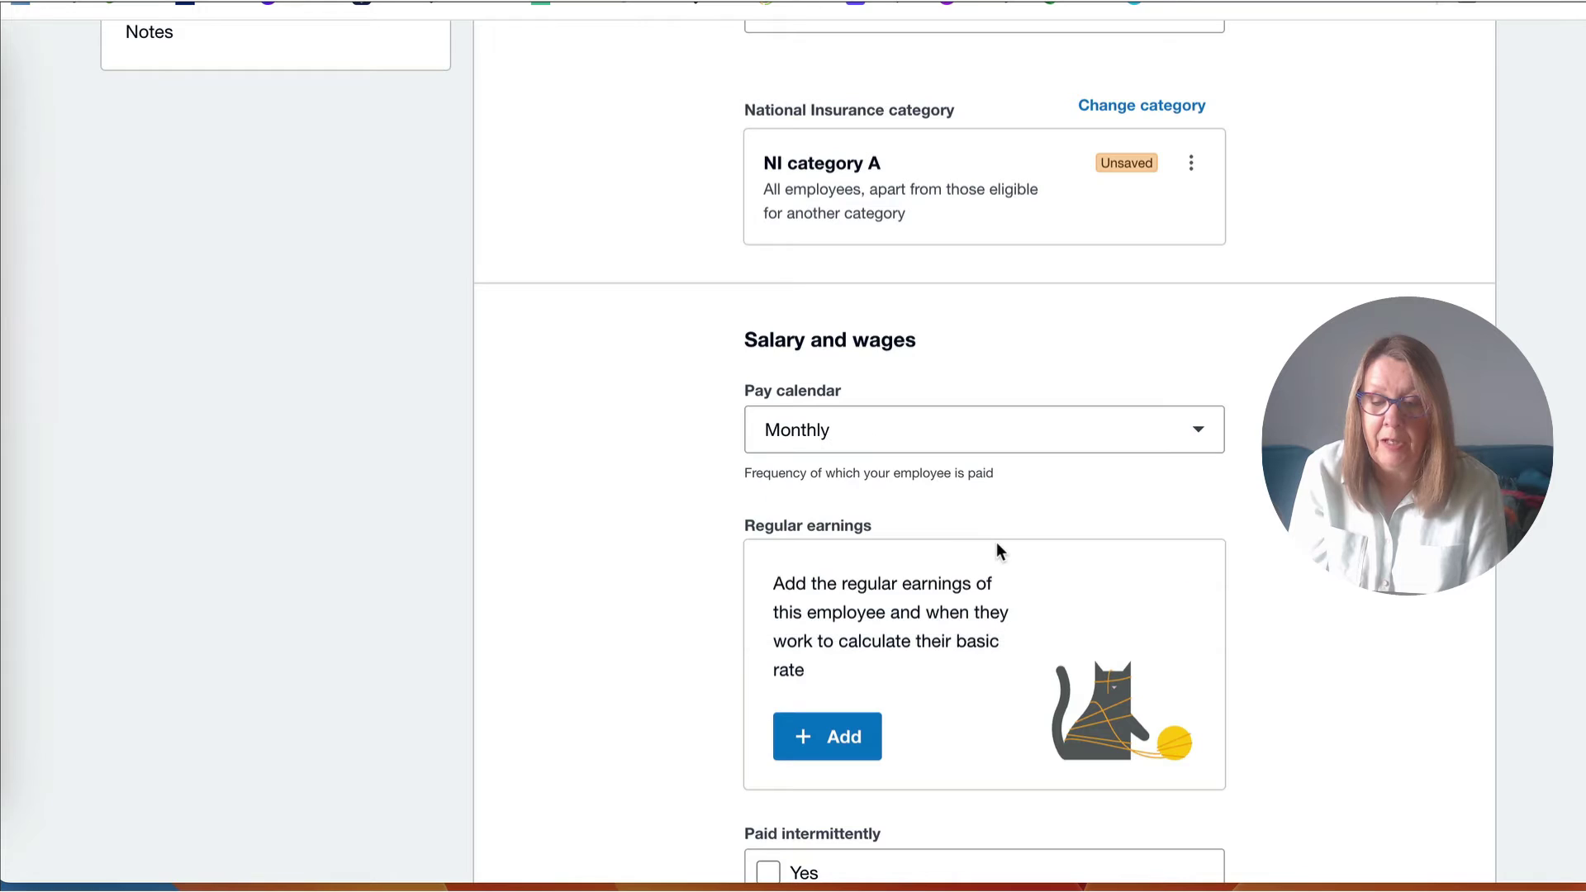
Start adding the employee's regular earnings as an annual salary with a gross annual amount of 12,000
{"action": "scroll", "coordinate": [998, 551], "scroll_direction": "down", "scroll_amount": 2}
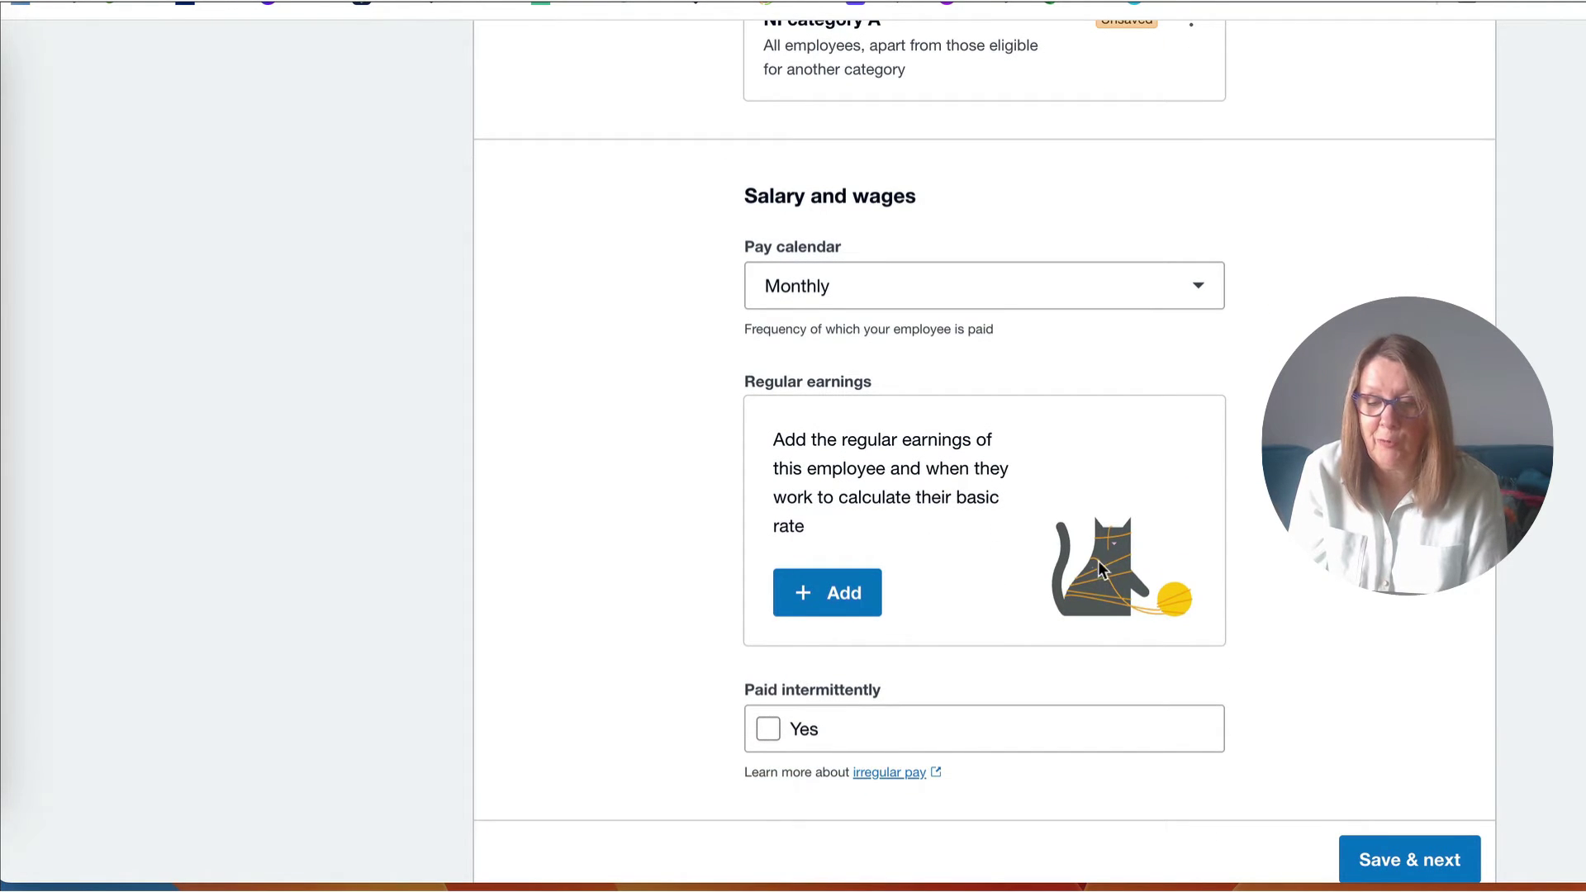
{"action": "left_click", "coordinate": [845, 591]}
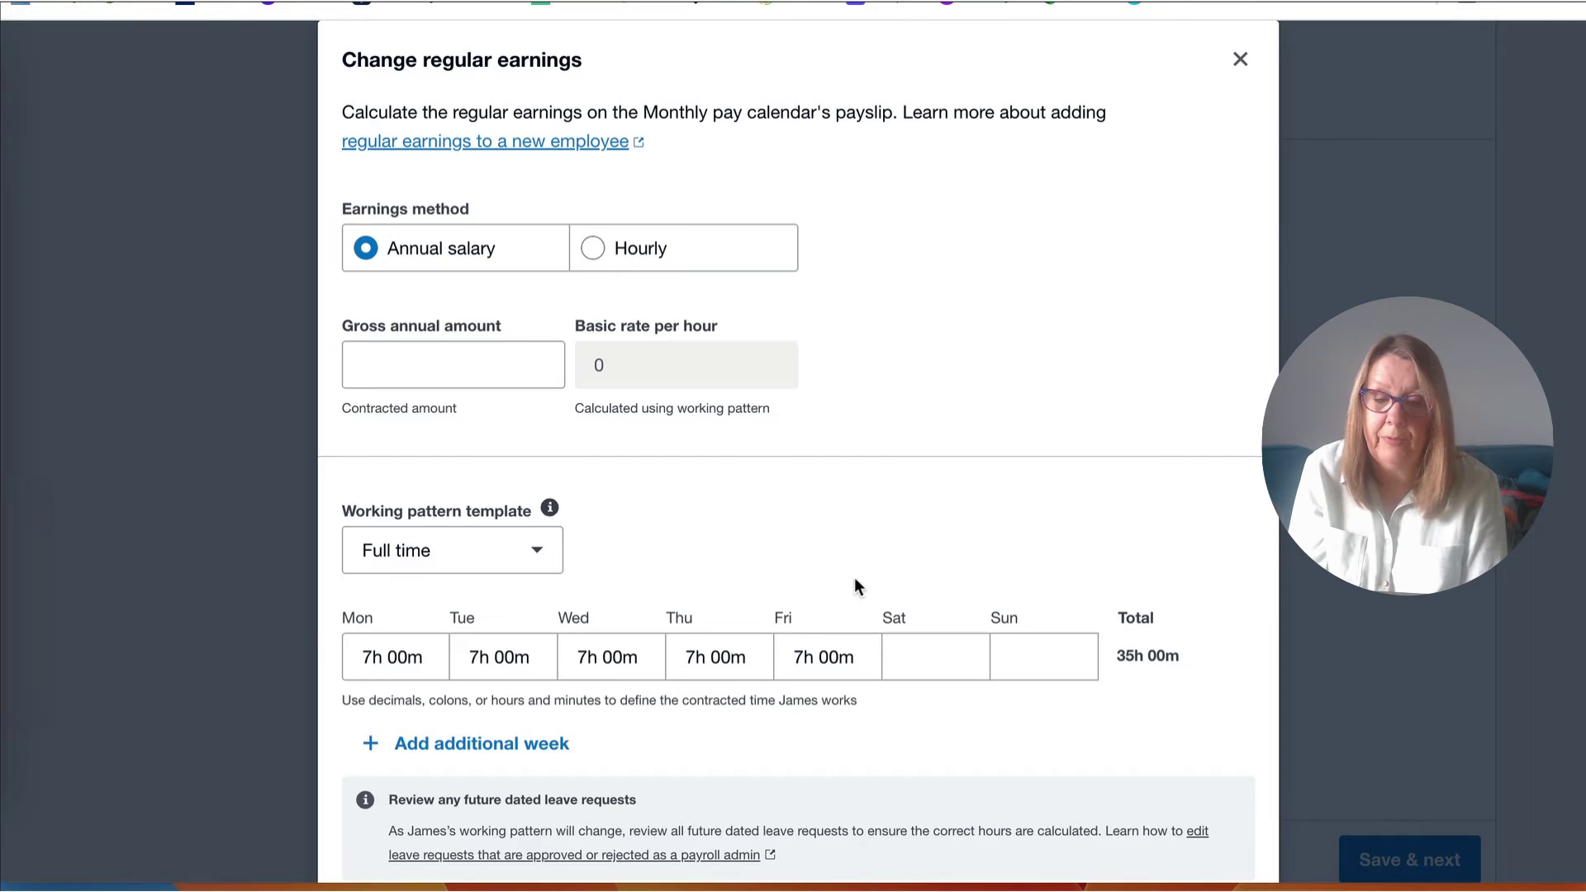
{"action": "left_click", "coordinate": [397, 364]}
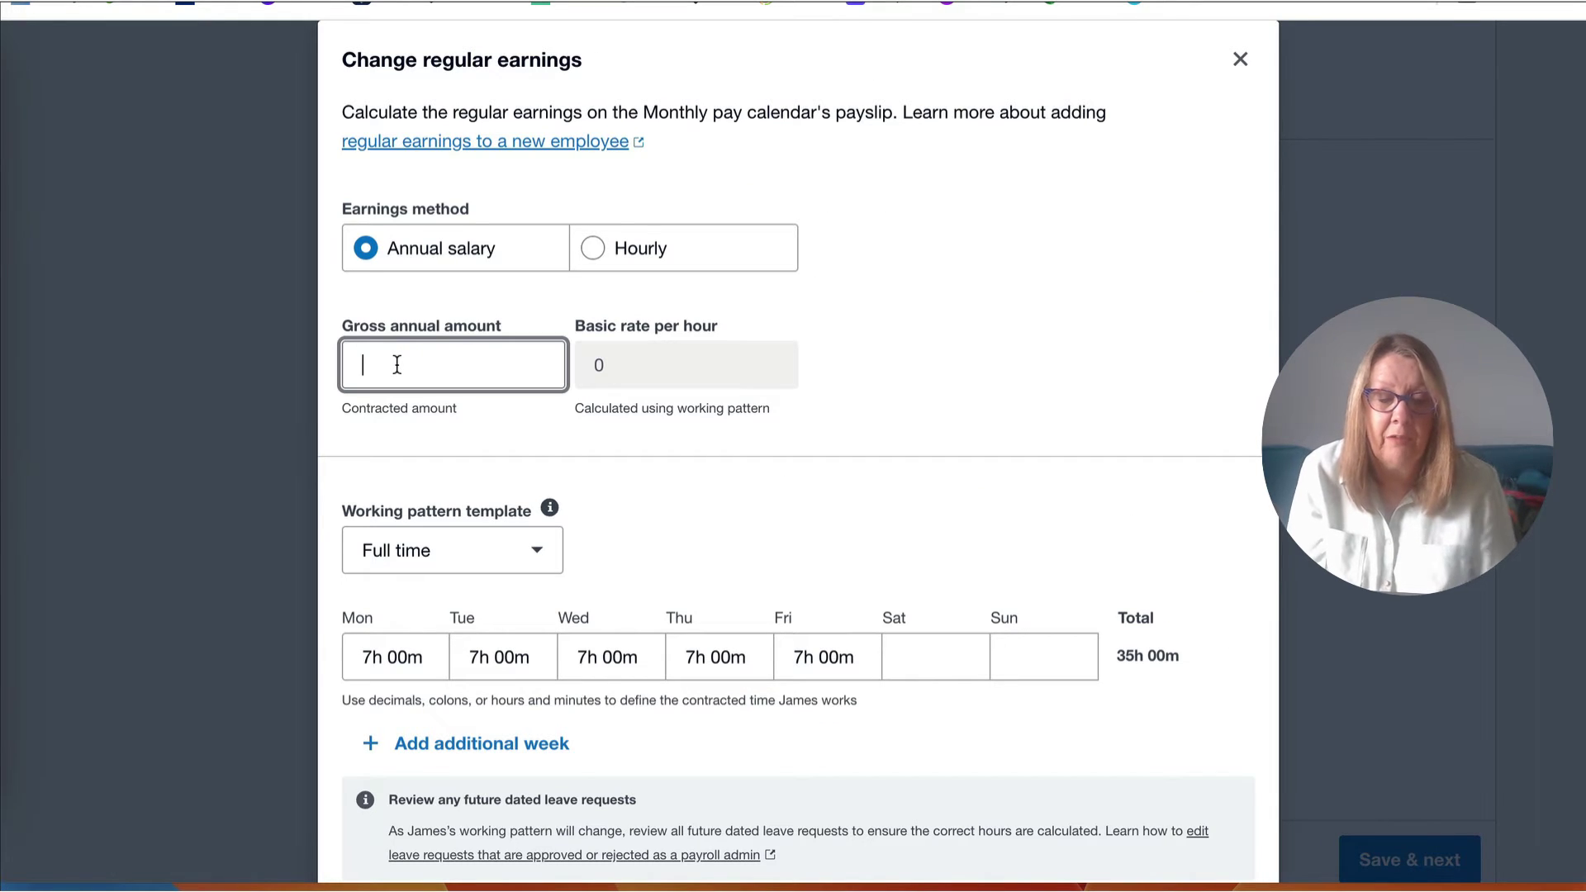
{"action": "type", "text": "1"}
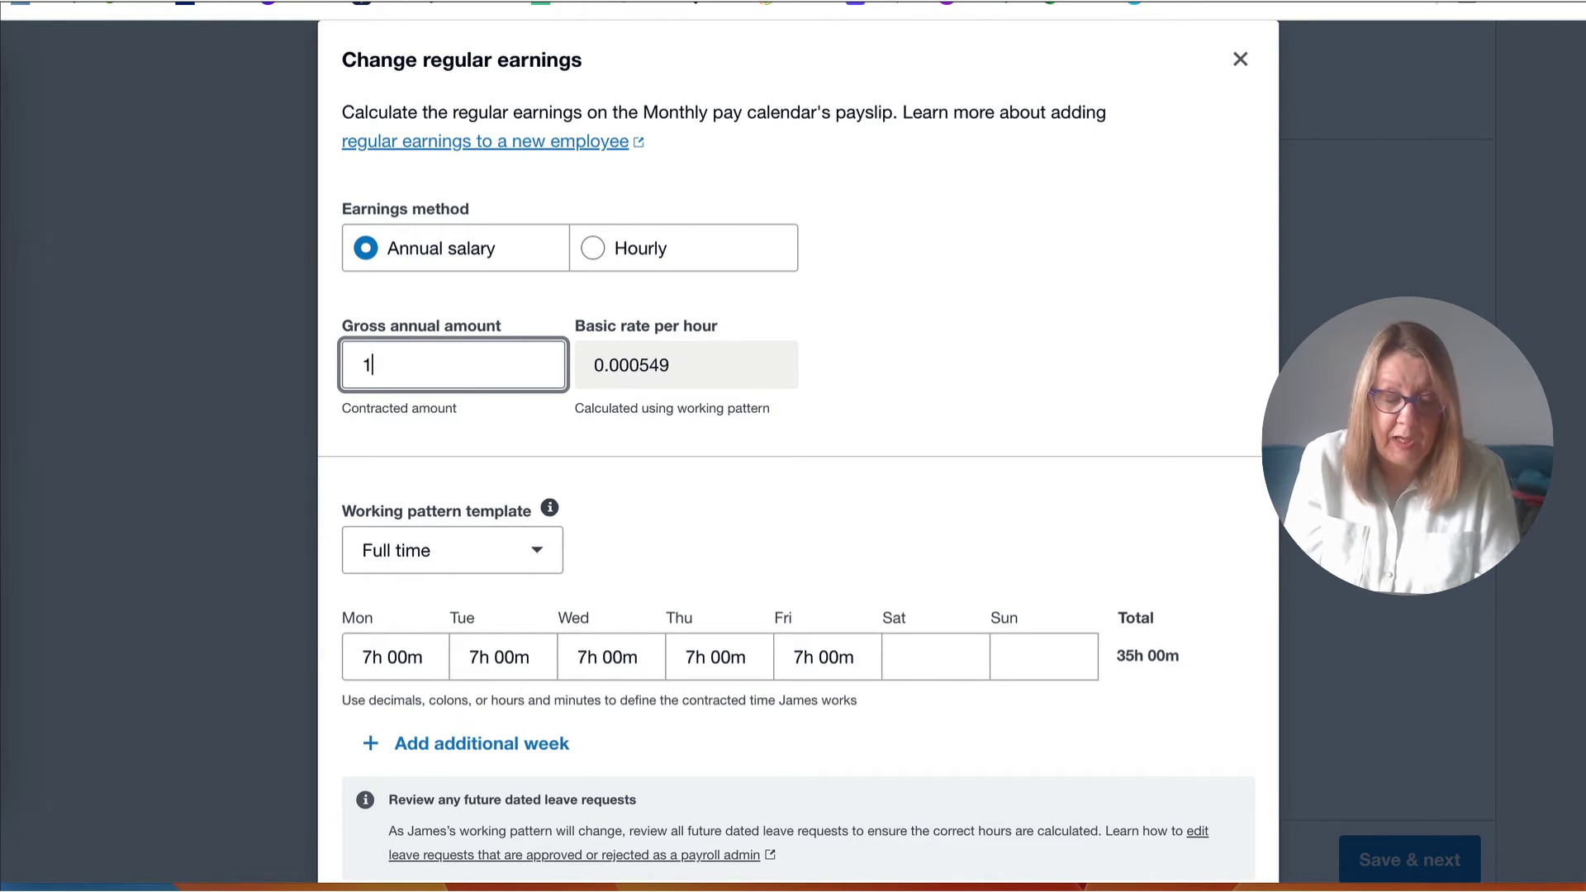
{"action": "type", "text": "2,000"}
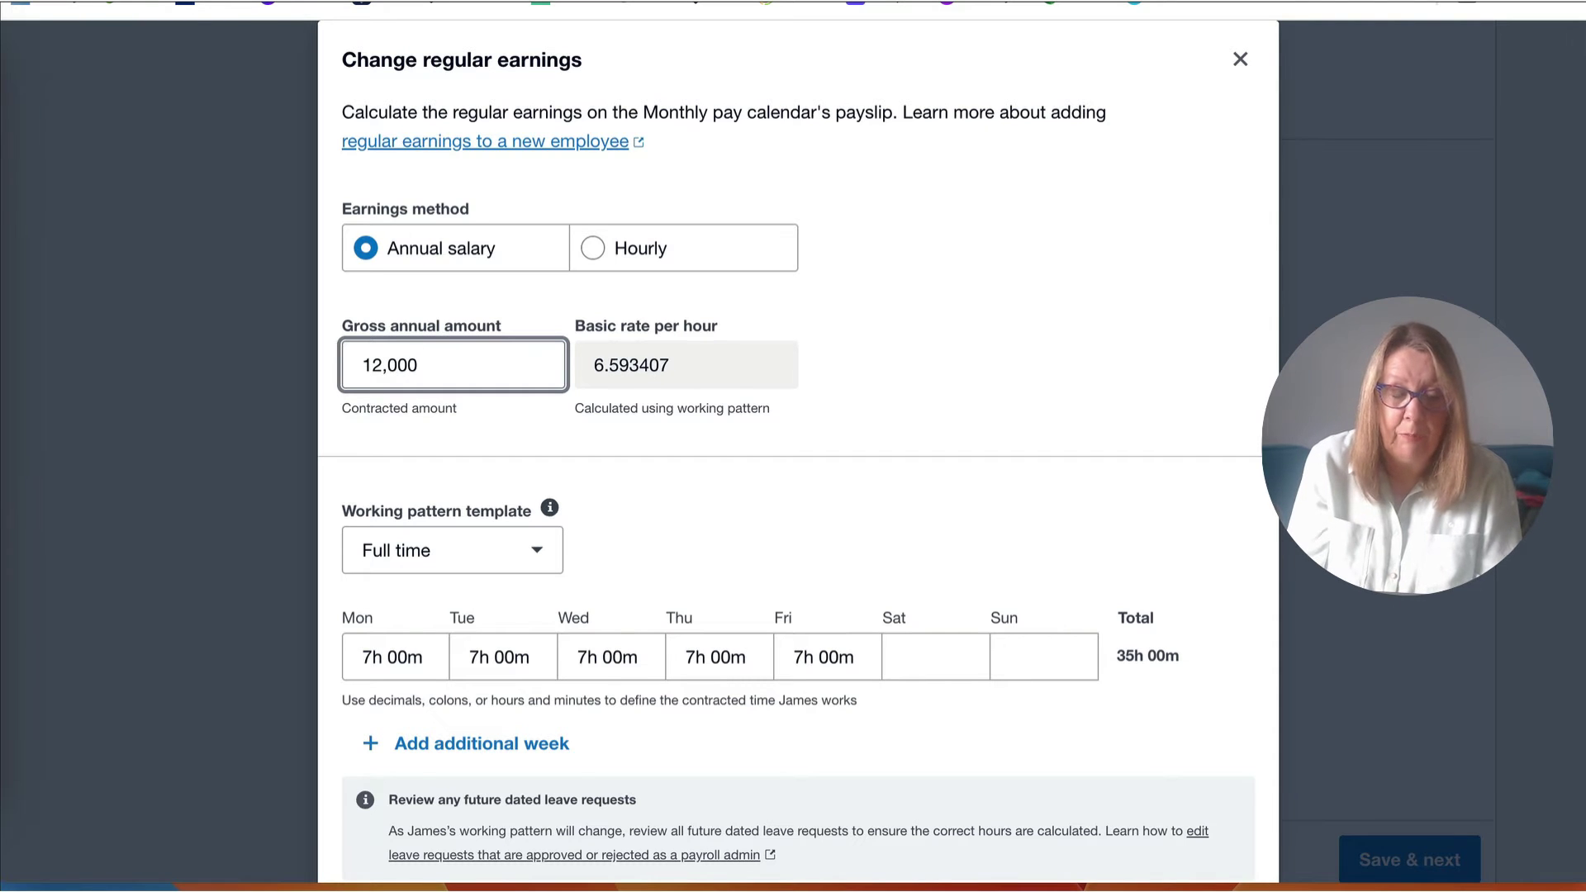
{"action": "key", "text": "Tab"}
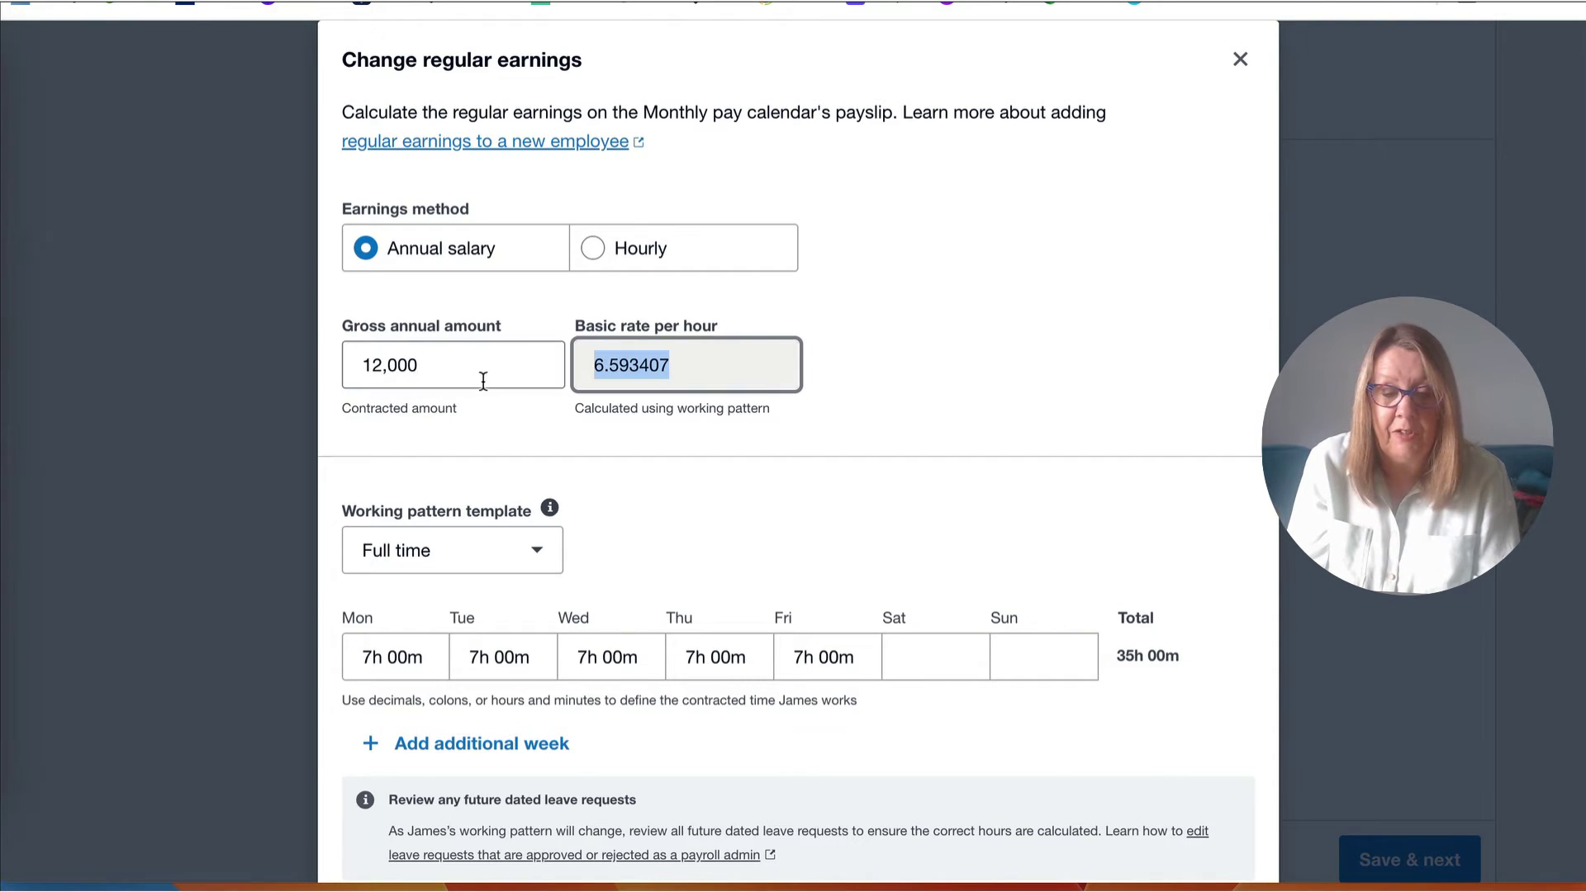
Assign the Regular Hours earnings pay item from 1 Apr 2024, confirm the regular earnings and save the employment information
{"action": "scroll", "coordinate": [479, 375], "scroll_direction": "down", "scroll_amount": 1}
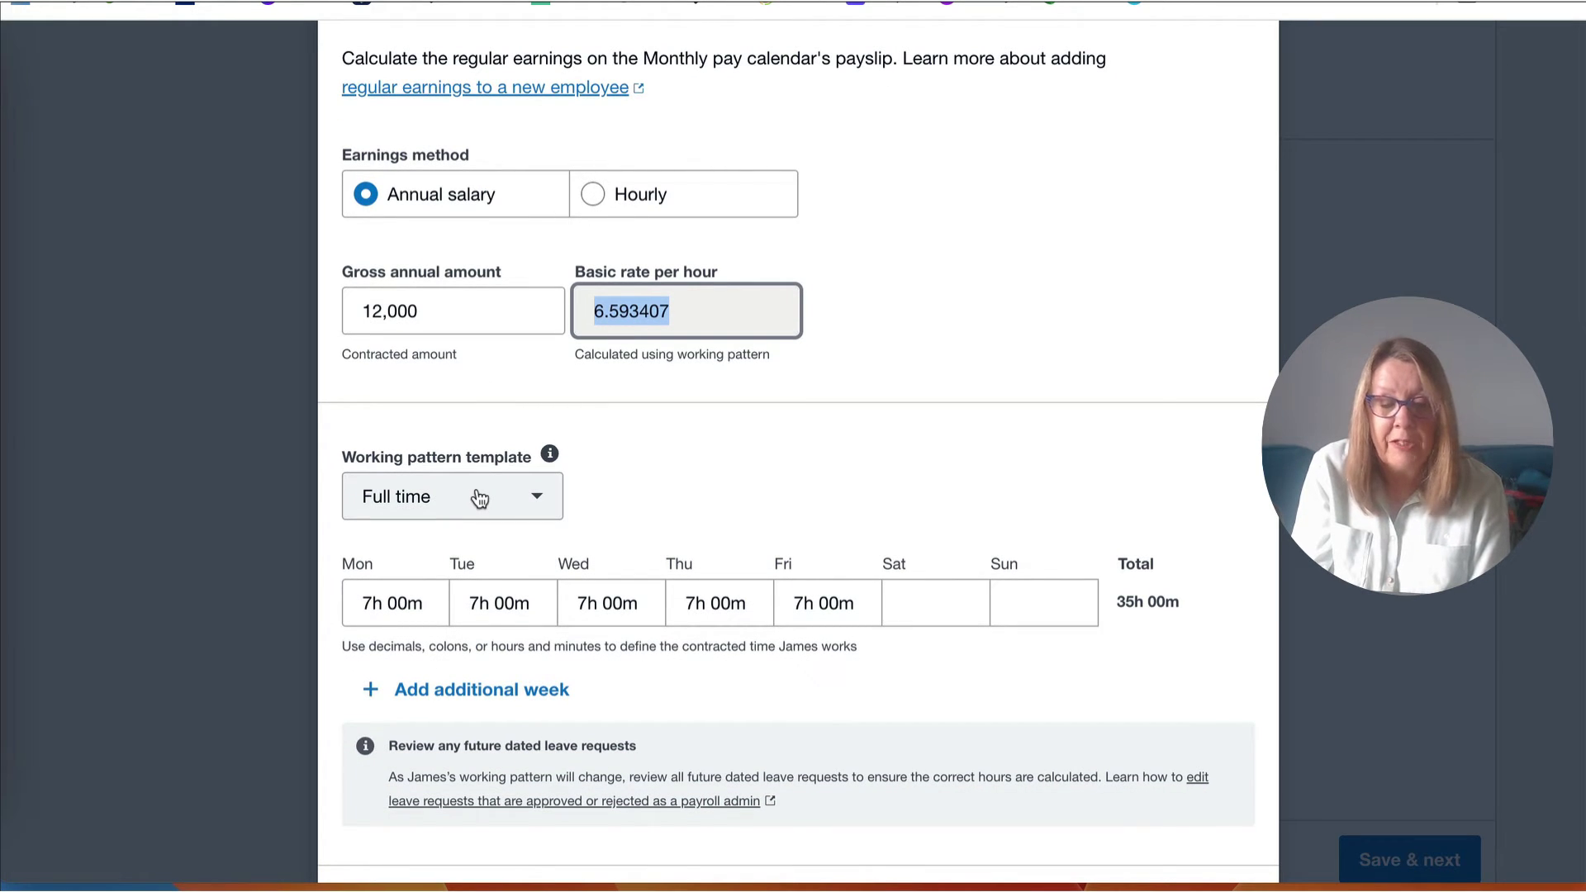
{"action": "scroll", "coordinate": [479, 498], "scroll_direction": "down", "scroll_amount": 1}
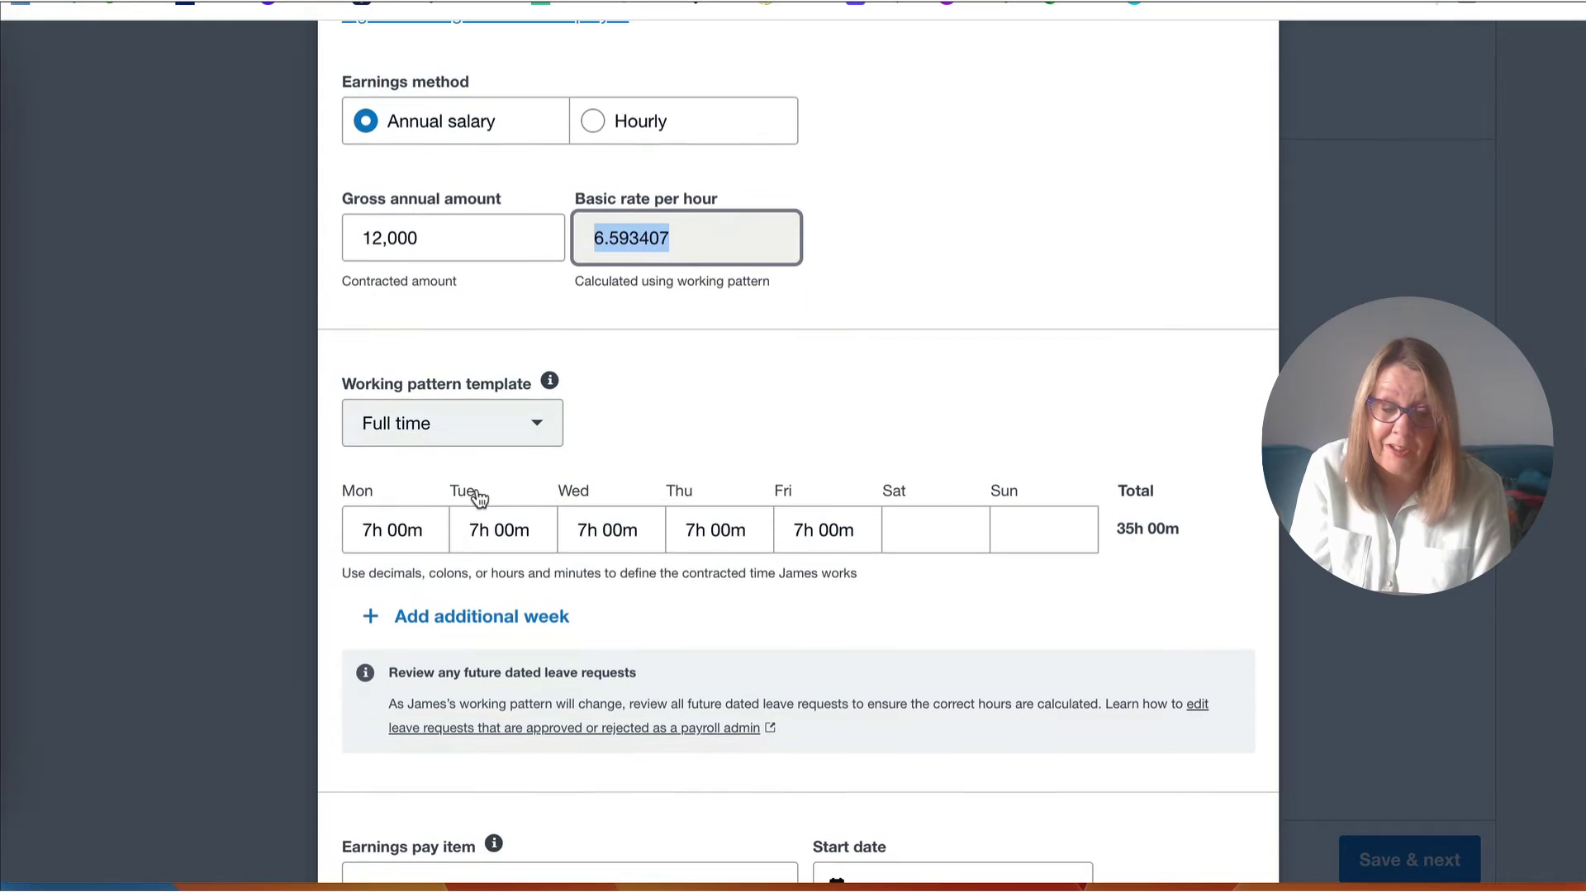
{"action": "scroll", "coordinate": [816, 410], "scroll_direction": "down", "scroll_amount": 1}
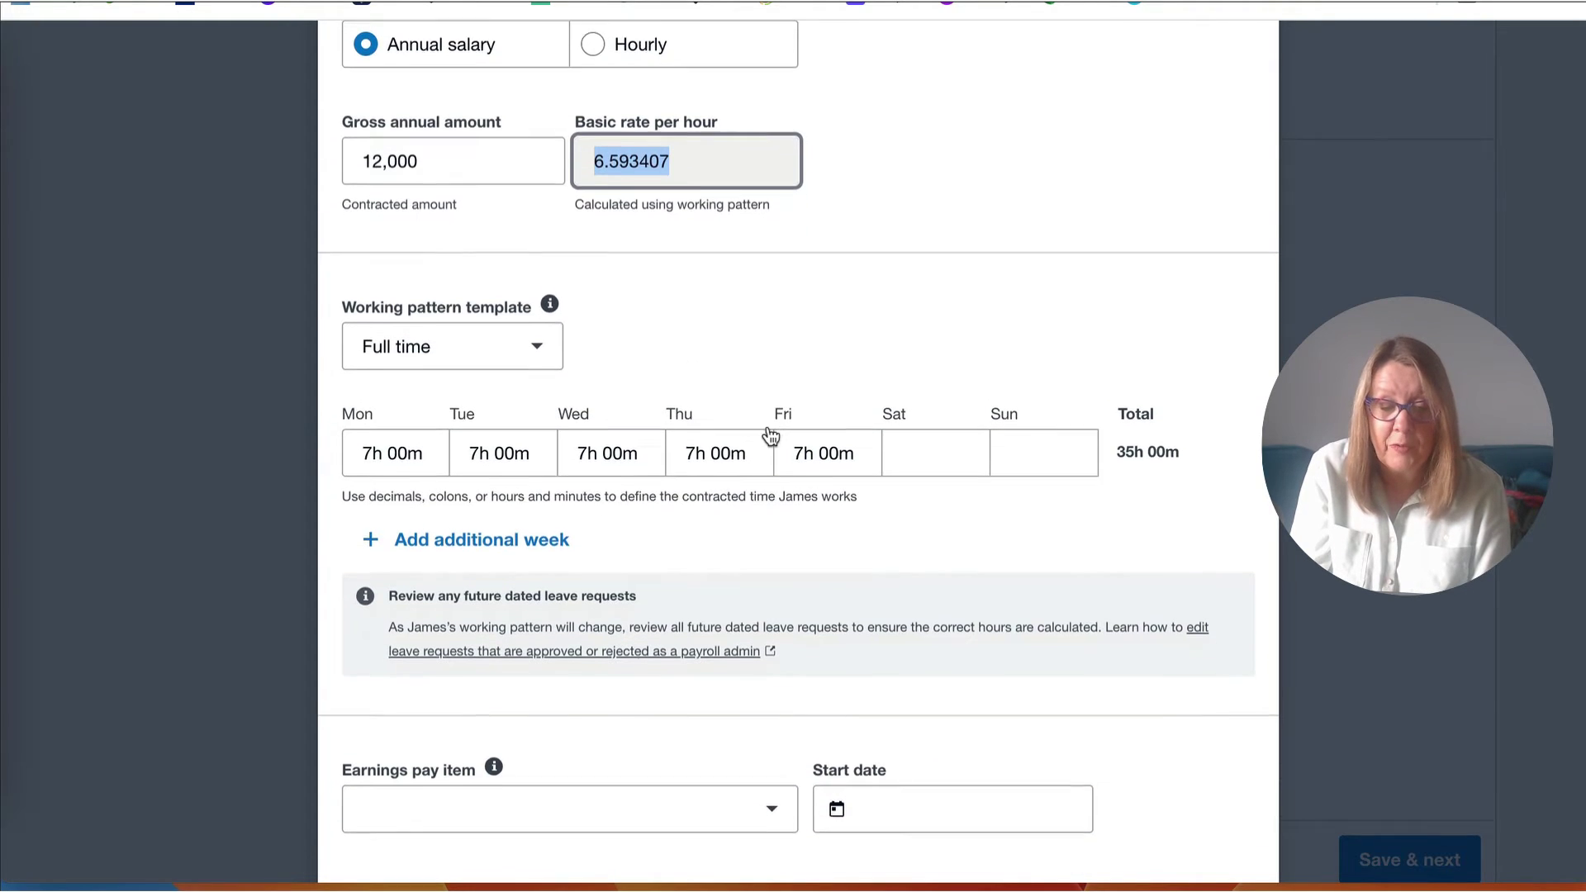
{"action": "scroll", "coordinate": [768, 434], "scroll_direction": "down", "scroll_amount": 2}
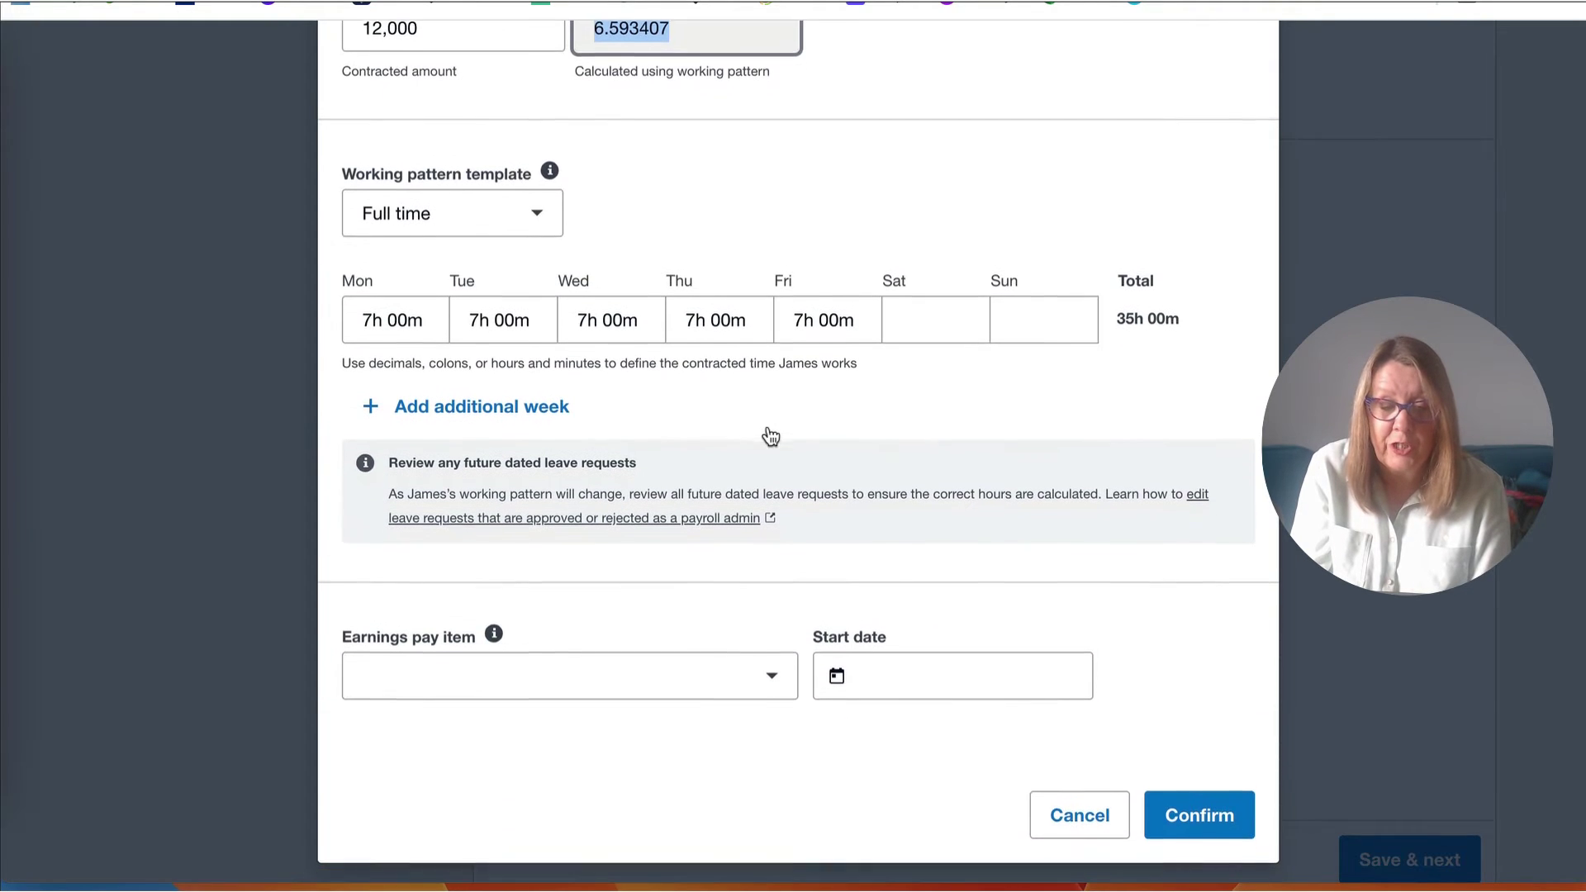
{"action": "left_click", "coordinate": [776, 685]}
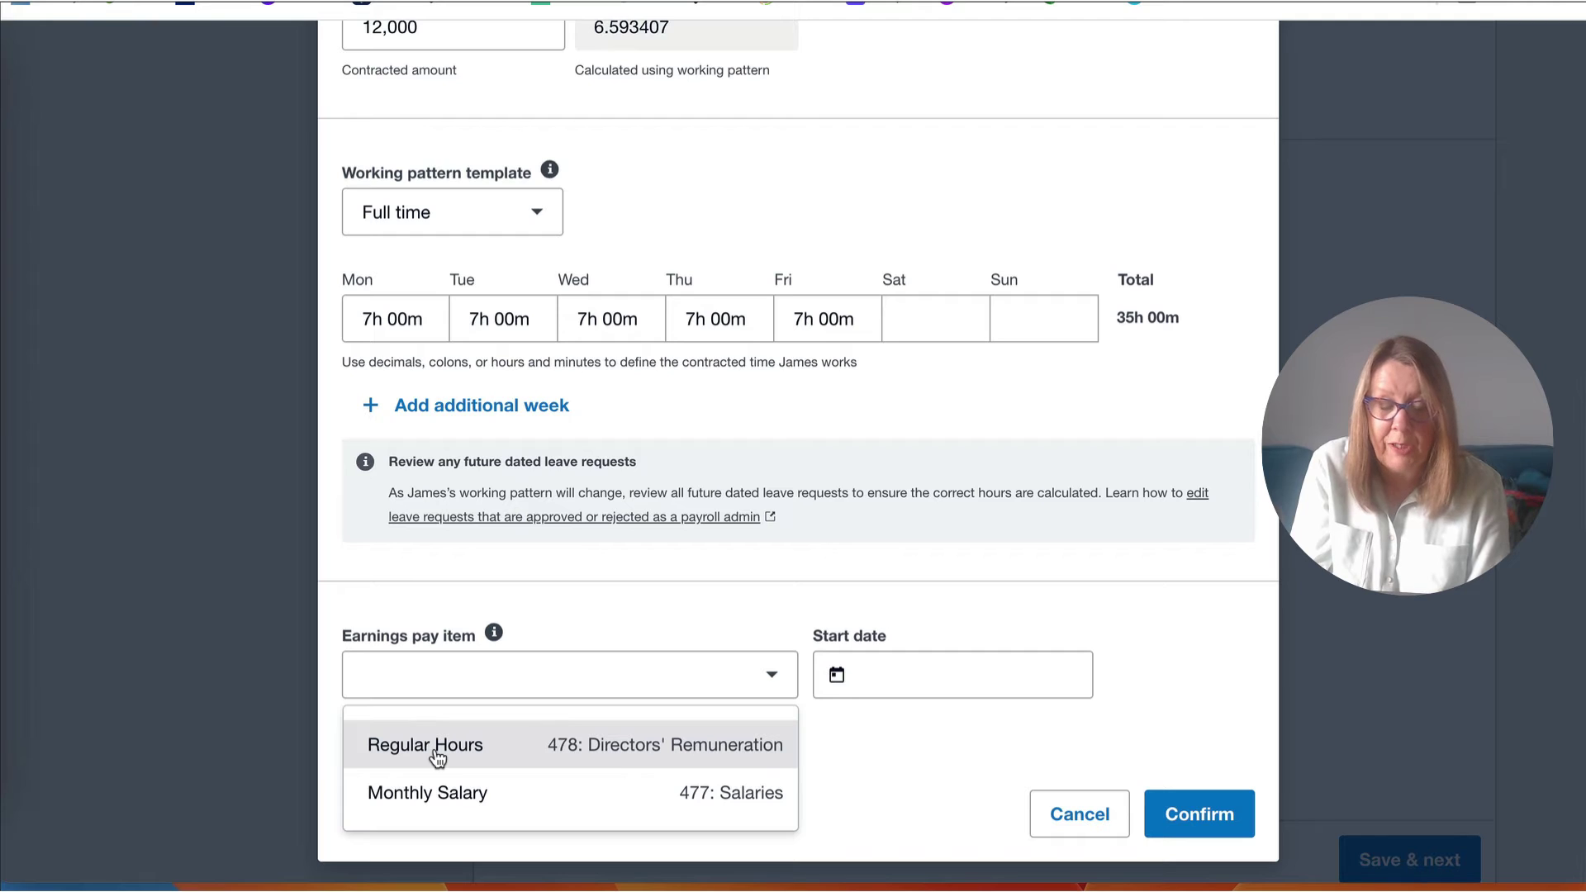
{"action": "left_click", "coordinate": [599, 743]}
{"action": "left_click", "coordinate": [867, 679]}
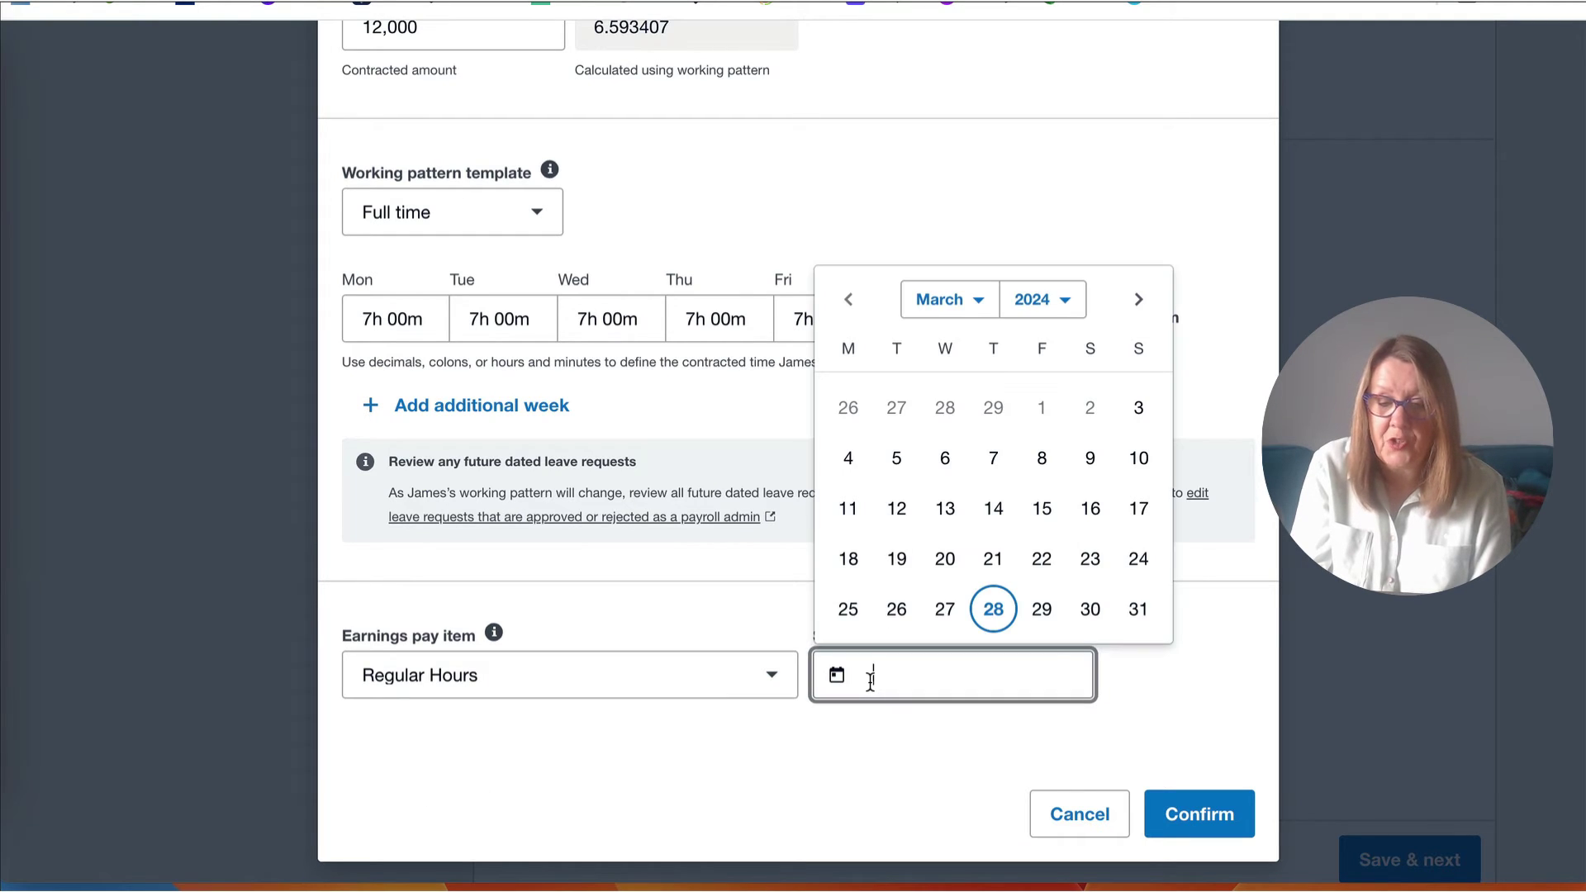
{"action": "left_click", "coordinate": [1139, 301]}
{"action": "left_click", "coordinate": [848, 407]}
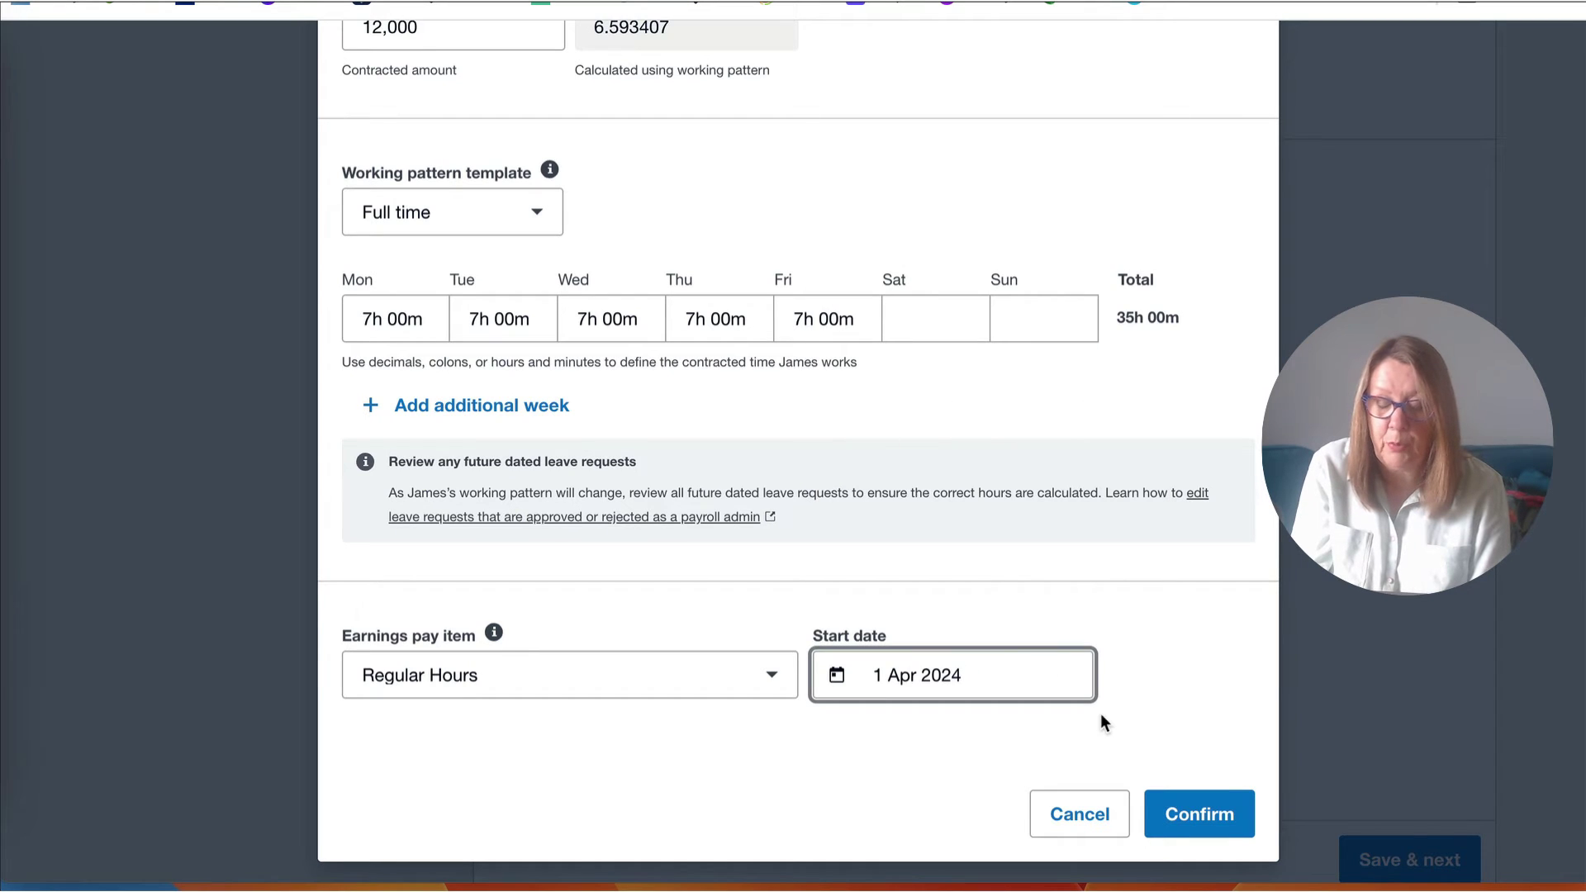
{"action": "left_click", "coordinate": [1225, 829]}
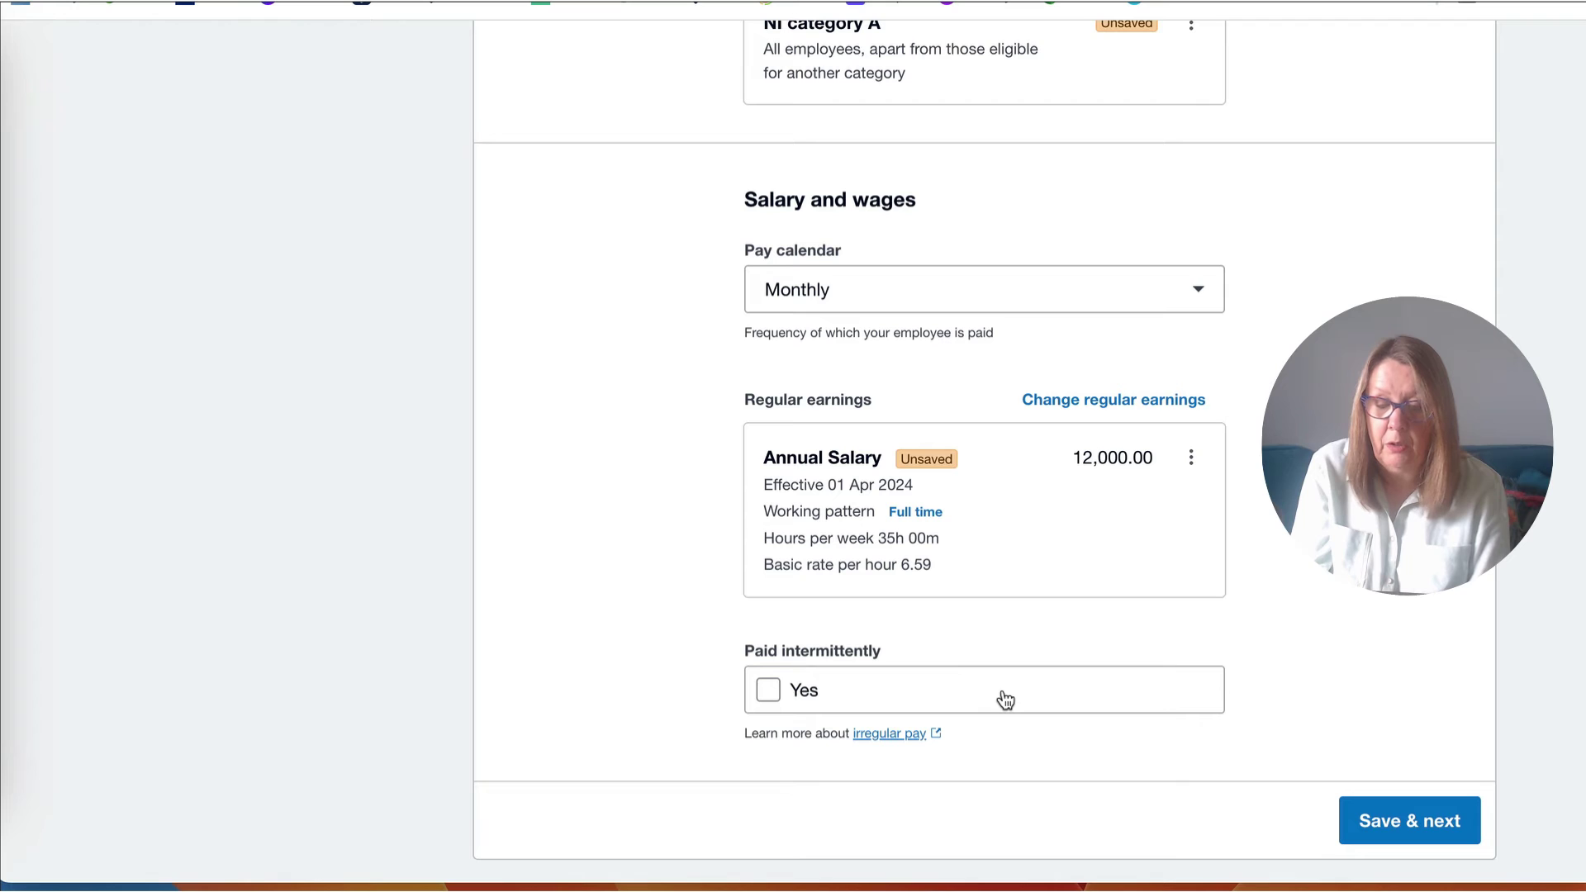
{"action": "left_click", "coordinate": [1427, 837]}
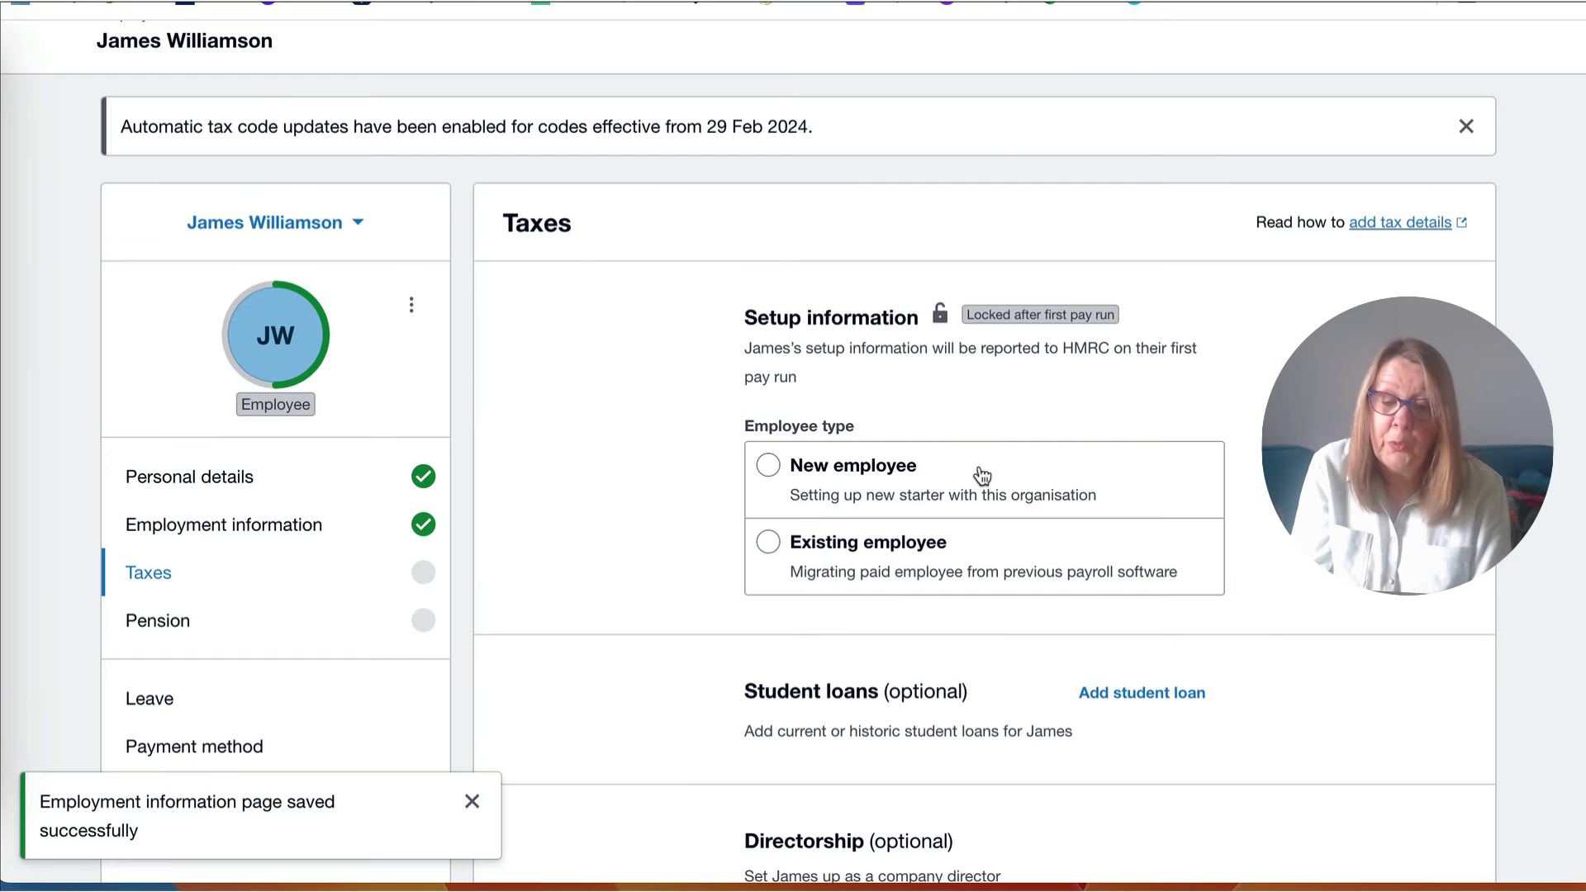
Set the employee type to New employee and choose statement A) This is their first job since the start of the tax year (6th April)
{"action": "left_click", "coordinate": [774, 467]}
{"action": "scroll", "coordinate": [1148, 585], "scroll_direction": "down", "scroll_amount": 1}
{"action": "scroll", "coordinate": [1148, 585], "scroll_direction": "down", "scroll_amount": 1}
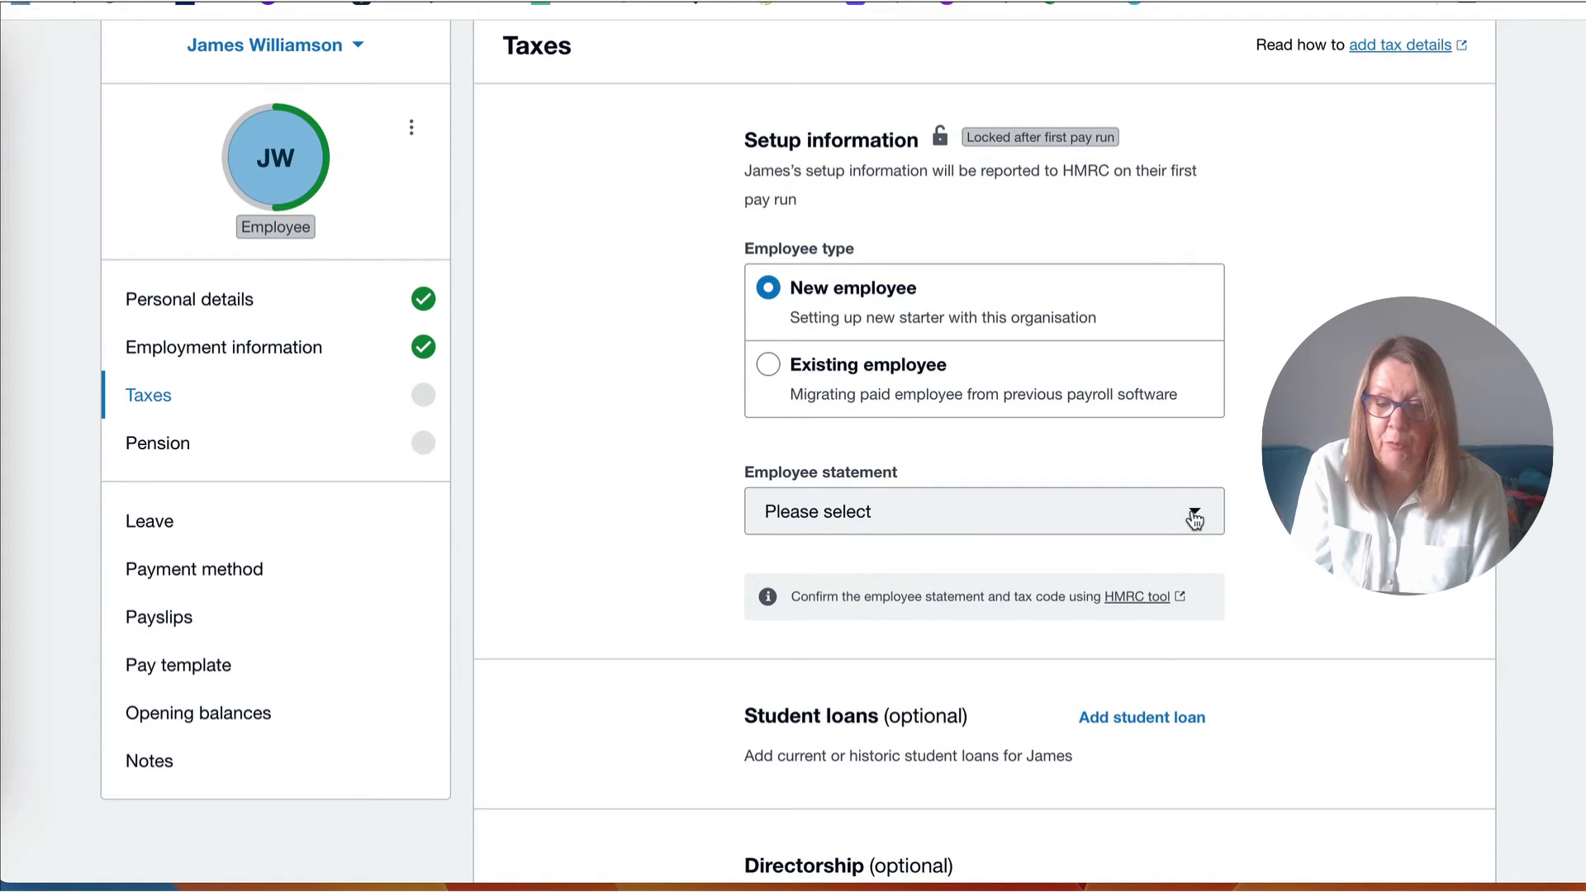
{"action": "left_click", "coordinate": [1195, 519]}
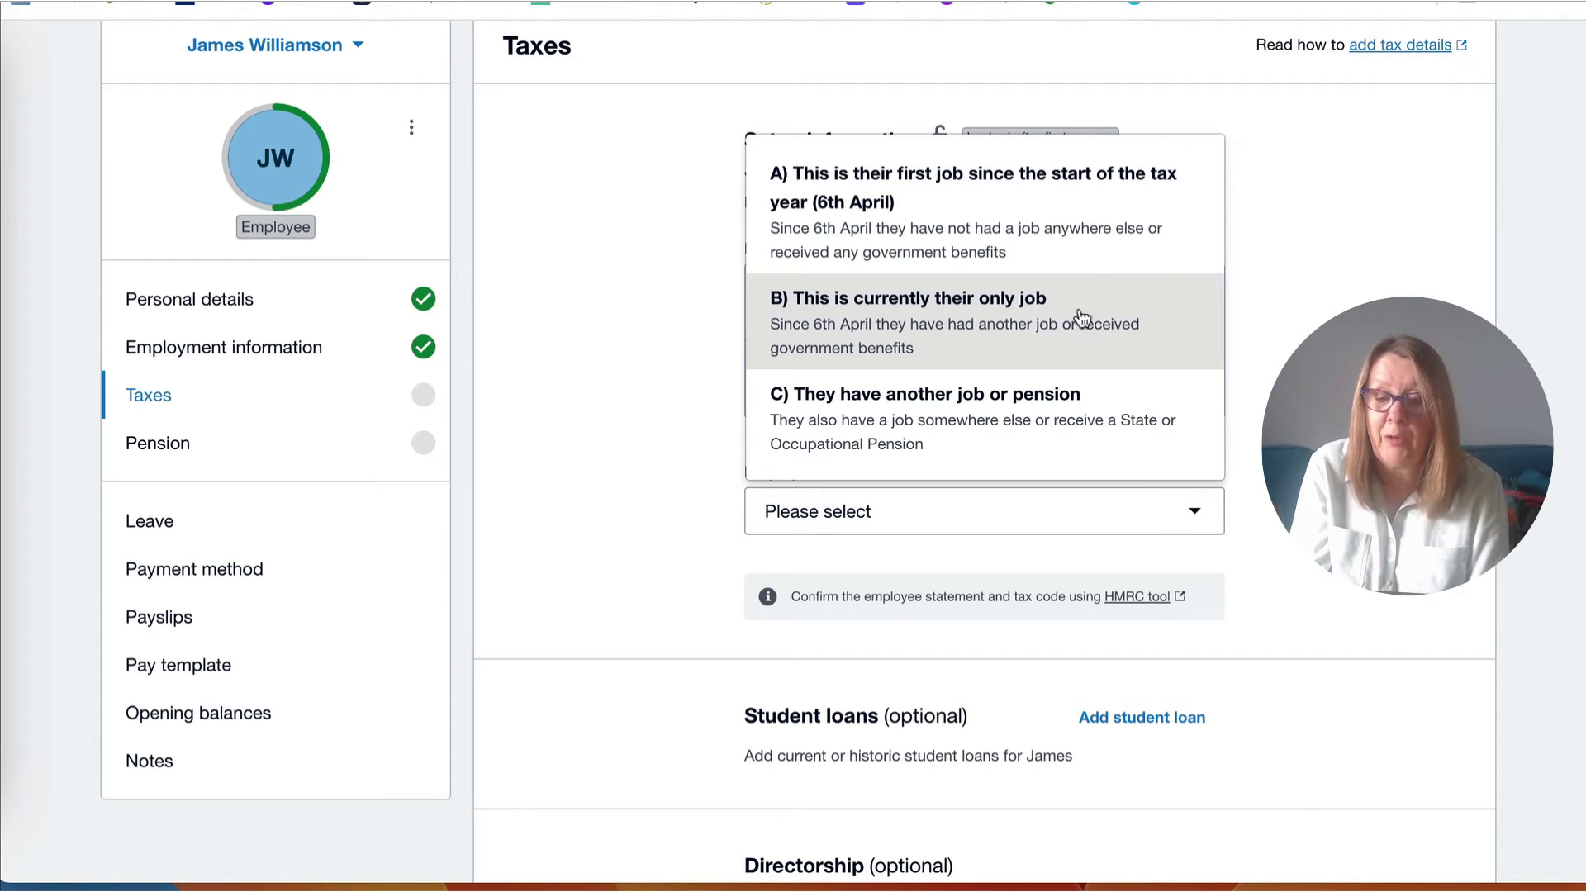
{"action": "left_click", "coordinate": [1094, 200]}
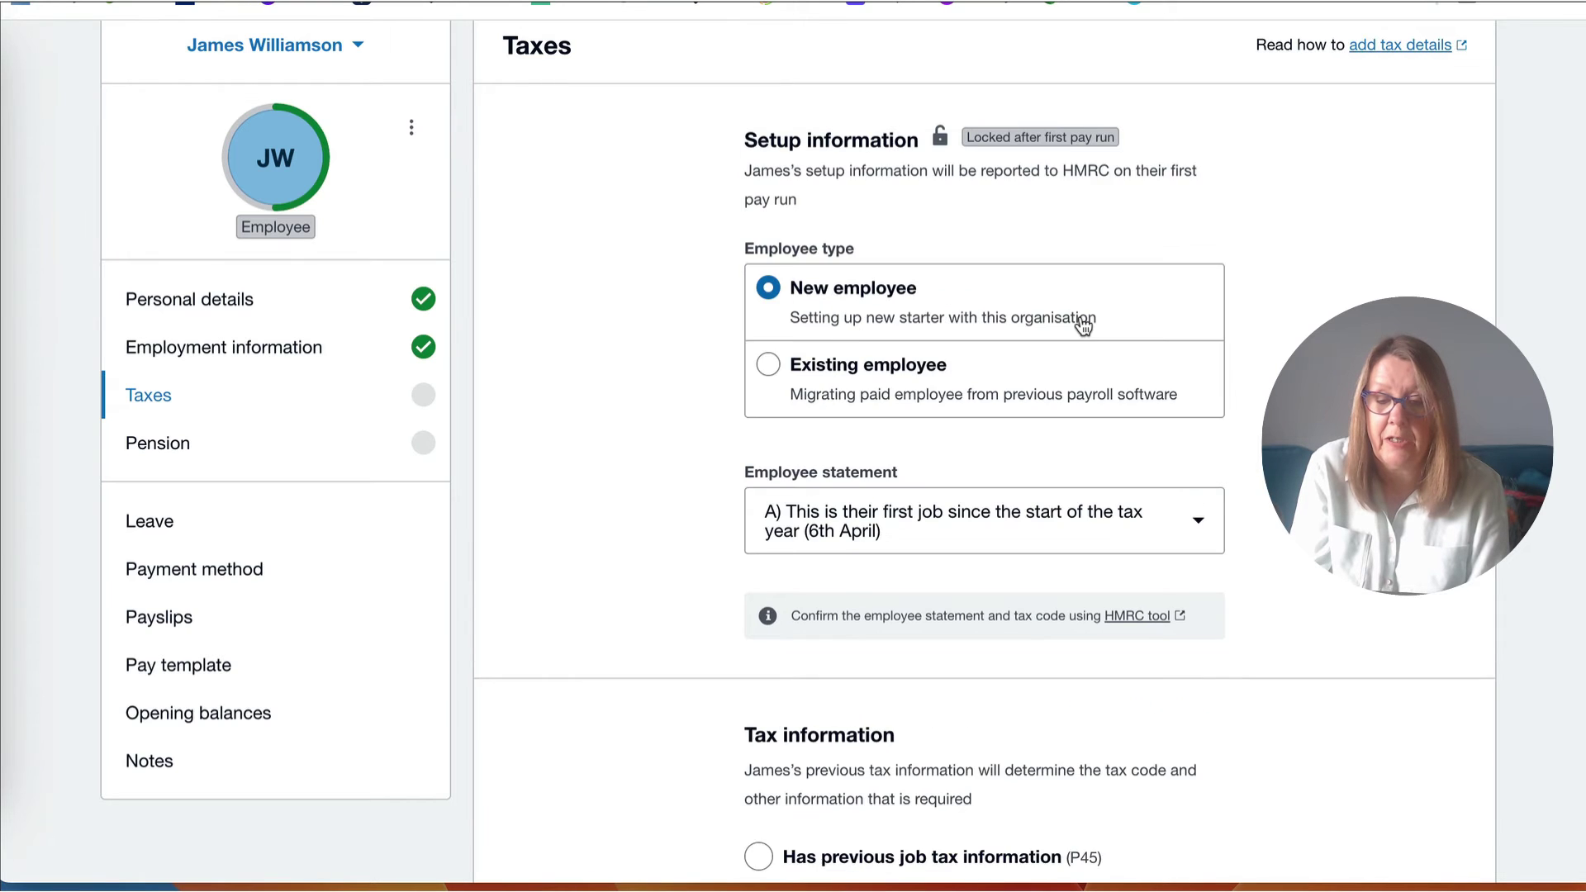
Record in the tax information that the employee doesn't have previous job tax information
{"action": "scroll", "coordinate": [1083, 323], "scroll_direction": "down", "scroll_amount": 2}
{"action": "scroll", "coordinate": [1082, 323], "scroll_direction": "down", "scroll_amount": 1}
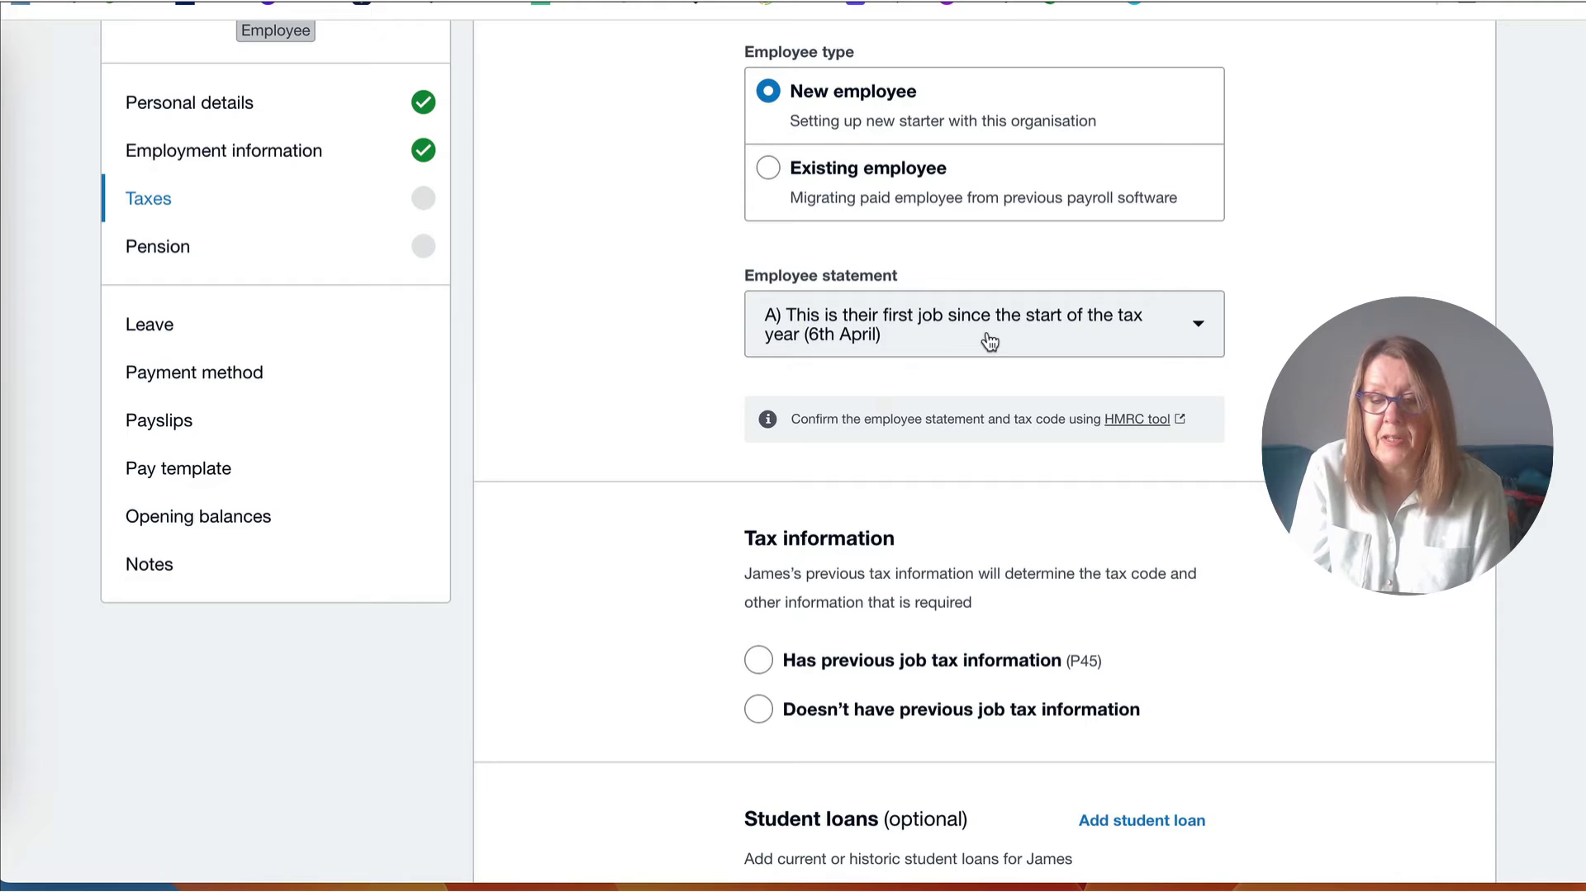
{"action": "scroll", "coordinate": [989, 334], "scroll_direction": "down", "scroll_amount": 3}
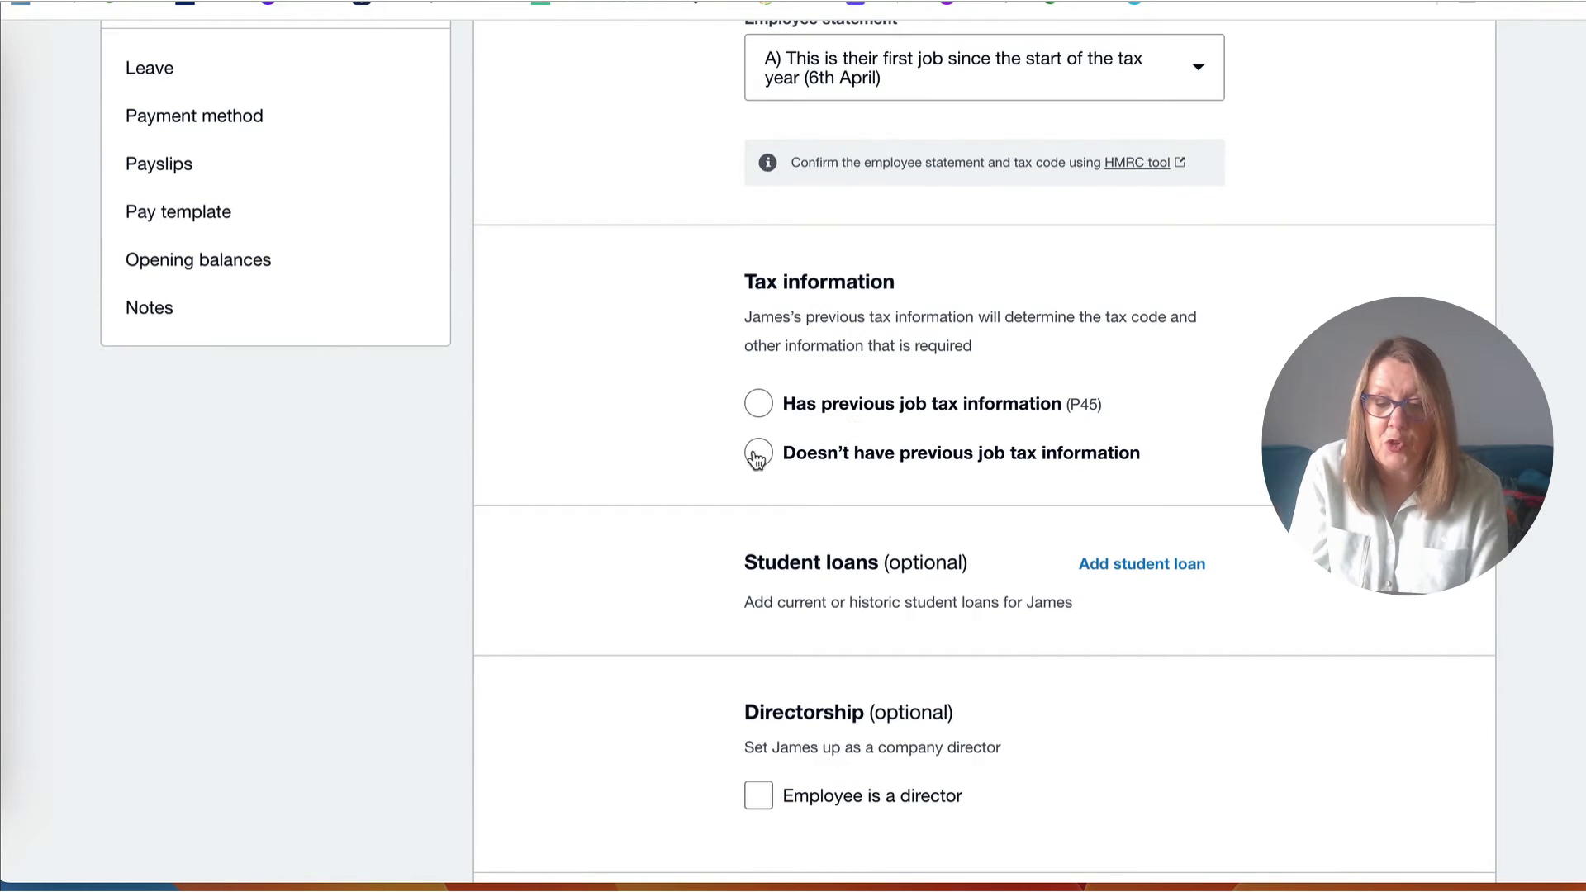
{"action": "left_click", "coordinate": [758, 455]}
{"action": "scroll", "coordinate": [1054, 434], "scroll_direction": "down", "scroll_amount": 2}
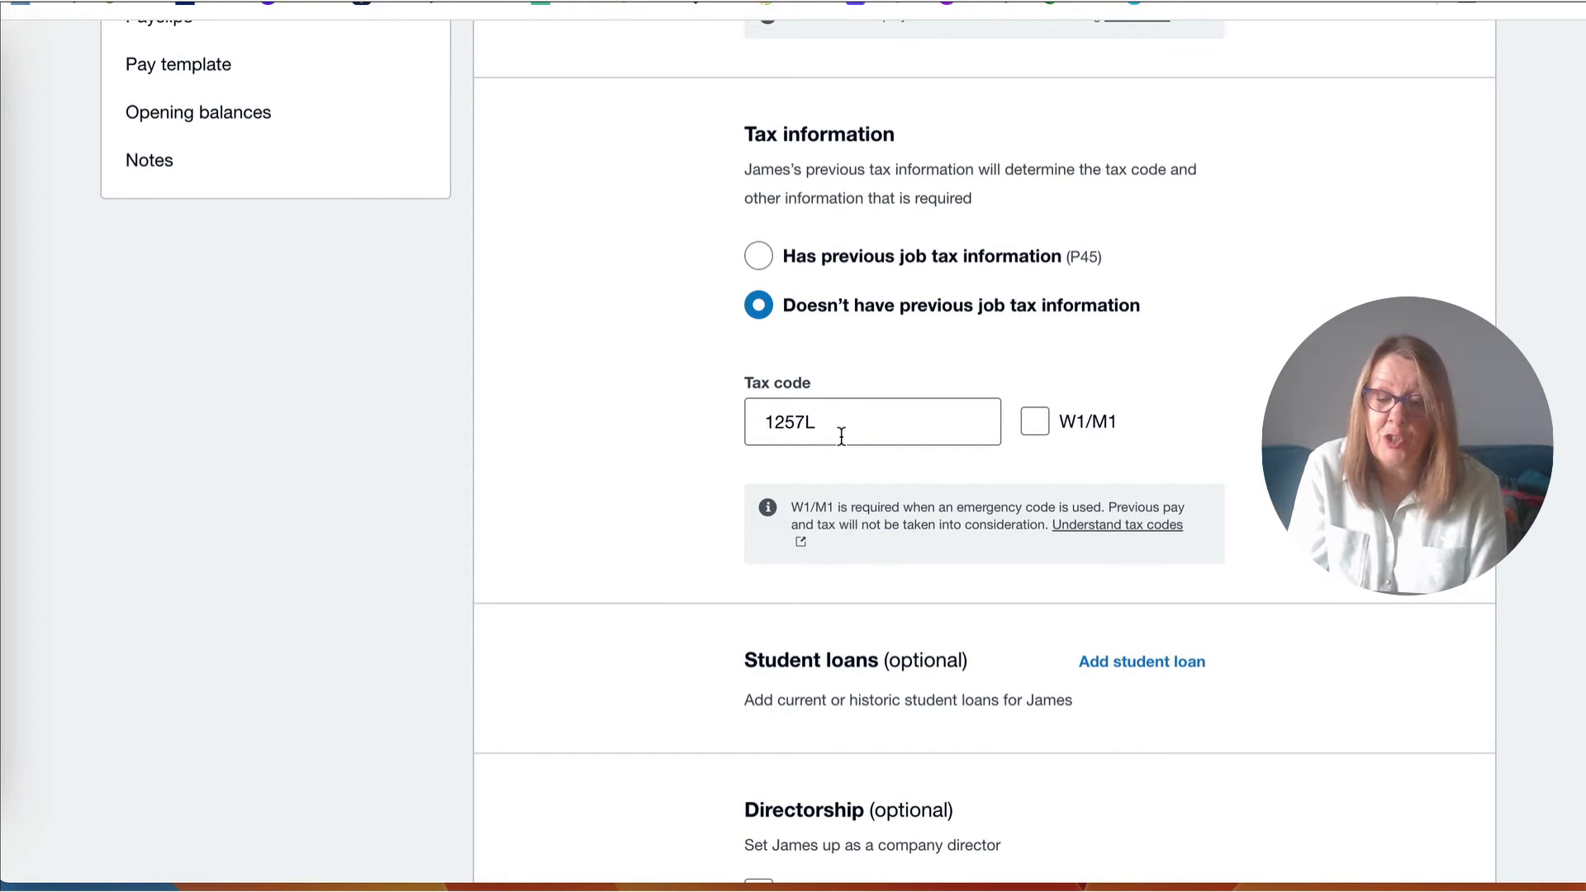
Mark the employee as a director with a directorship start date of 01 Apr 2024
{"action": "scroll", "coordinate": [841, 435], "scroll_direction": "down", "scroll_amount": 1}
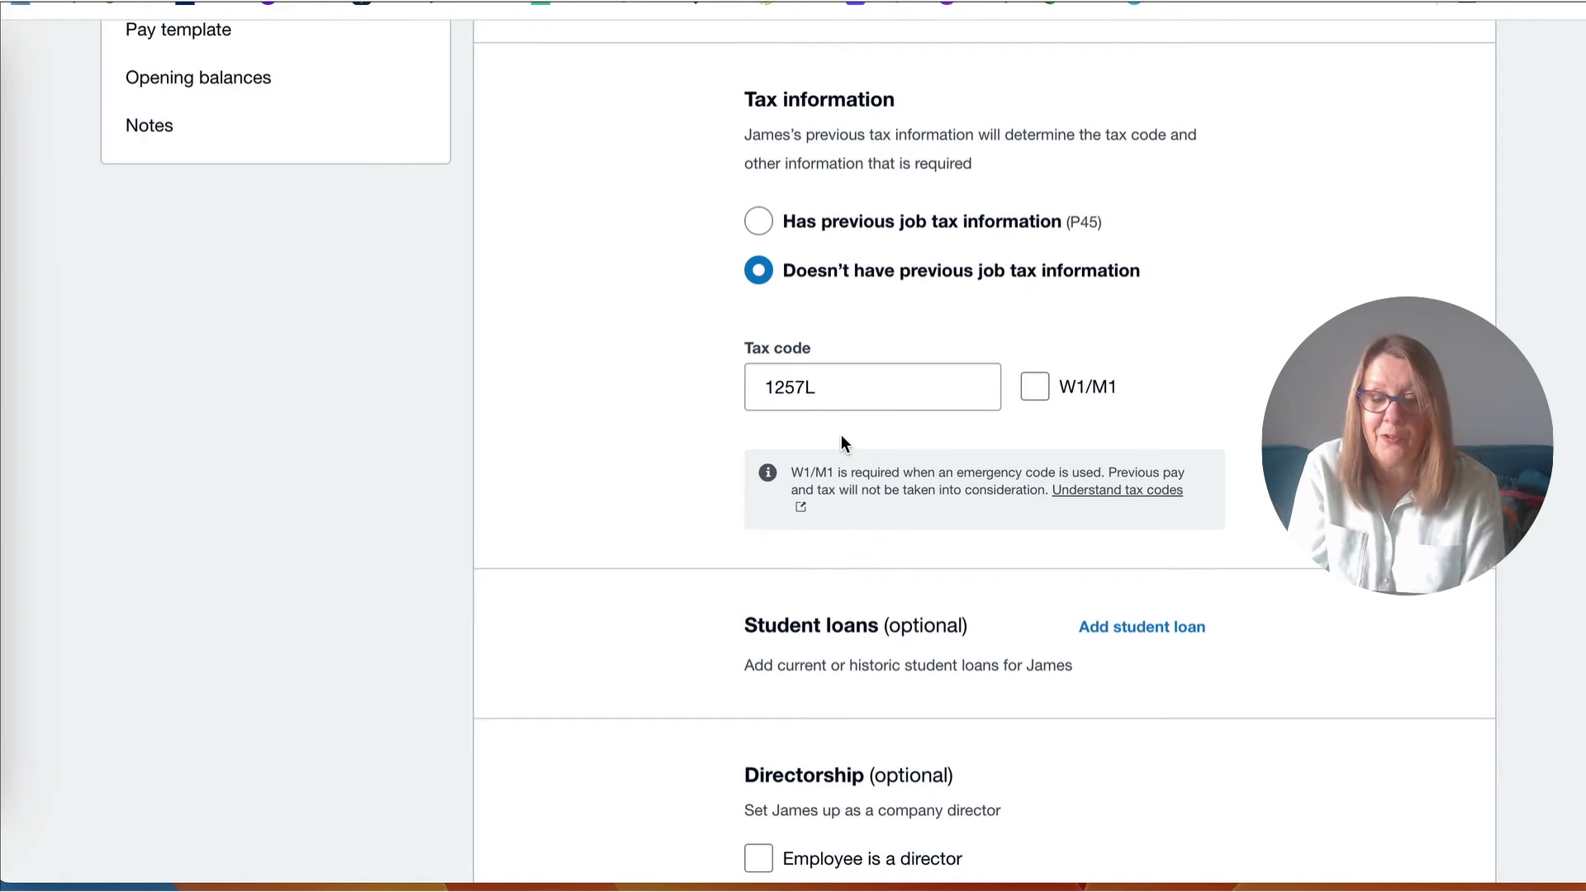
{"action": "scroll", "coordinate": [841, 436], "scroll_direction": "down", "scroll_amount": 3}
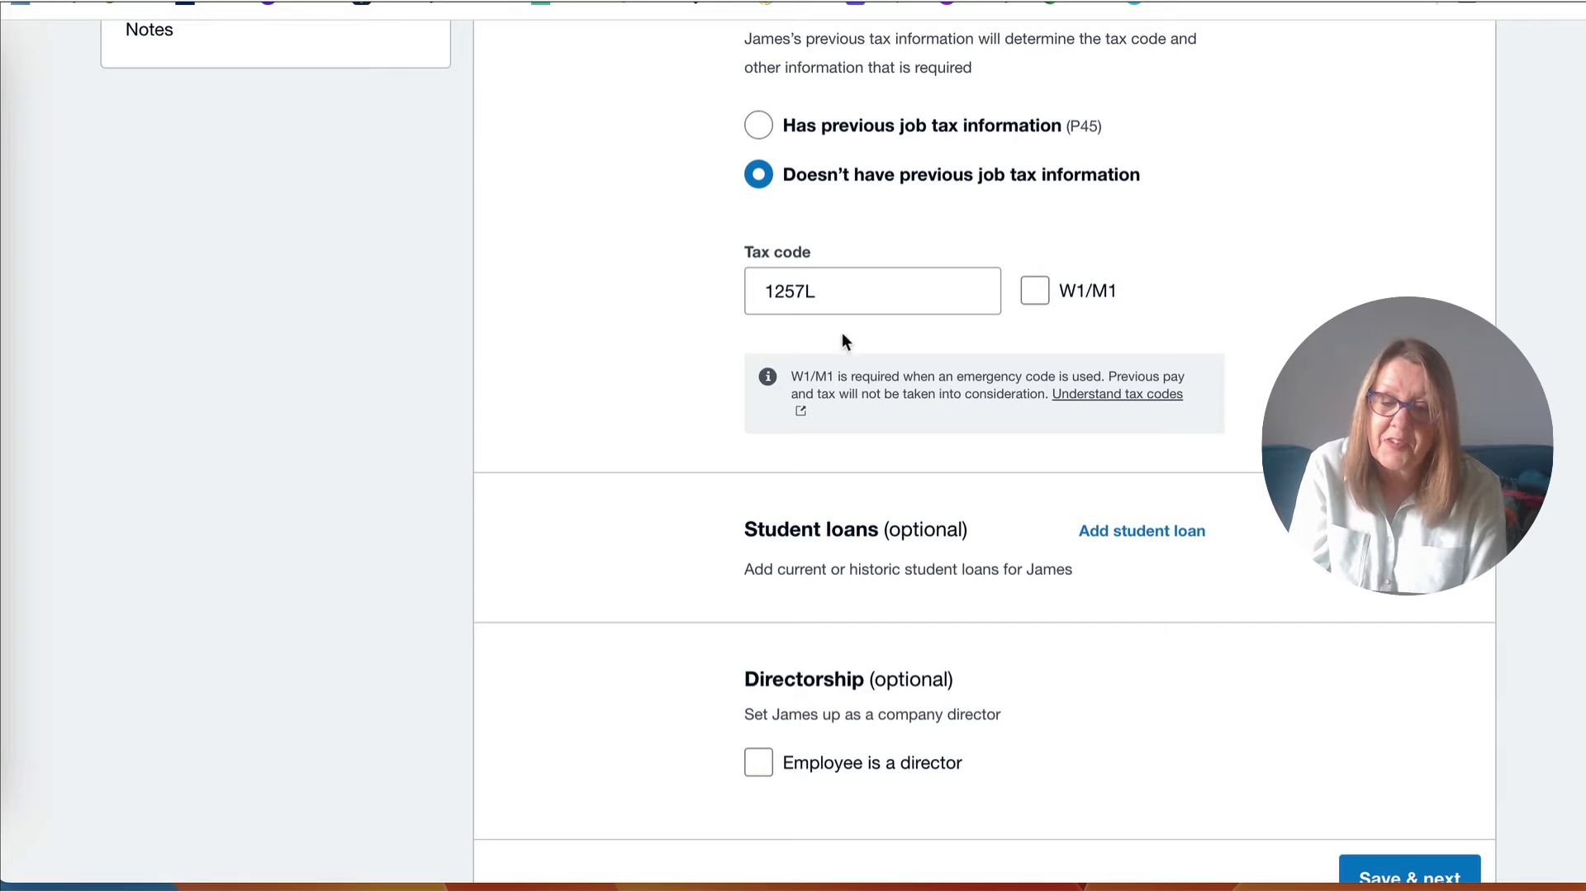
{"action": "scroll", "coordinate": [877, 297], "scroll_direction": "down", "scroll_amount": 2}
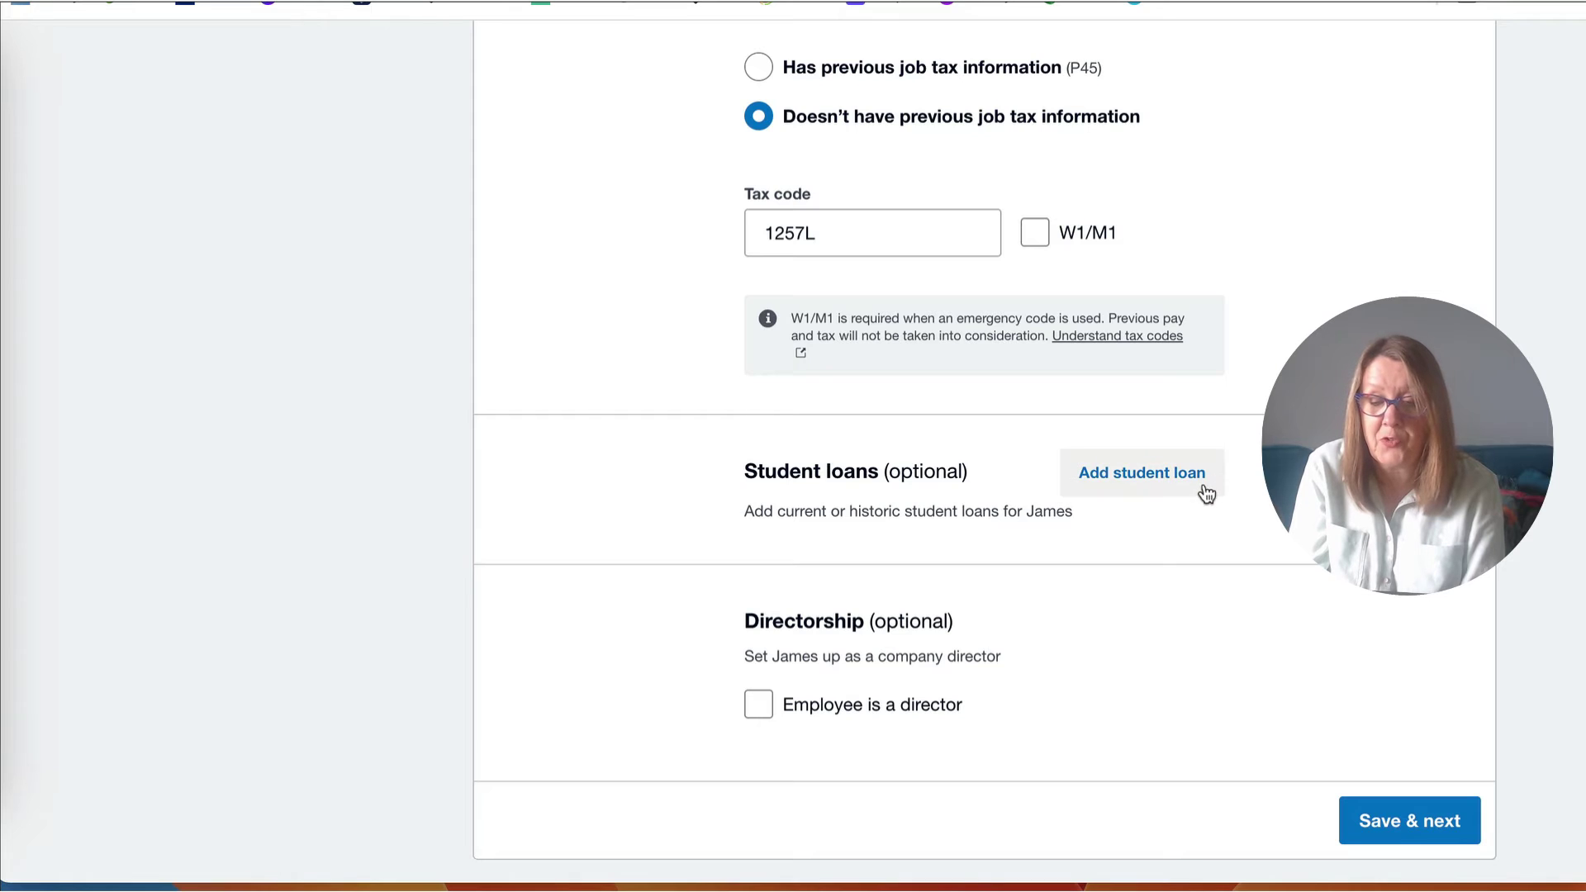
{"action": "left_click", "coordinate": [758, 706]}
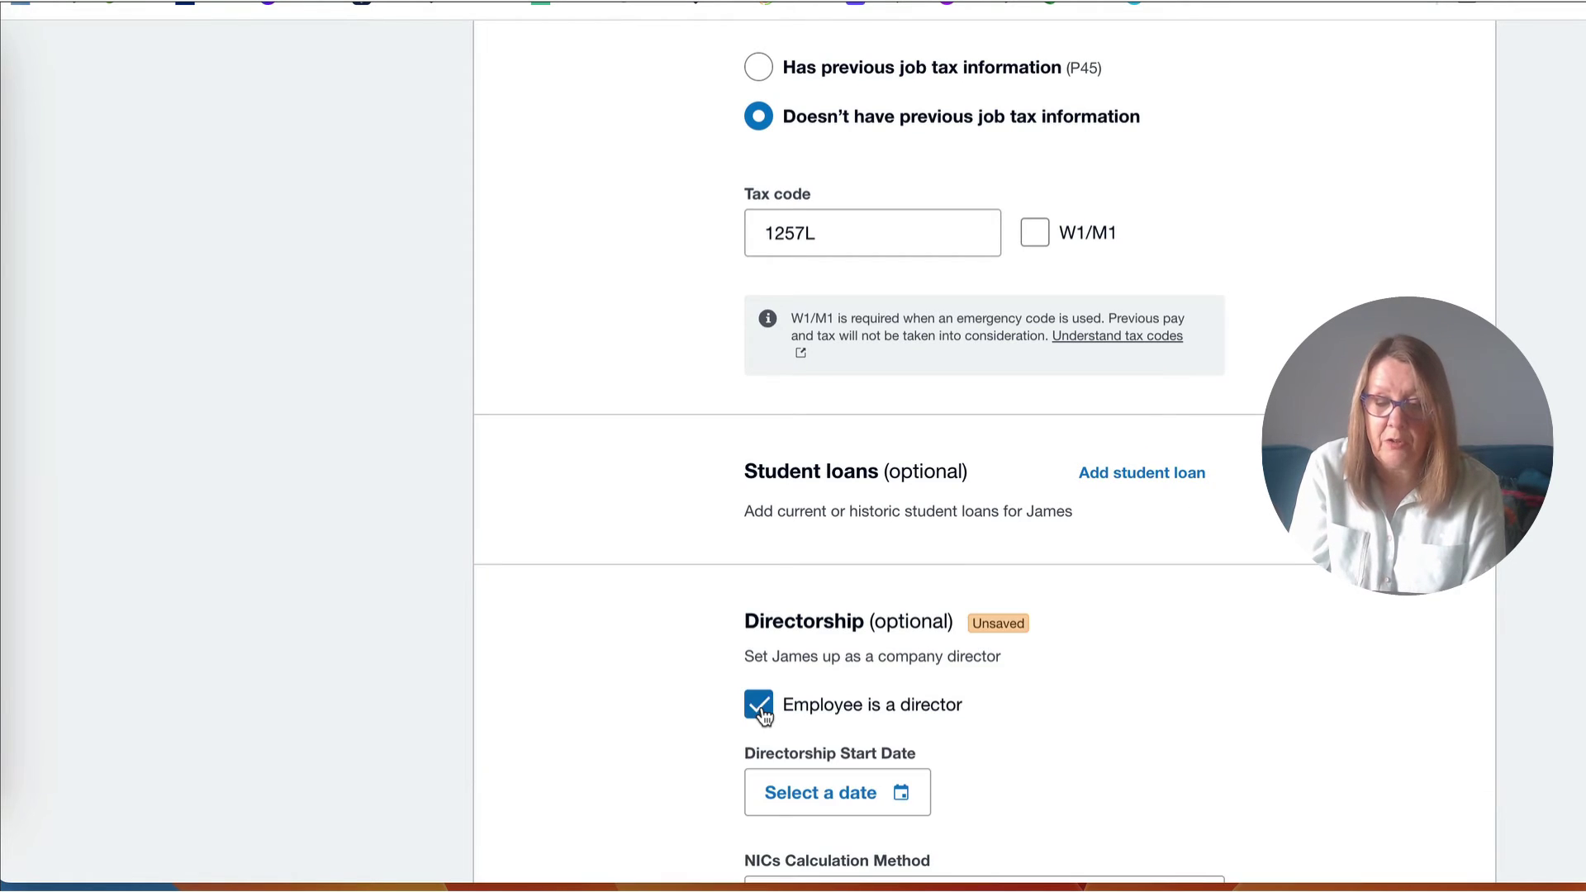
{"action": "scroll", "coordinate": [876, 710], "scroll_direction": "down", "scroll_amount": 2}
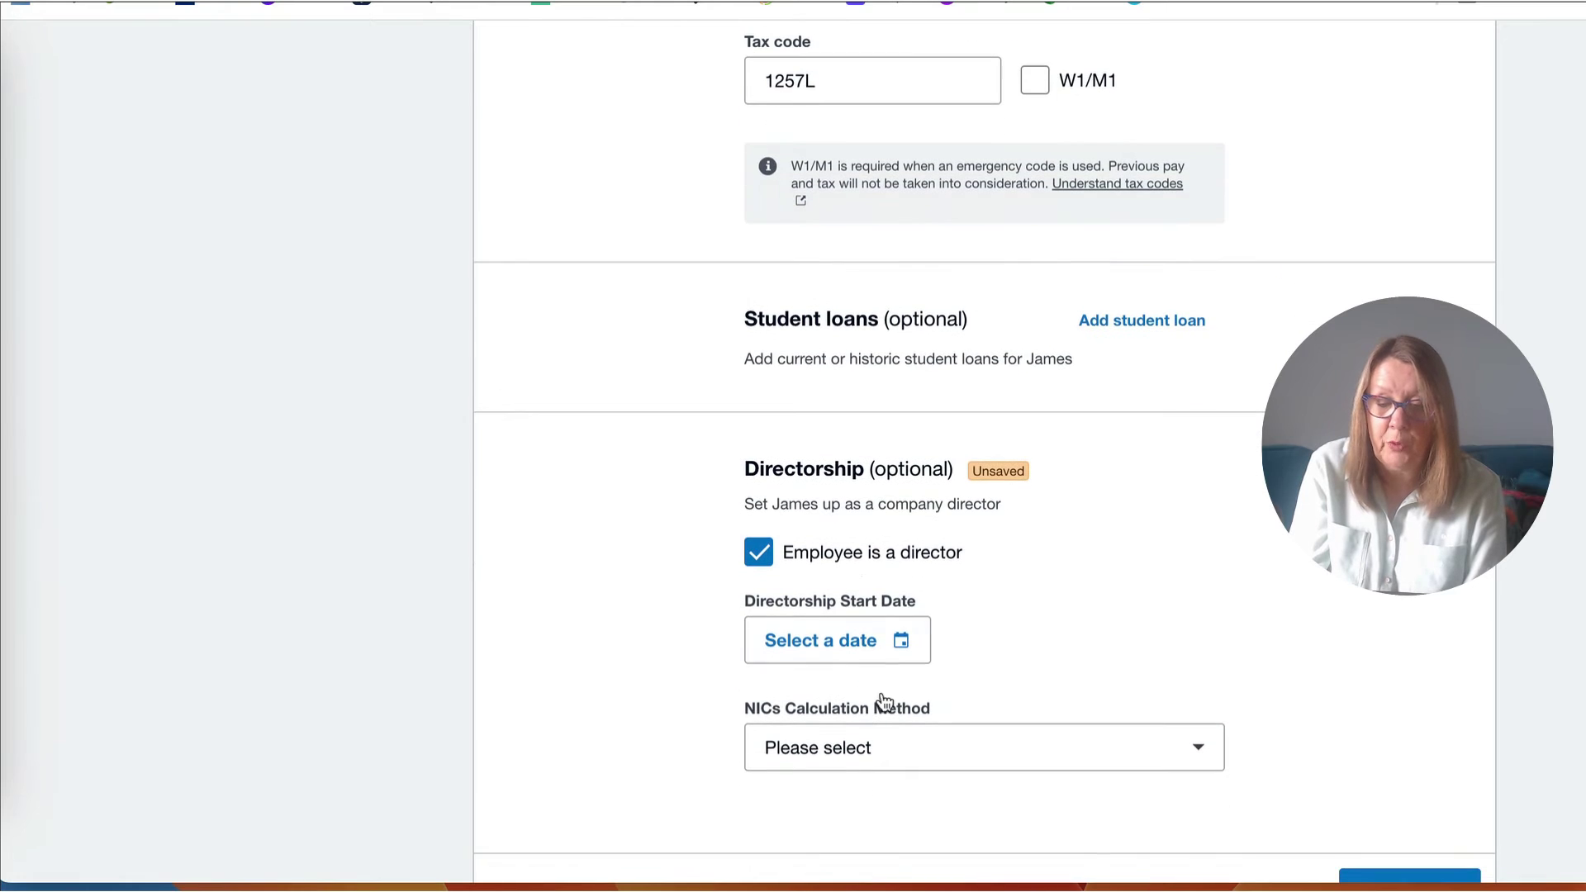
{"action": "left_click", "coordinate": [900, 642]}
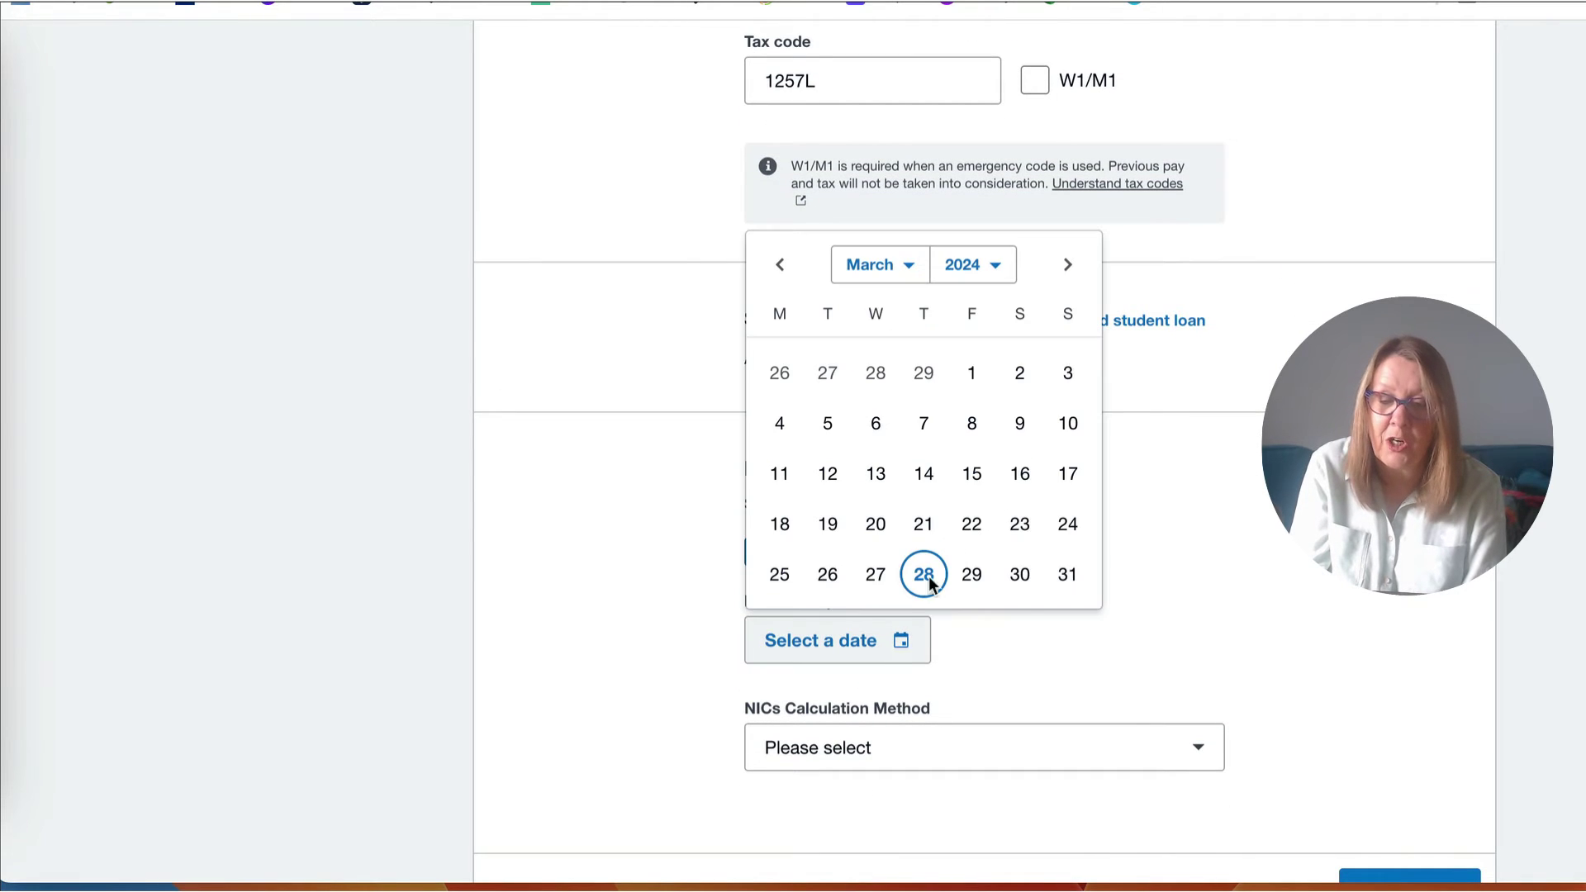
{"action": "left_click", "coordinate": [1067, 266]}
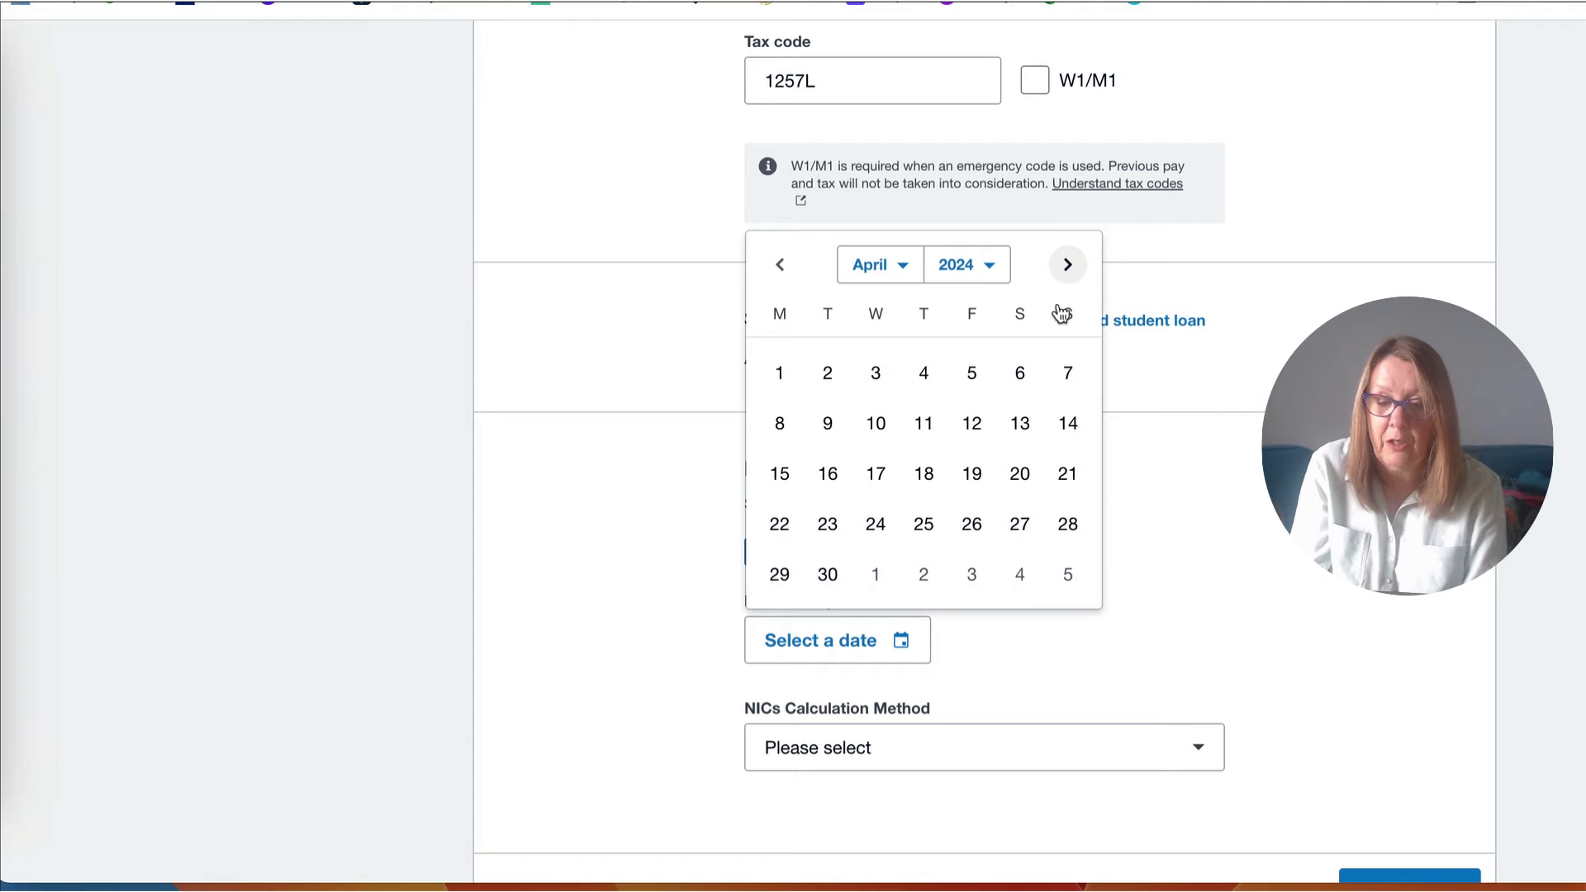
{"action": "scroll", "coordinate": [1052, 573], "scroll_direction": "down", "scroll_amount": 1}
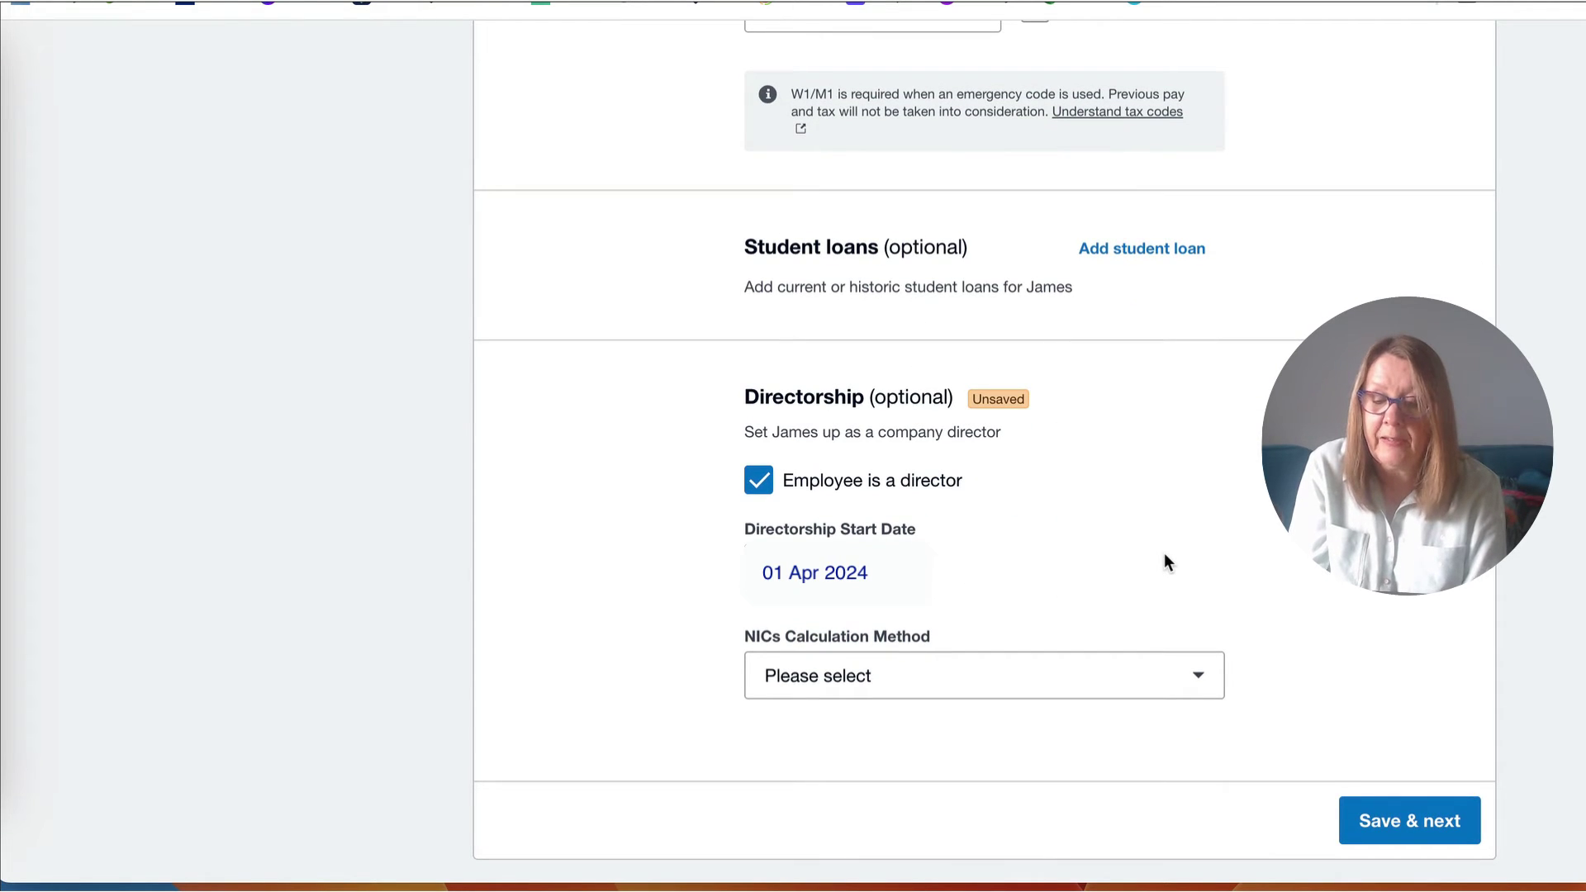
Set the director's NICs calculation method to Annual and save the tax details
{"action": "left_click", "coordinate": [1198, 683]}
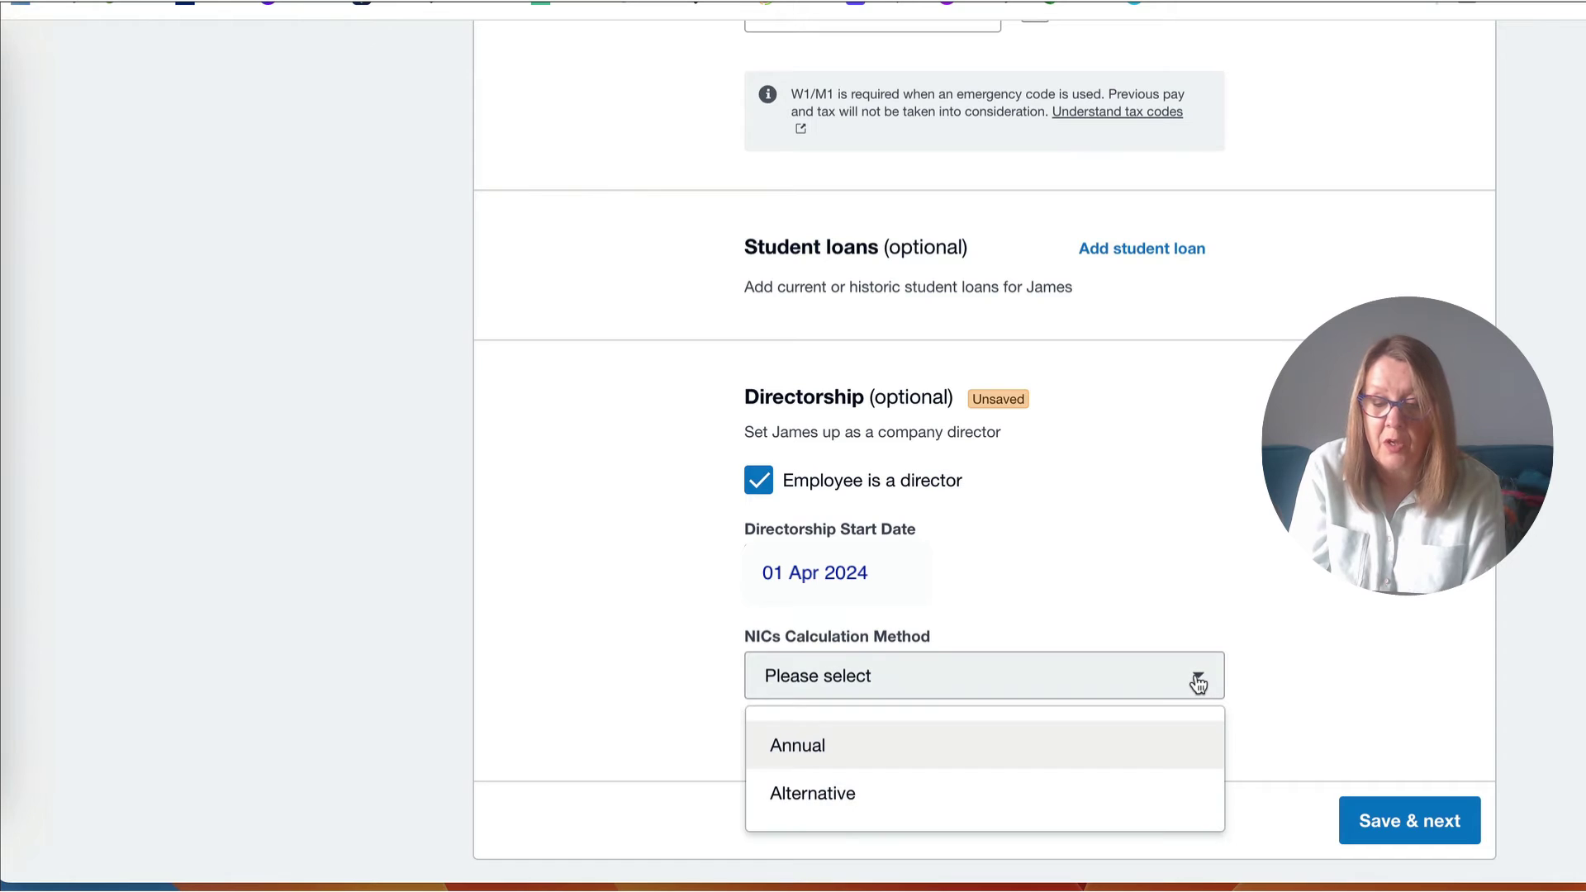
{"action": "left_click", "coordinate": [958, 748]}
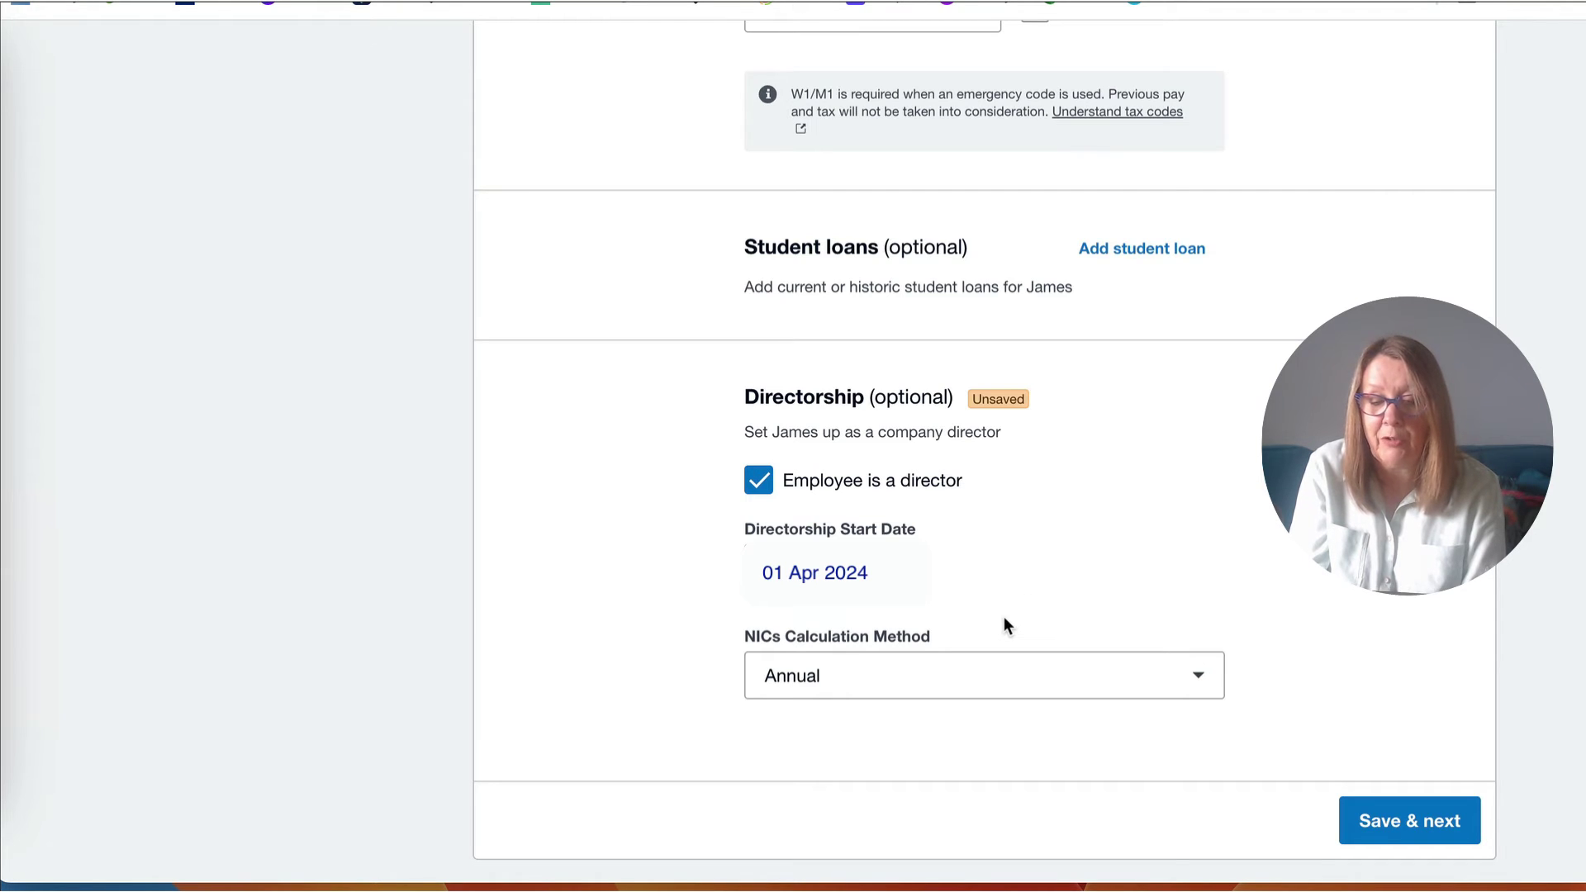
{"action": "left_click", "coordinate": [1411, 827]}
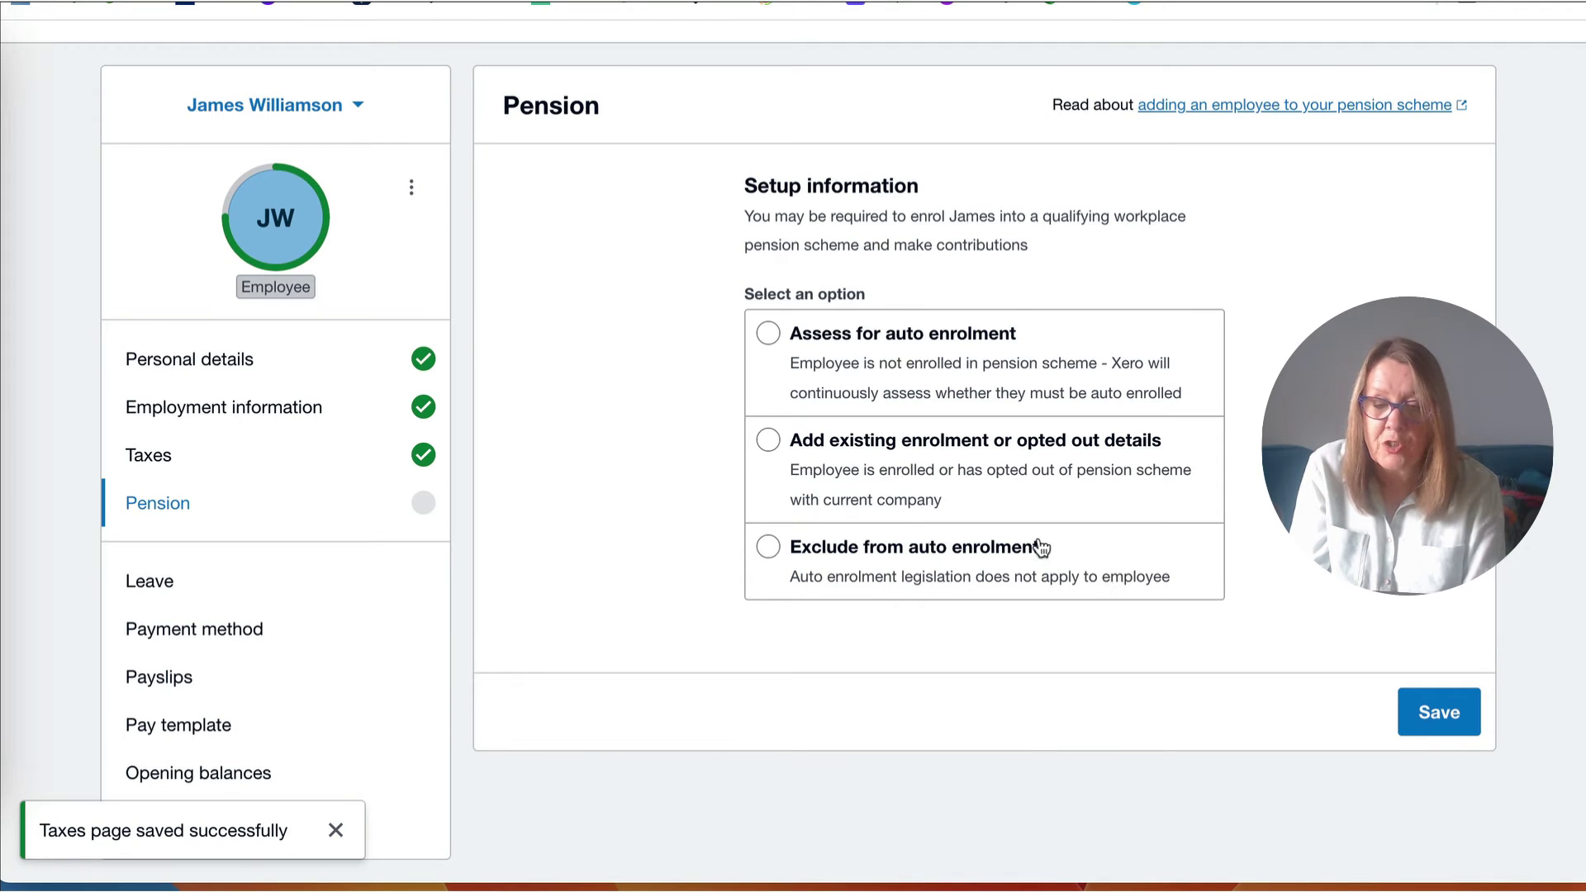
Exclude the employee from pension auto enrolment with the reason Director without a contract of employment, and save the pension setup
{"action": "left_click", "coordinate": [768, 549]}
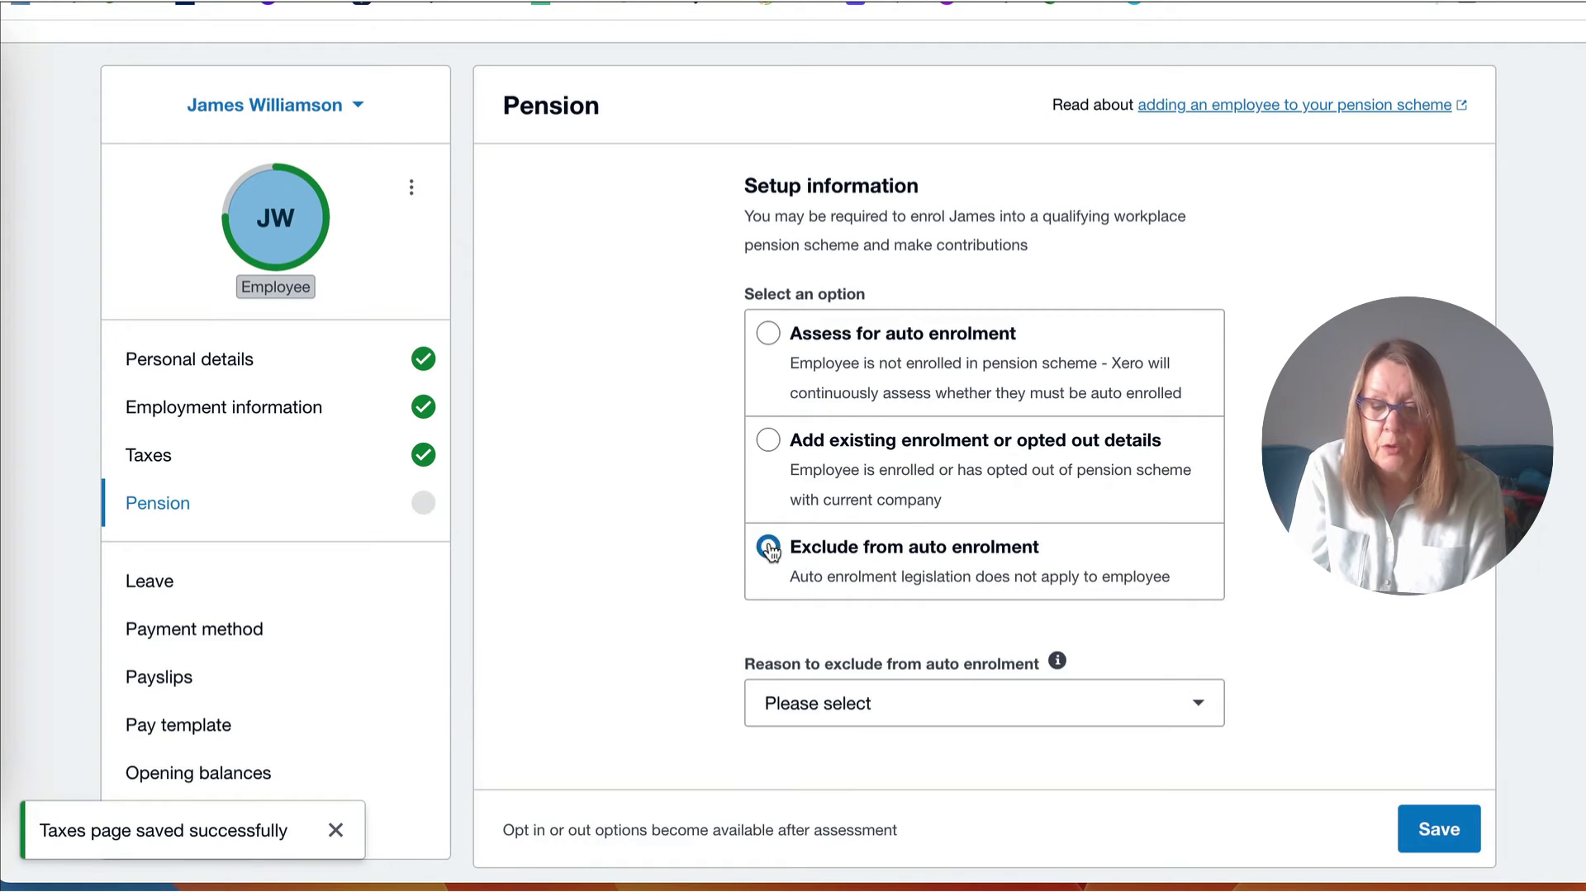
{"action": "left_click", "coordinate": [1189, 704]}
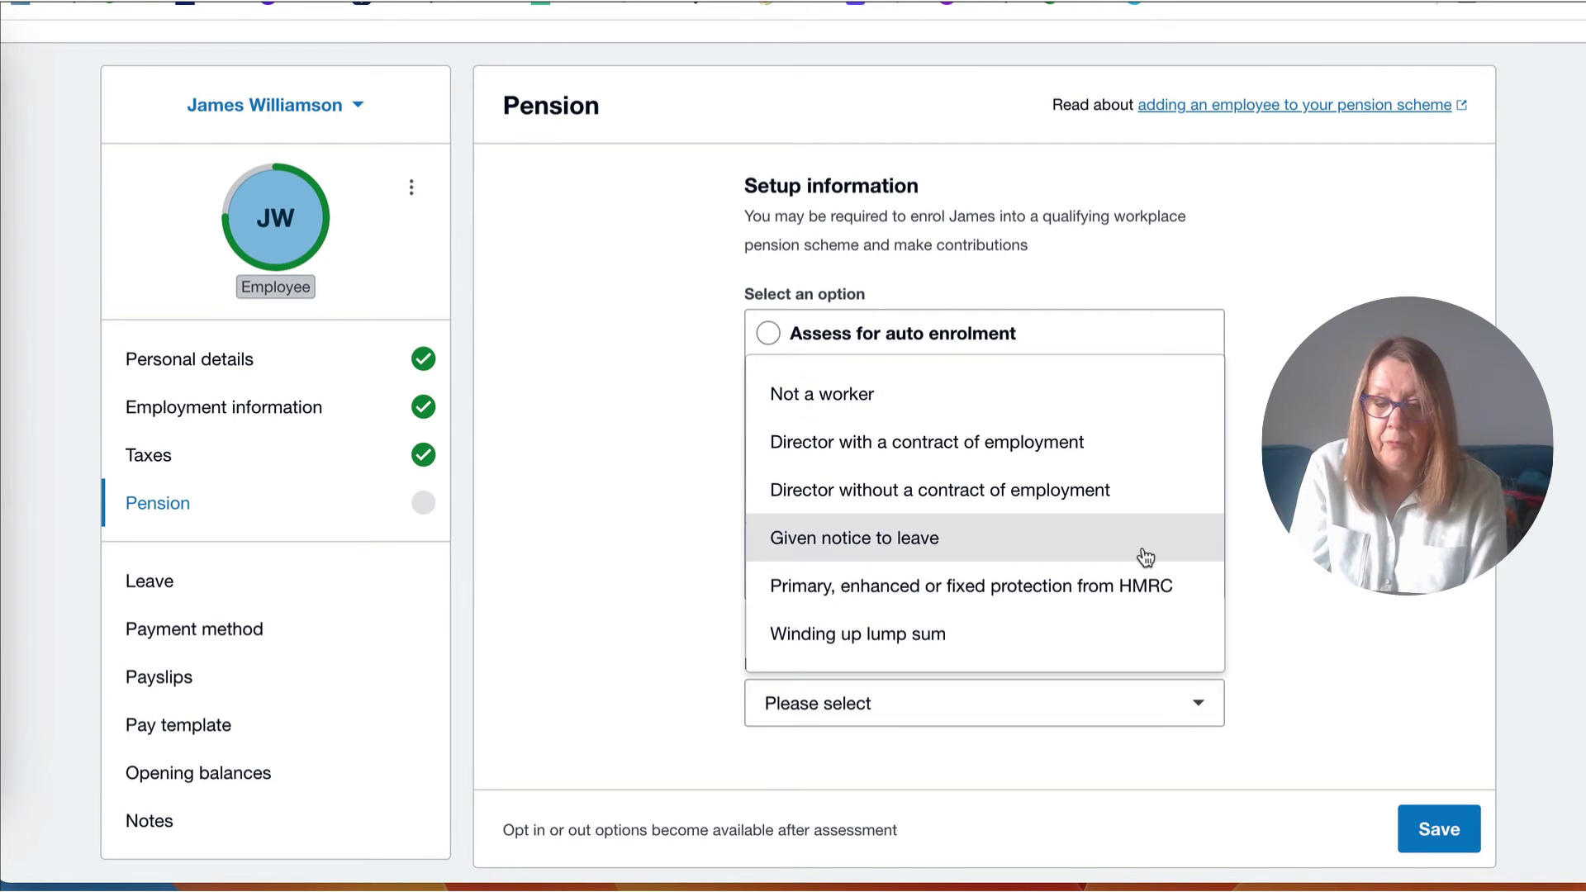
{"action": "left_click", "coordinate": [1028, 492]}
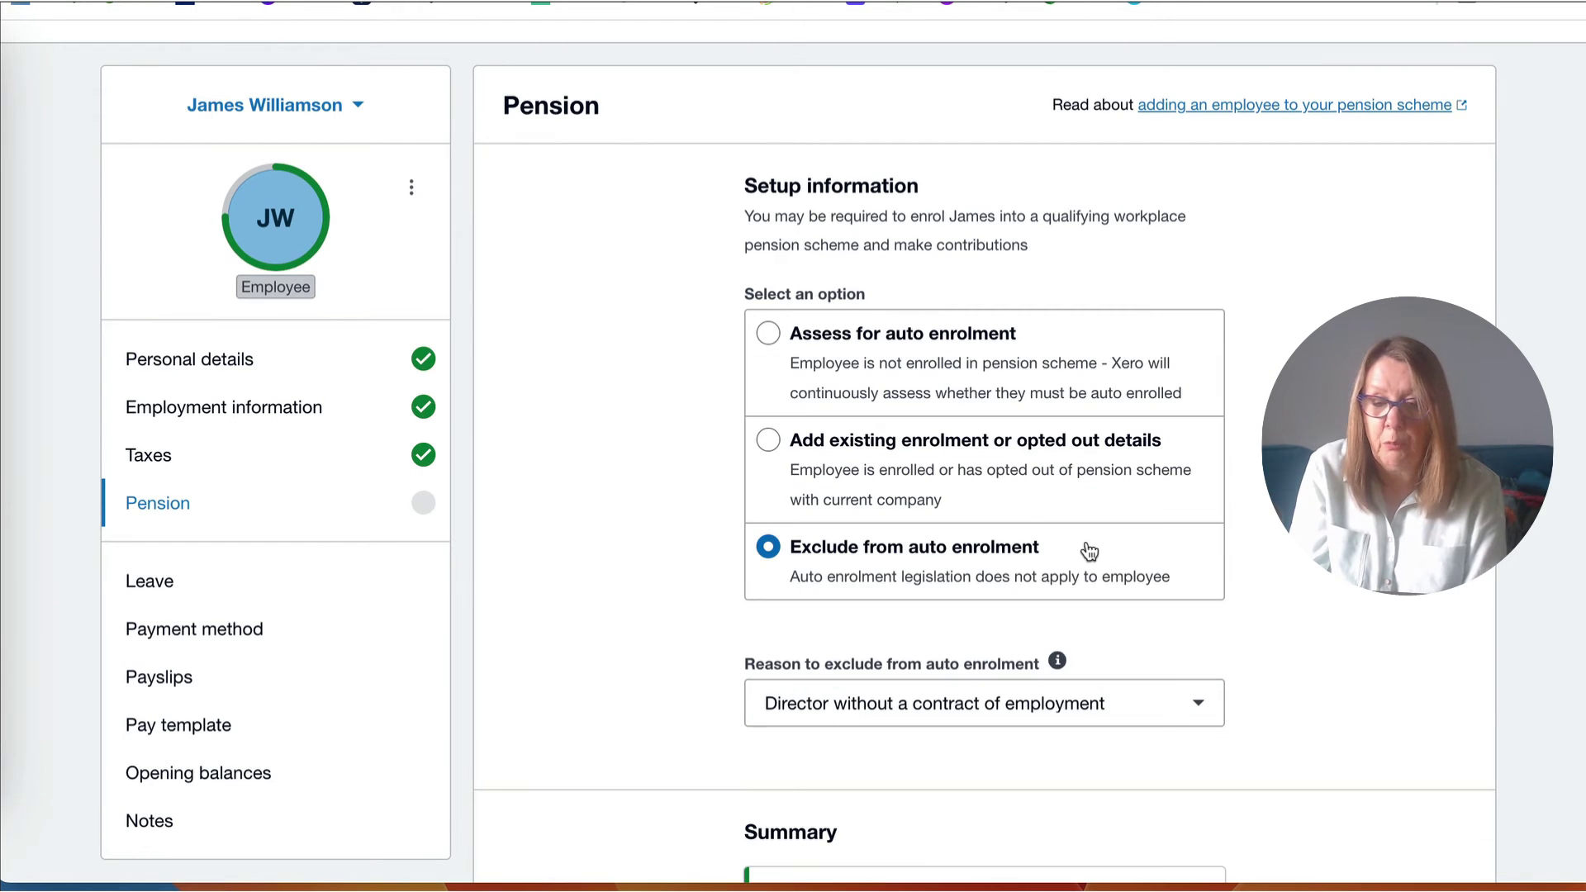
{"action": "scroll", "coordinate": [1092, 553], "scroll_direction": "down", "scroll_amount": 3}
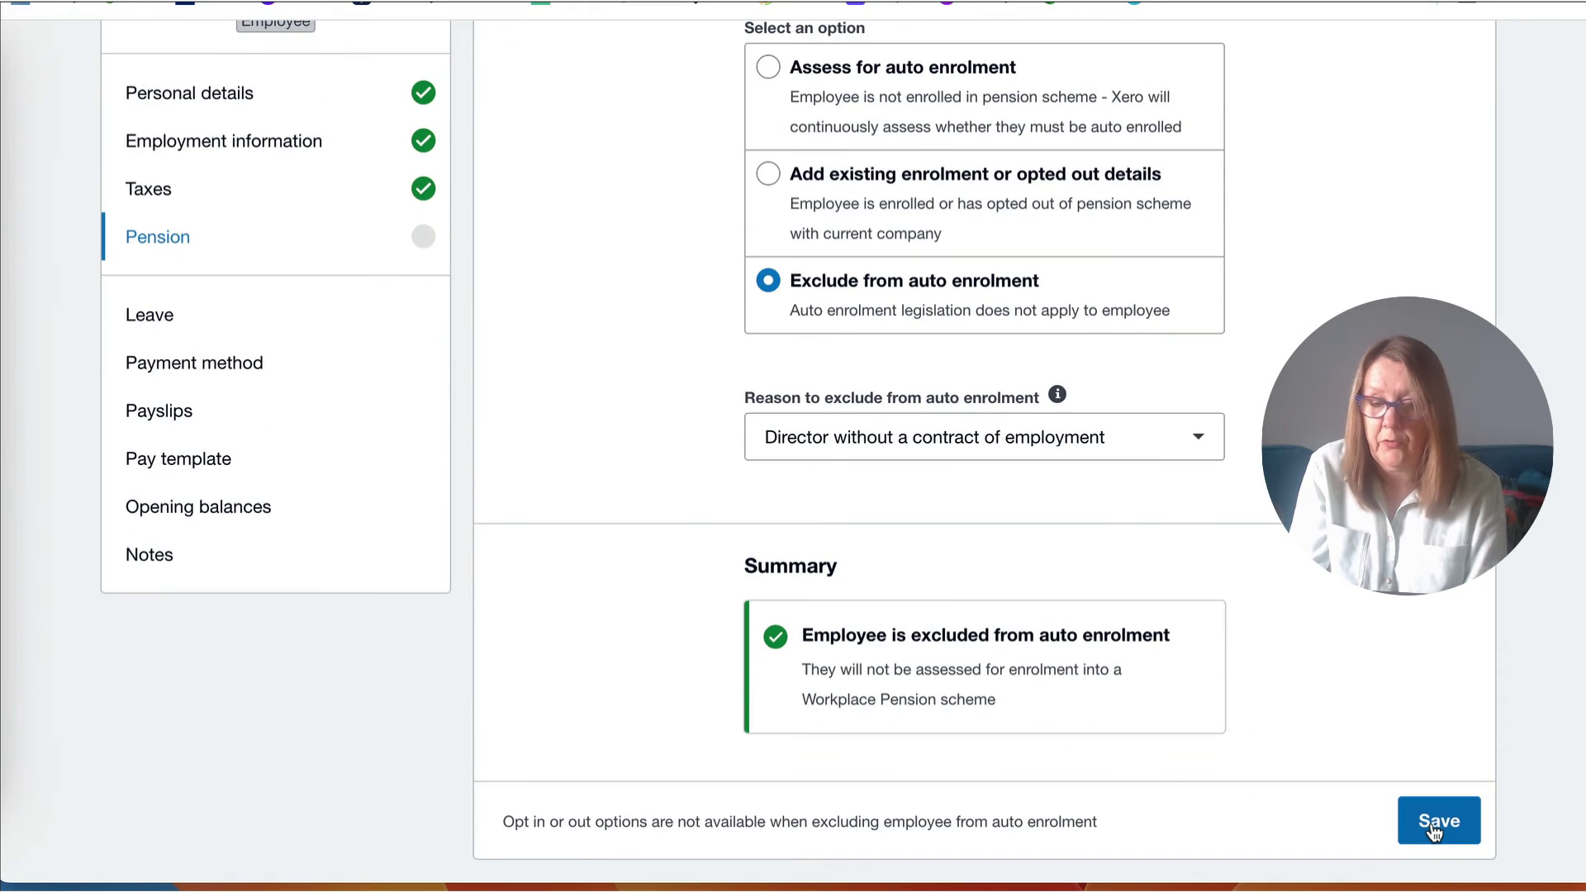
{"action": "left_click", "coordinate": [1434, 828]}
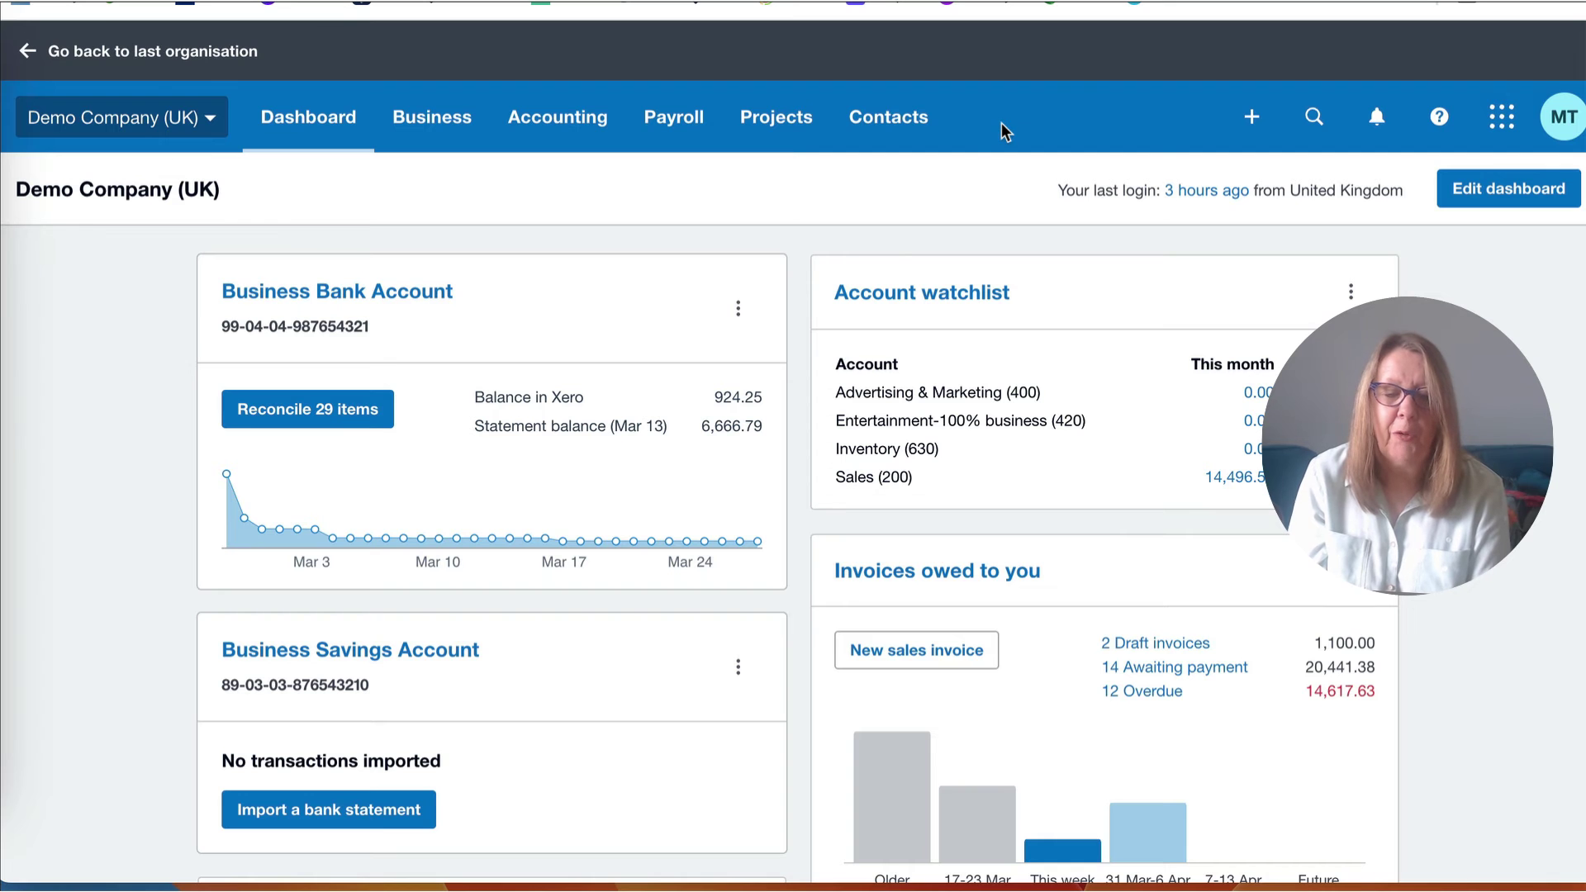
Go to Pay Employees and process a new pay run for Monthly - 02 May 2024
{"action": "left_click", "coordinate": [684, 121]}
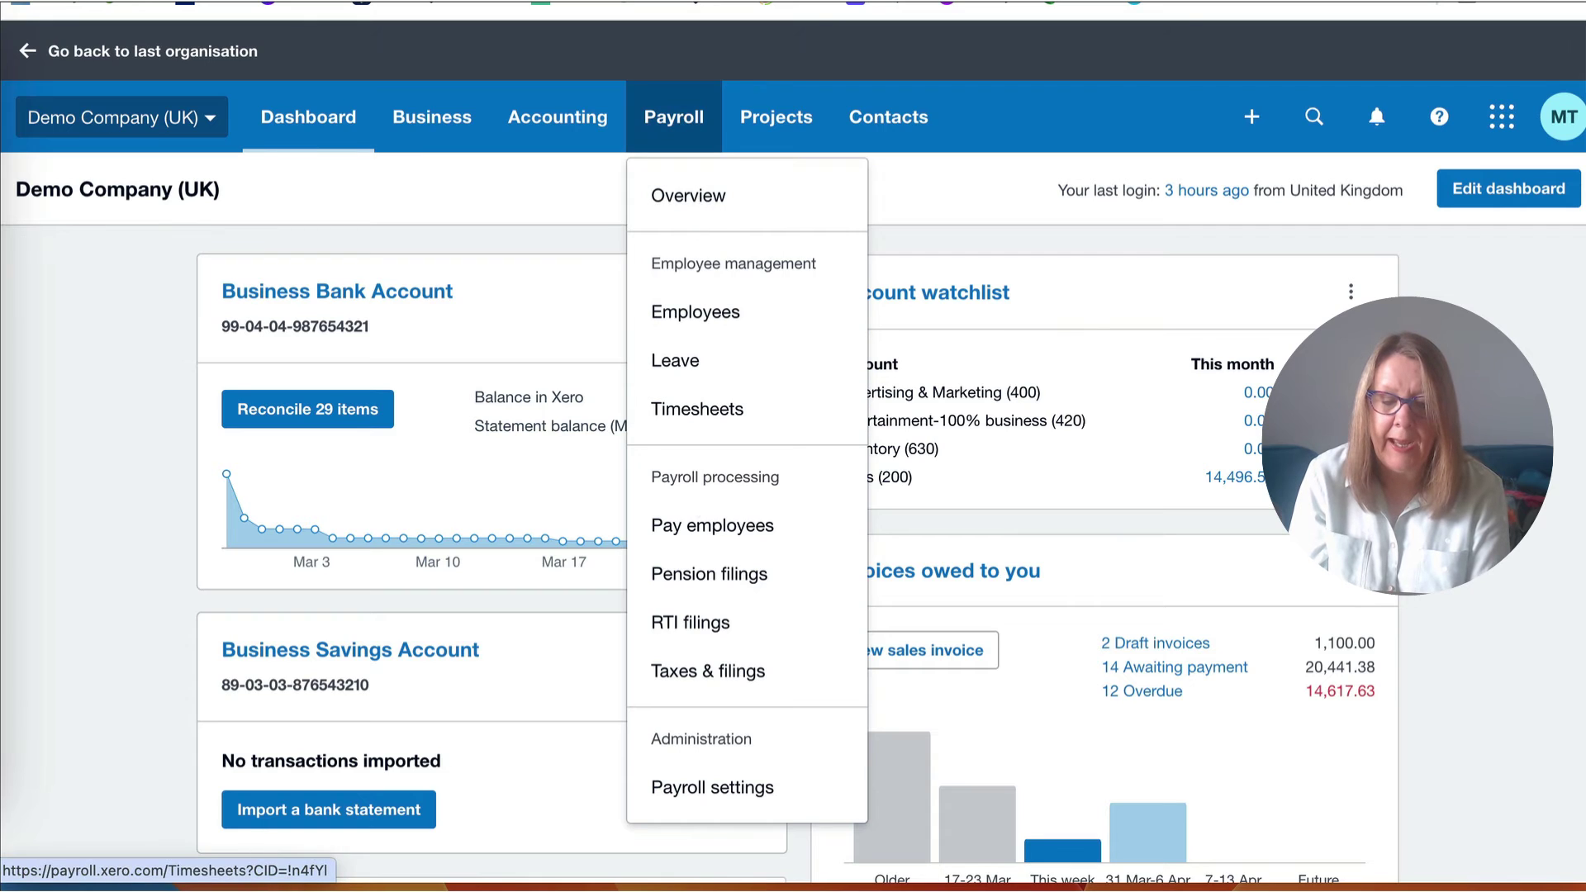
{"action": "left_click", "coordinate": [697, 536]}
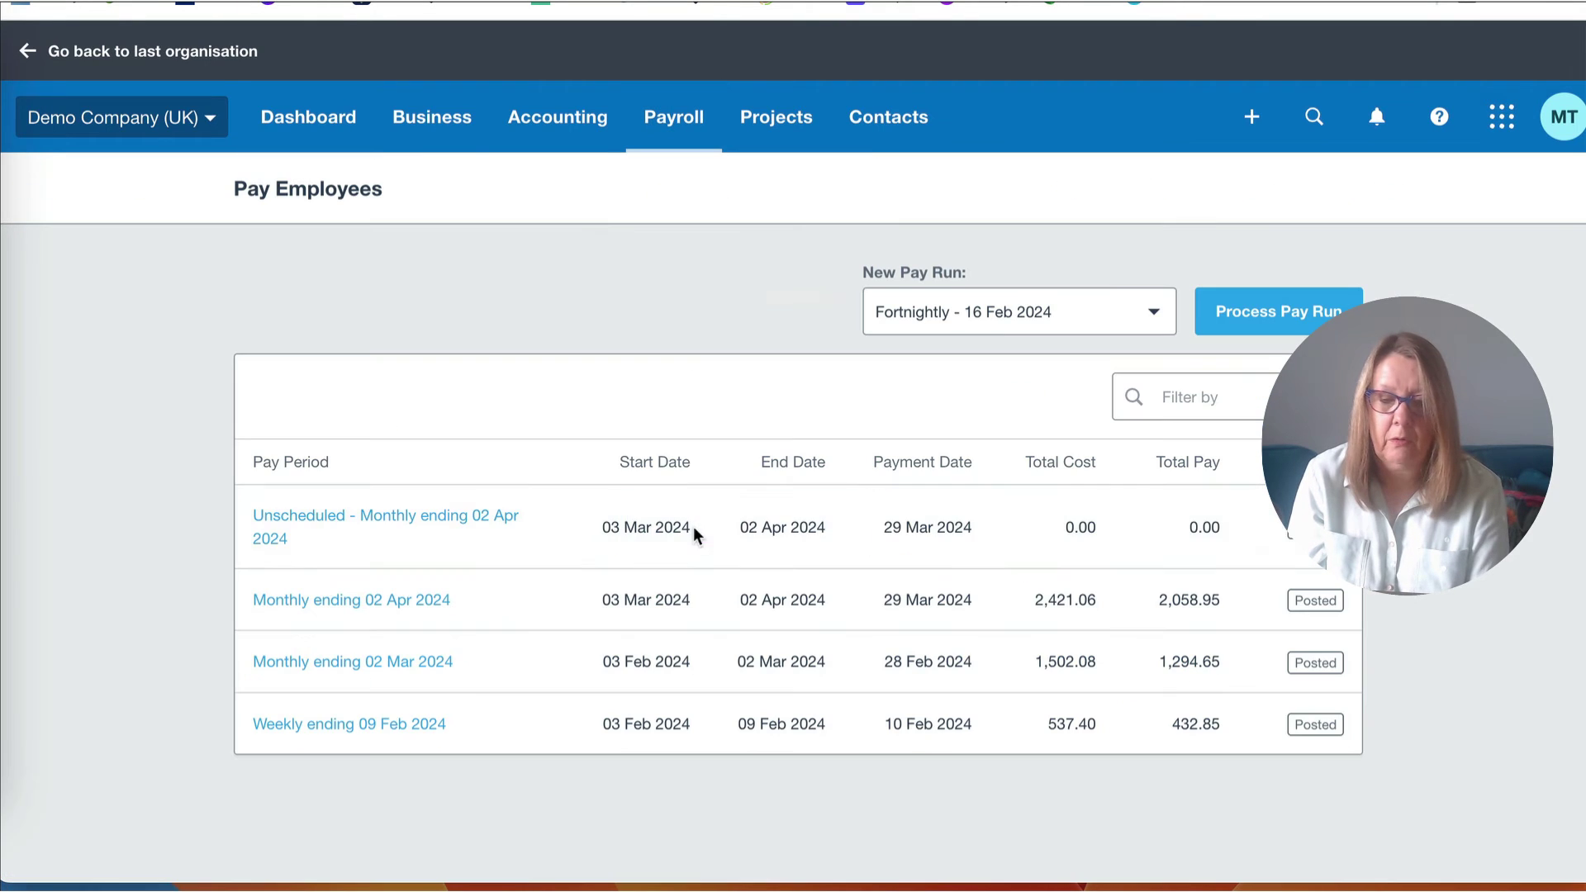
{"action": "left_click", "coordinate": [1155, 318]}
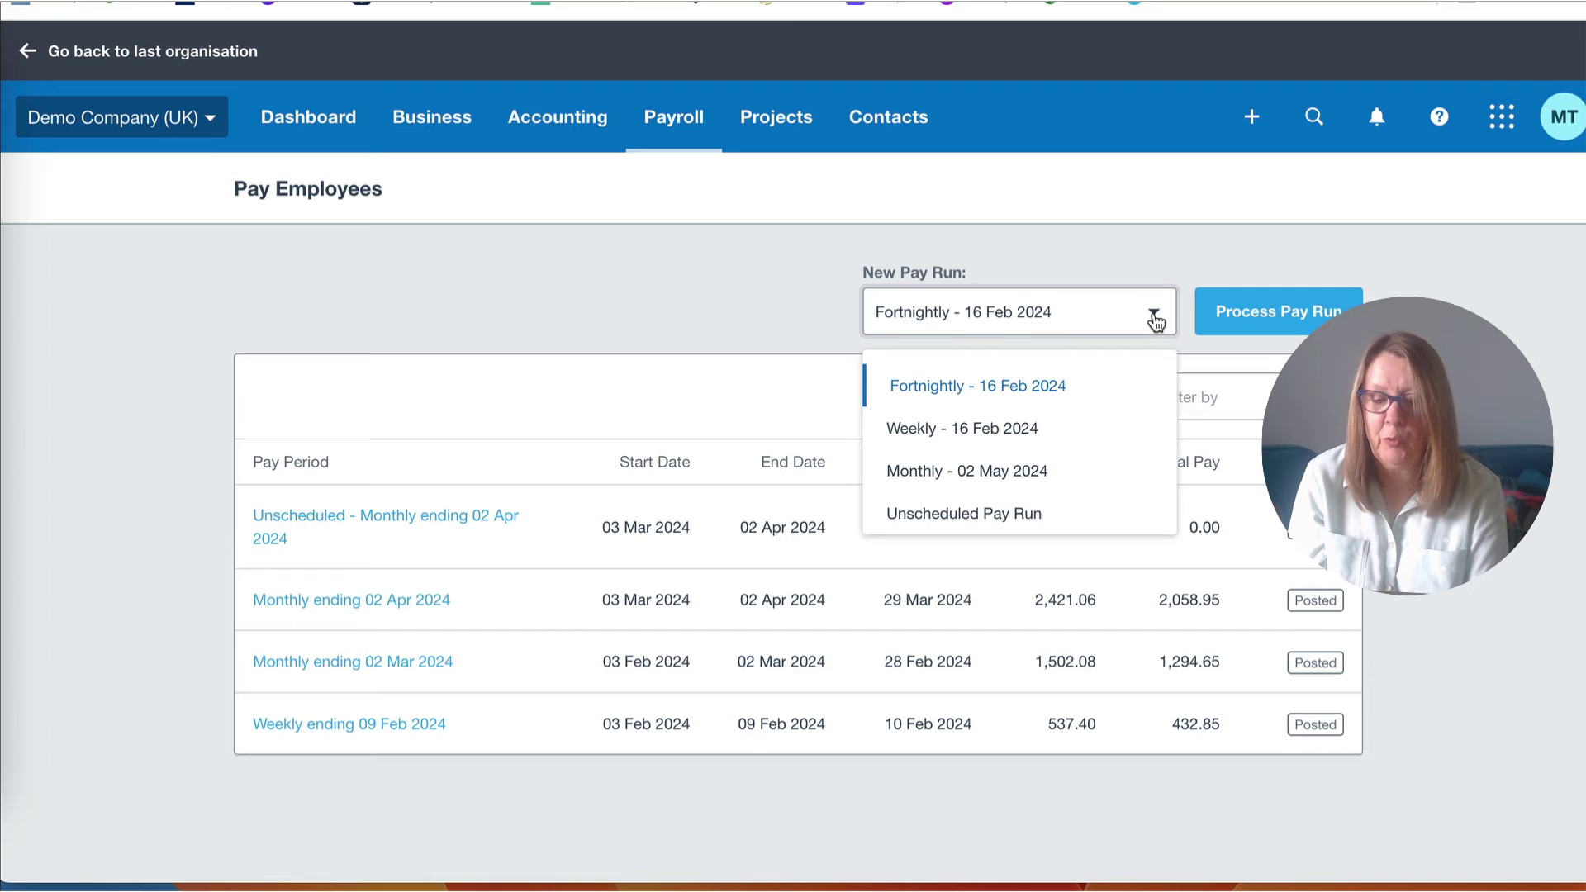
{"action": "left_click", "coordinate": [1015, 478]}
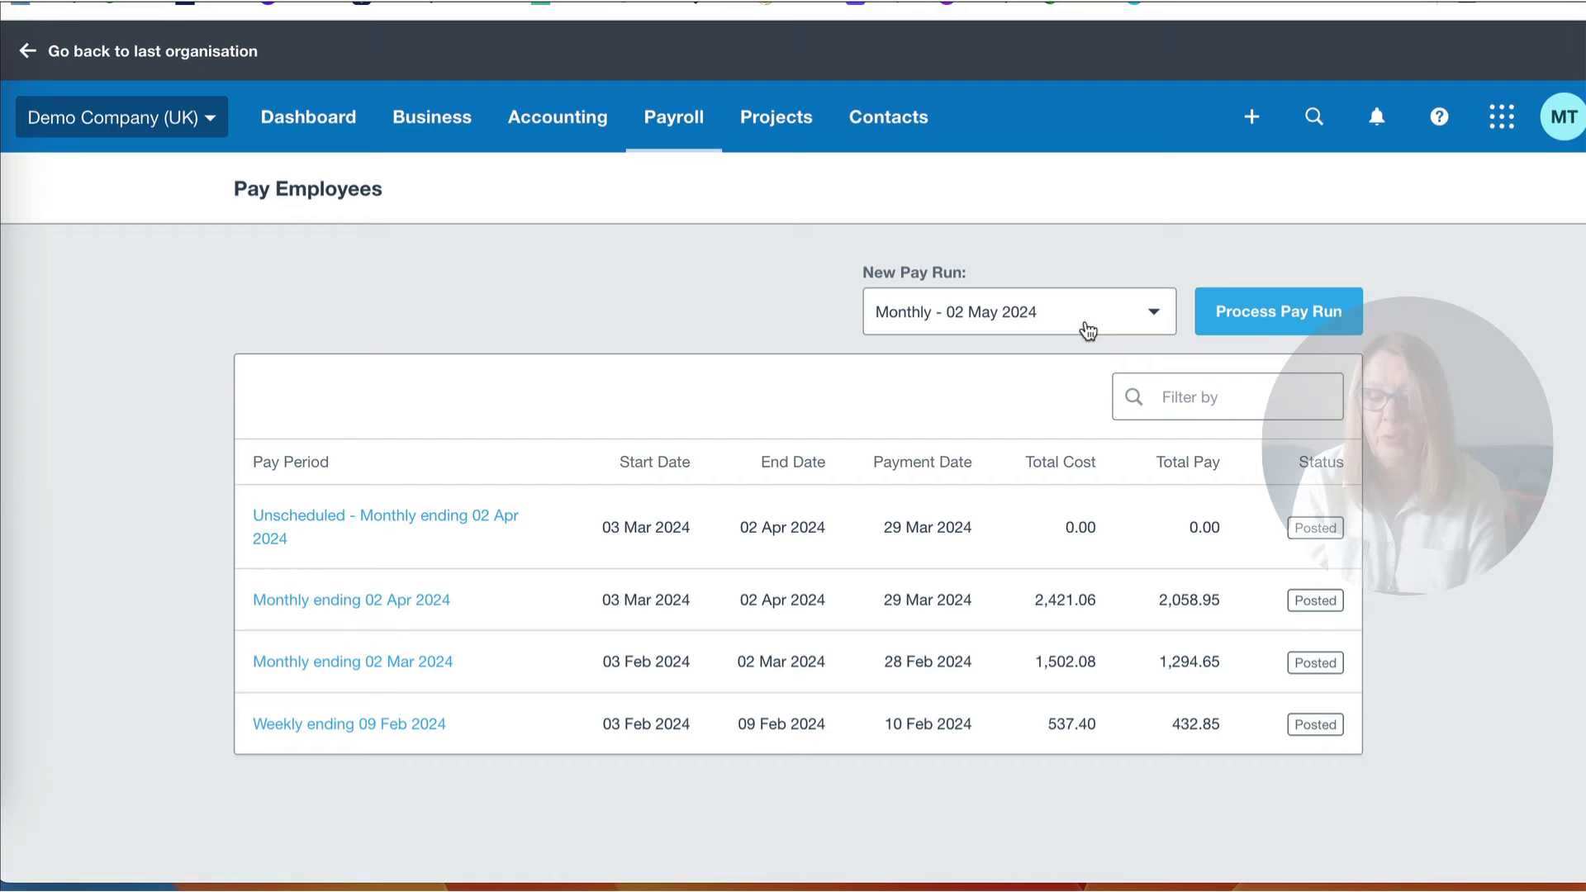
{"action": "left_click", "coordinate": [1273, 314]}
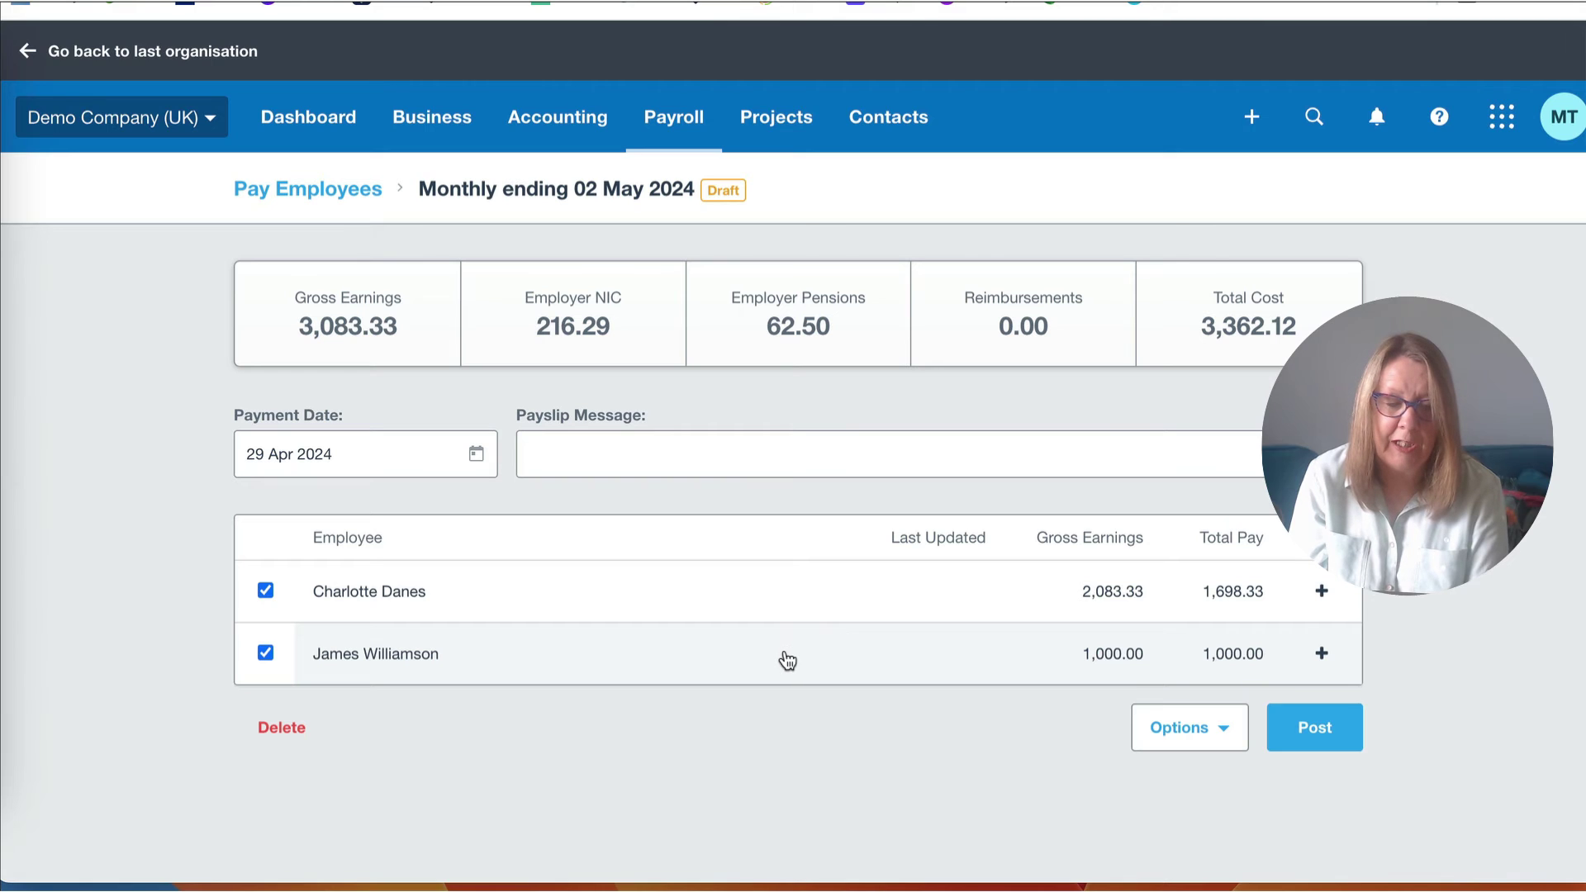
Review the first employee's payslip from earnings to employer pensions, then save it and move on to the director's payslip
{"action": "left_click", "coordinate": [386, 598]}
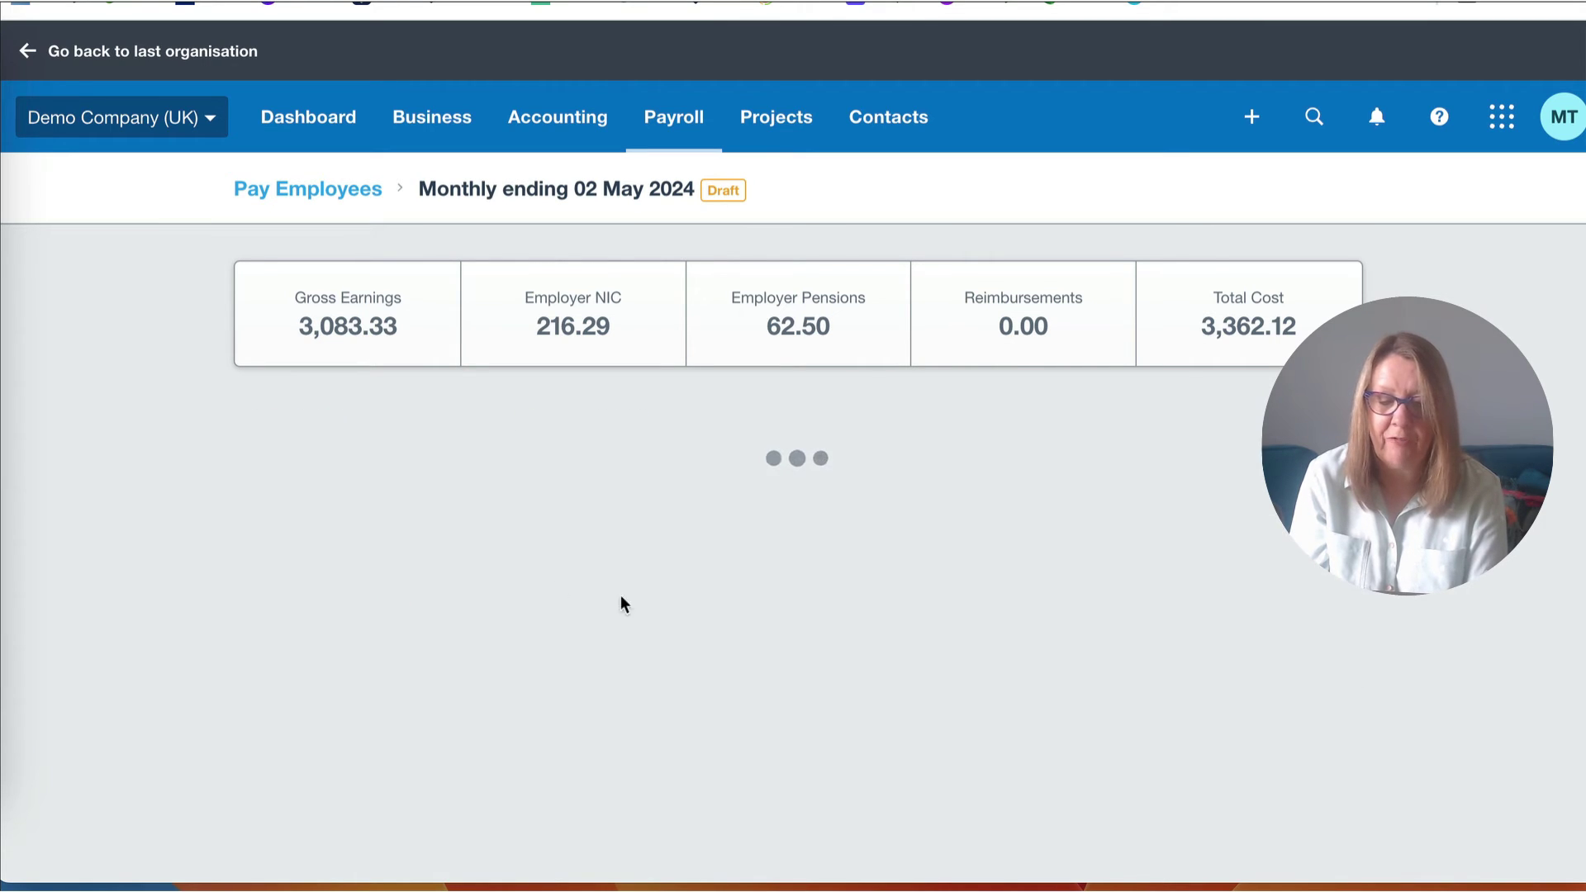
{"action": "scroll", "coordinate": [742, 662], "scroll_direction": "down", "scroll_amount": 4}
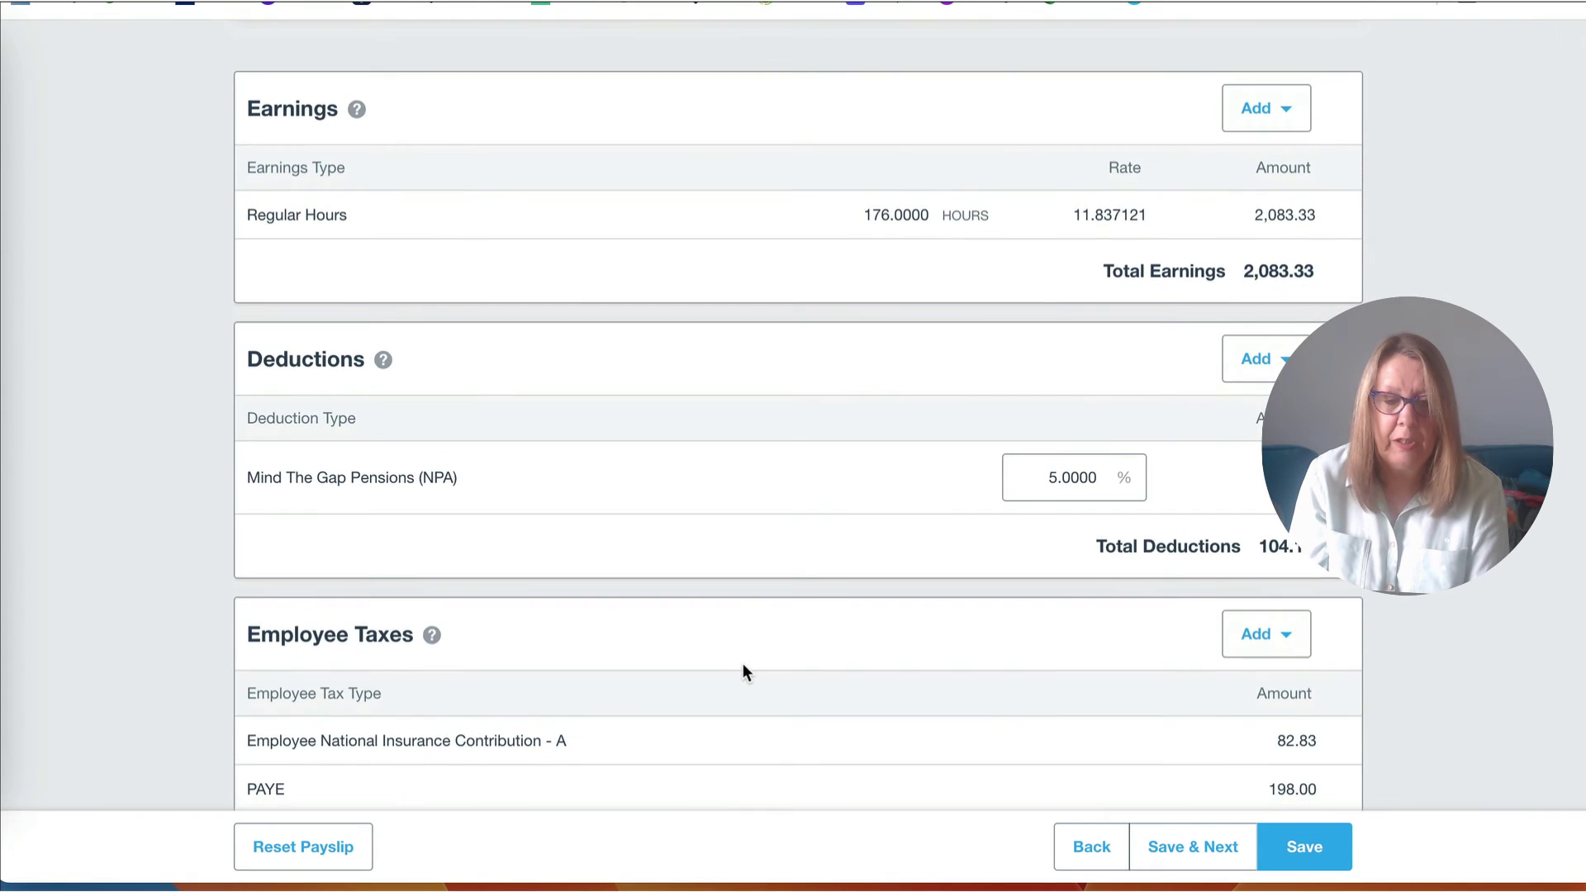
{"action": "scroll", "coordinate": [742, 662], "scroll_direction": "up", "scroll_amount": 3}
{"action": "scroll", "coordinate": [761, 696], "scroll_direction": "down", "scroll_amount": 10}
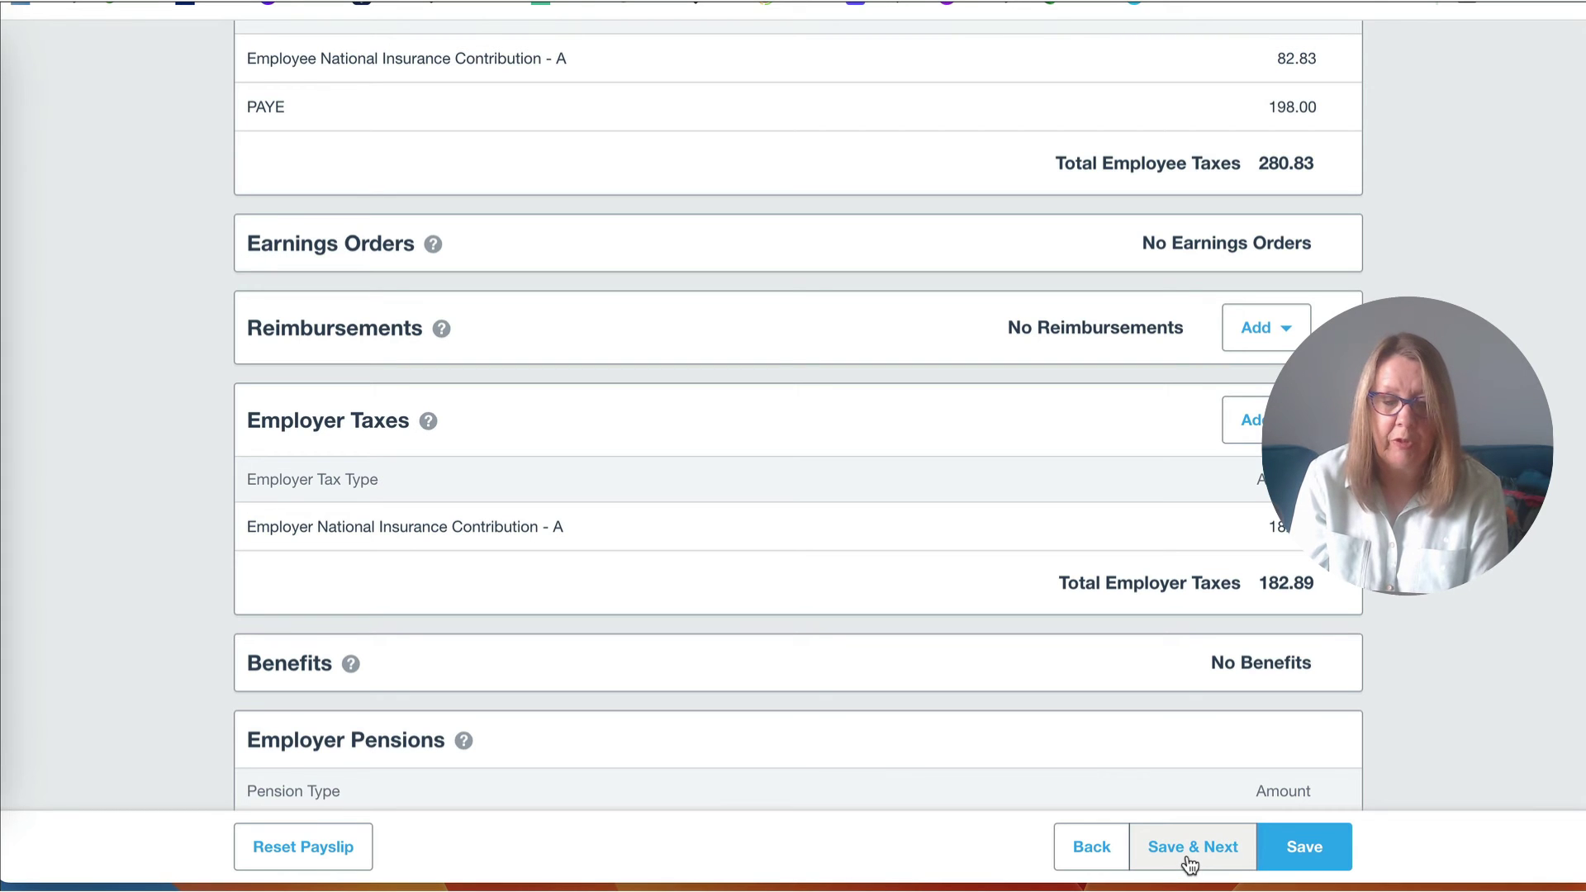
{"action": "left_click", "coordinate": [1190, 863]}
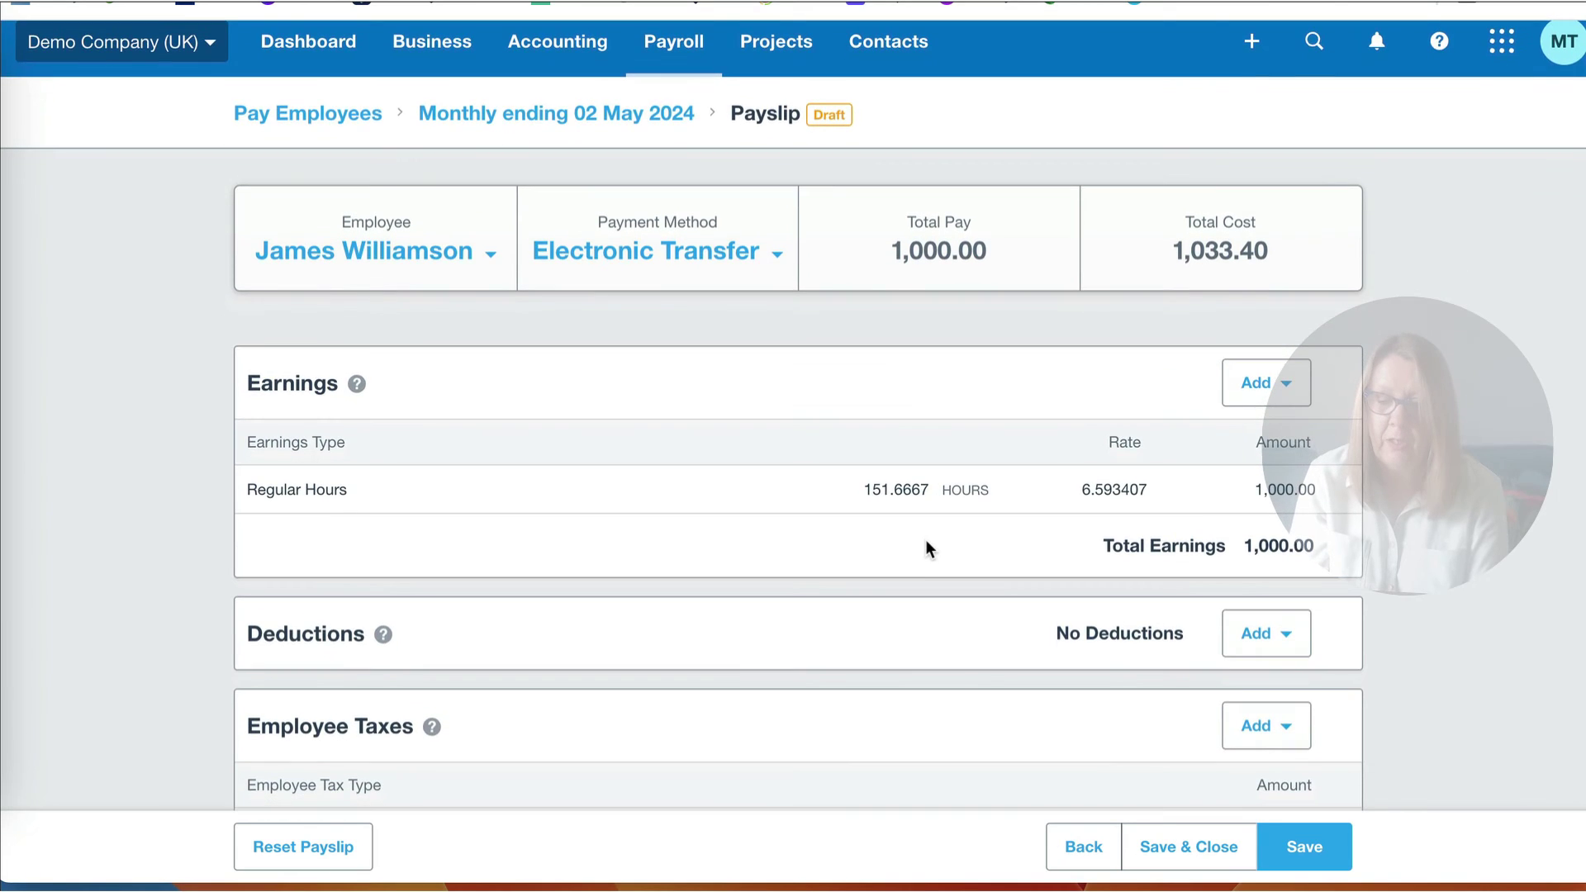
Check the earnings, taxes and totals on the director's payslip, then save and close it
{"action": "scroll", "coordinate": [928, 549], "scroll_direction": "down", "scroll_amount": 2}
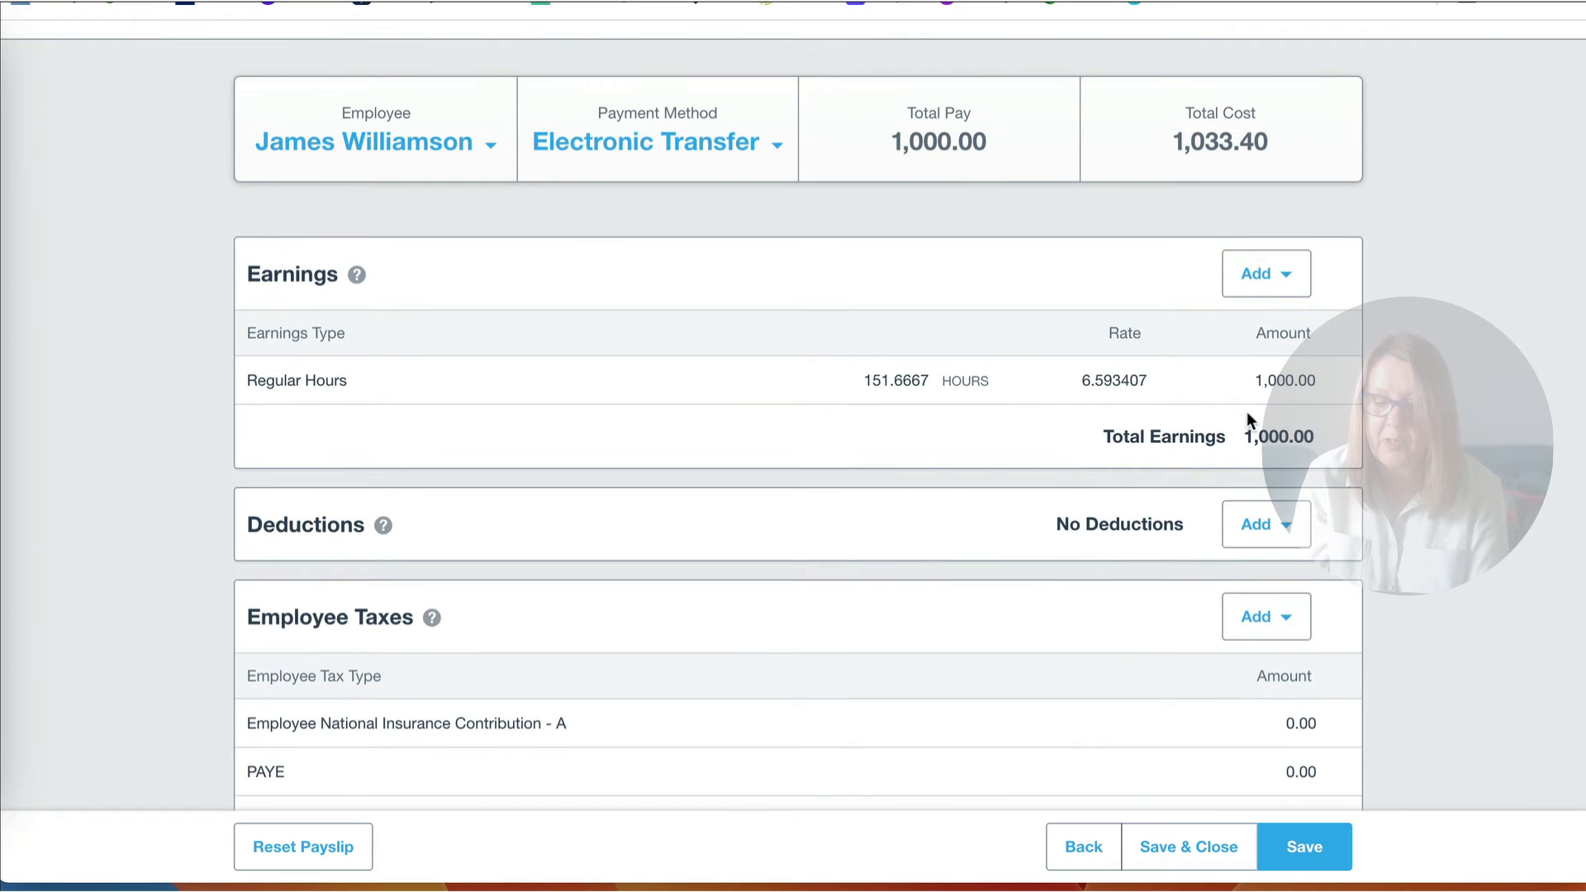
{"action": "scroll", "coordinate": [1246, 411], "scroll_direction": "down", "scroll_amount": 1}
{"action": "scroll", "coordinate": [1074, 519], "scroll_direction": "down", "scroll_amount": 8}
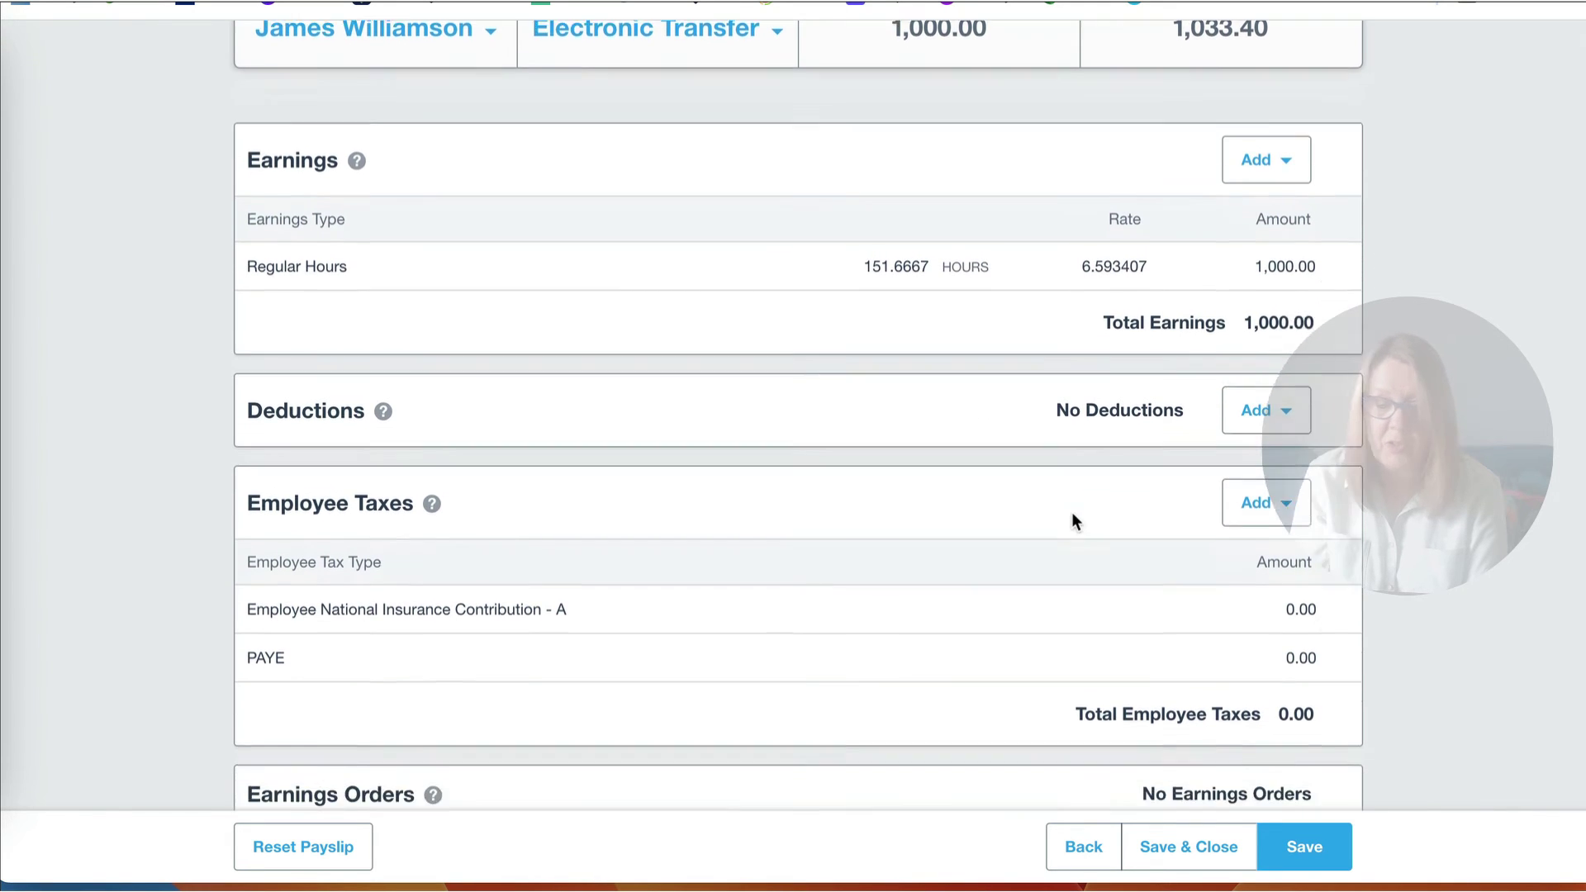
{"action": "scroll", "coordinate": [1072, 514], "scroll_direction": "down", "scroll_amount": 5}
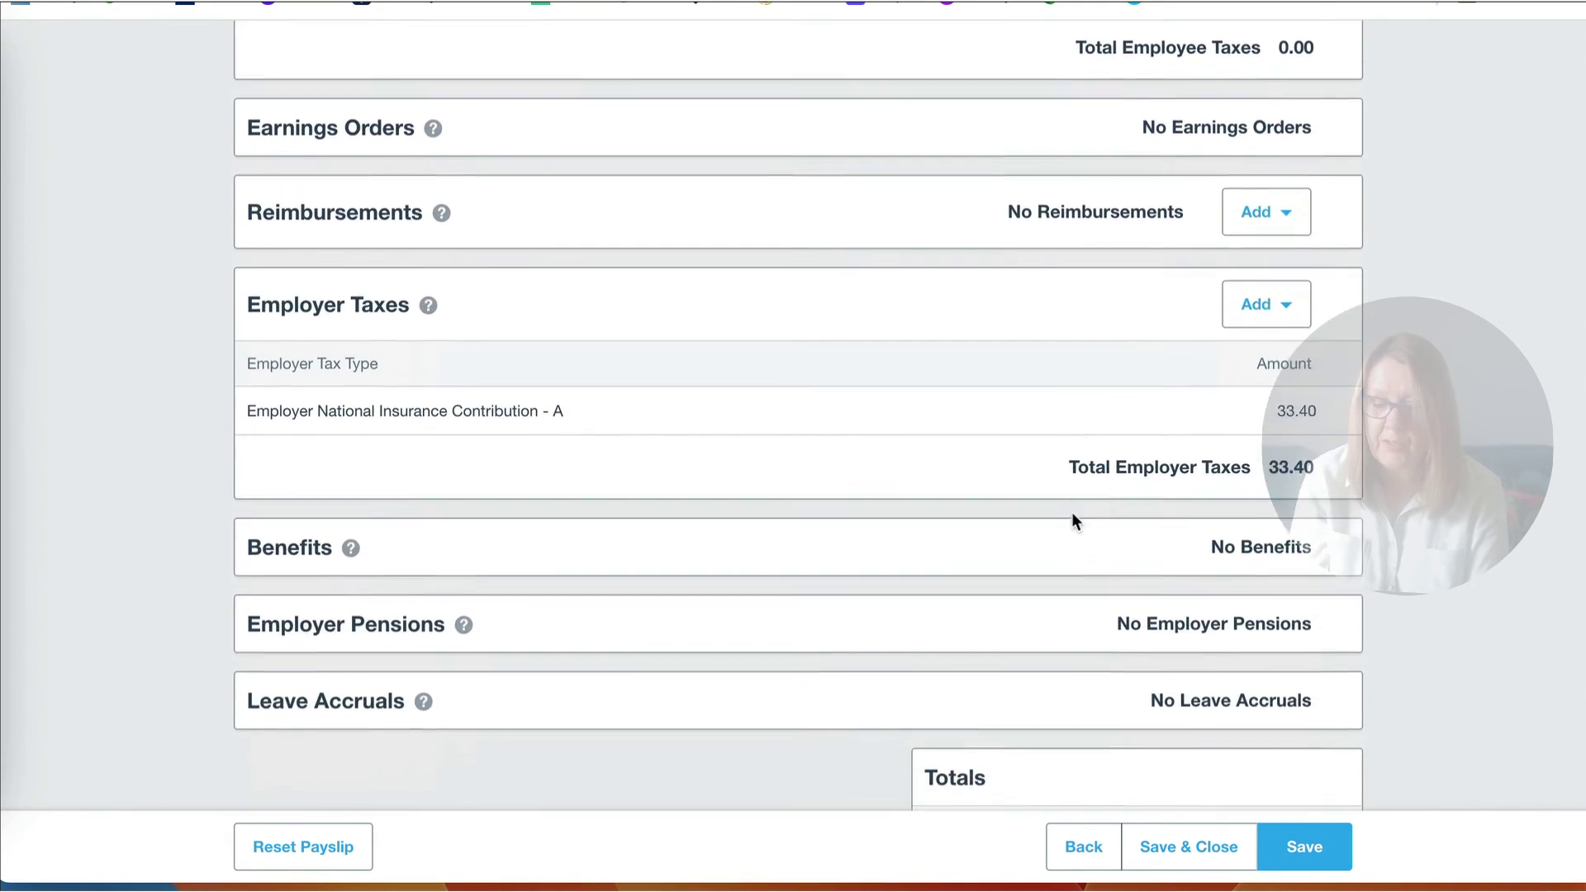
{"action": "scroll", "coordinate": [1072, 513], "scroll_direction": "down", "scroll_amount": 1}
{"action": "scroll", "coordinate": [1073, 512], "scroll_direction": "down", "scroll_amount": 1}
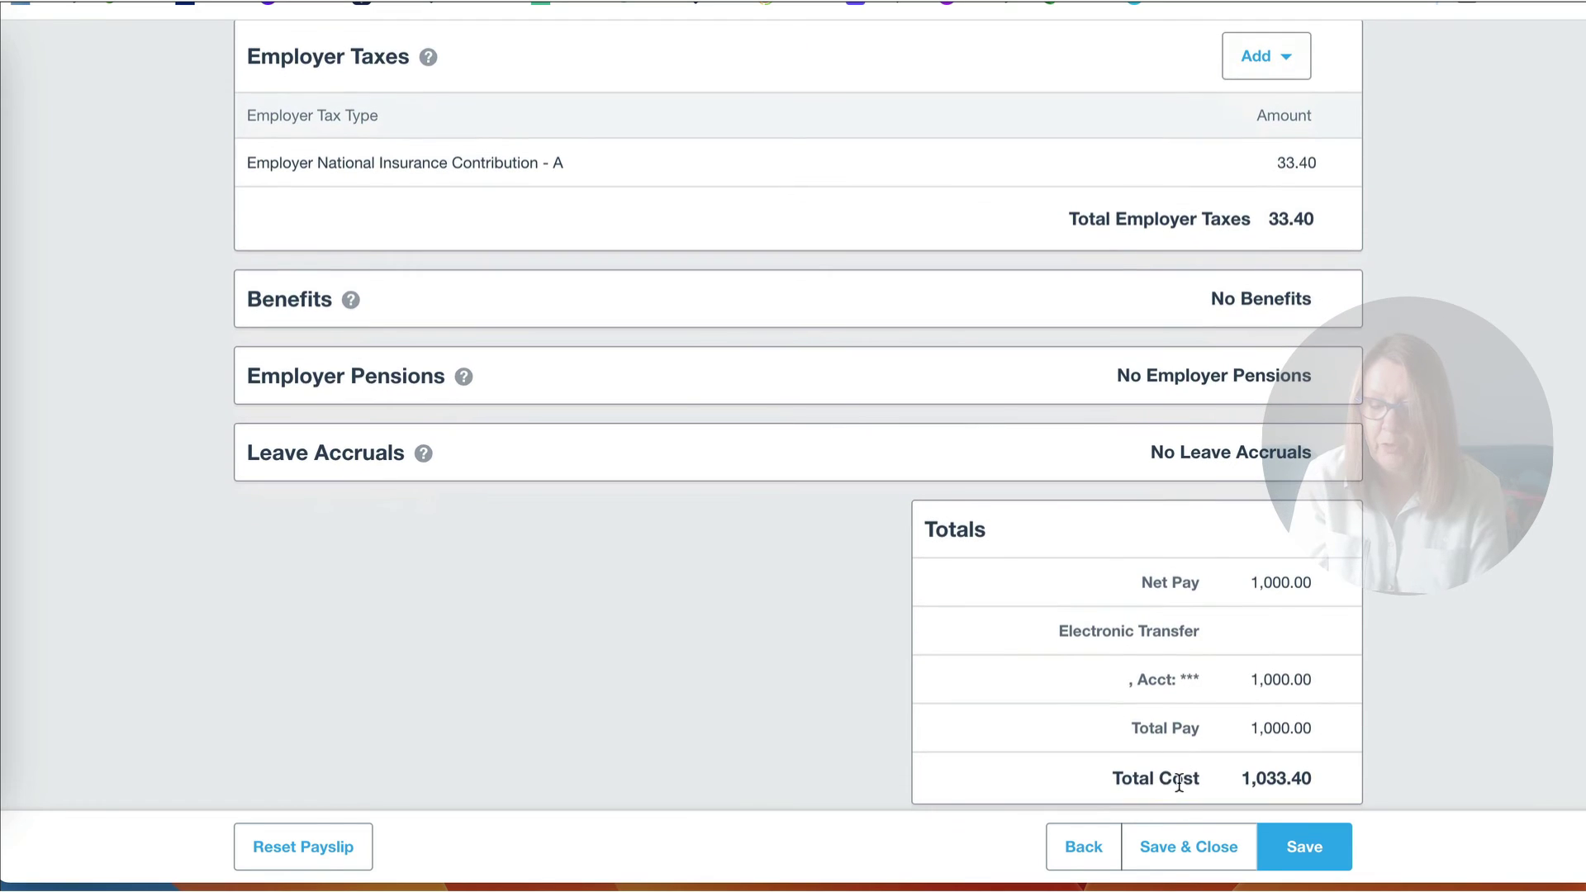
{"action": "left_click", "coordinate": [1192, 861]}
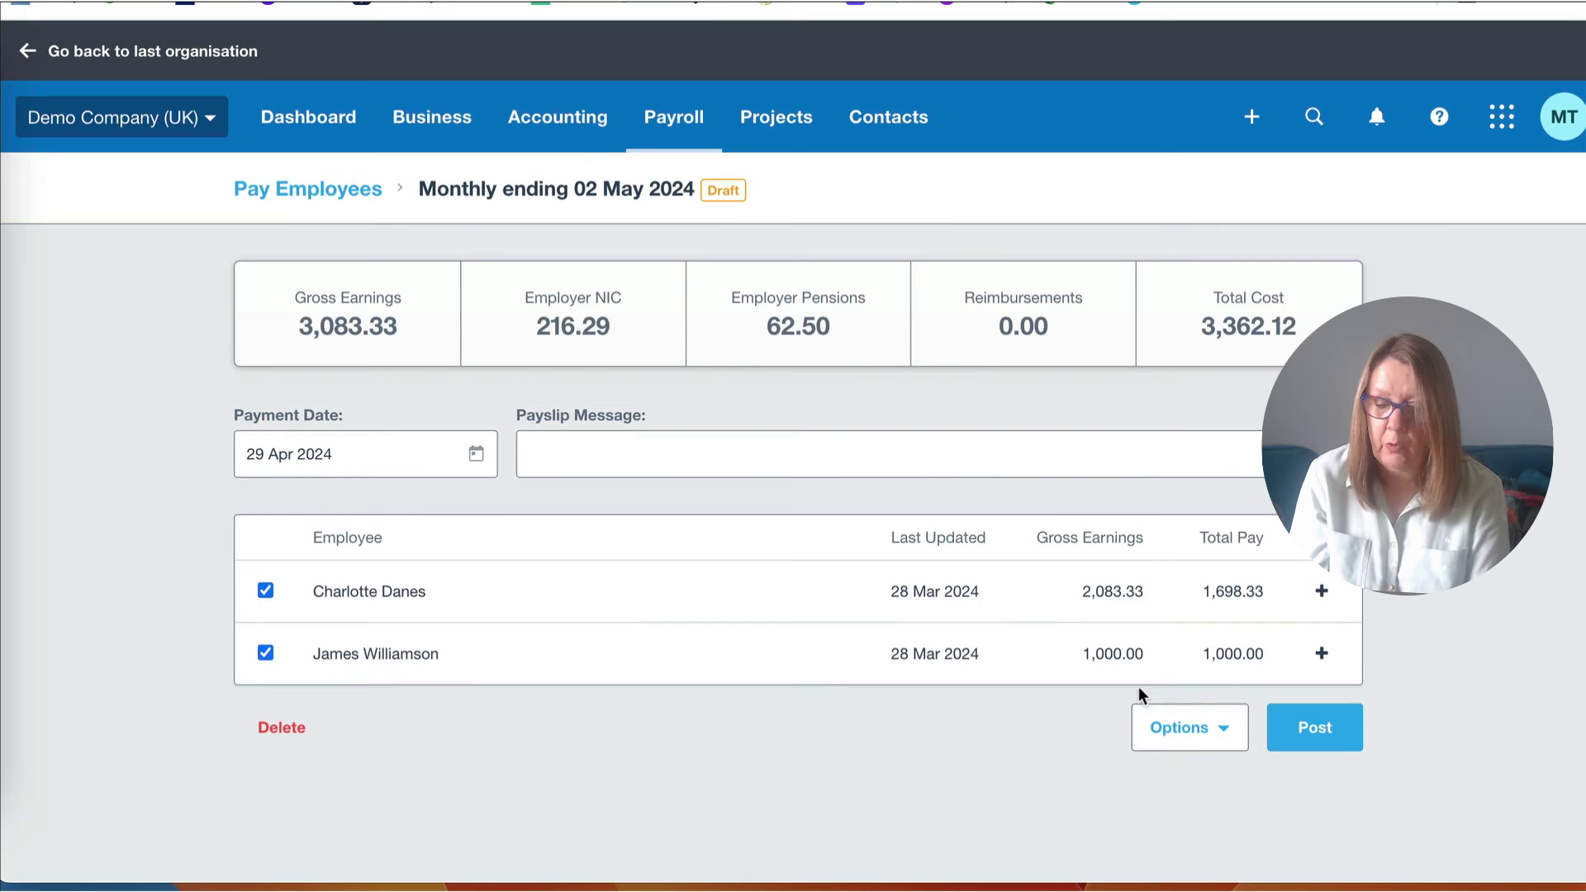
View the draft pay run's payslips as a document and examine the director's payslip
{"action": "left_click", "coordinate": [1225, 736]}
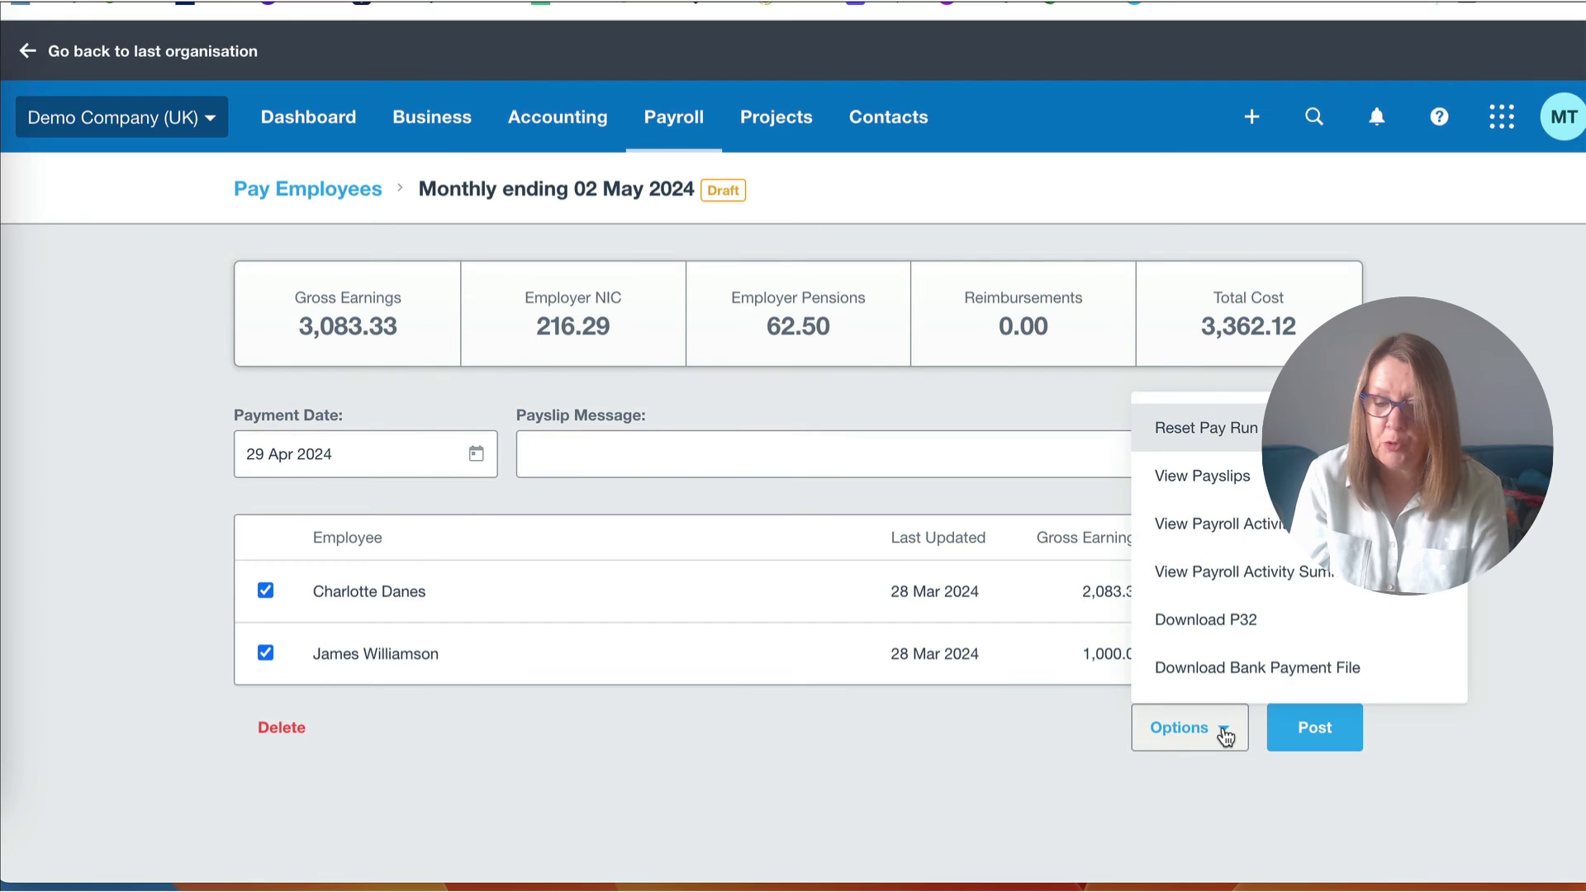
{"action": "left_click", "coordinate": [1212, 478]}
{"action": "scroll", "coordinate": [1044, 422], "scroll_direction": "down", "scroll_amount": 1}
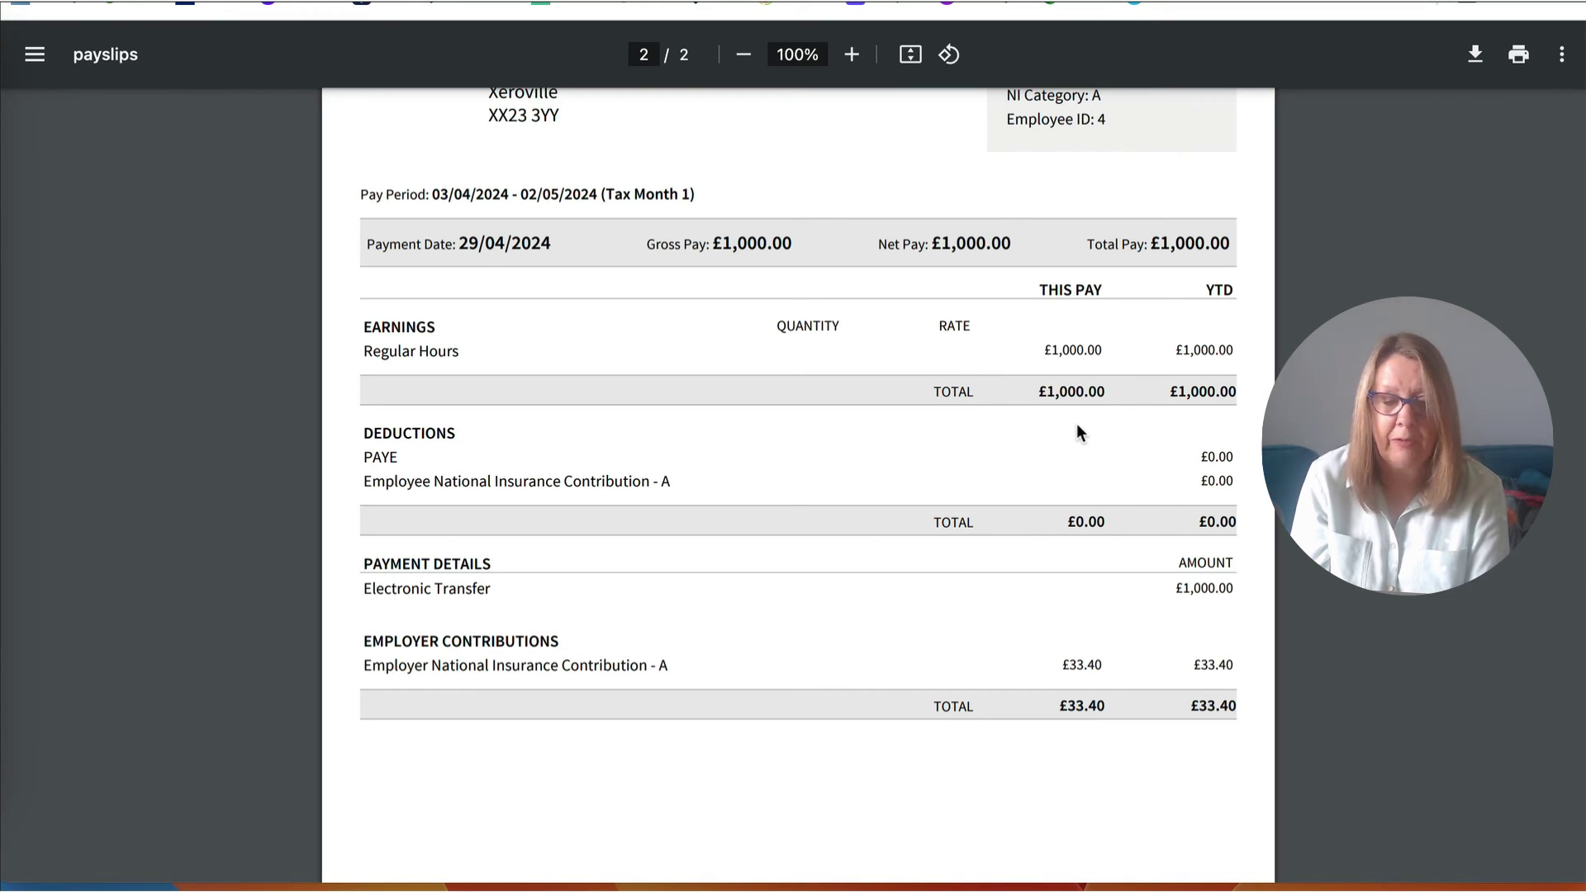
Check the earnings descriptions on both employees' payslips and close the payslips document
{"action": "scroll", "coordinate": [1077, 431], "scroll_direction": "down", "scroll_amount": 1}
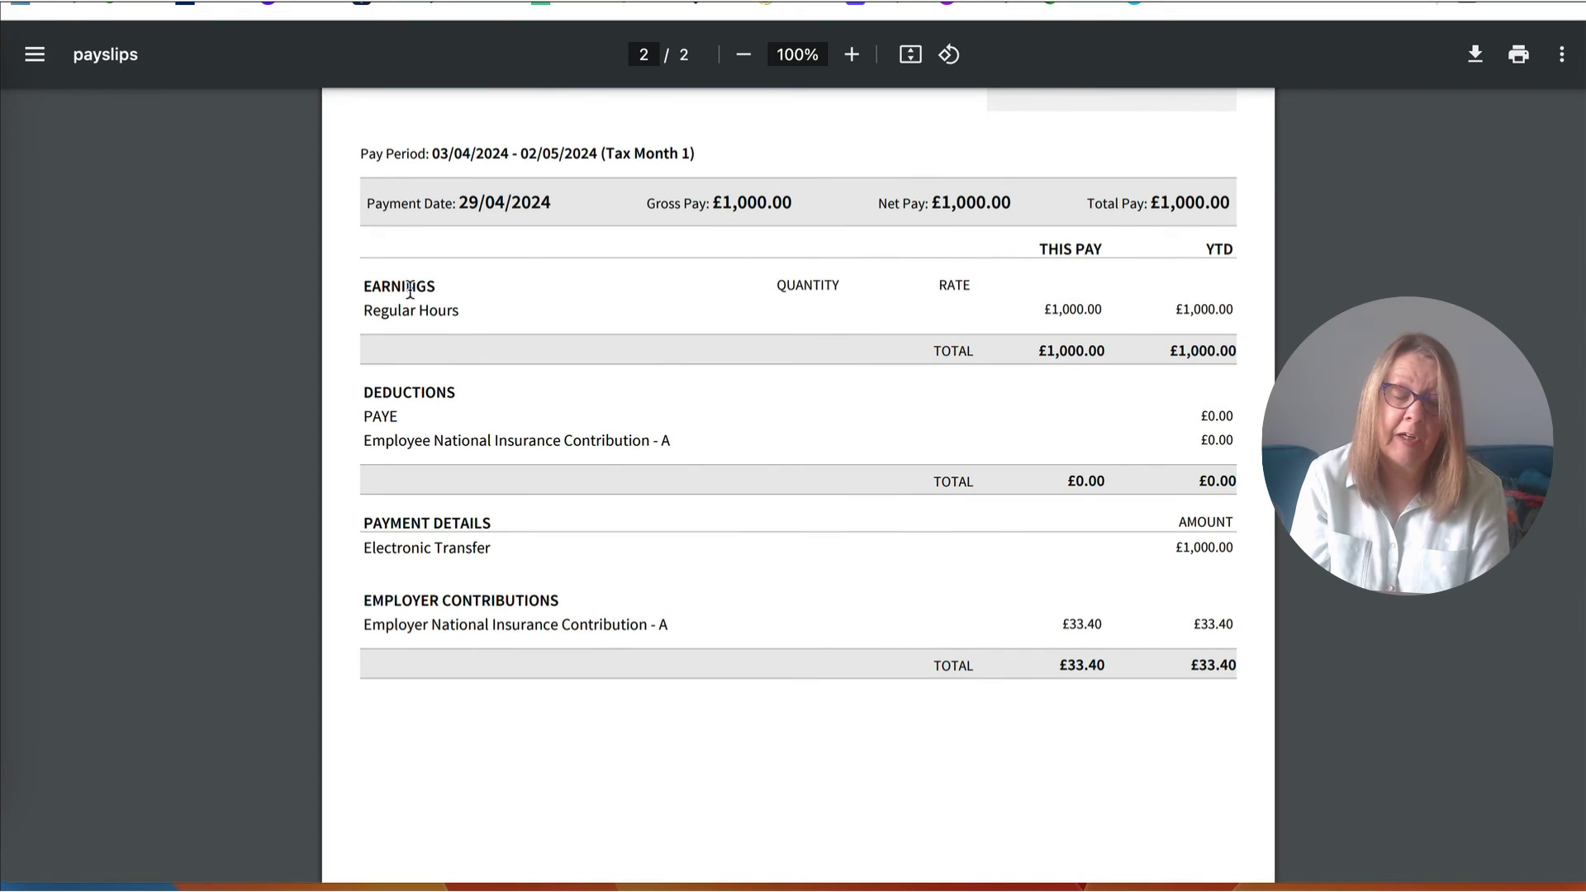
{"action": "scroll", "coordinate": [467, 318], "scroll_direction": "up", "scroll_amount": 8}
{"action": "scroll", "coordinate": [468, 321], "scroll_direction": "up", "scroll_amount": 12}
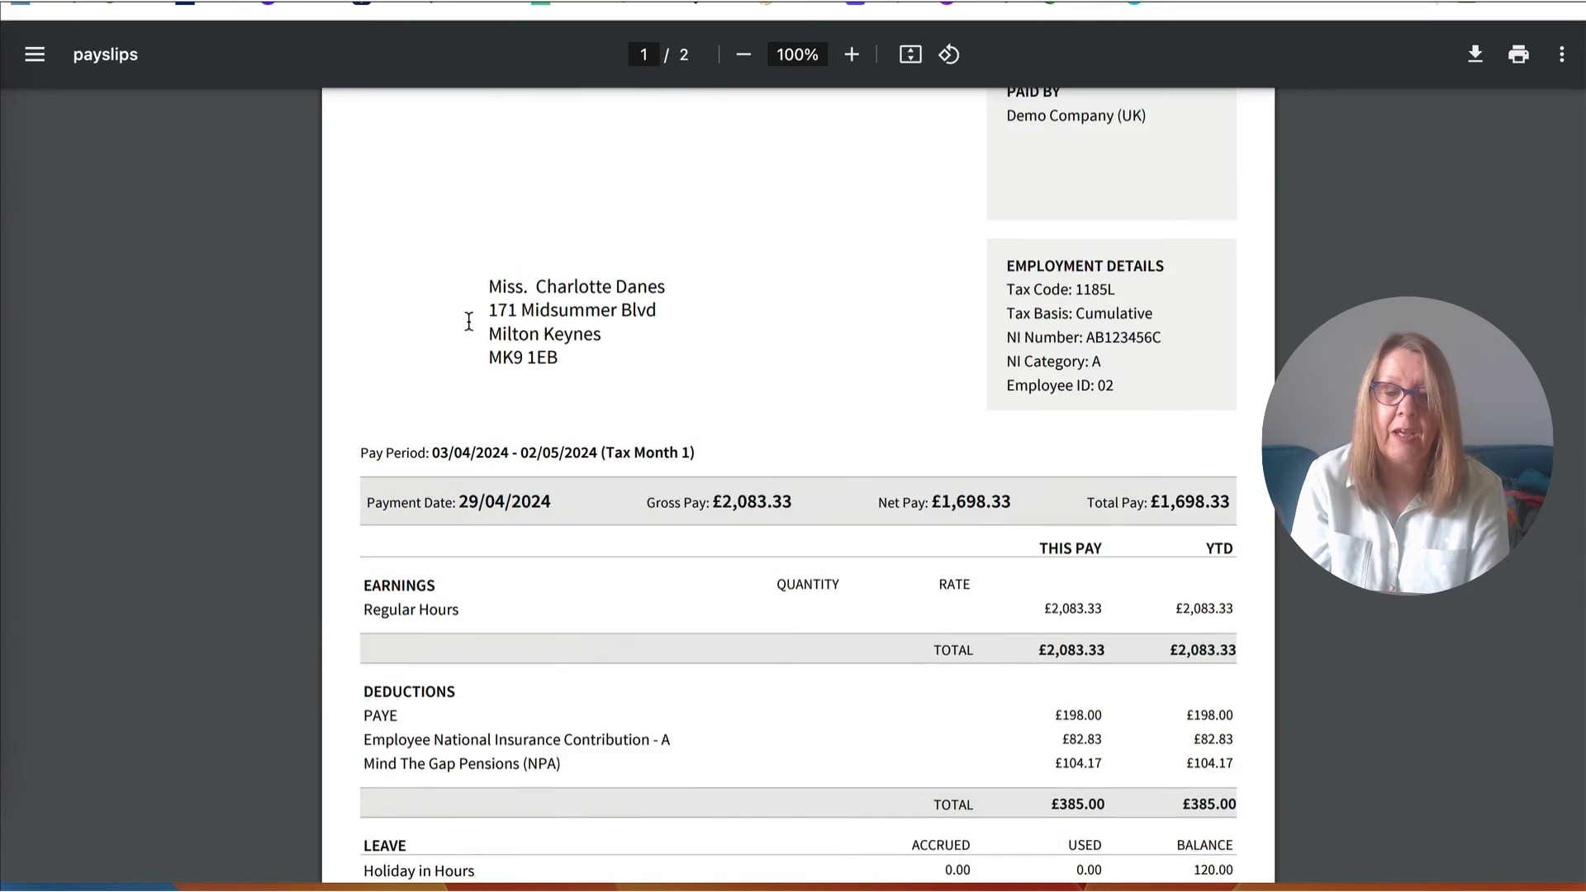
{"action": "key", "text": "ctrl+w"}
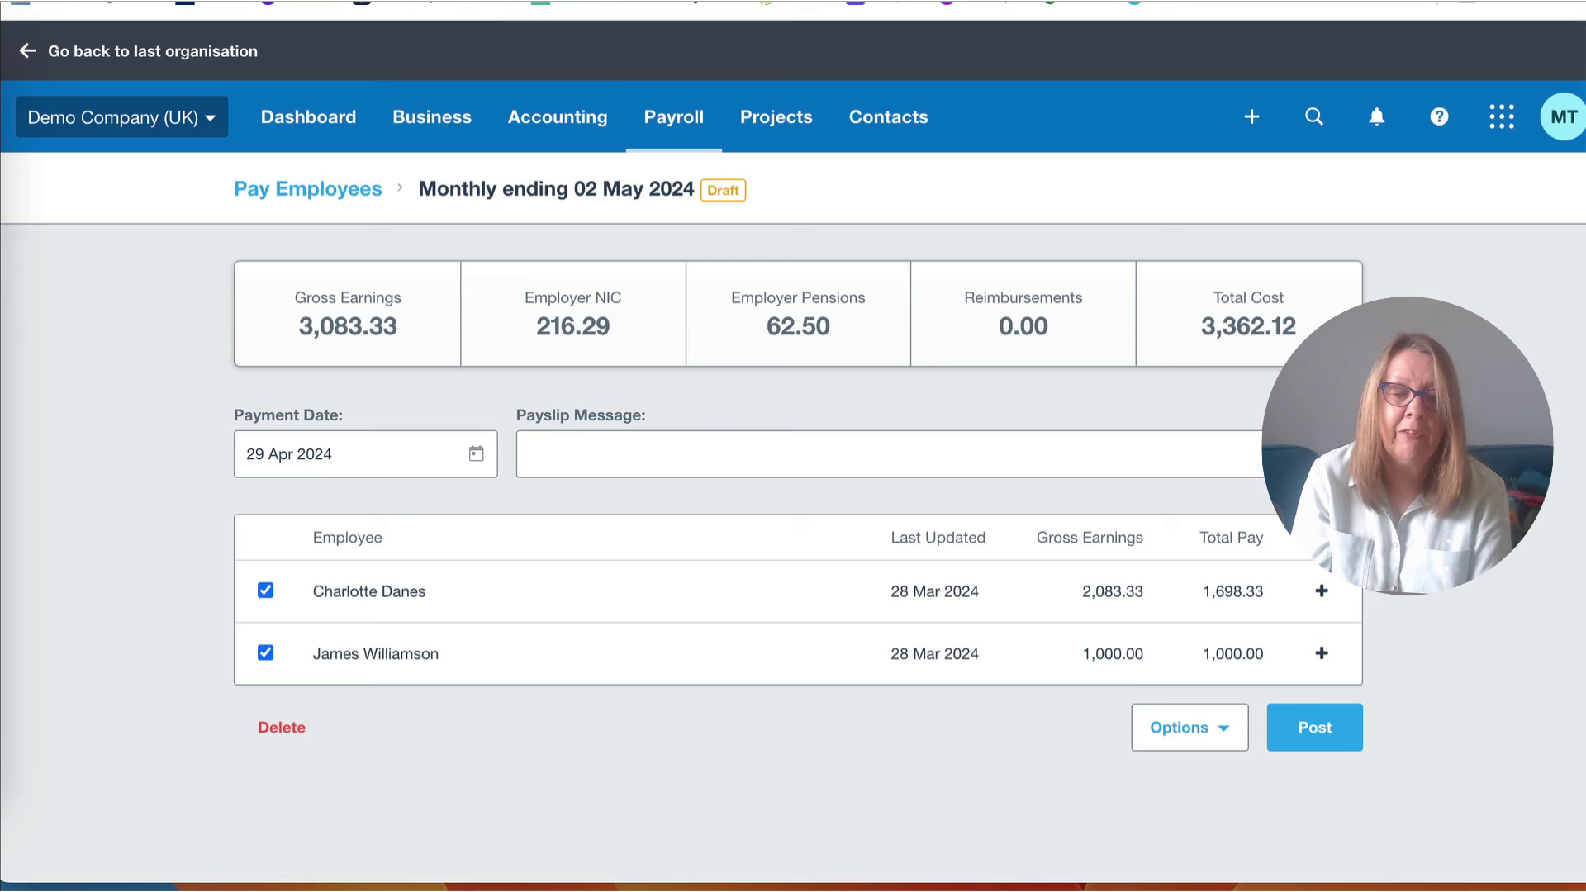
In the payroll settings' earnings pay items, give Regular Hours the display name Monthly Salary and save it
{"action": "left_click", "coordinate": [683, 122]}
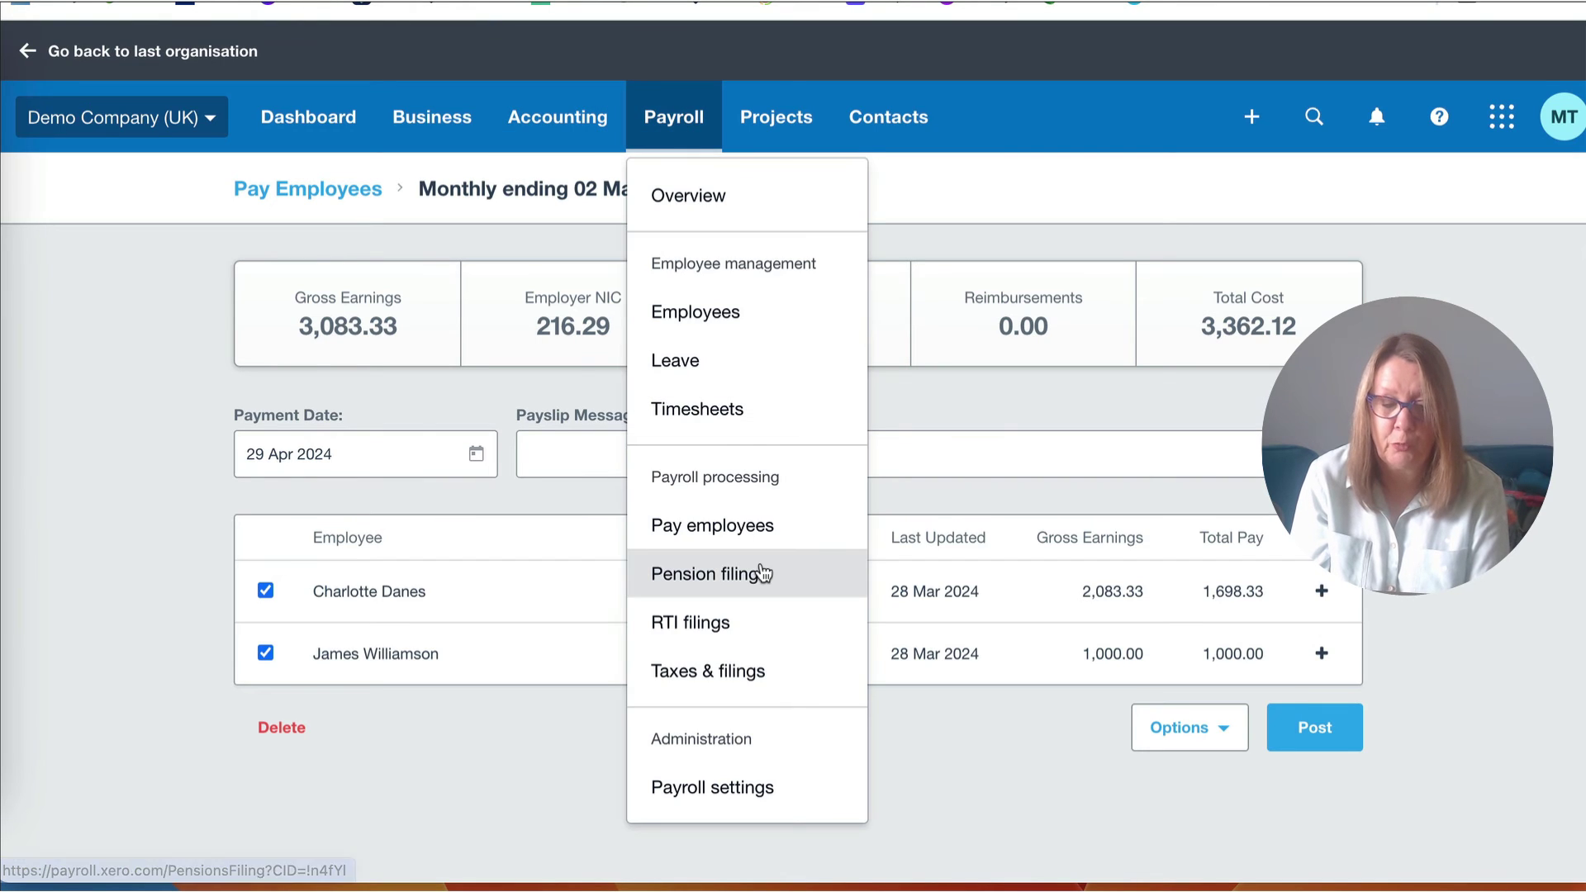
{"action": "left_click", "coordinate": [740, 790]}
{"action": "left_click", "coordinate": [1113, 285]}
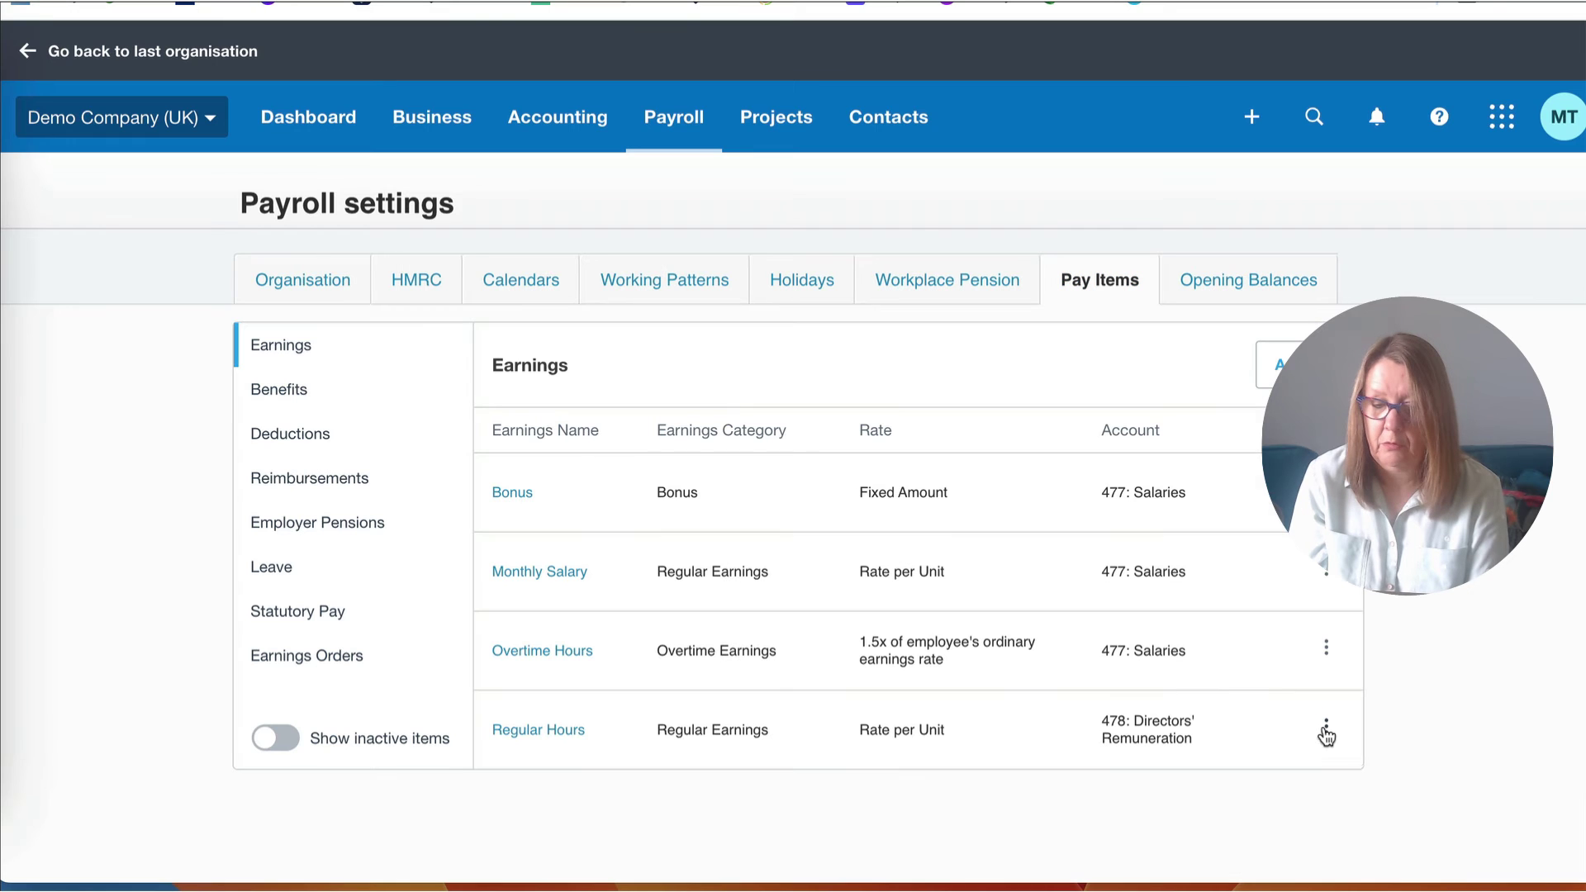
{"action": "left_click", "coordinate": [1326, 728]}
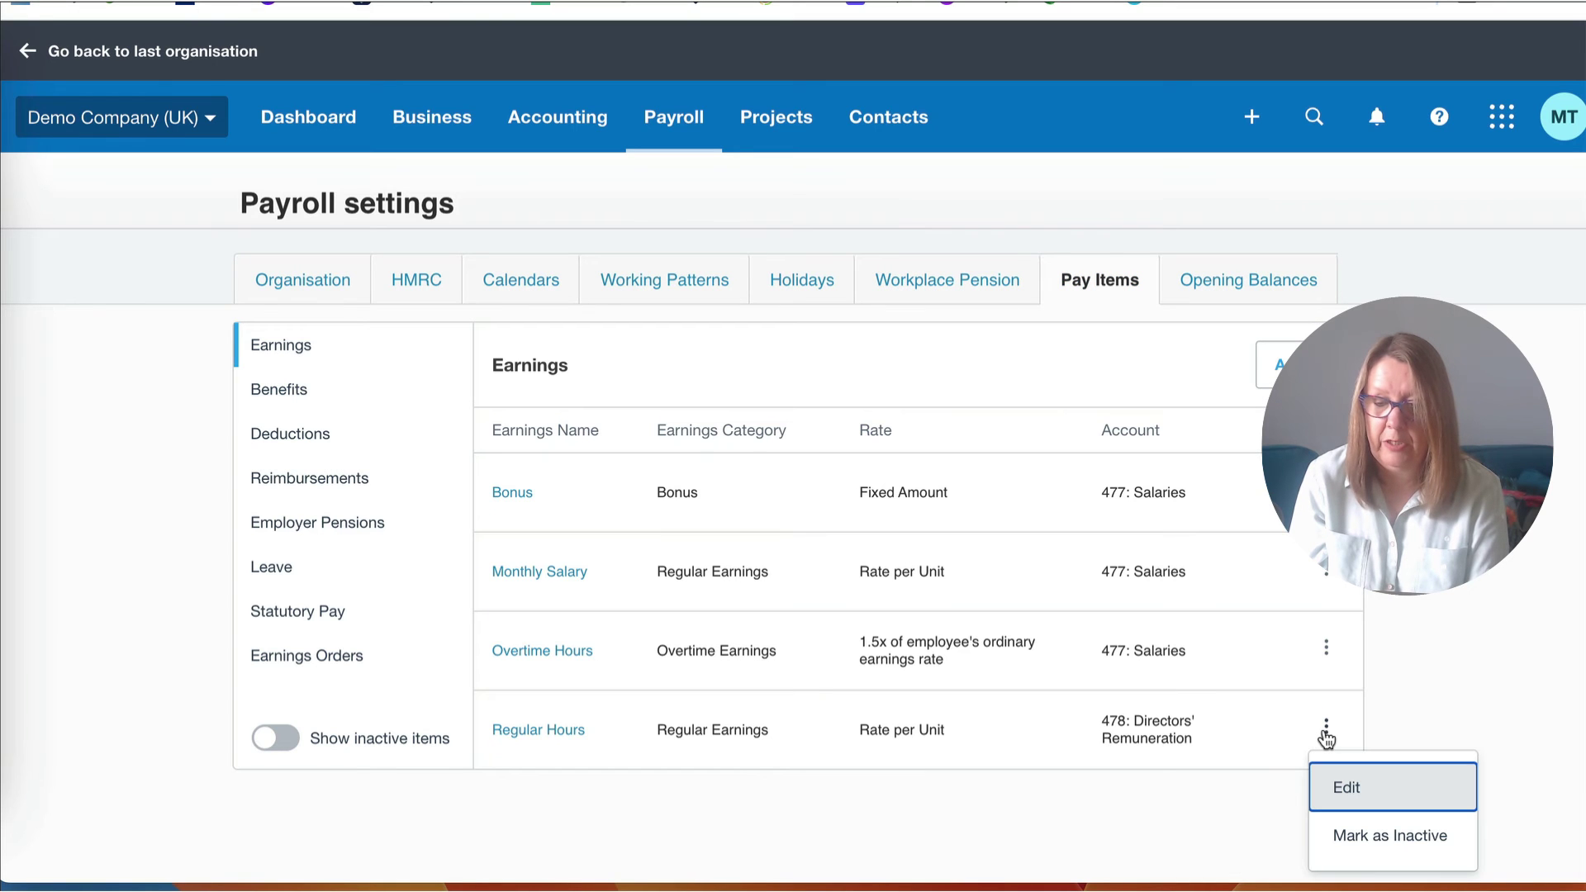
{"action": "left_click", "coordinate": [1351, 789]}
{"action": "key", "text": "Tab"}
{"action": "type", "text": "Monthly Salary"}
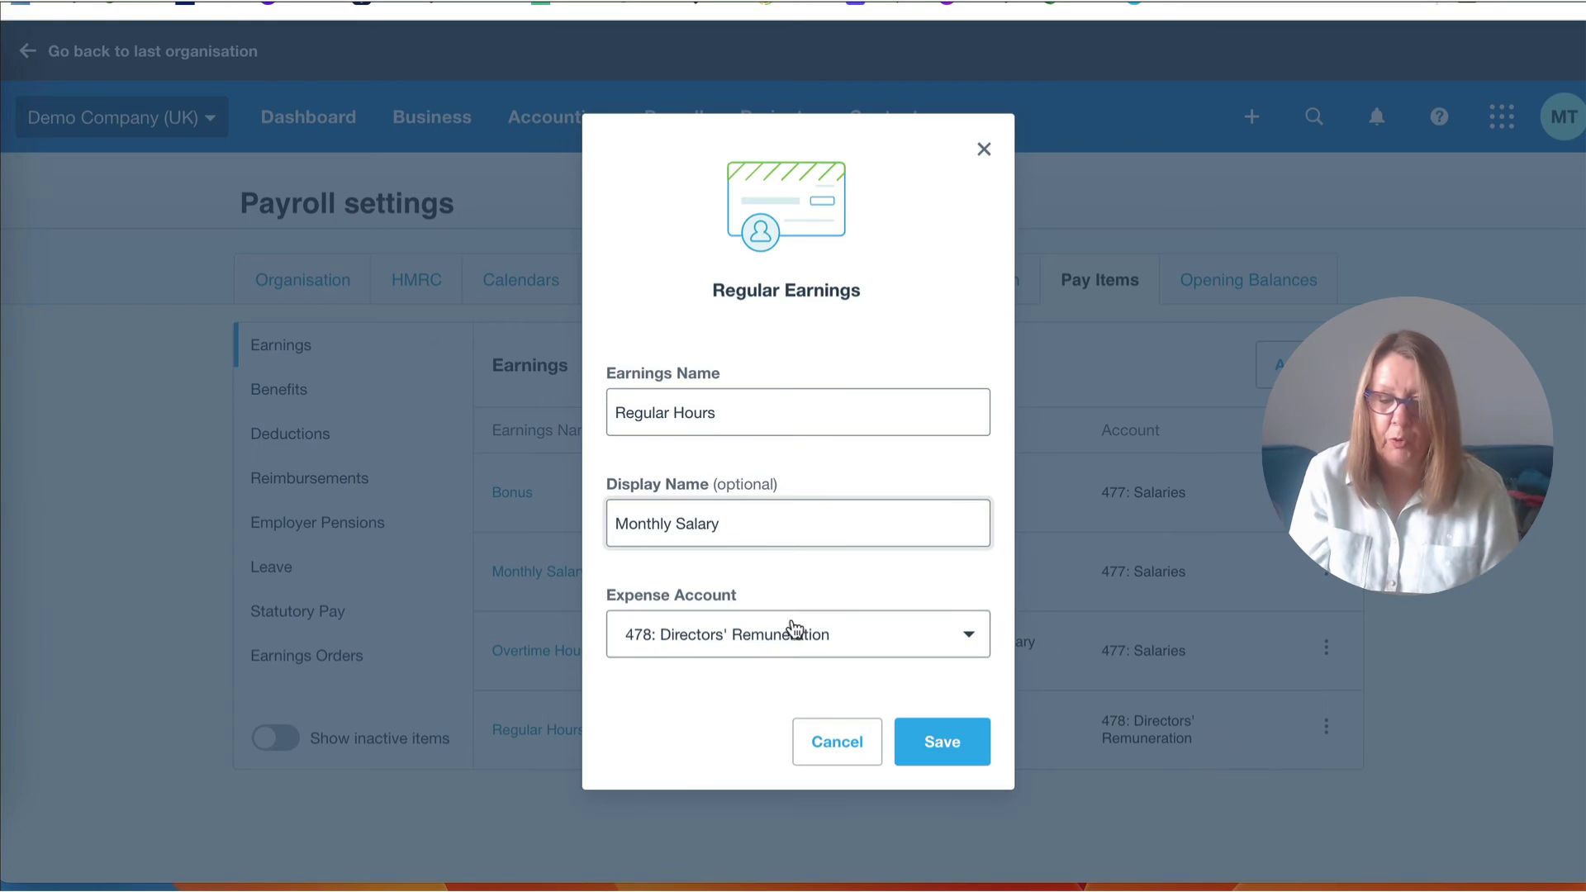
{"action": "left_click", "coordinate": [943, 743]}
Return to Pay Employees, open the draft pay run Monthly ending 02 May 2024 and delete it
{"action": "left_click", "coordinate": [679, 118]}
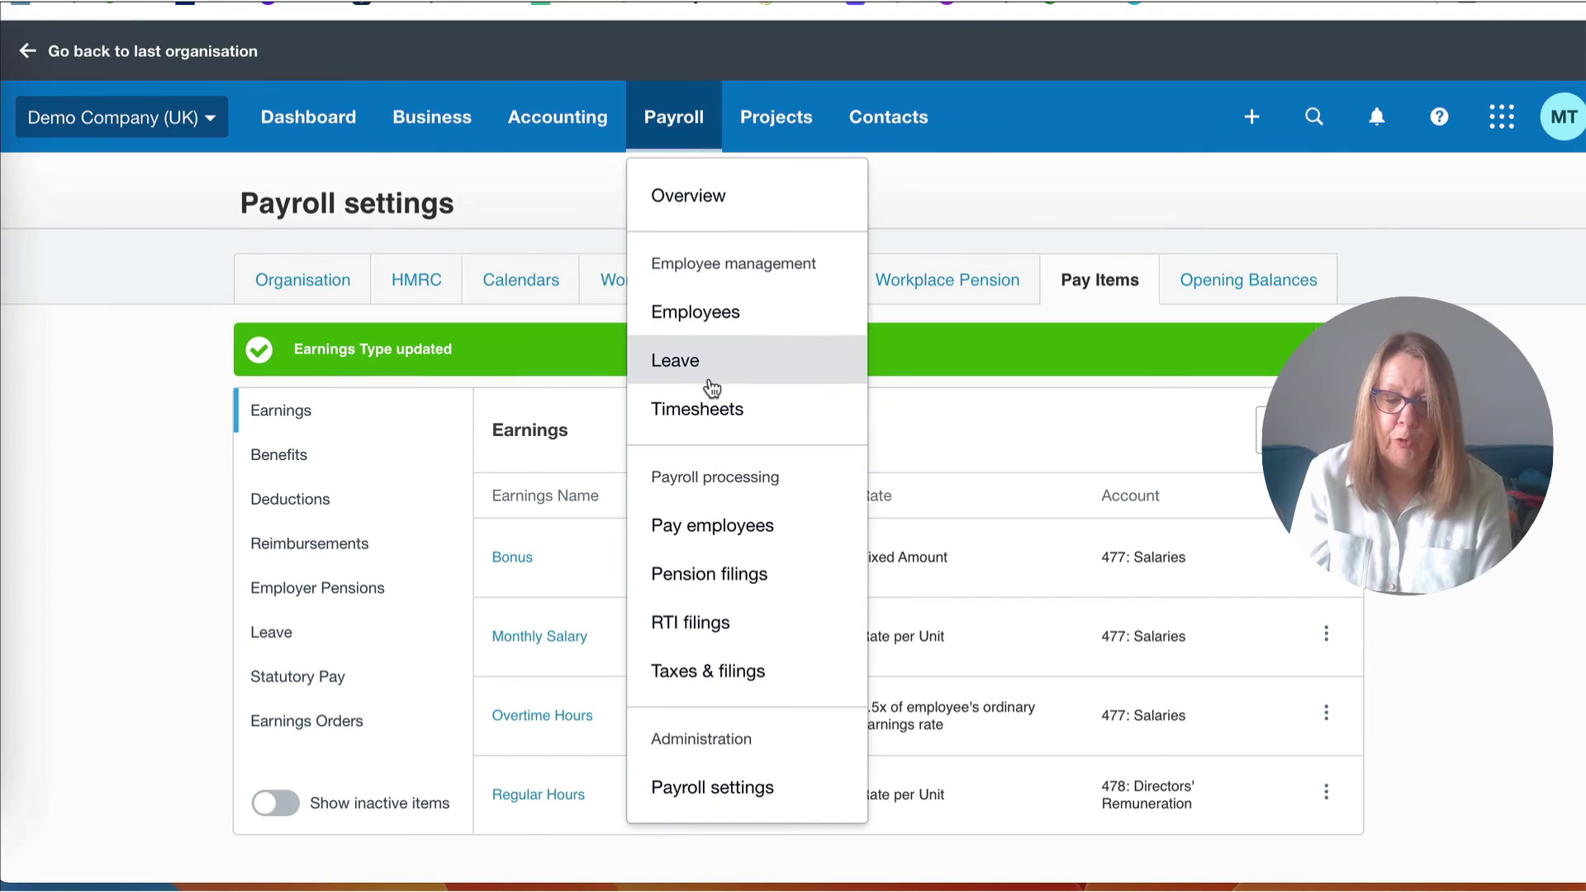
{"action": "left_click", "coordinate": [726, 533]}
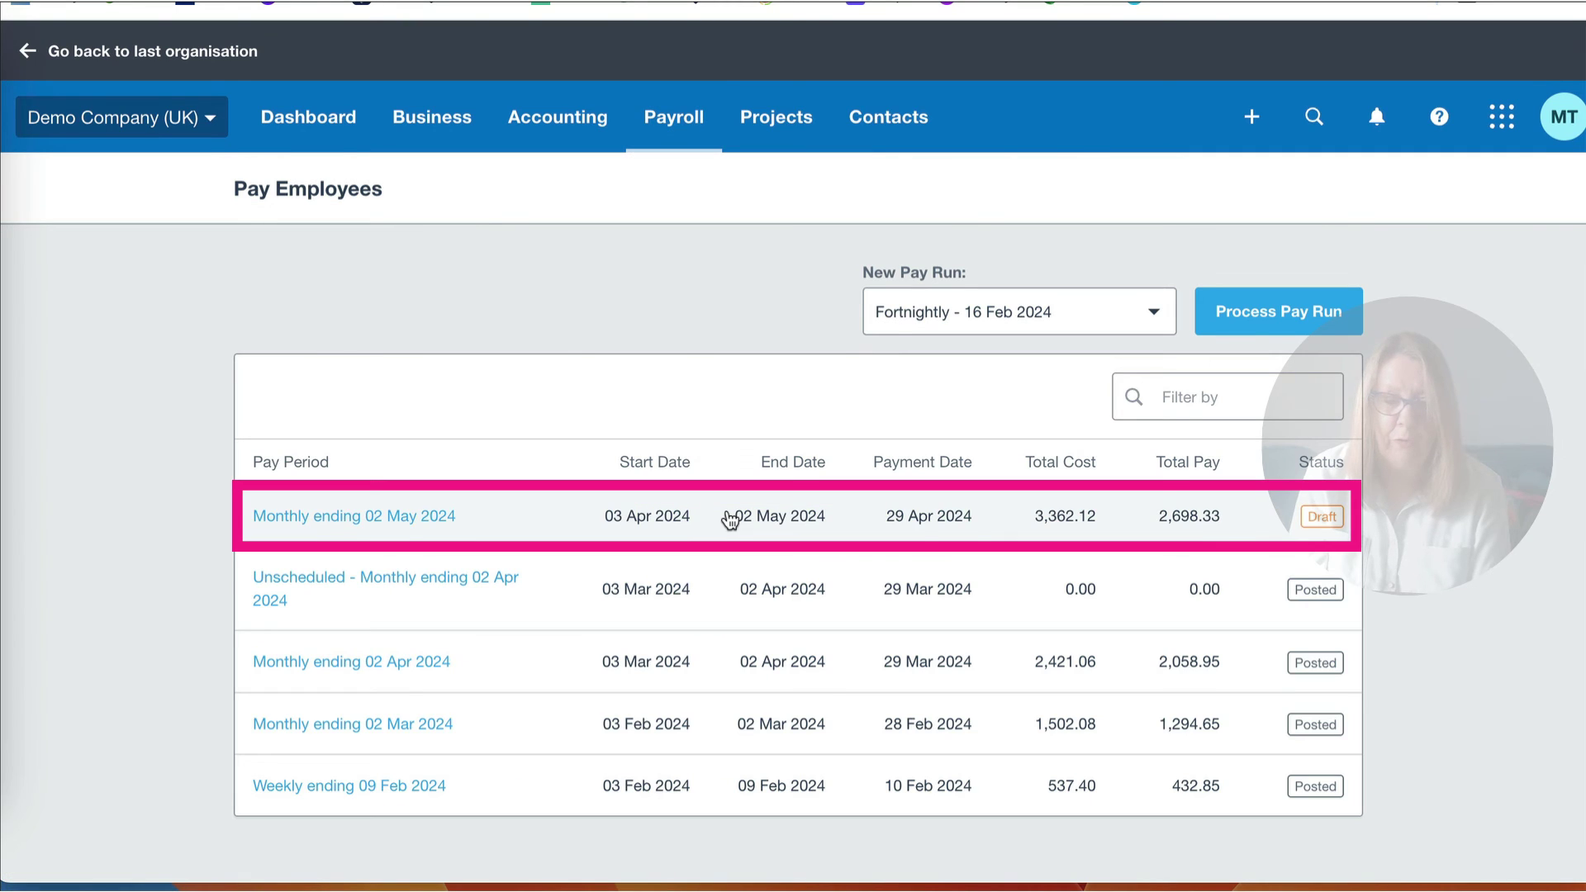
{"action": "left_click", "coordinate": [730, 520]}
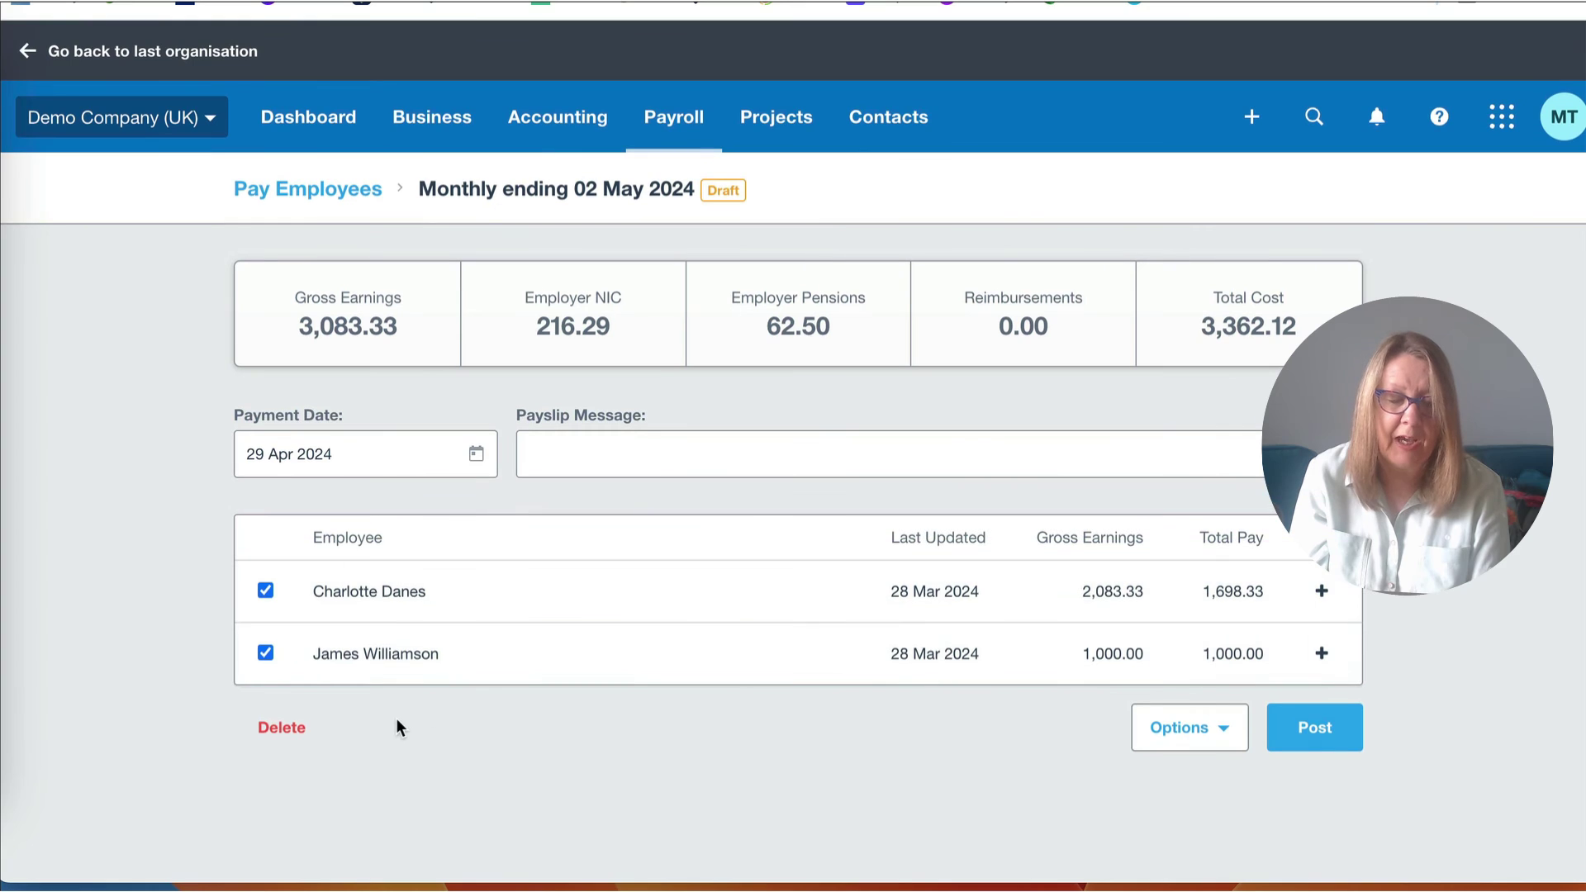
{"action": "left_click", "coordinate": [281, 727]}
{"action": "left_click", "coordinate": [958, 512]}
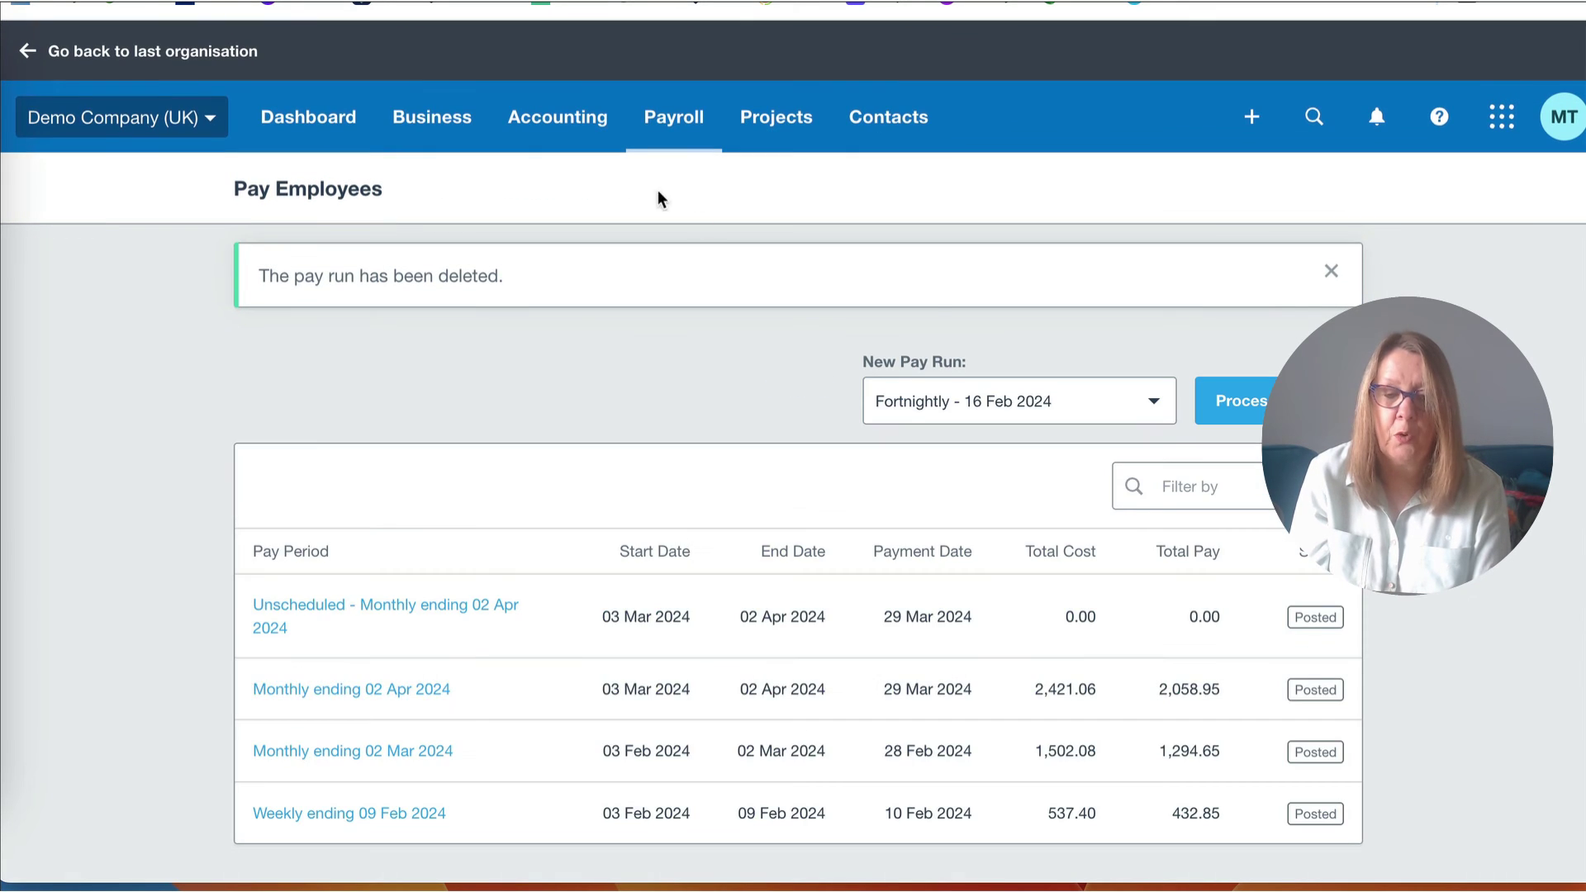
Process a new pay run again for Monthly - 02 May 2024
{"action": "left_click", "coordinate": [1153, 411]}
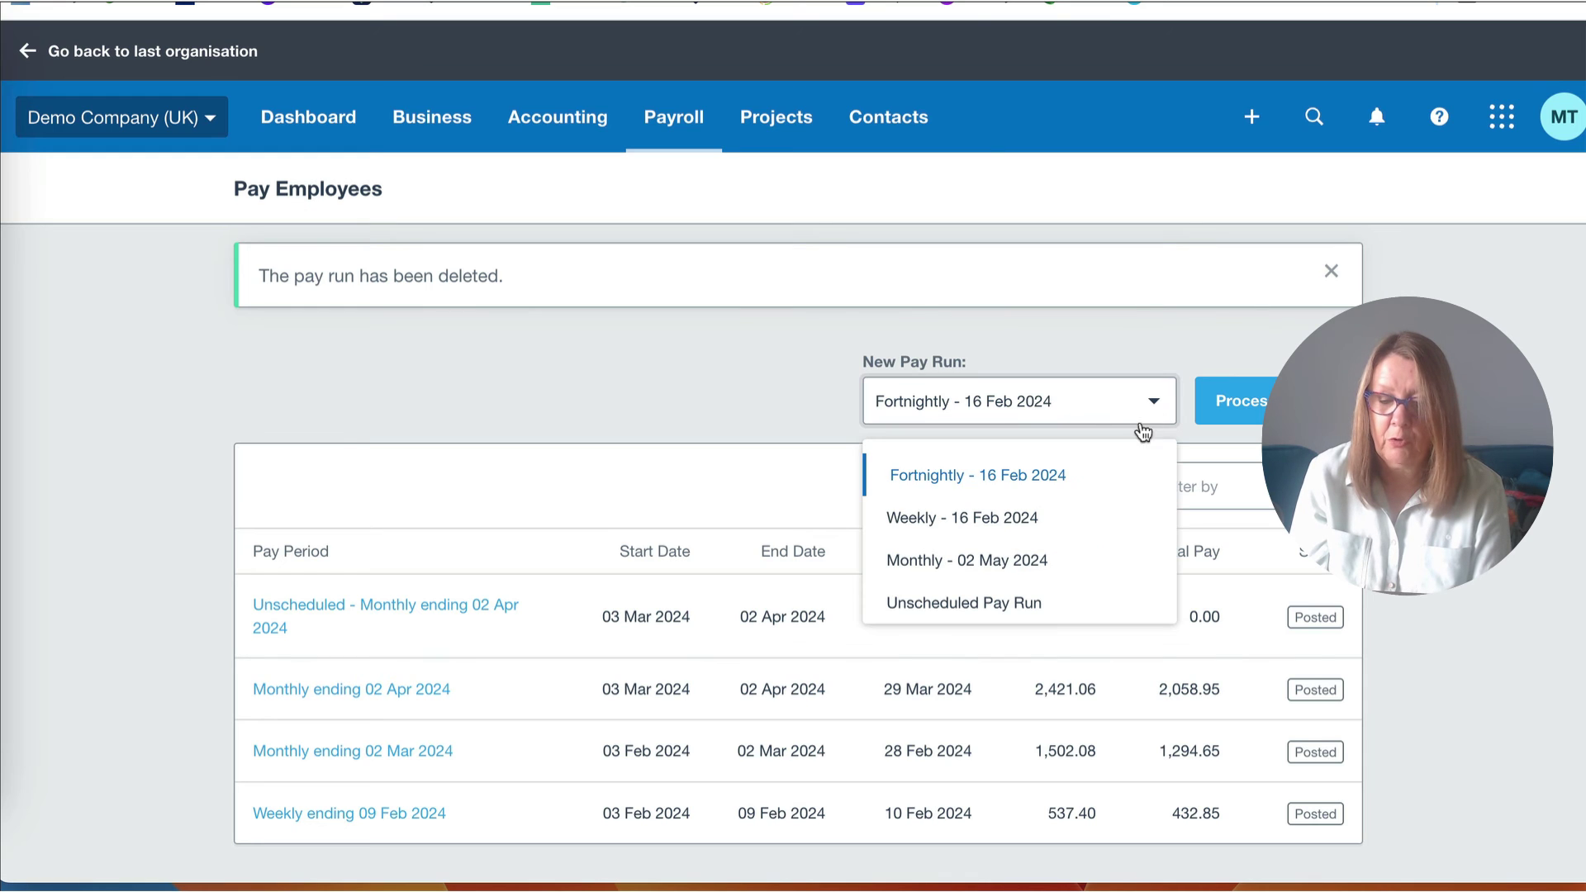
{"action": "left_click", "coordinate": [1040, 562]}
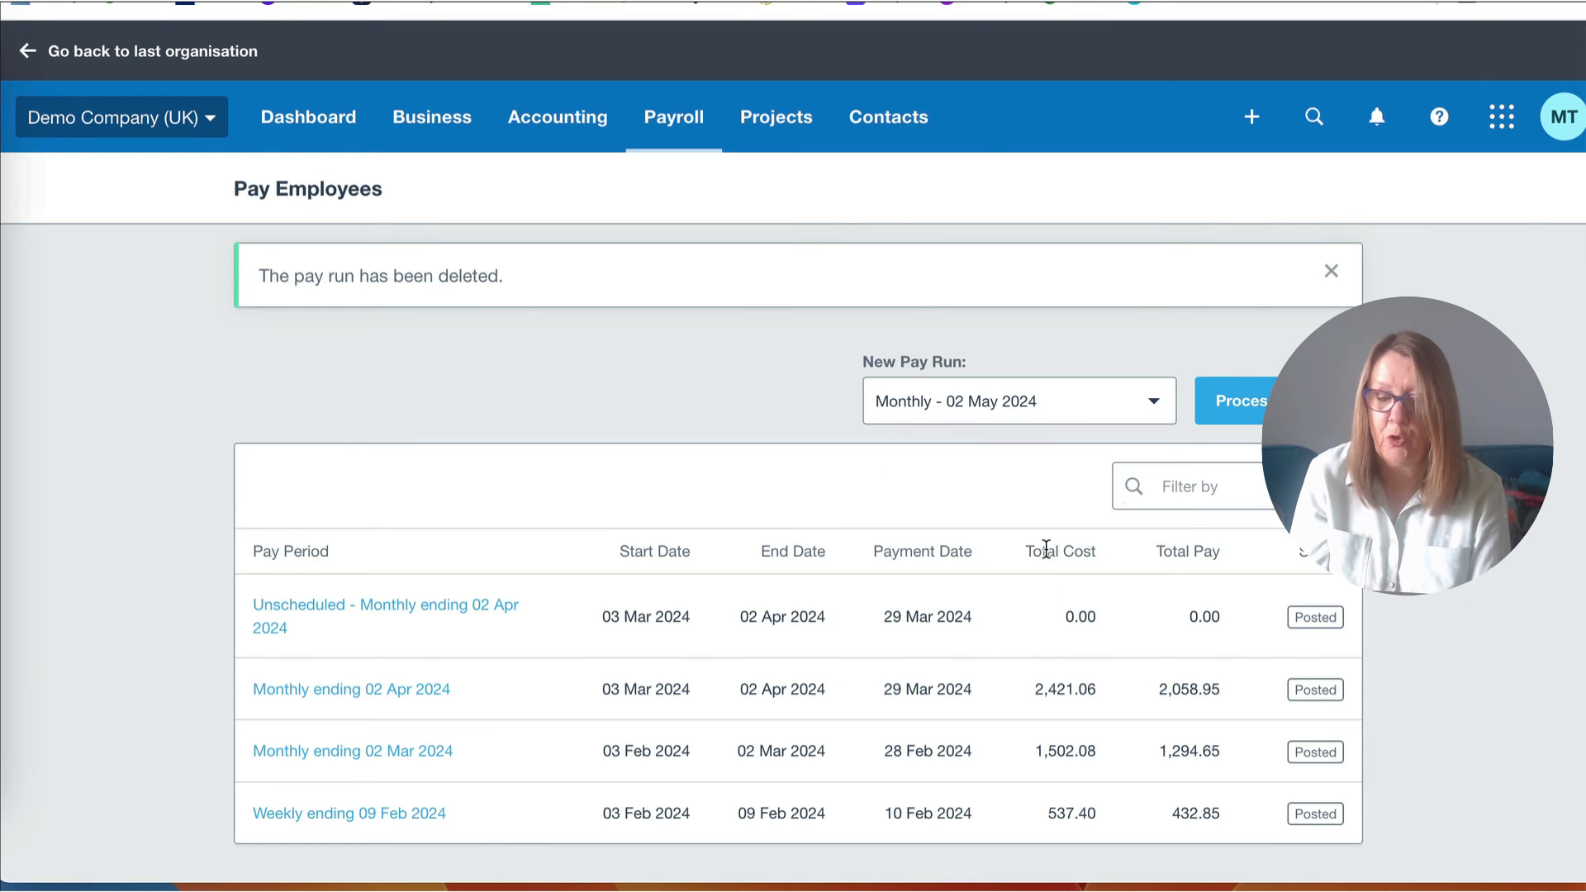
{"action": "left_click", "coordinate": [1270, 405]}
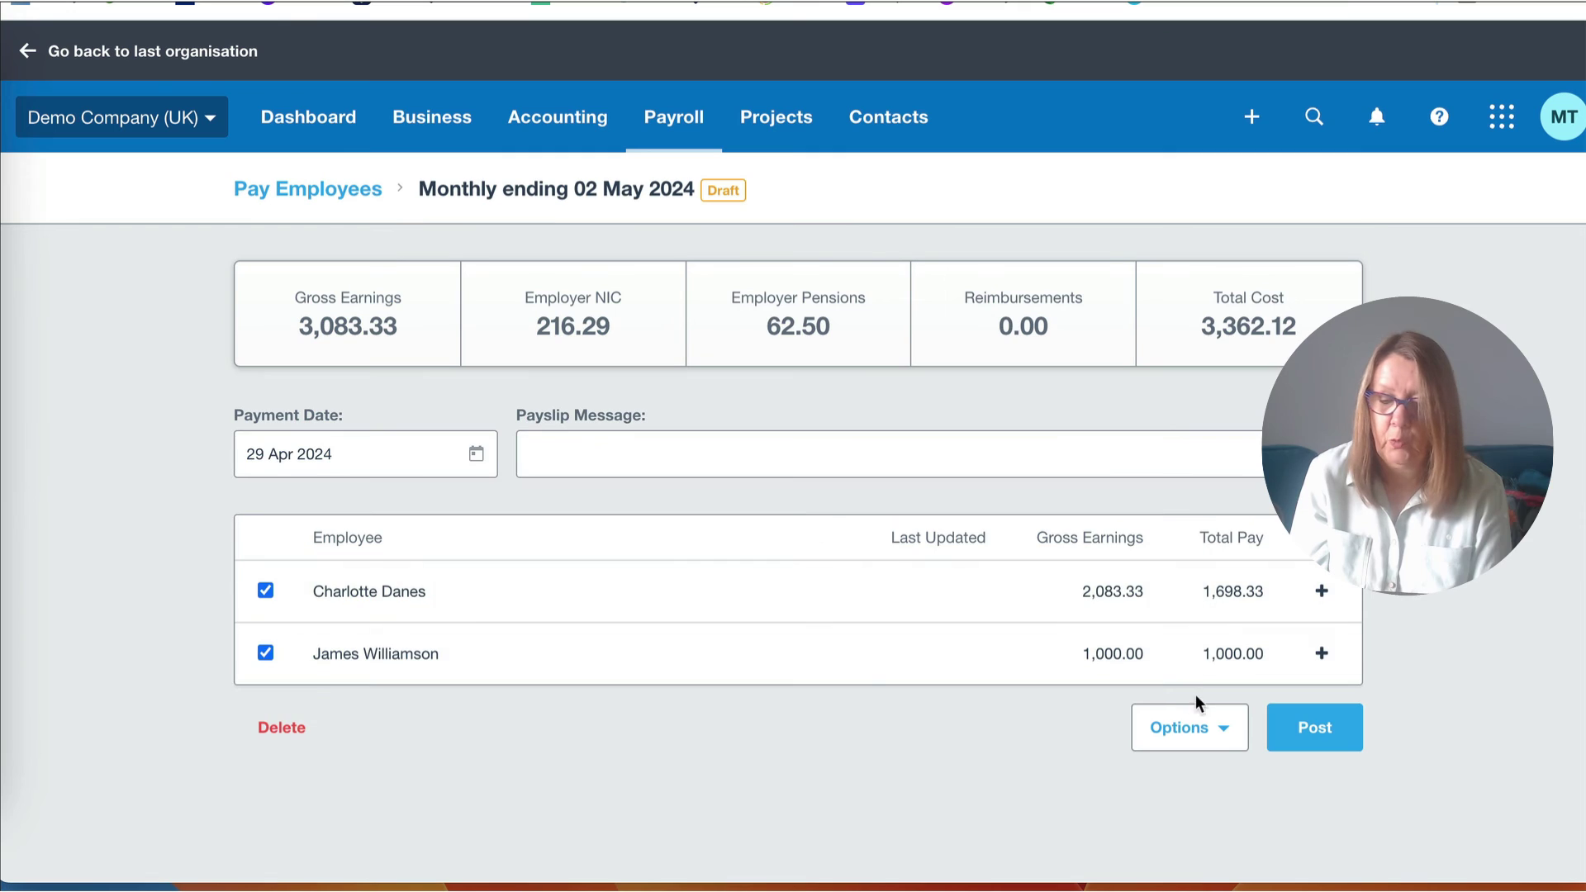
View the new draft's payslips, check the earnings description on the director's payslip, and close the document
{"action": "left_click", "coordinate": [1217, 729]}
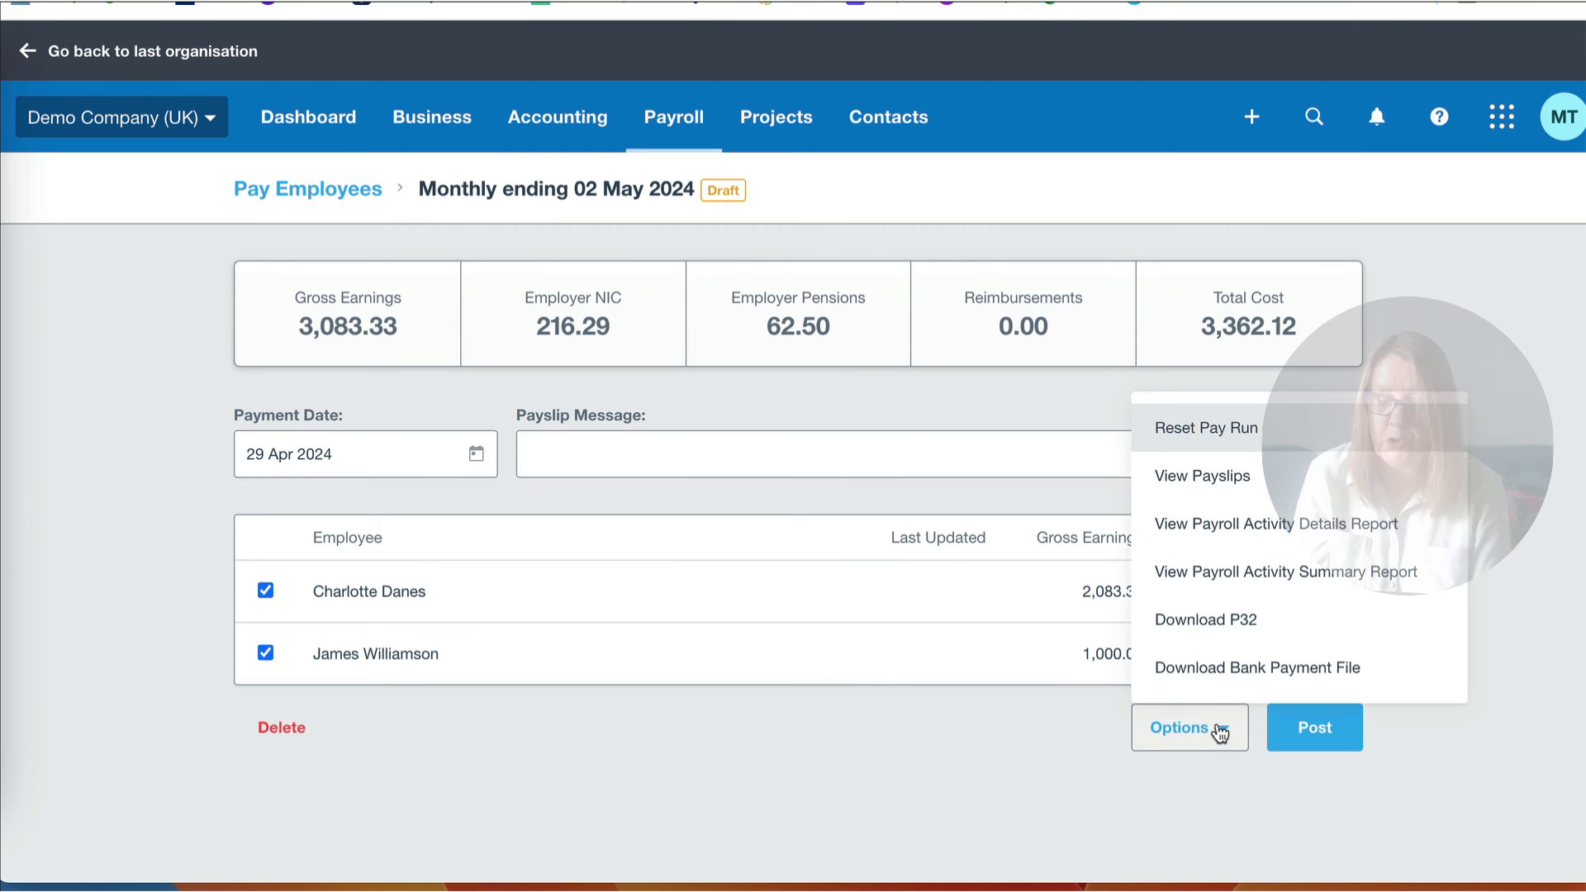
{"action": "left_click", "coordinate": [1214, 479]}
{"action": "scroll", "coordinate": [864, 502], "scroll_direction": "down", "scroll_amount": 1}
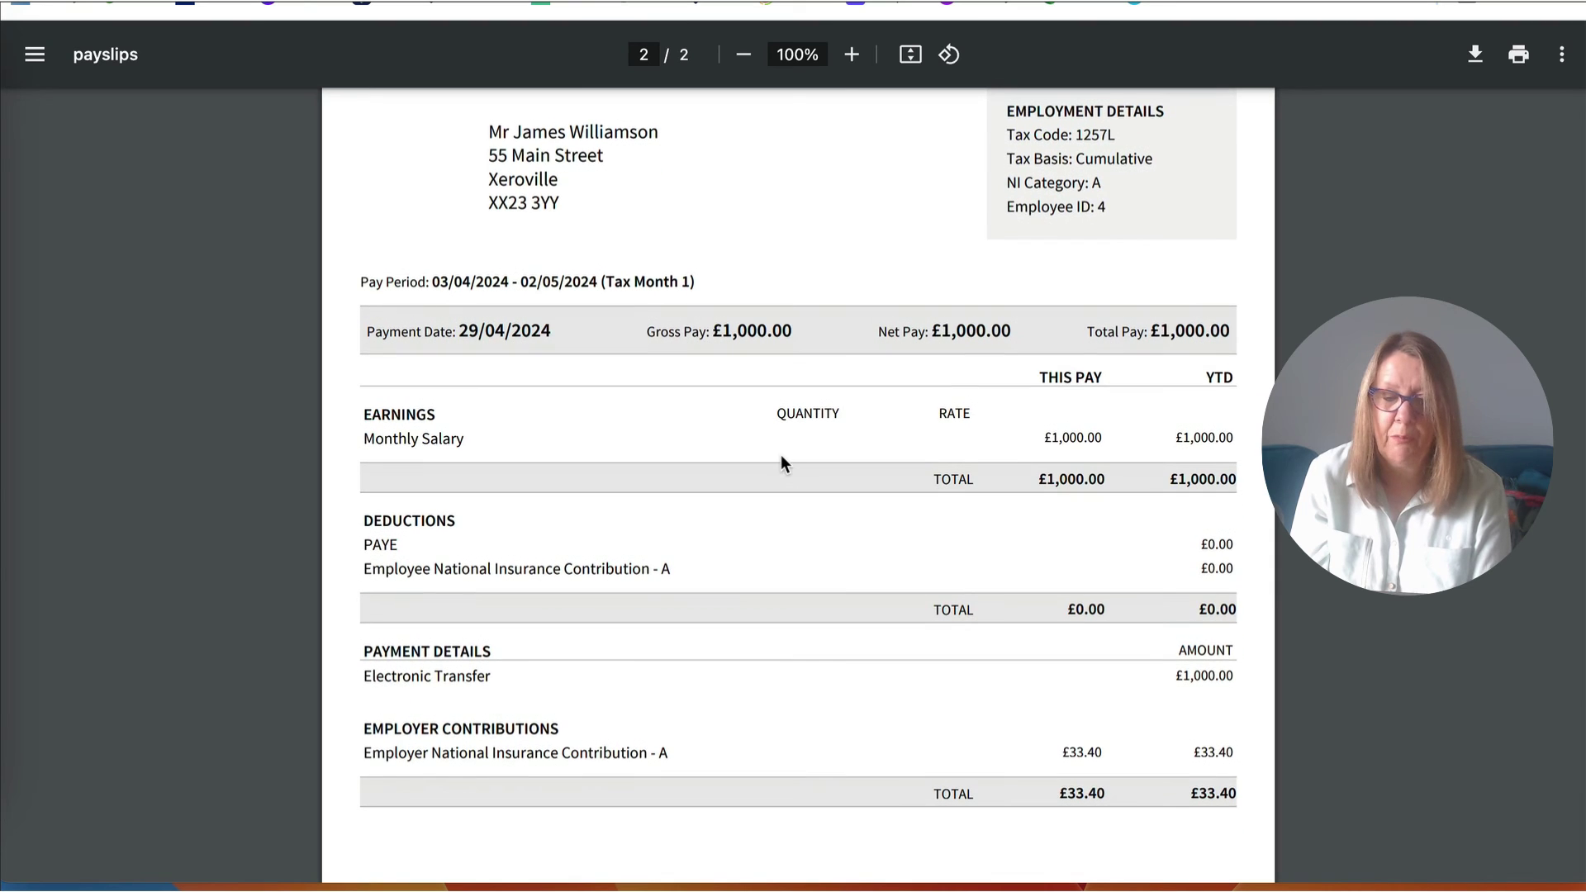
{"action": "scroll", "coordinate": [782, 460], "scroll_direction": "down", "scroll_amount": 3}
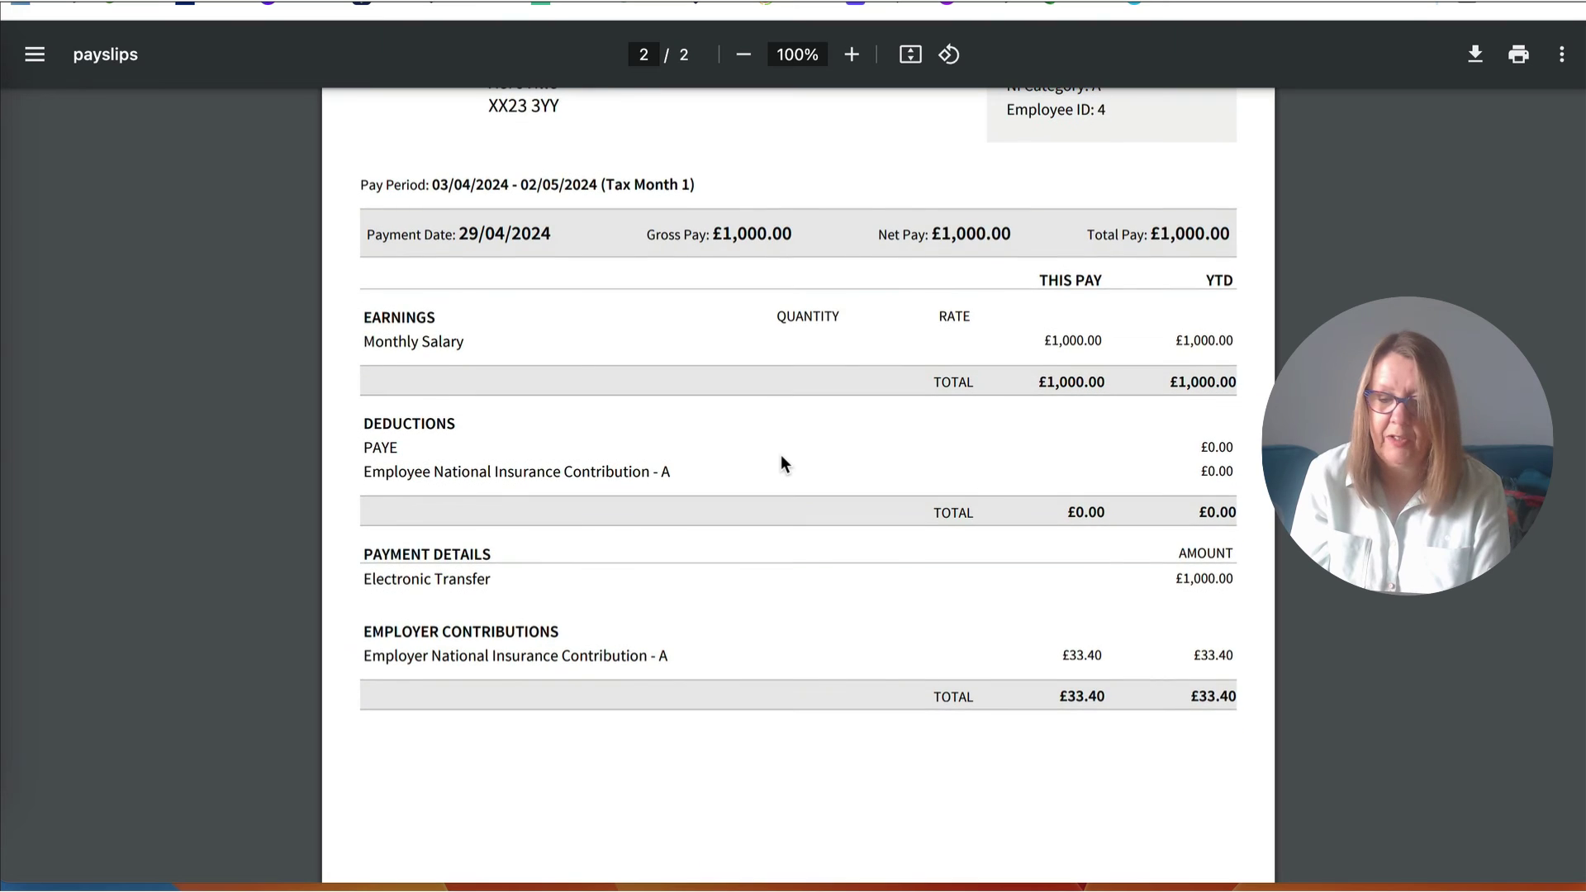
{"action": "scroll", "coordinate": [781, 459], "scroll_direction": "down", "scroll_amount": 1}
{"action": "key", "text": "ctrl+w"}
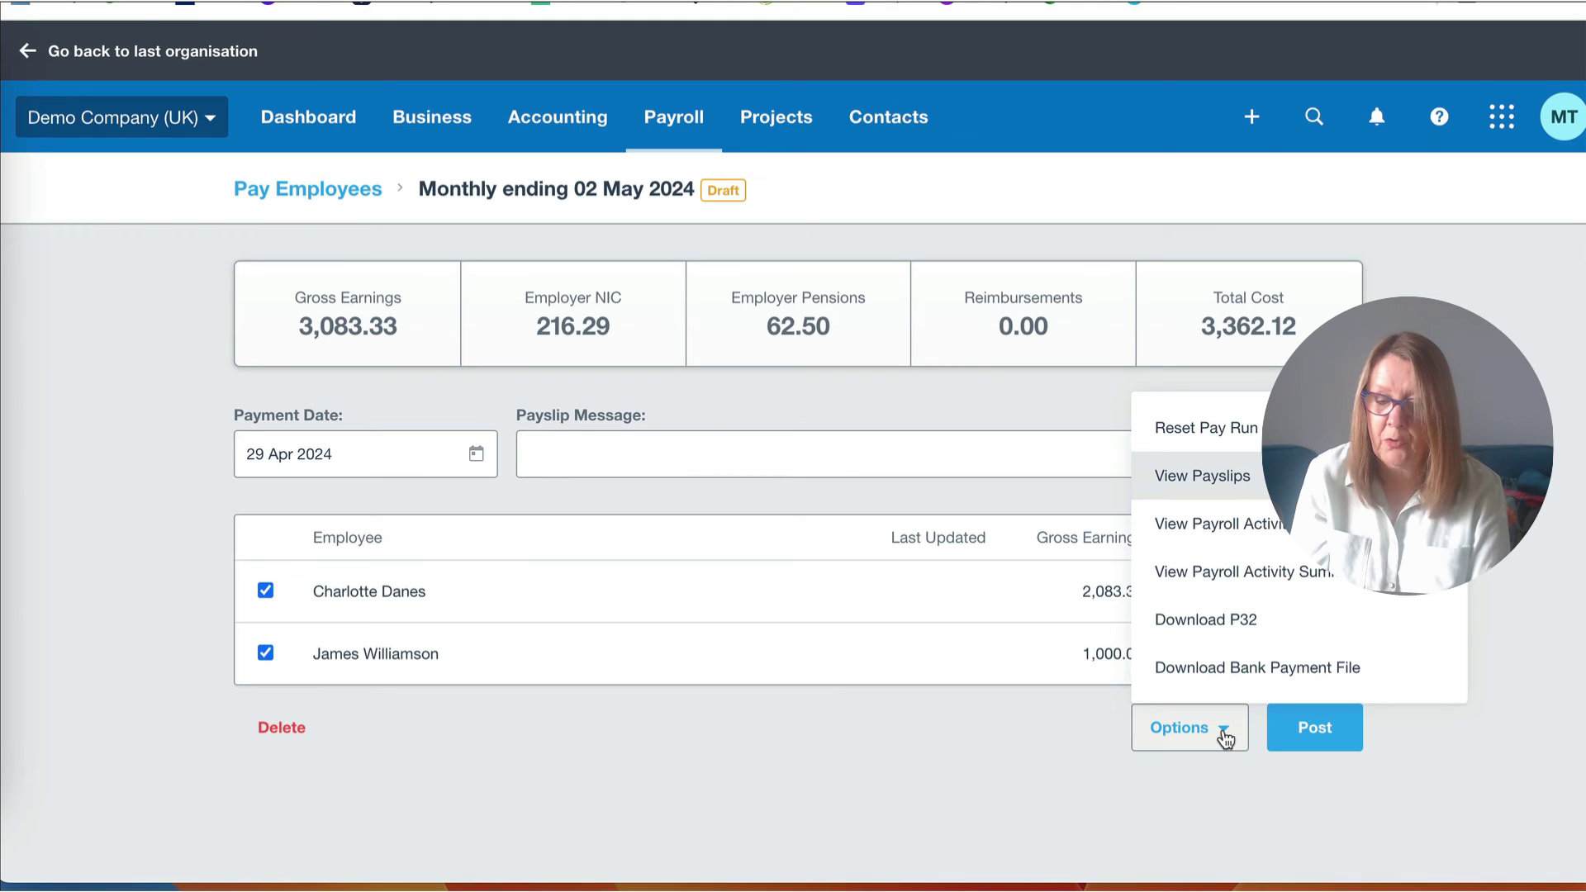
Download the pay run's P32 and examine the 06 Apr – 05 May figures across both pages
{"action": "left_click", "coordinate": [1226, 629]}
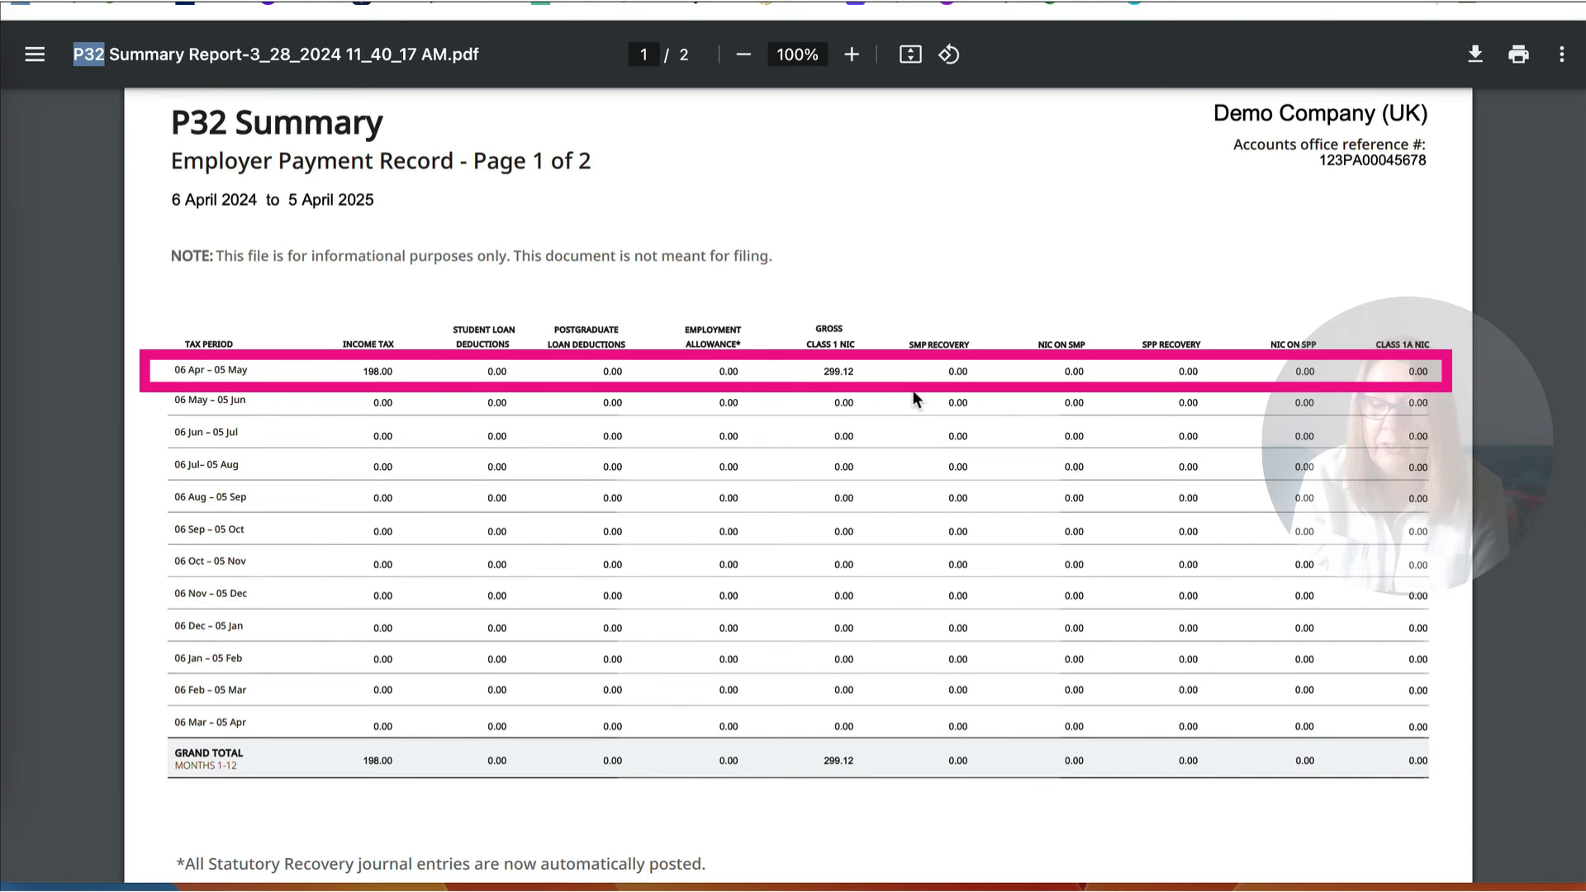
{"action": "scroll", "coordinate": [913, 399], "scroll_direction": "down", "scroll_amount": 6}
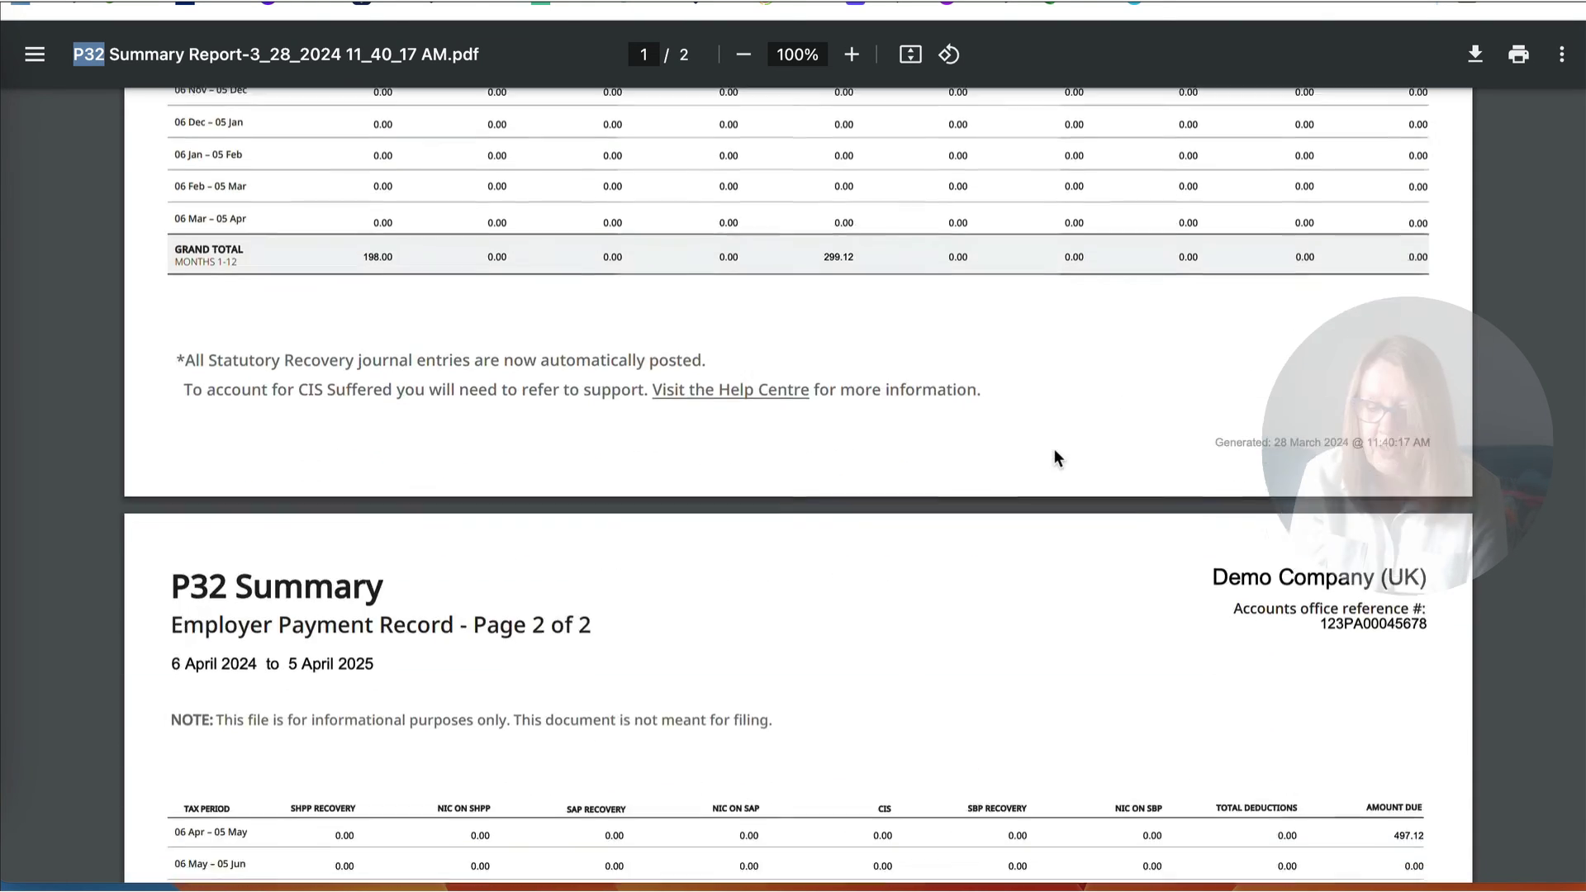
{"action": "scroll", "coordinate": [1054, 449], "scroll_direction": "down", "scroll_amount": 5}
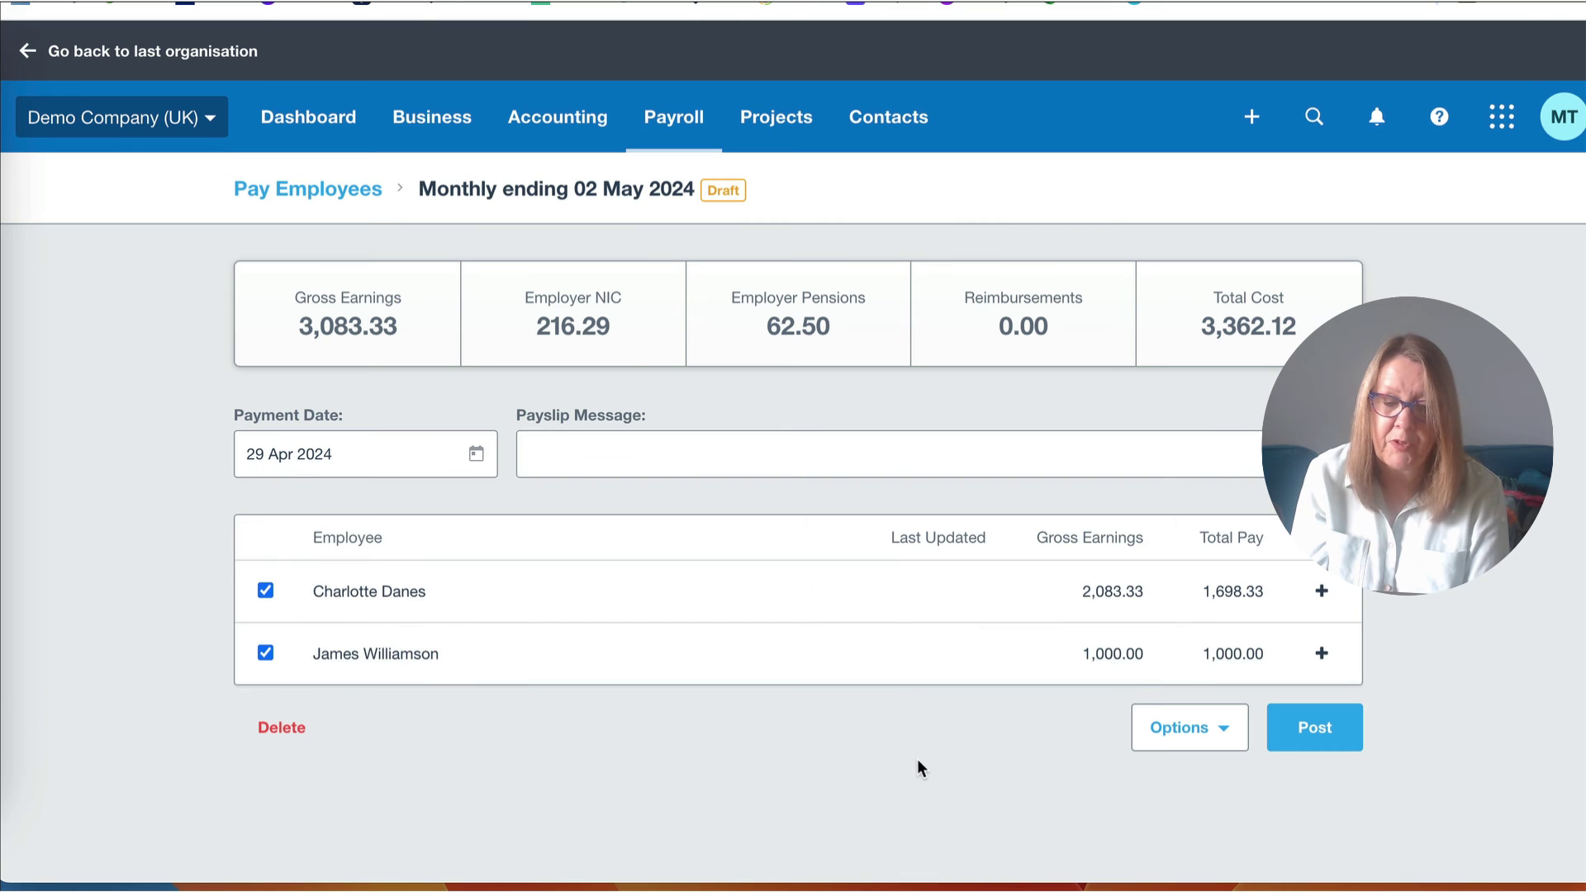
Post the draft pay run for Monthly ending 02 May 2024 and confirm its completion
{"action": "left_click", "coordinate": [1319, 732]}
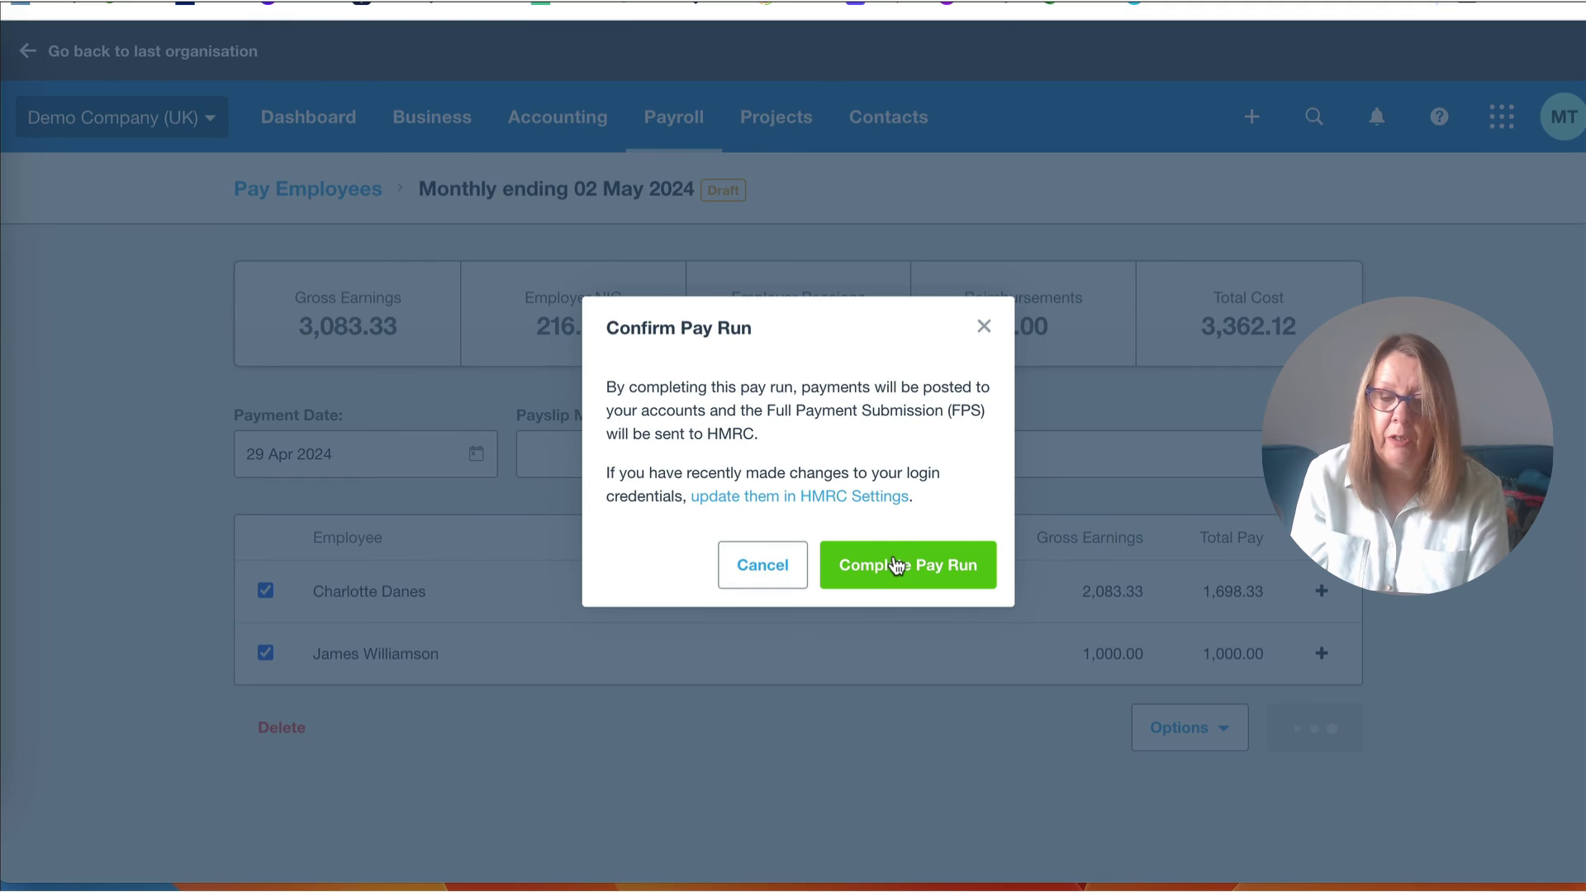
{"action": "left_click", "coordinate": [896, 567]}
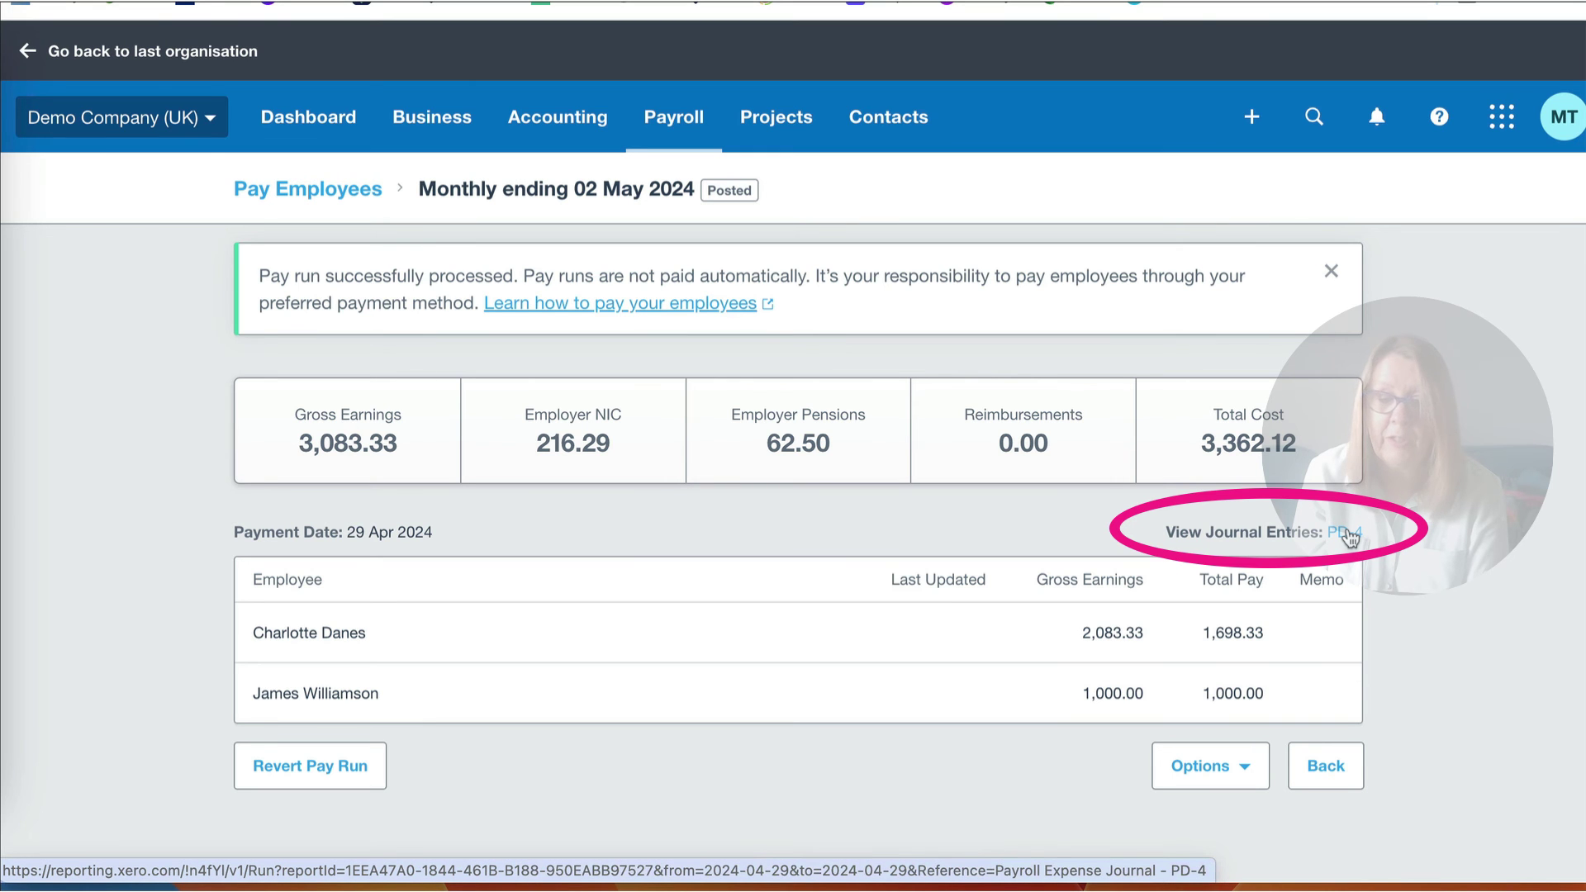
Open the posted pay run's journal entries and examine the transactions from Directors' Remuneration through to Wages Payable
{"action": "left_click", "coordinate": [1351, 535]}
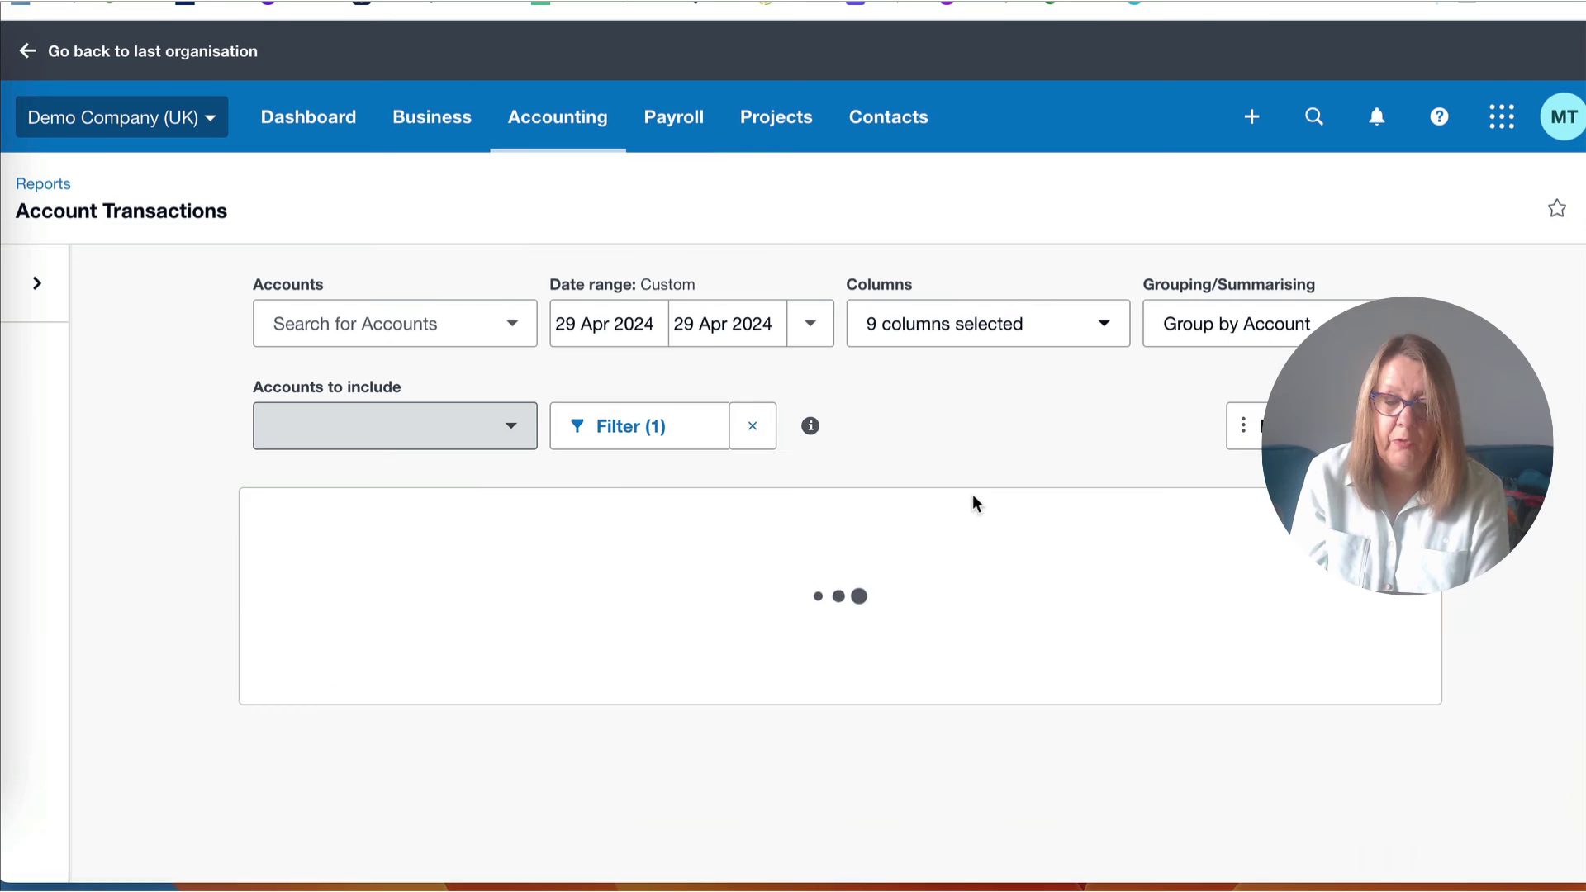
{"action": "scroll", "coordinate": [975, 502], "scroll_direction": "down", "scroll_amount": 3}
{"action": "scroll", "coordinate": [973, 494], "scroll_direction": "down", "scroll_amount": 2}
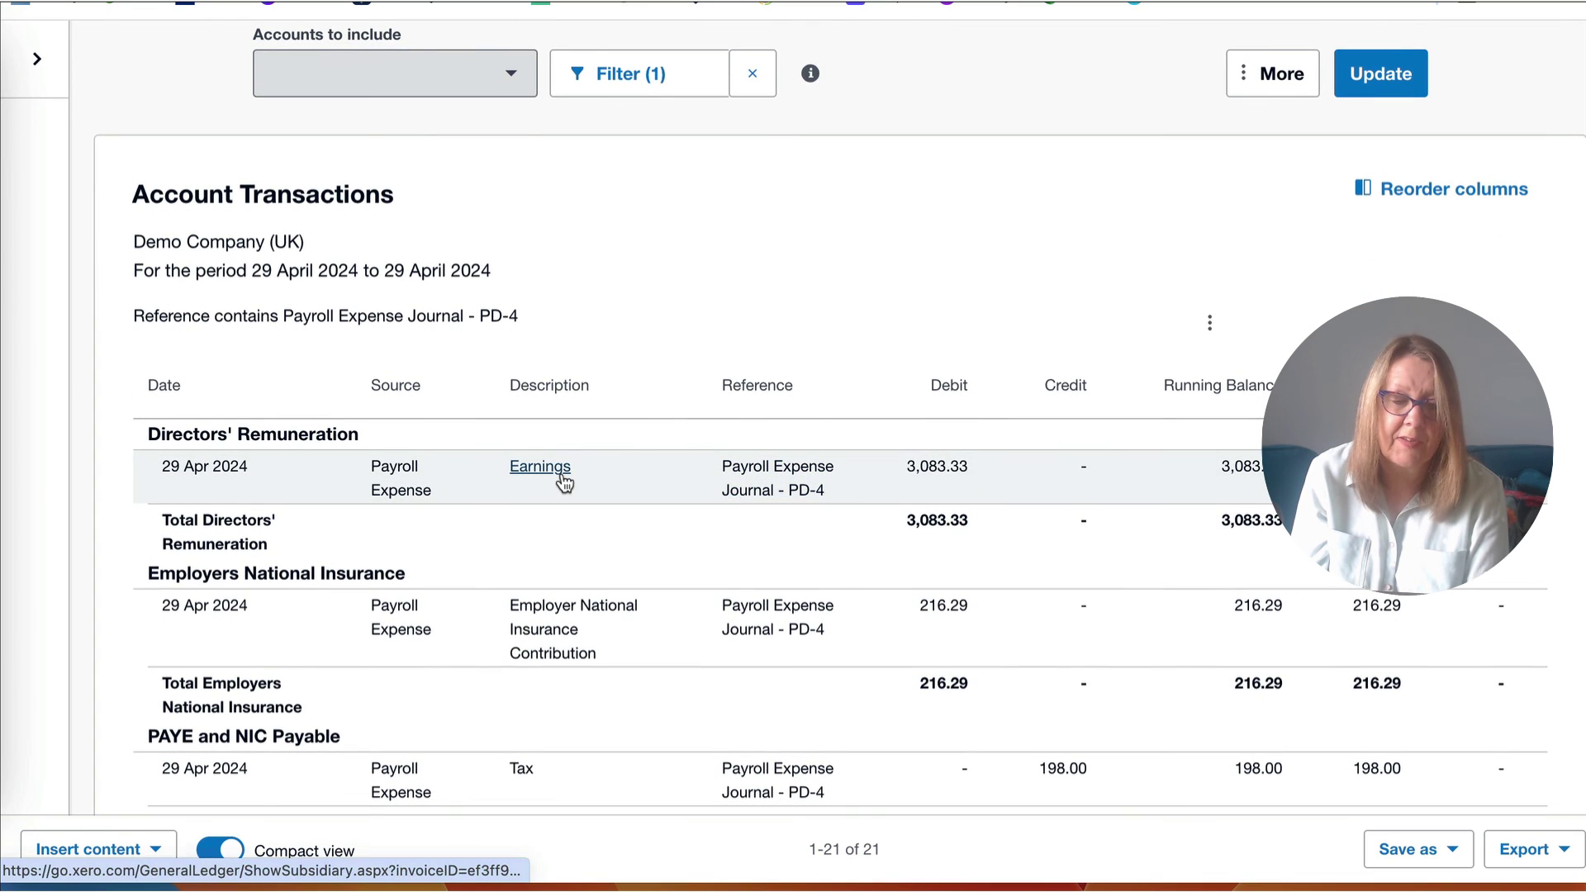
{"action": "scroll", "coordinate": [561, 483], "scroll_direction": "down", "scroll_amount": 1}
{"action": "scroll", "coordinate": [718, 436], "scroll_direction": "down", "scroll_amount": 1}
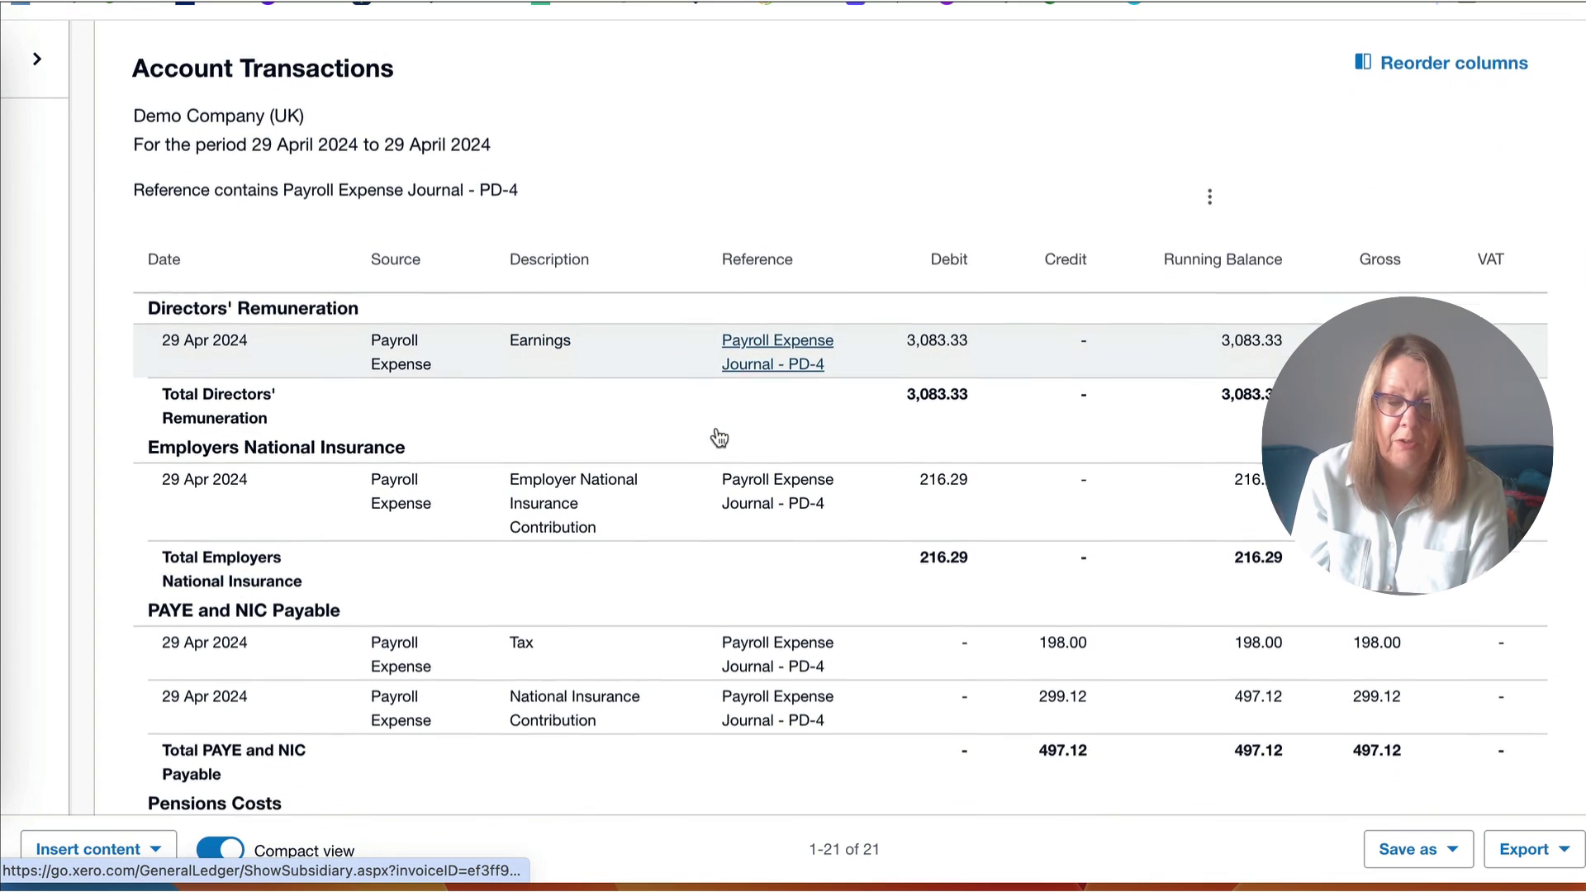
{"action": "scroll", "coordinate": [650, 369], "scroll_direction": "down", "scroll_amount": 1}
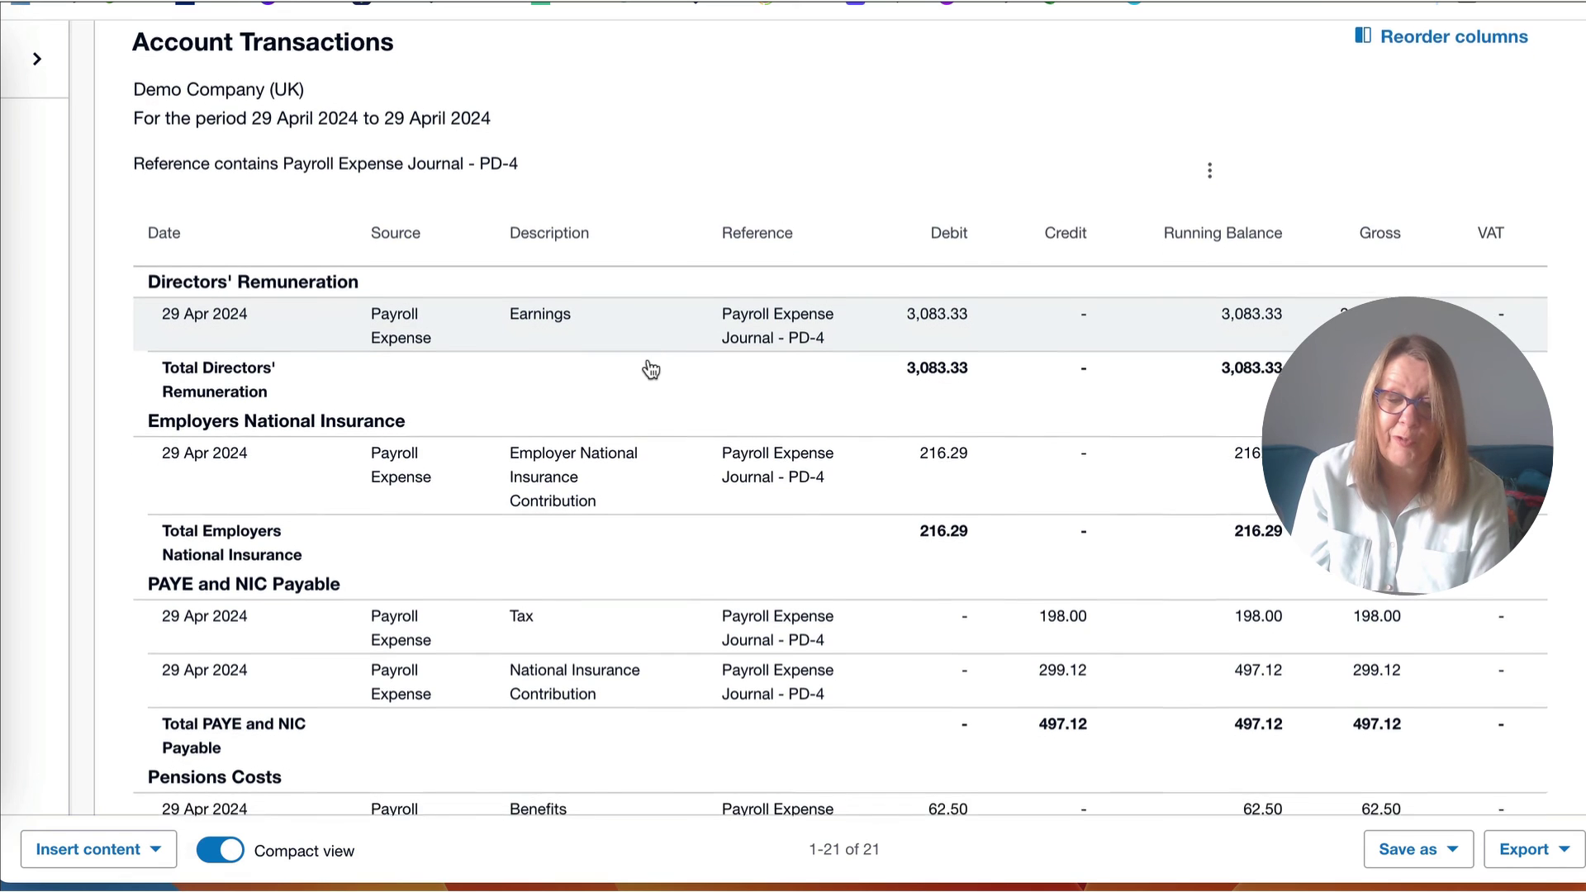
{"action": "scroll", "coordinate": [655, 438], "scroll_direction": "down", "scroll_amount": 2}
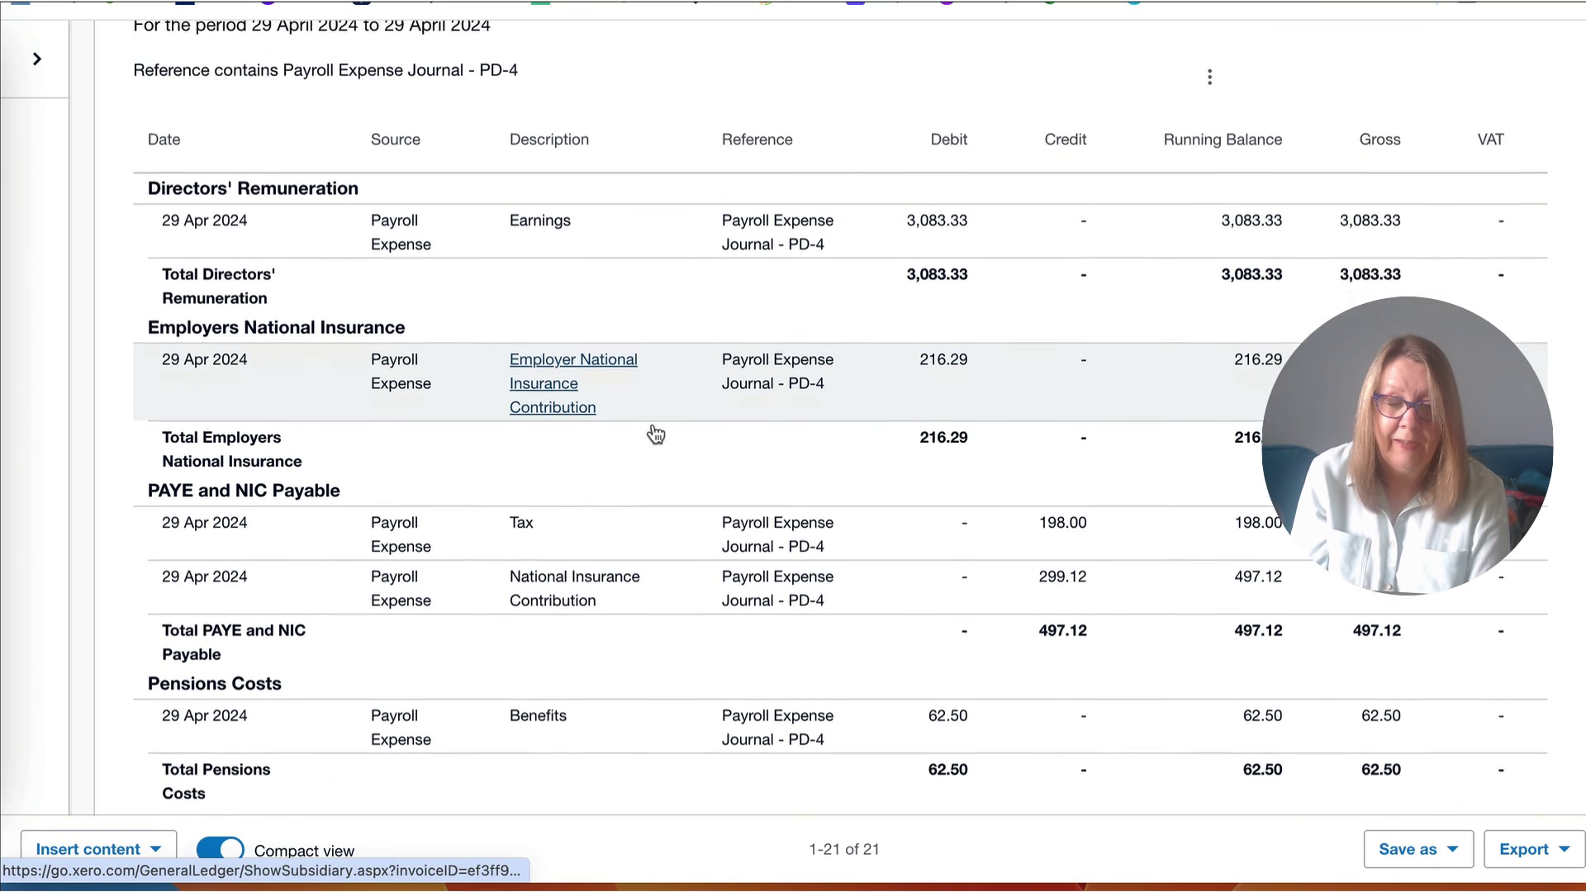
{"action": "scroll", "coordinate": [659, 464], "scroll_direction": "down", "scroll_amount": 1}
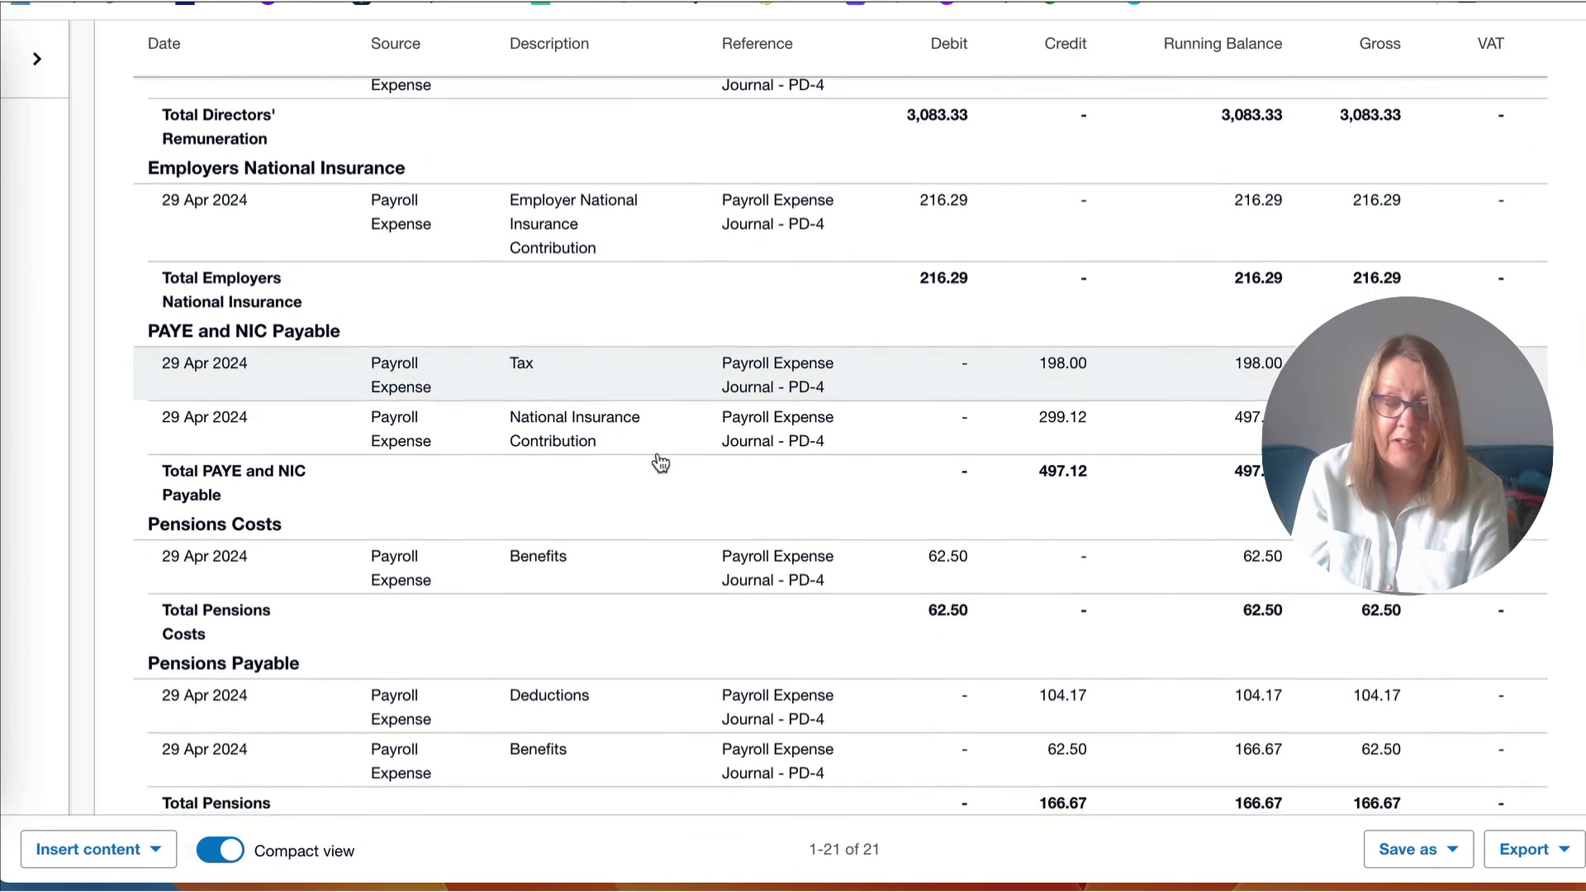
{"action": "scroll", "coordinate": [658, 477], "scroll_direction": "down", "scroll_amount": 3}
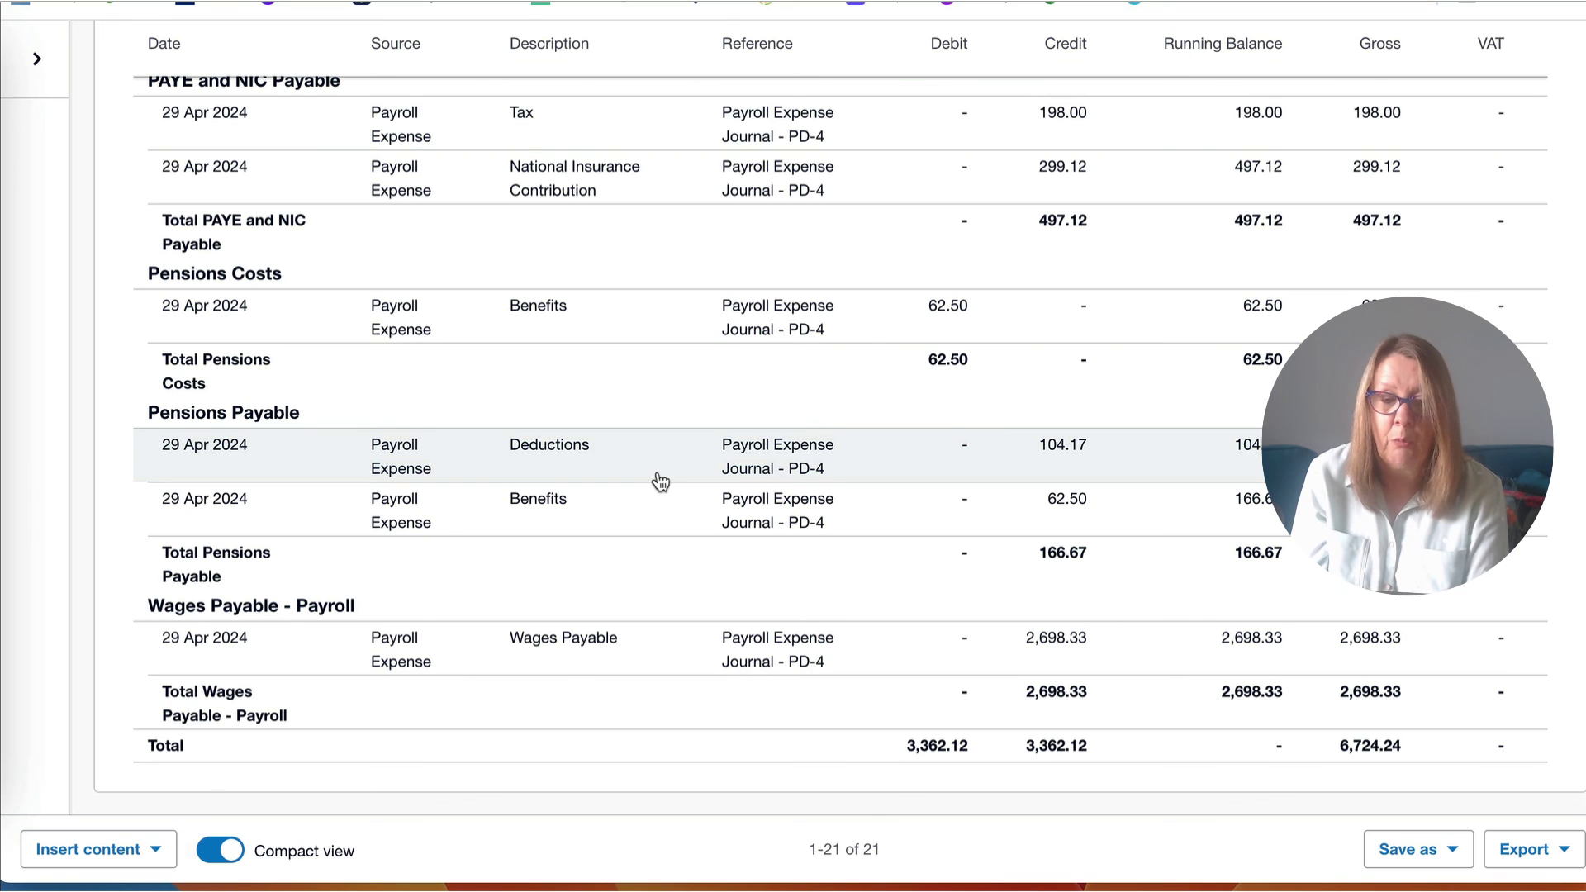
{"action": "scroll", "coordinate": [661, 482], "scroll_direction": "up", "scroll_amount": 8}
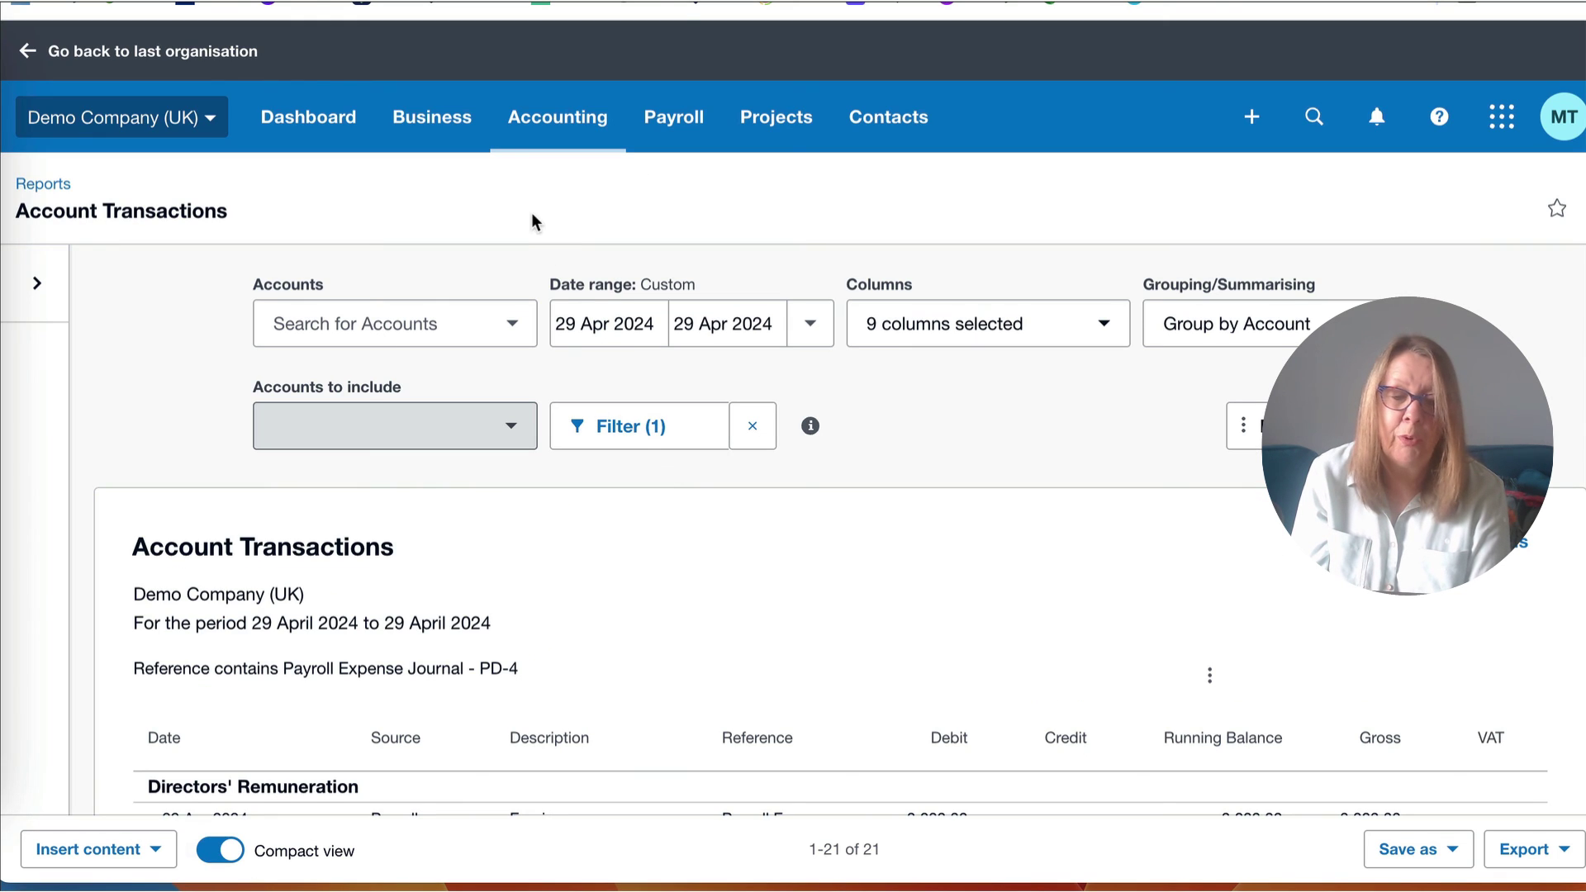
Run the Balance Sheet as at 30 Apr 2024 and examine the payroll liabilities under creditors due within one year
{"action": "left_click", "coordinate": [580, 124]}
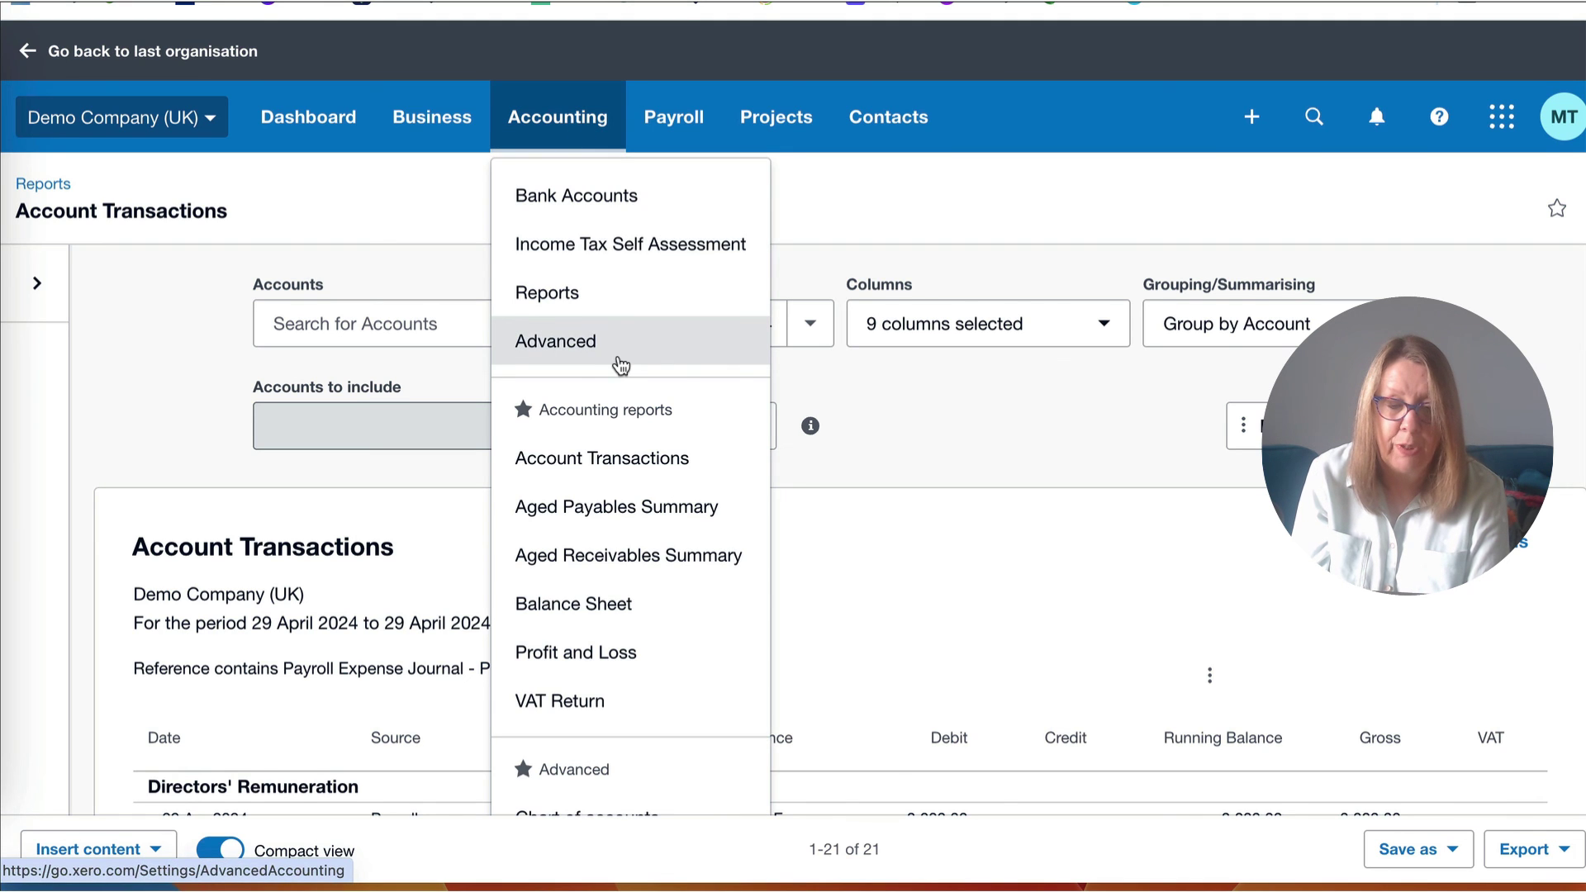
{"action": "scroll", "coordinate": [617, 354], "scroll_direction": "down", "scroll_amount": 1}
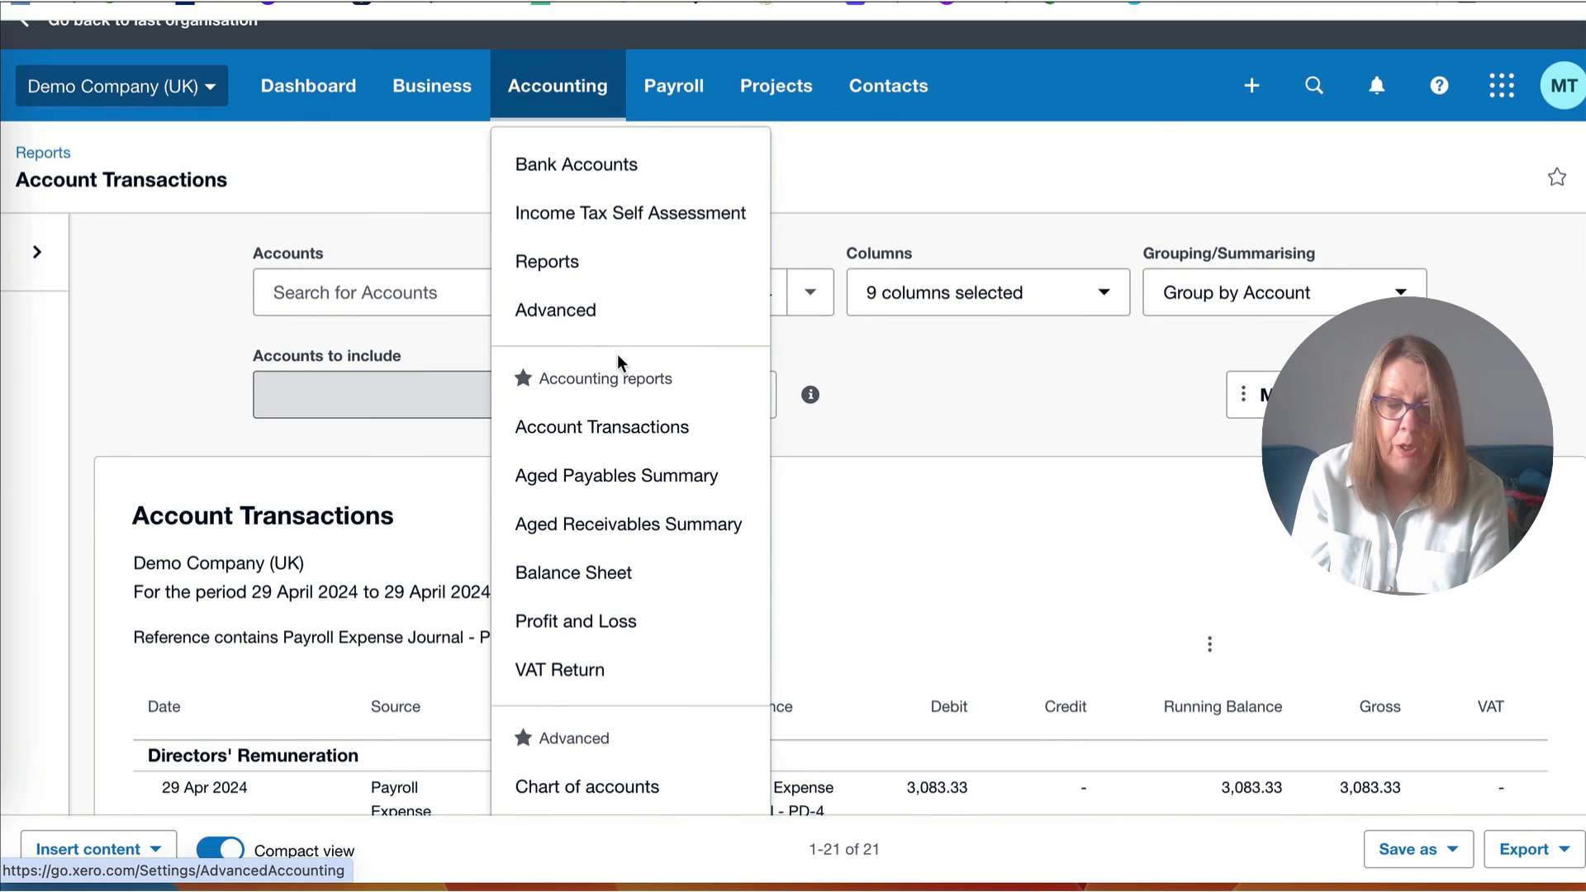
{"action": "left_click", "coordinate": [601, 576]}
{"action": "left_click", "coordinate": [372, 321]}
{"action": "key", "text": "BackSpace"}
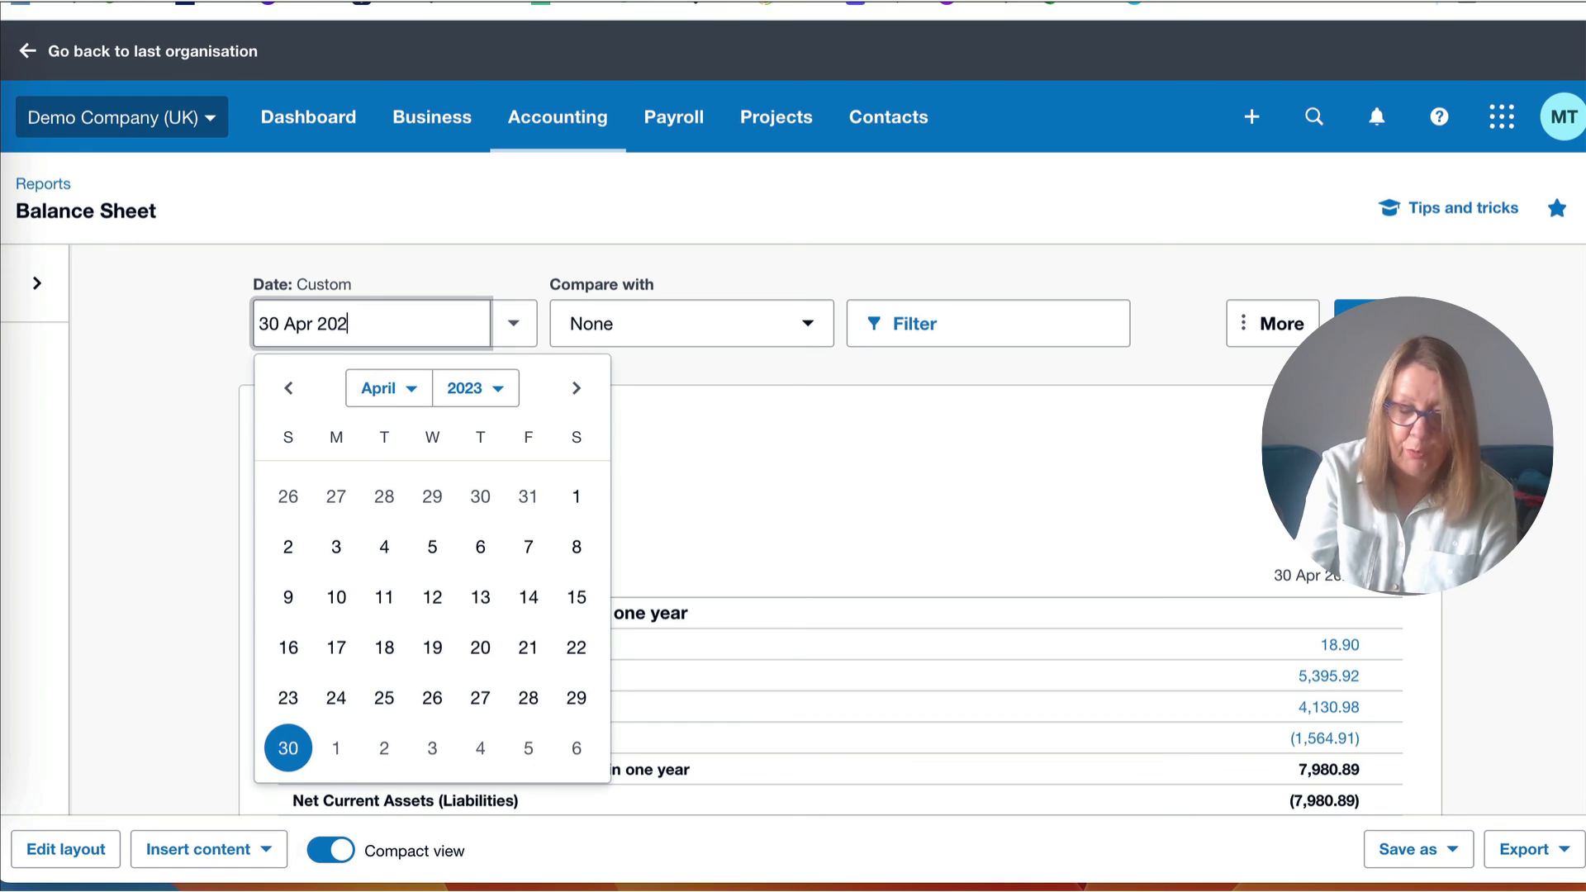
{"action": "type", "text": "4"}
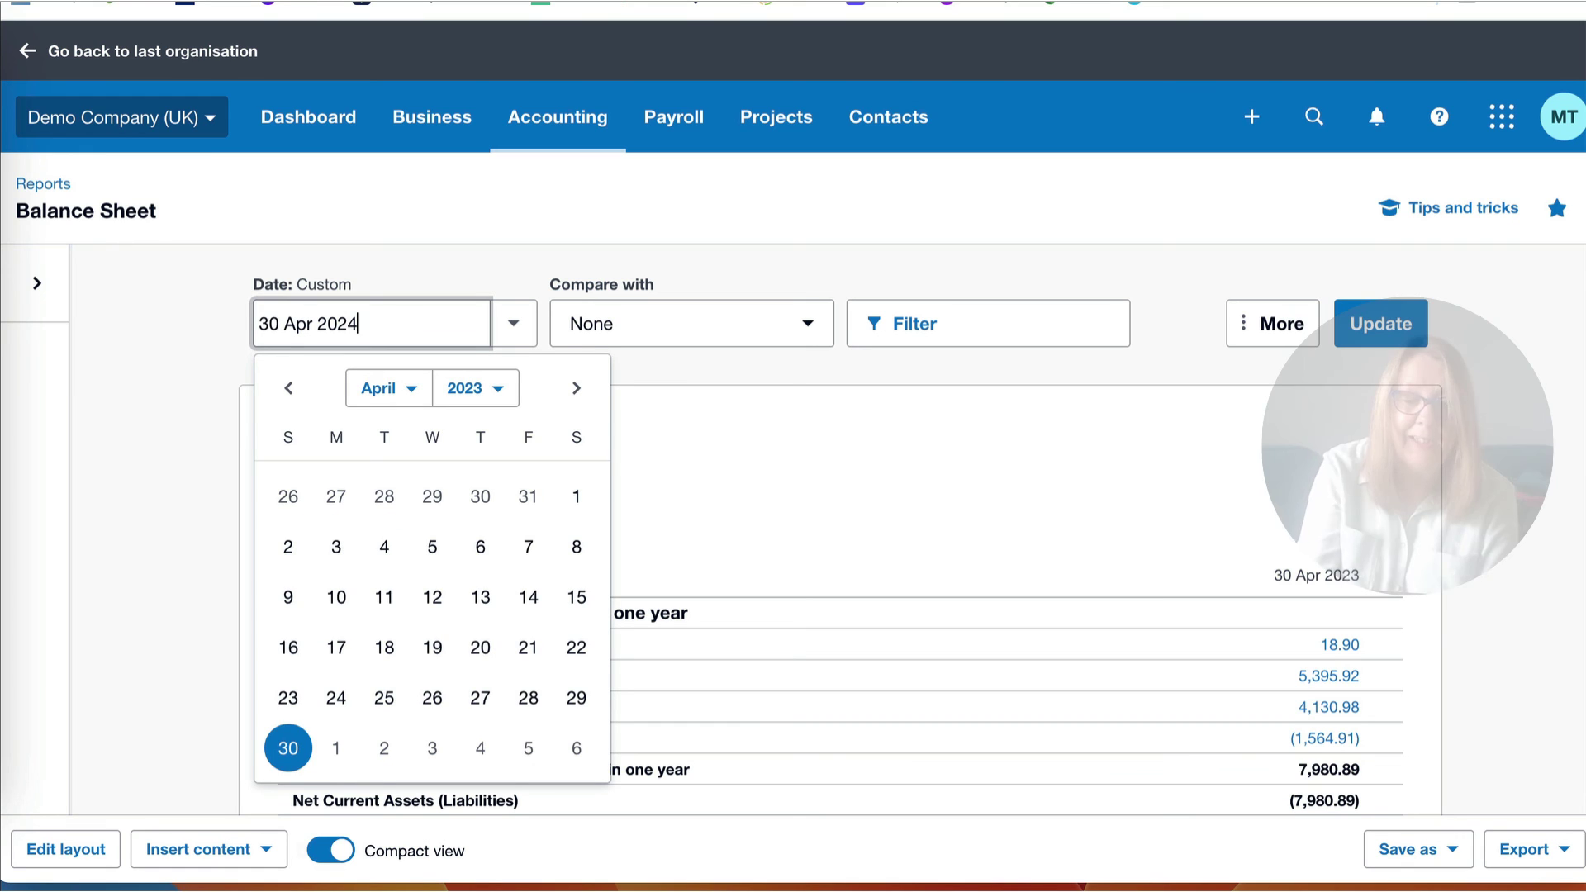
{"action": "left_click", "coordinate": [1369, 326]}
{"action": "scroll", "coordinate": [967, 441], "scroll_direction": "down", "scroll_amount": 8}
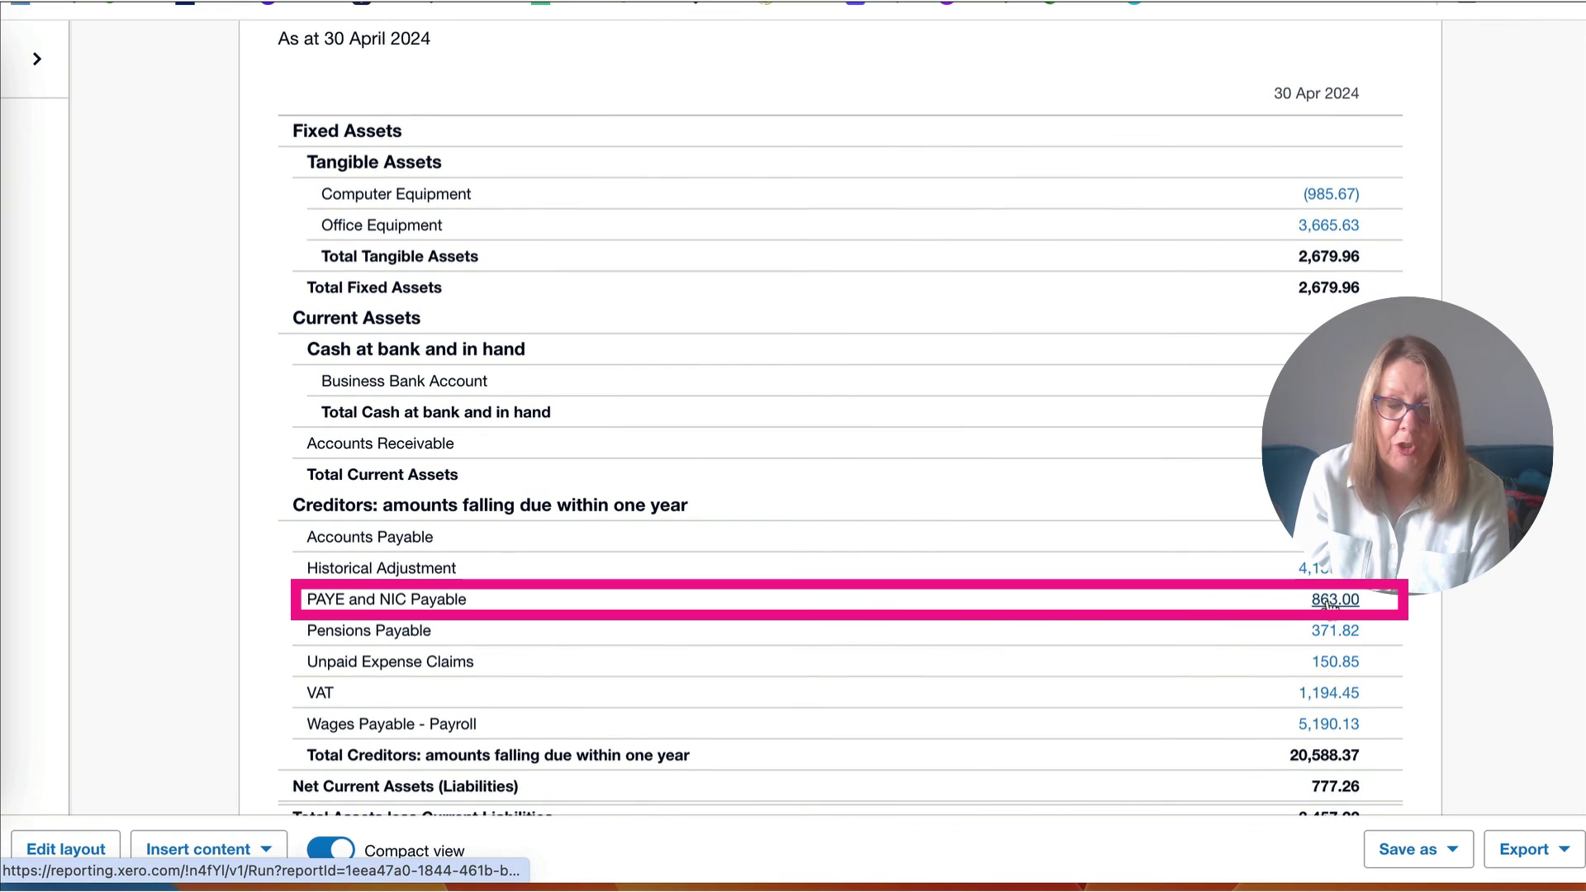
Open the transactions behind the Wages Payable - Payroll balance and examine the April 2024 entries
{"action": "left_click", "coordinate": [1327, 726]}
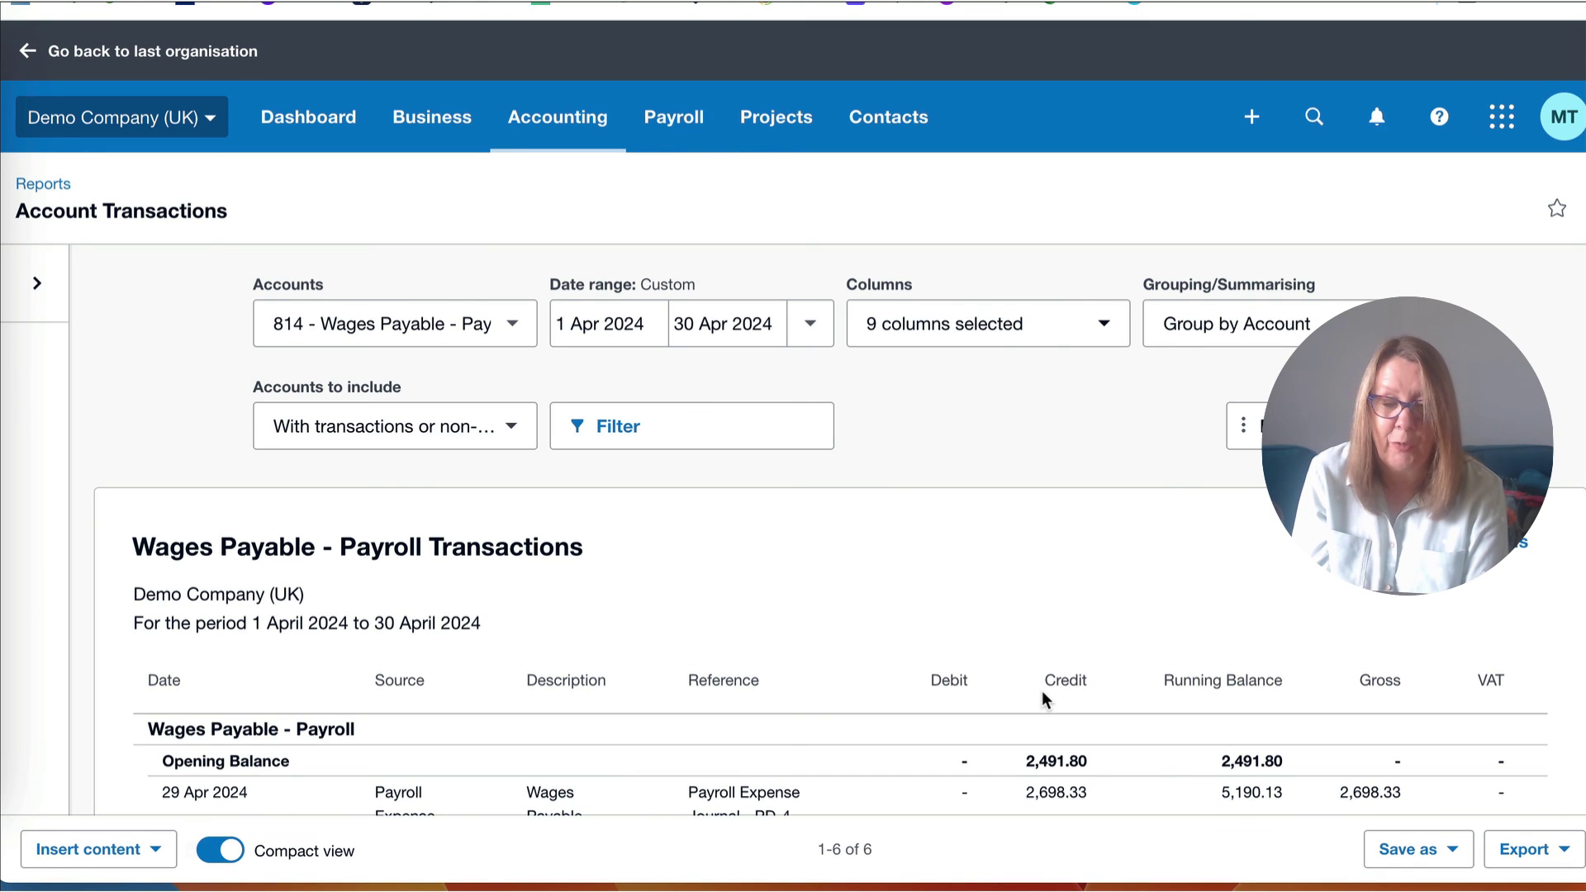
{"action": "scroll", "coordinate": [1042, 690], "scroll_direction": "down", "scroll_amount": 2}
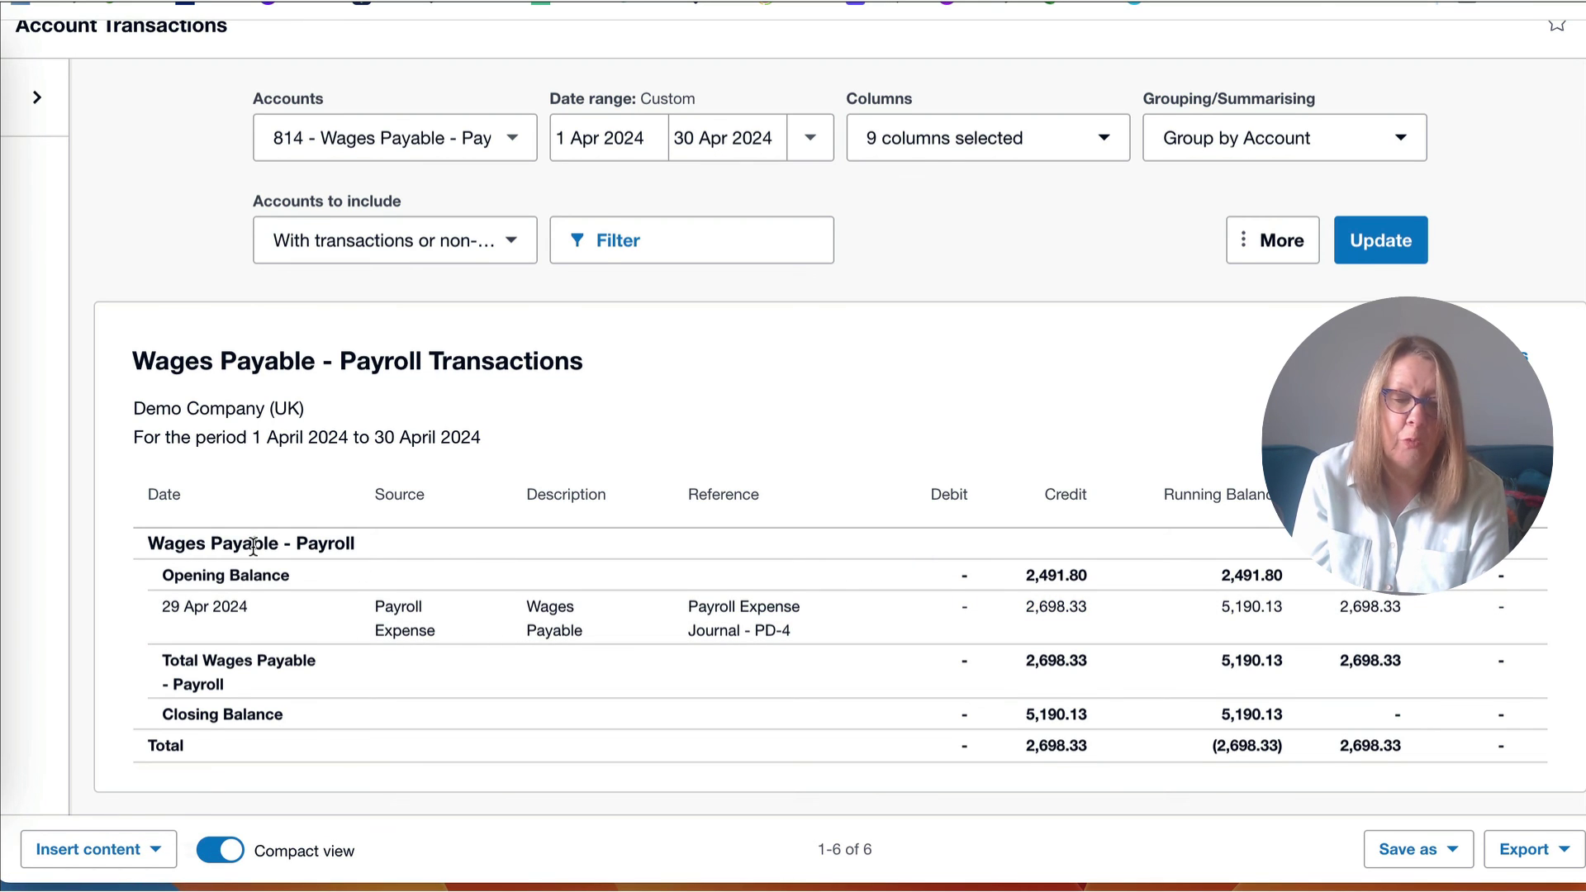
{"action": "scroll", "coordinate": [253, 546], "scroll_direction": "up", "scroll_amount": 1}
{"action": "scroll", "coordinate": [672, 462], "scroll_direction": "up", "scroll_amount": 3}
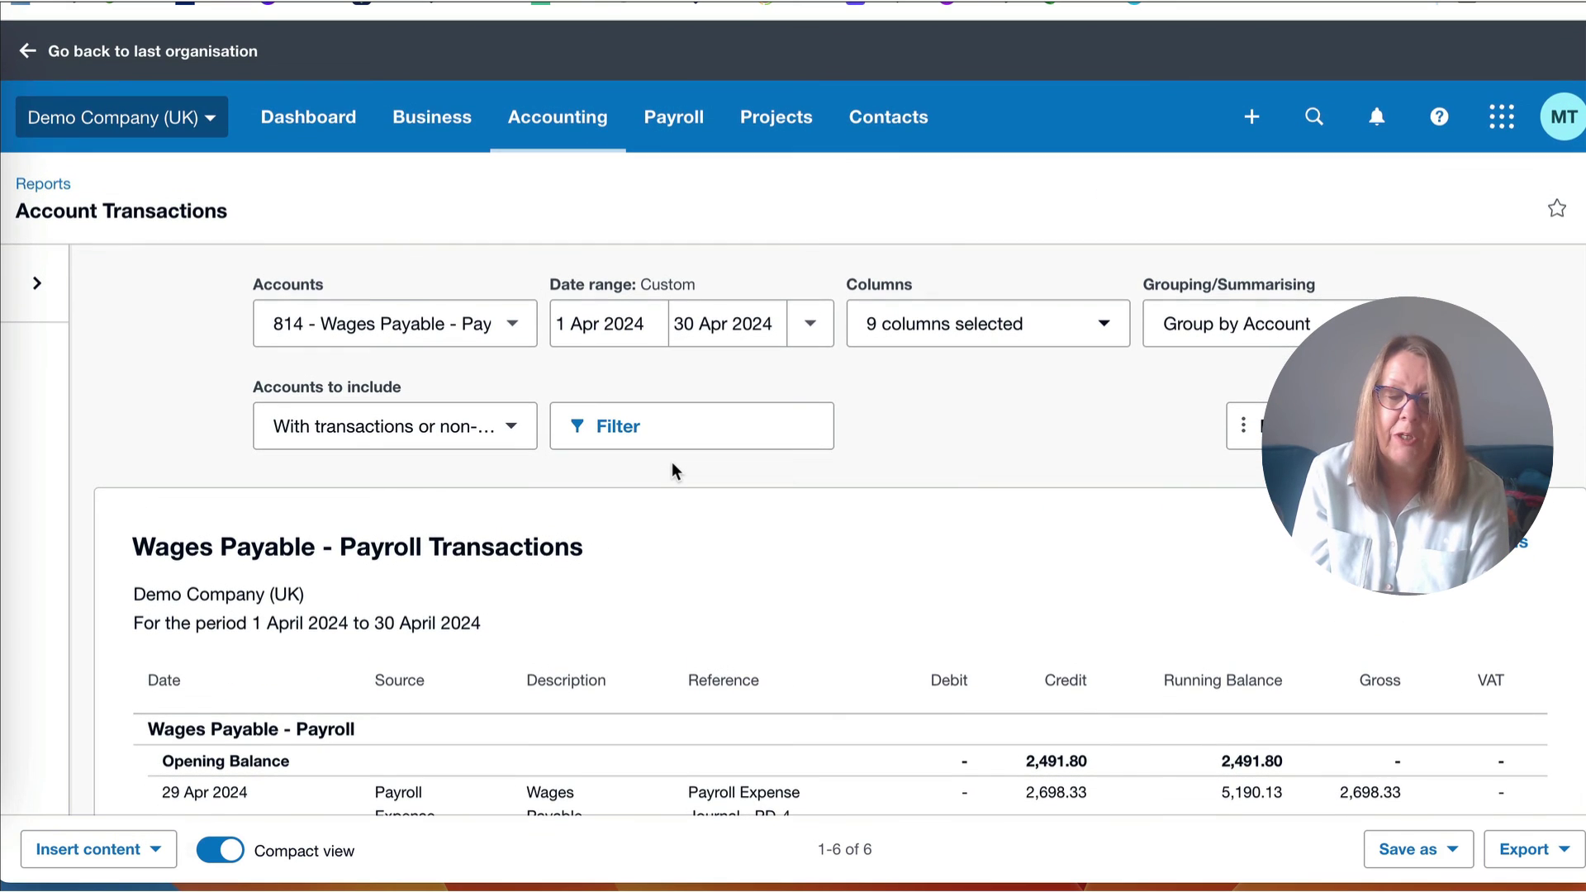
Run the Profit and Loss for 1 Apr 2024 to 30 Apr 2024 and examine the payroll costs under Administrative Costs
{"action": "left_click", "coordinate": [574, 127]}
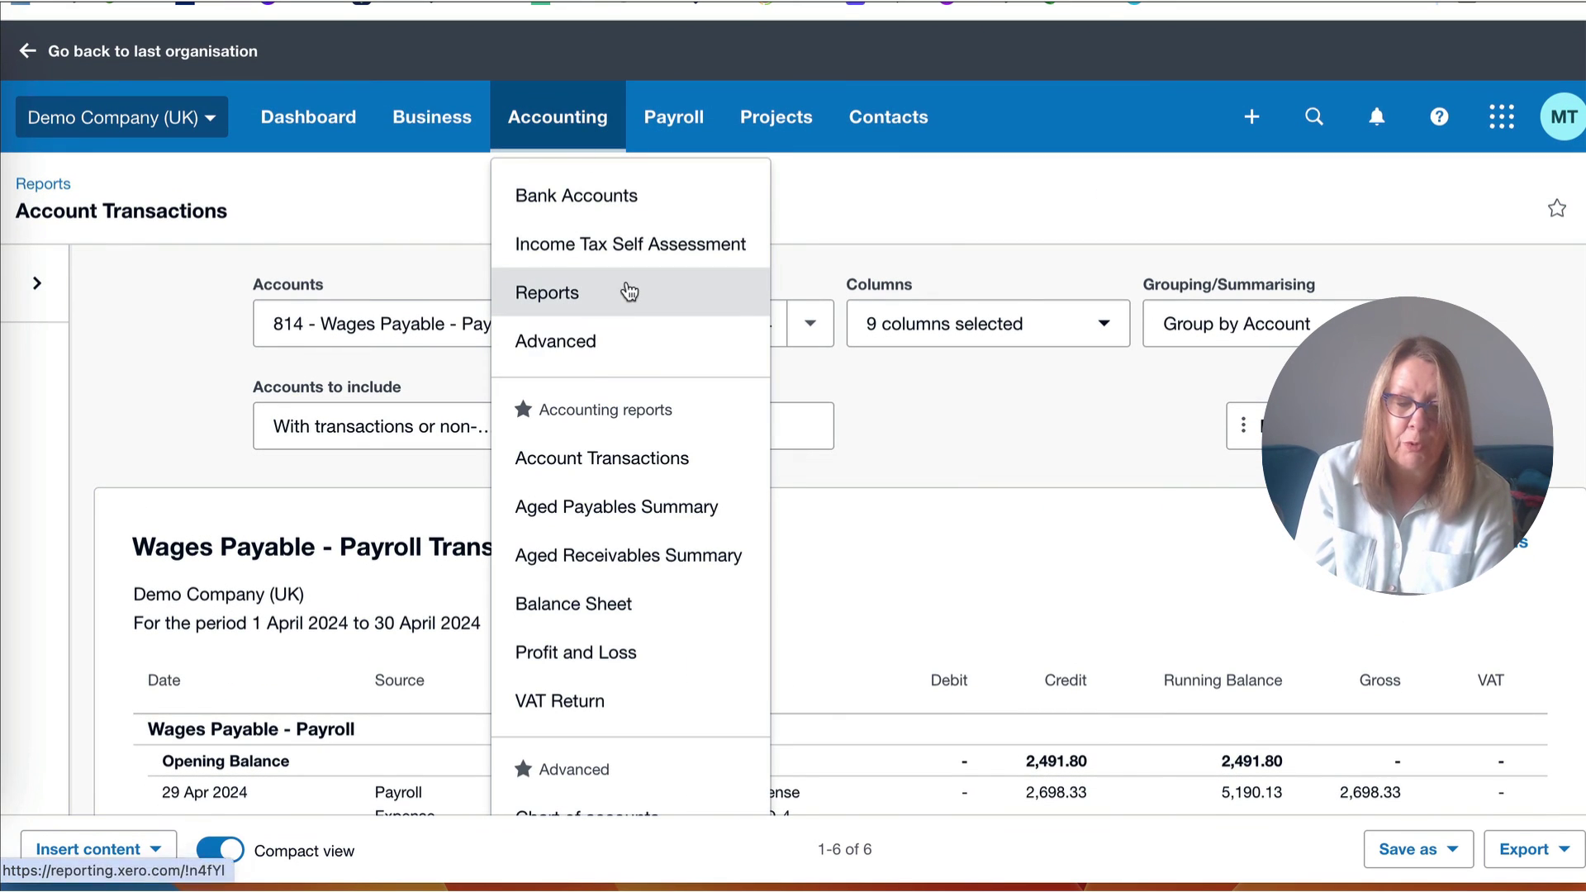
{"action": "left_click", "coordinate": [608, 651]}
{"action": "left_click", "coordinate": [499, 701]}
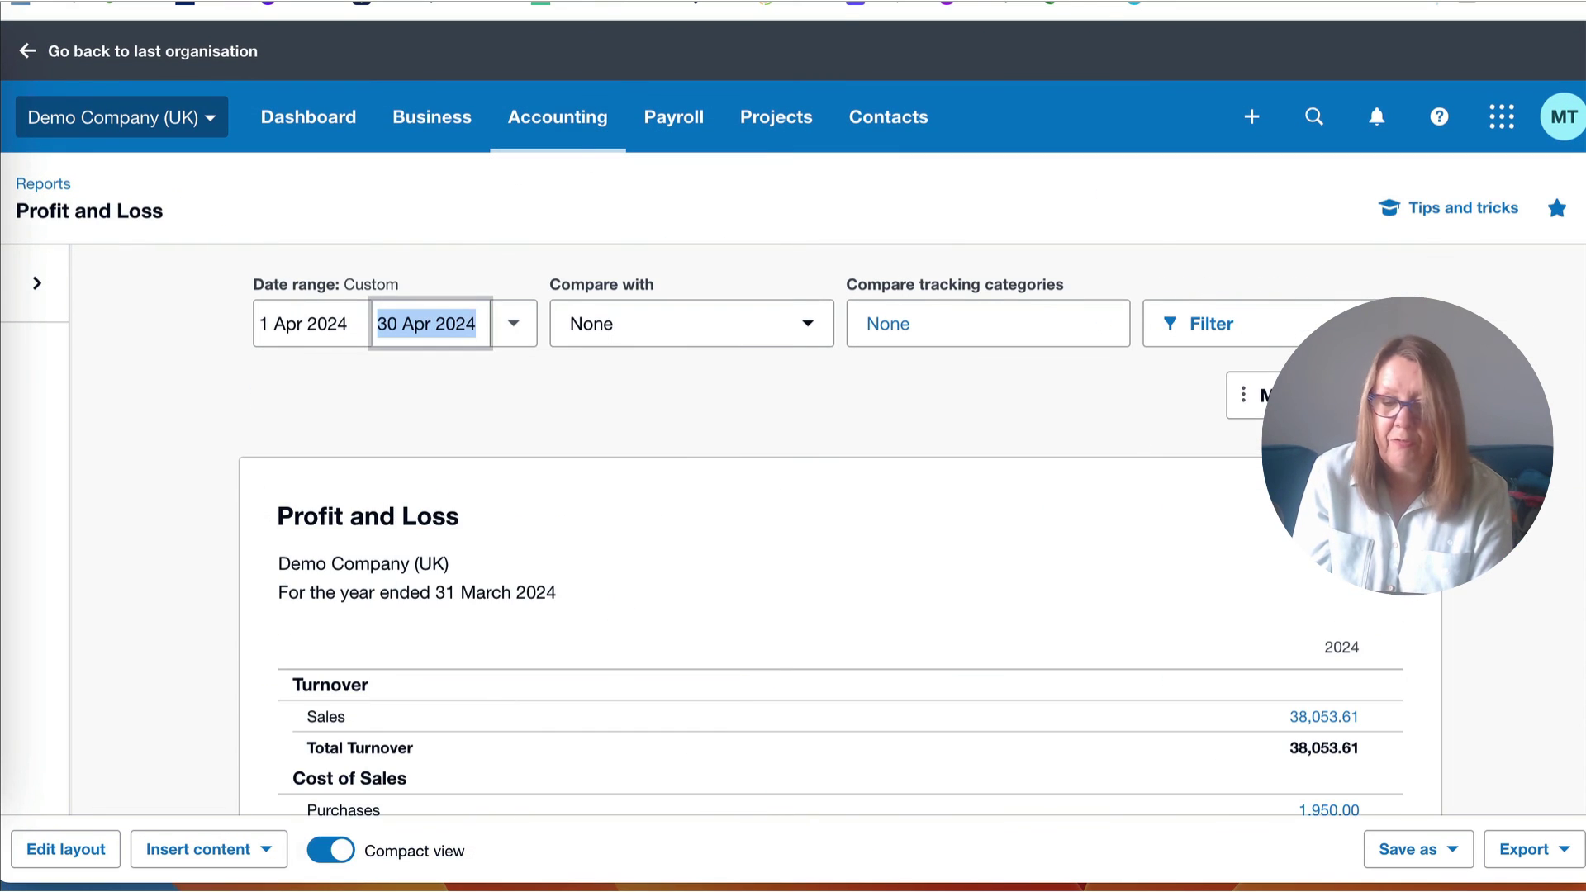
{"action": "left_click", "coordinate": [1382, 408]}
{"action": "scroll", "coordinate": [1047, 545], "scroll_direction": "down", "scroll_amount": 3}
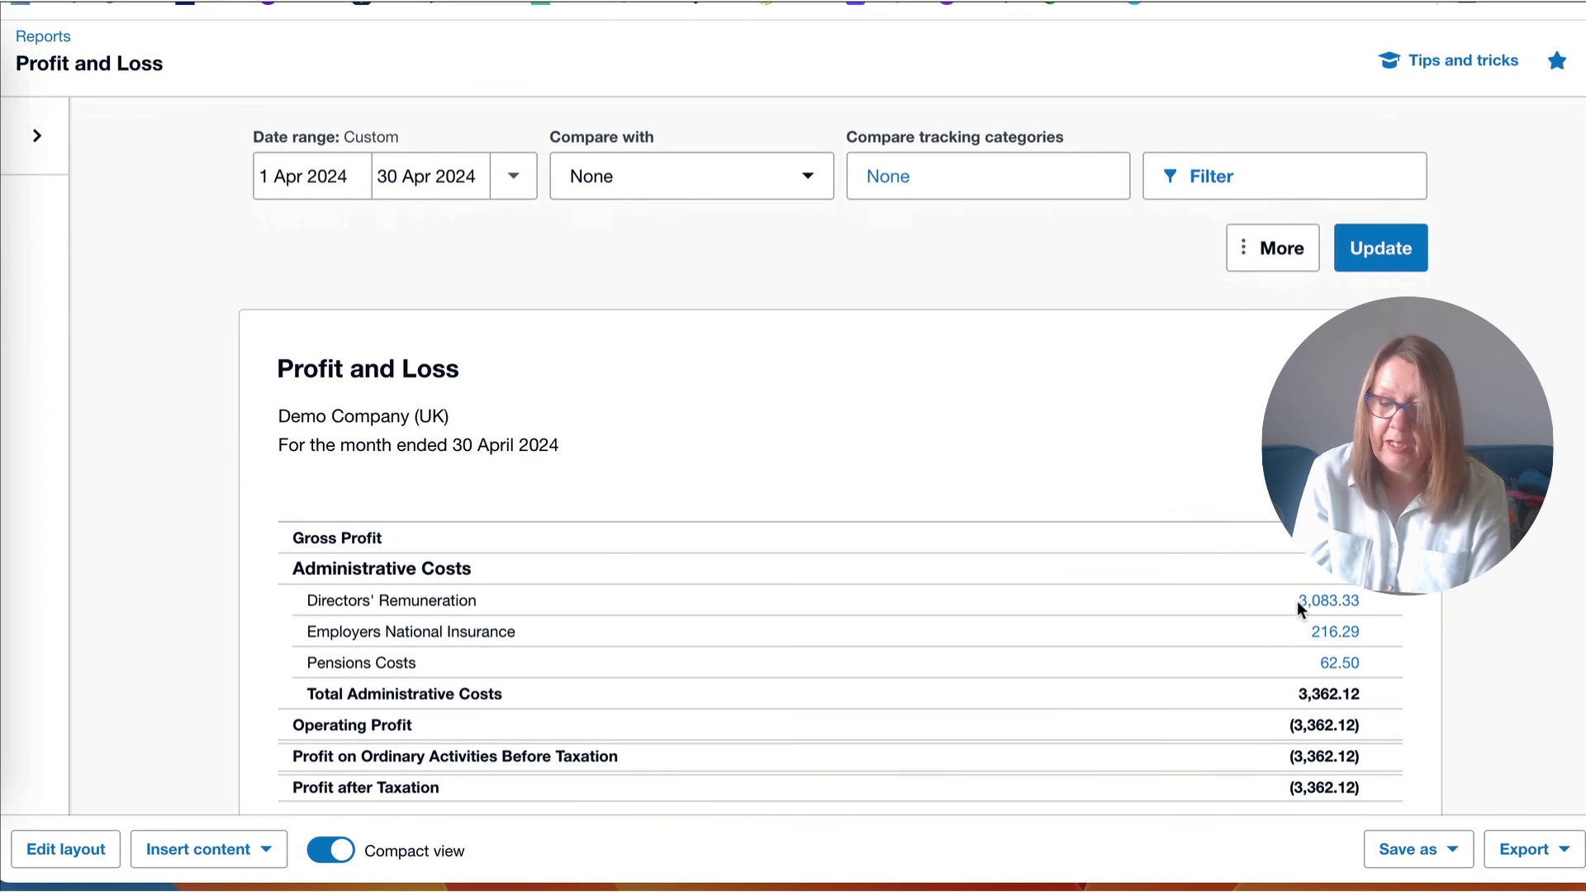